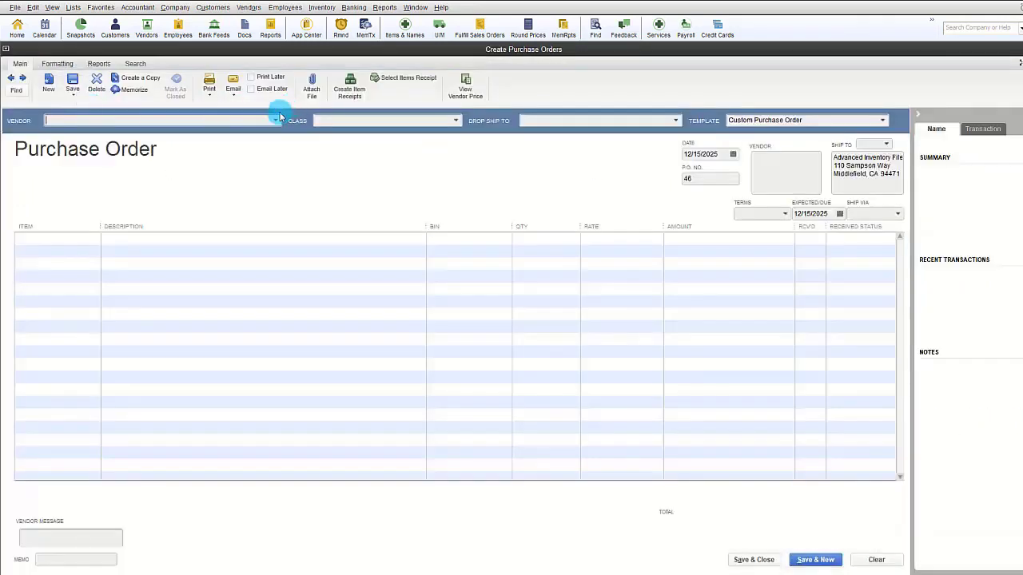
Choose Anderson's Hardware & Tools Supply as vendor and add Anchor-12x1 with quantity 3.
{"action": "left_click", "coordinate": [277, 119]}
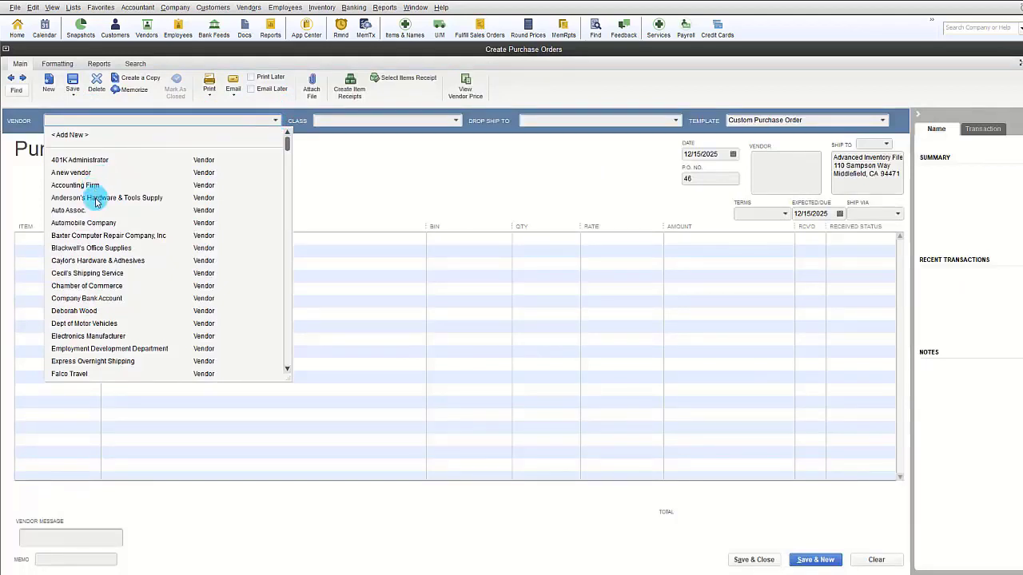
{"action": "left_click", "coordinate": [95, 201]}
{"action": "left_click", "coordinate": [96, 241]}
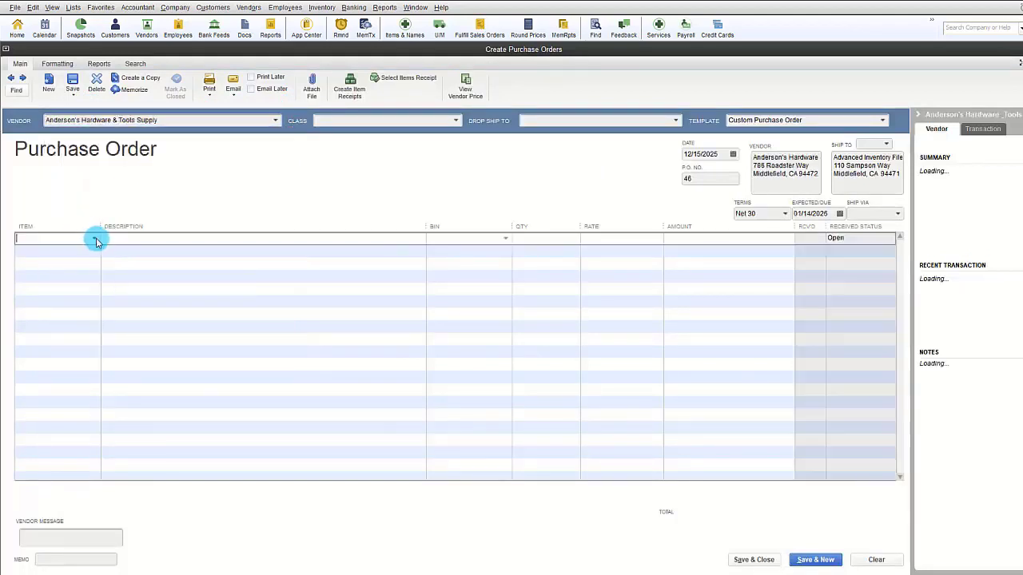
{"action": "left_click", "coordinate": [65, 280]}
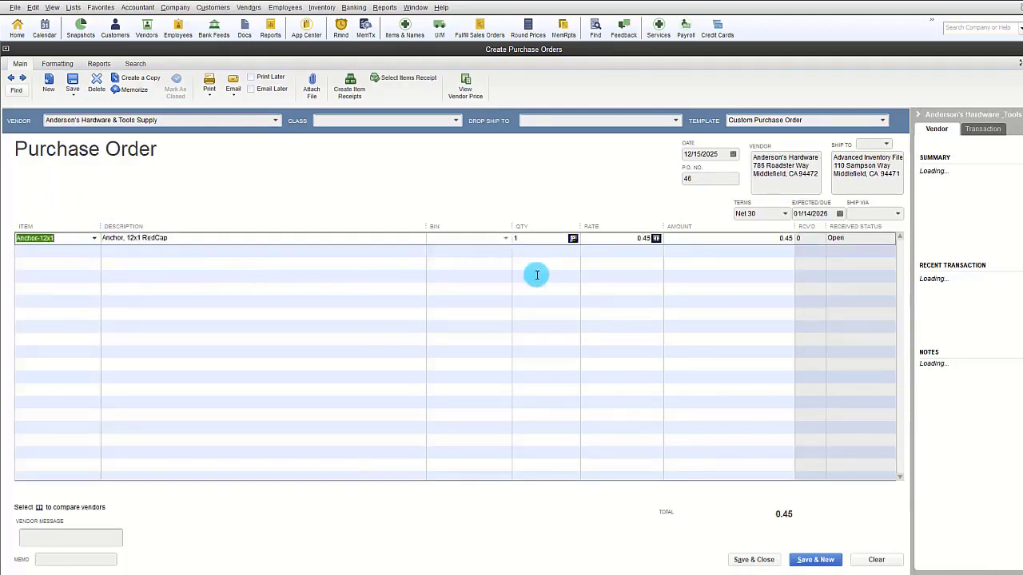
{"action": "left_click", "coordinate": [521, 240]}
{"action": "left_click_drag", "start_coordinate": [521, 240], "coordinate": [543, 252]}
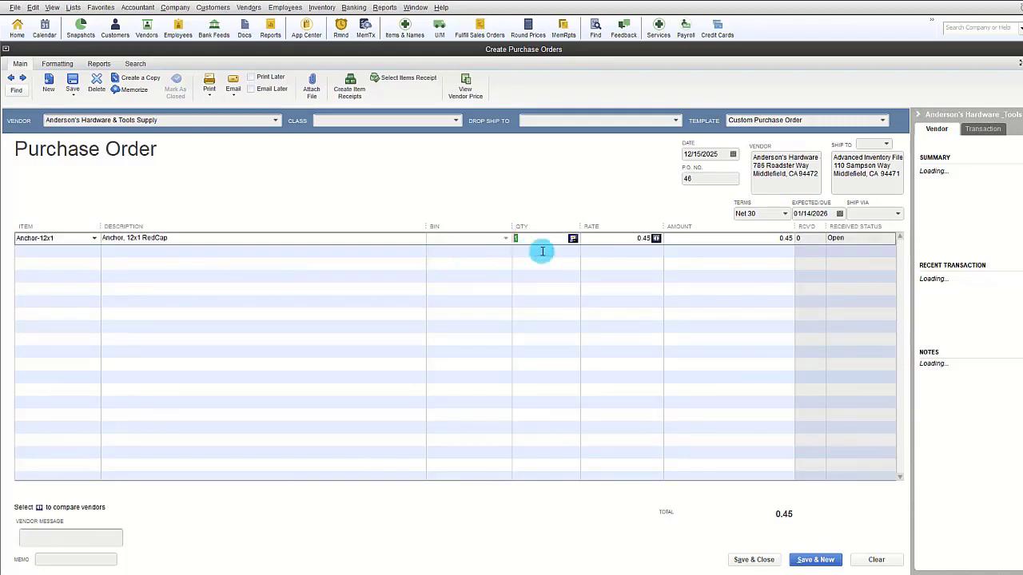
{"action": "type", "text": "3"}
{"action": "left_click", "coordinate": [543, 251]}
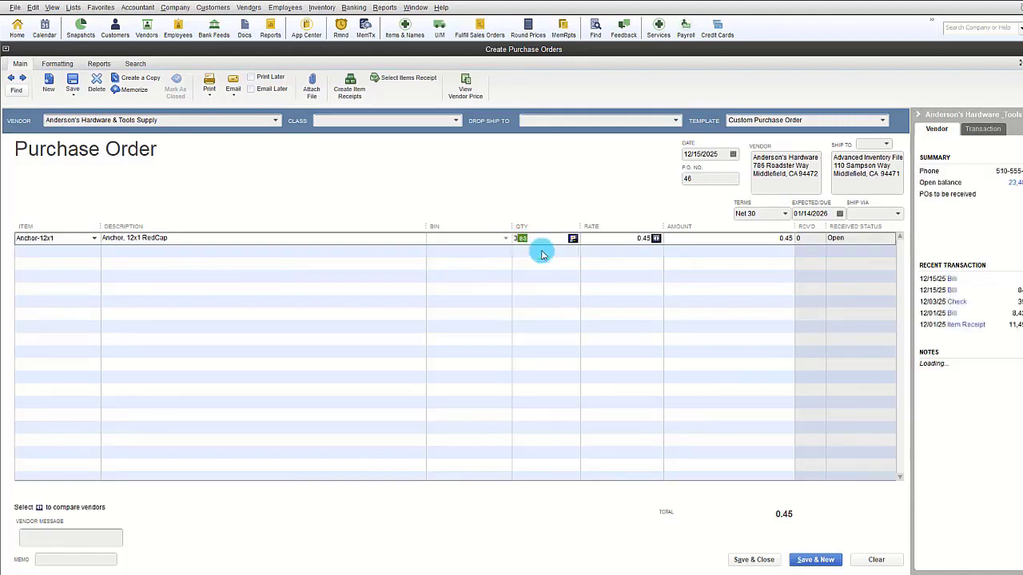
Add Cord - 12G and Base - BL lines, then close the purchase order without recording it.
{"action": "left_click", "coordinate": [76, 254]}
{"action": "left_click", "coordinate": [93, 253]}
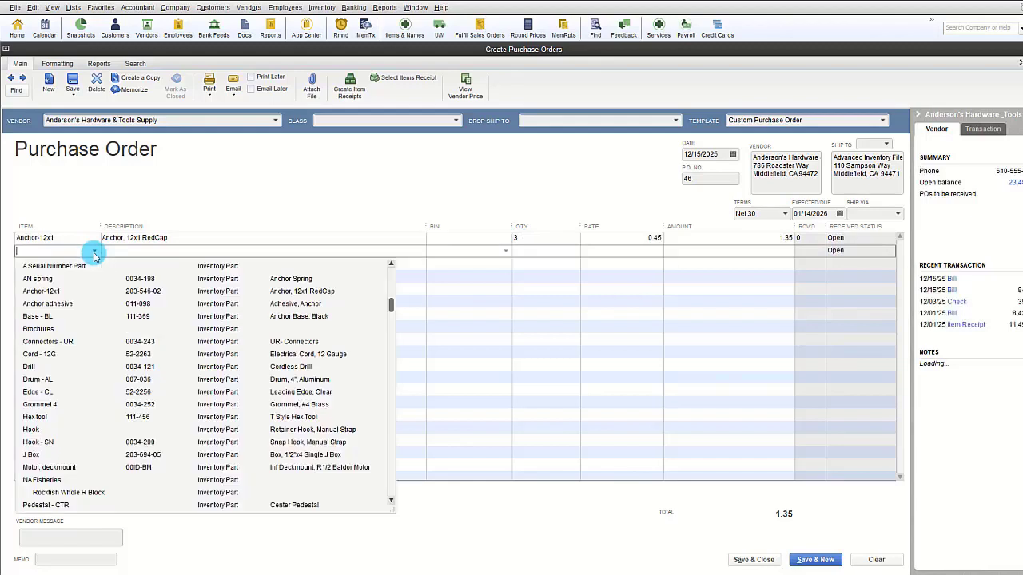
{"action": "left_click", "coordinate": [50, 354]}
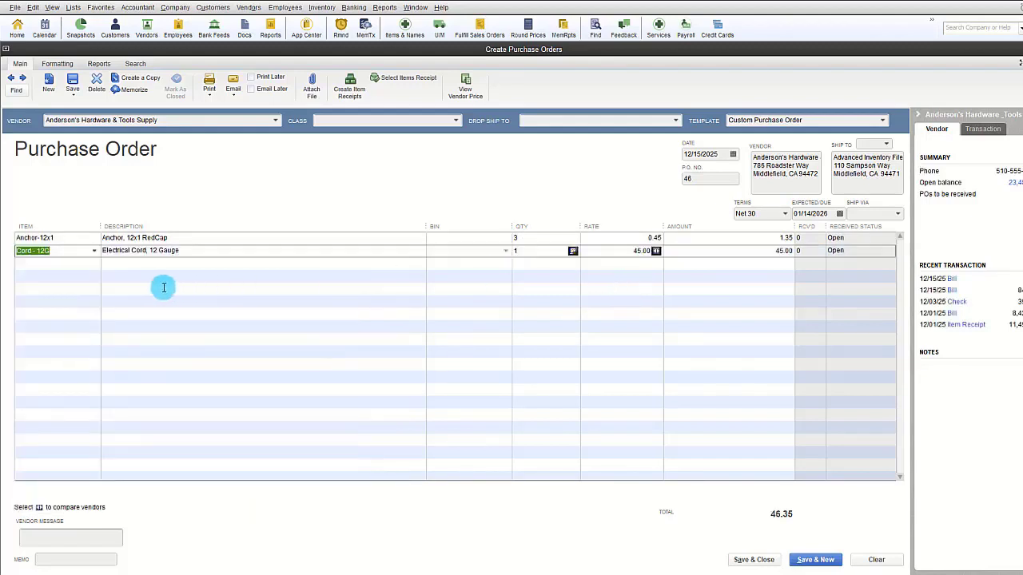
{"action": "left_click", "coordinate": [94, 264]}
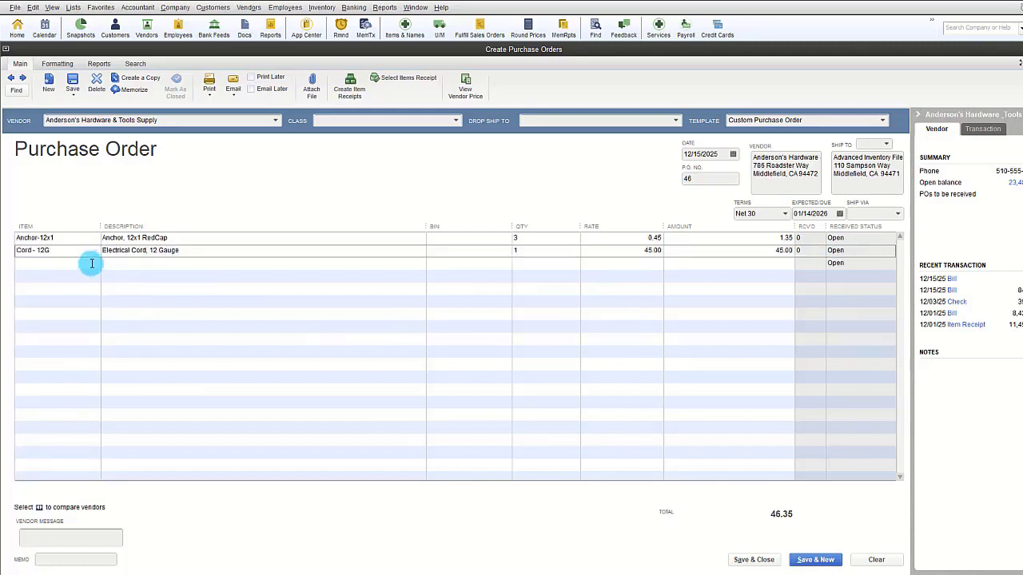
{"action": "left_click", "coordinate": [59, 329]}
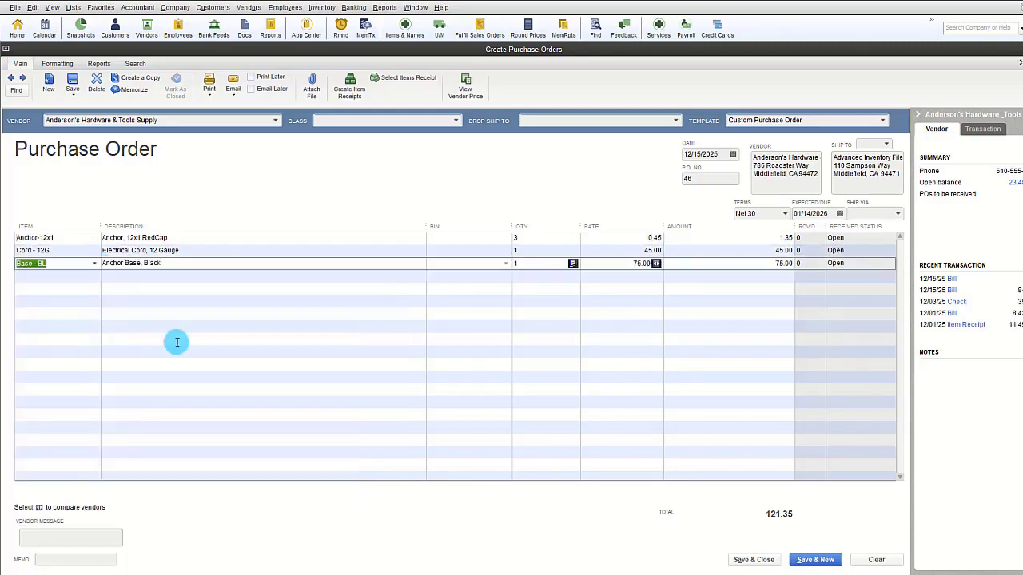
{"action": "left_click", "coordinate": [913, 109]}
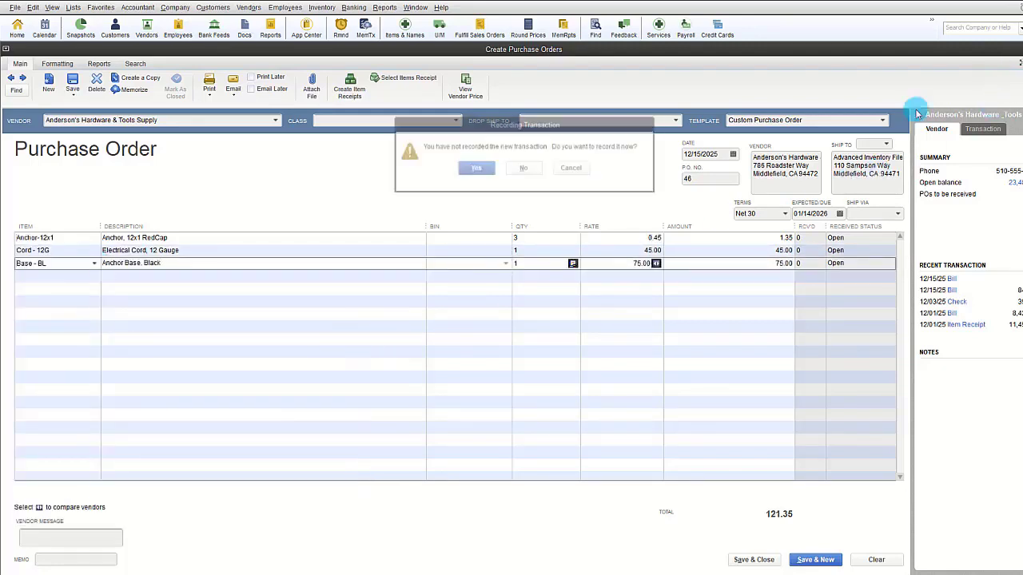
{"action": "left_click", "coordinate": [526, 169]}
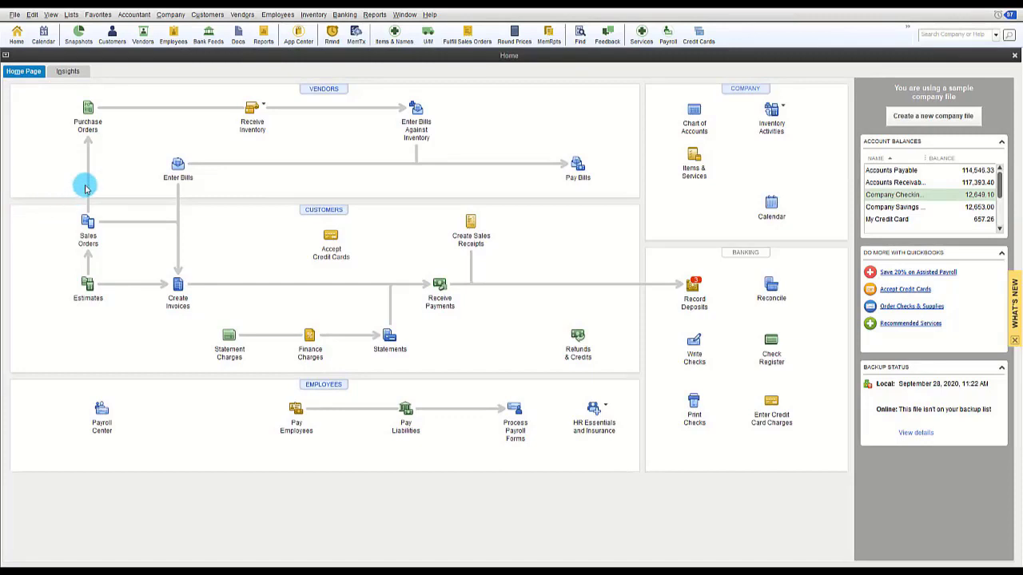
Start a sales order for Big City Store #002 with Anchor-12x1 at quantity 4.
{"action": "left_click", "coordinate": [90, 222]}
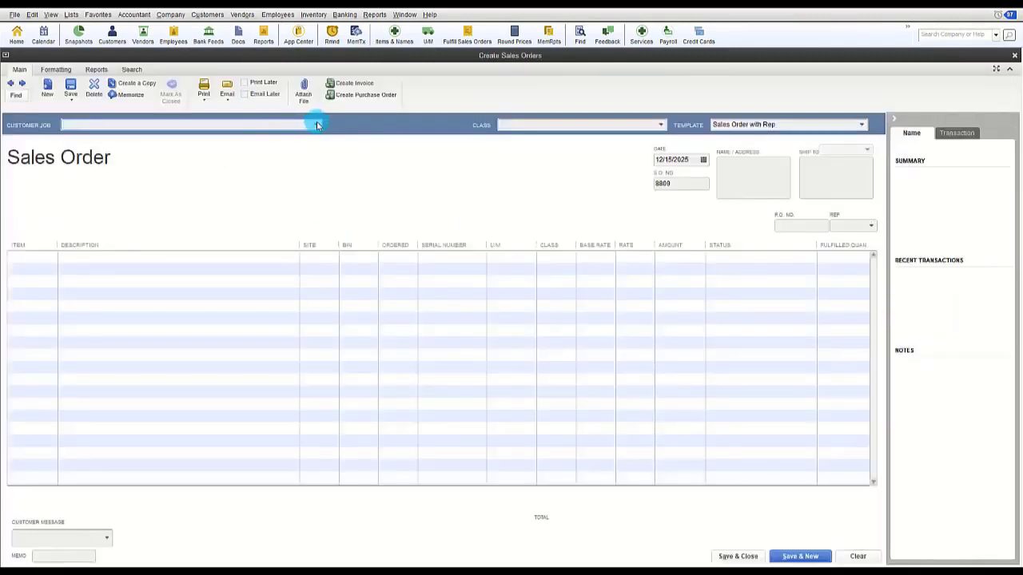
{"action": "left_click", "coordinate": [315, 124]}
{"action": "left_click", "coordinate": [113, 191]}
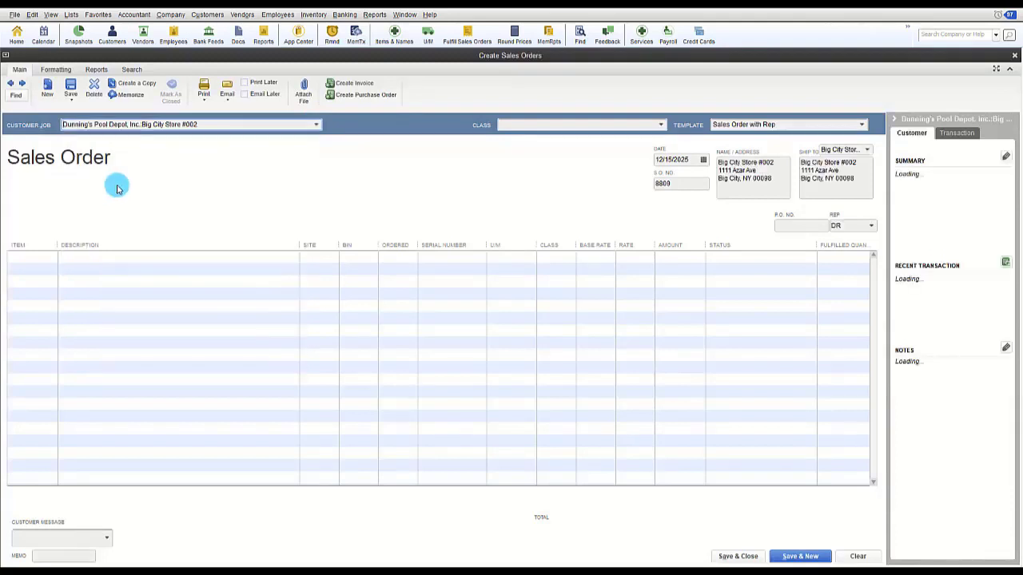
{"action": "left_click", "coordinate": [48, 259]}
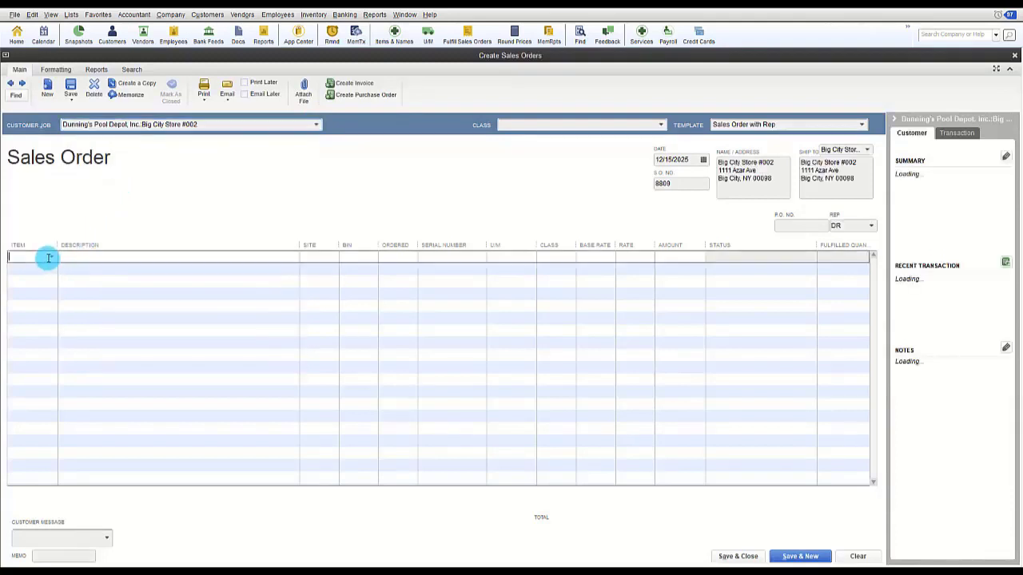
{"action": "left_click", "coordinate": [51, 256]}
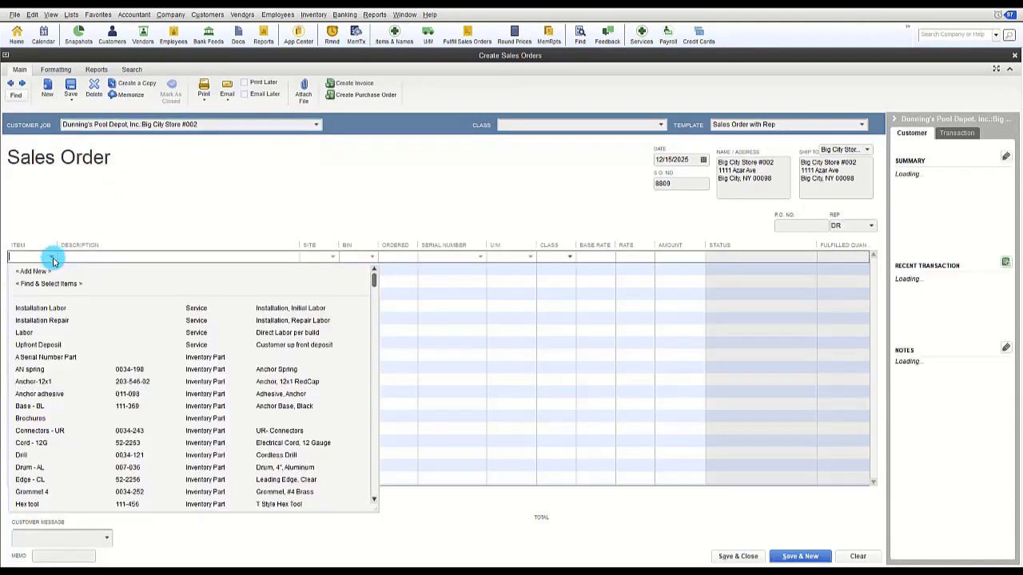
{"action": "left_click", "coordinate": [65, 383]}
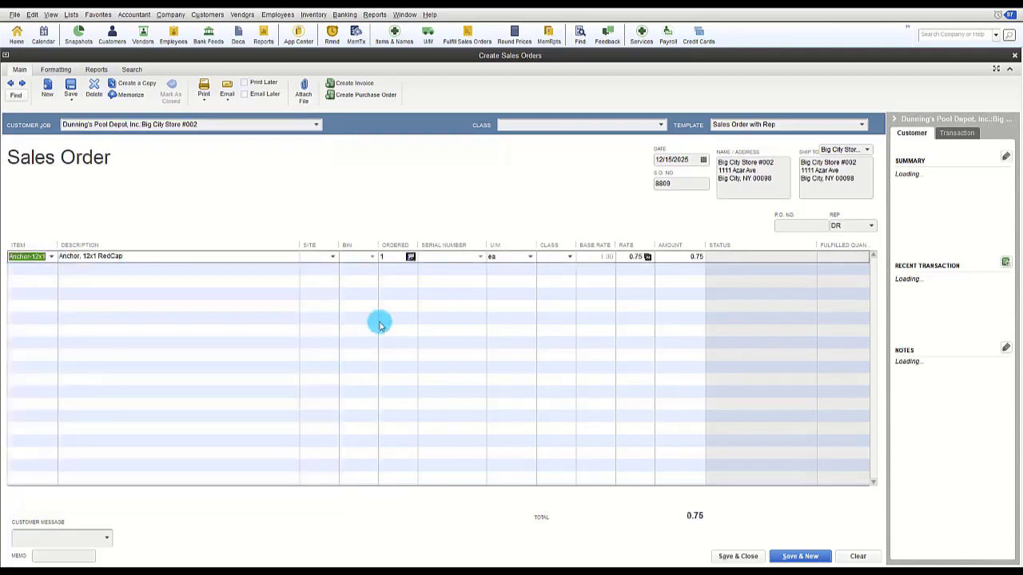
{"action": "left_click", "coordinate": [384, 259]}
{"action": "double_click", "coordinate": [380, 258]}
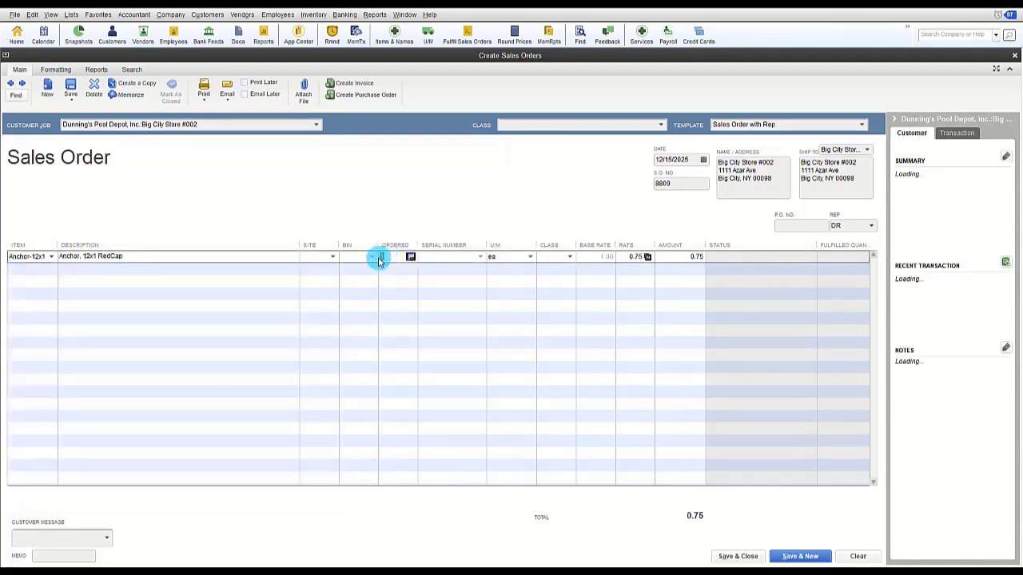
{"action": "type", "text": "4"}
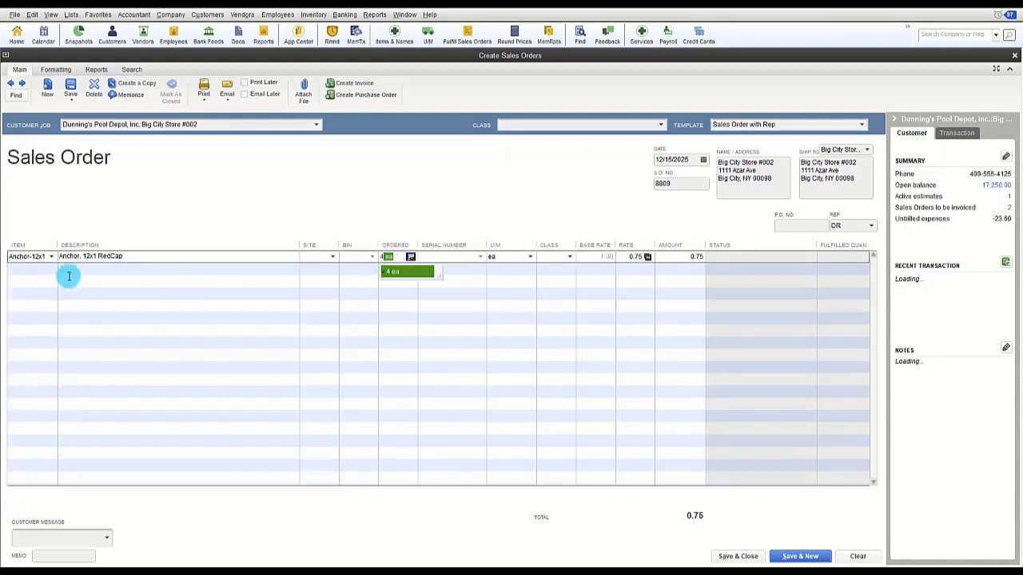
{"action": "left_click", "coordinate": [32, 269]}
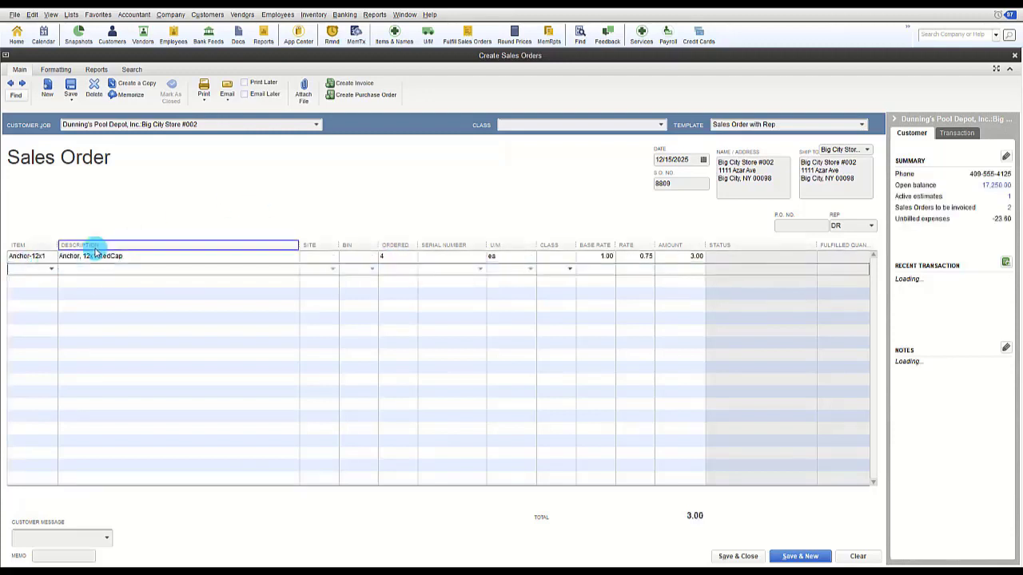
Add Base - BL and Connectors - UR lines, then clear the sales order and close it.
{"action": "left_click", "coordinate": [51, 269]}
{"action": "left_click", "coordinate": [29, 418]}
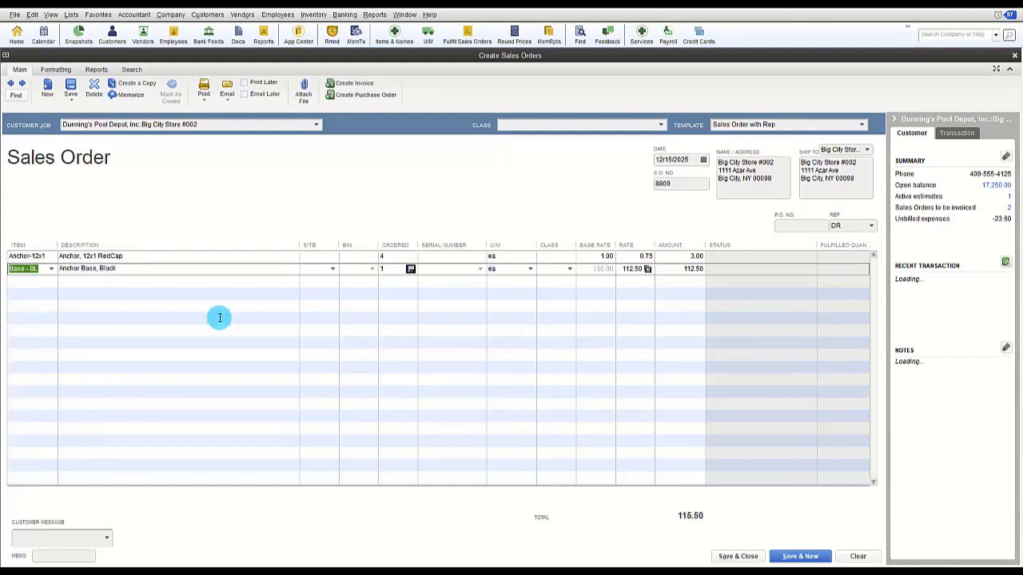
{"action": "left_click", "coordinate": [52, 281]}
{"action": "left_click", "coordinate": [51, 282]}
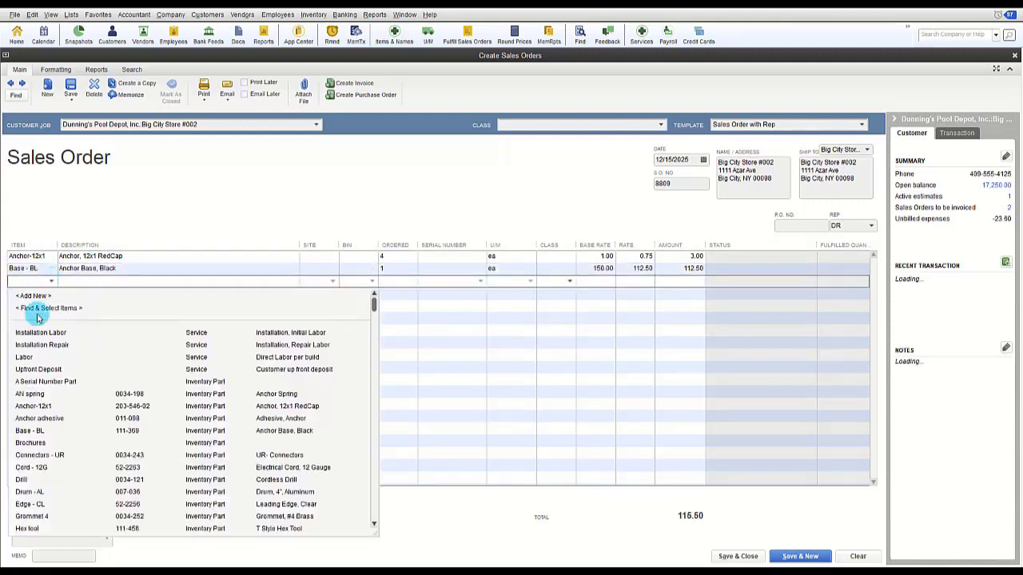
{"action": "left_click", "coordinate": [60, 457]}
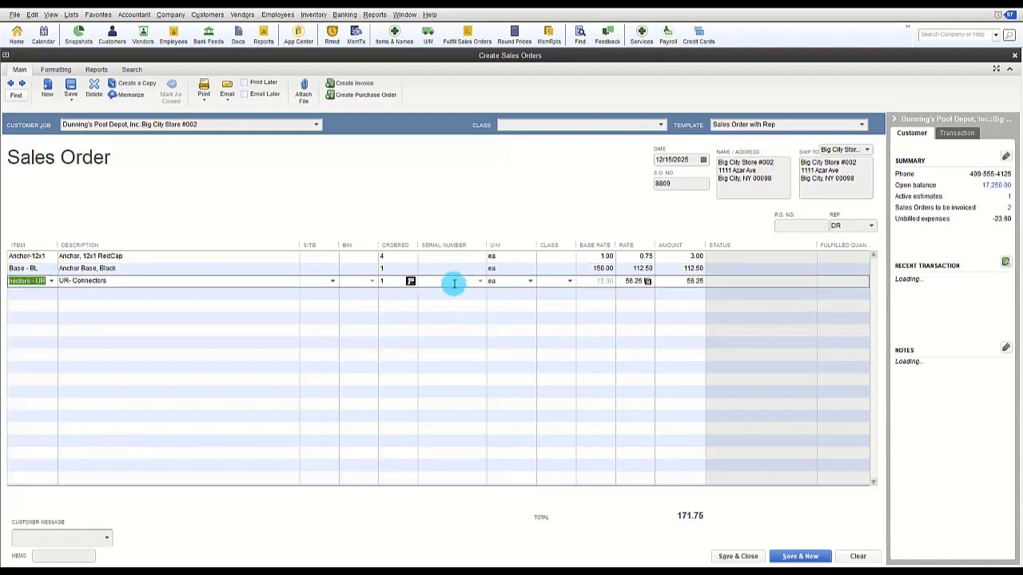
{"action": "left_click", "coordinate": [317, 285]}
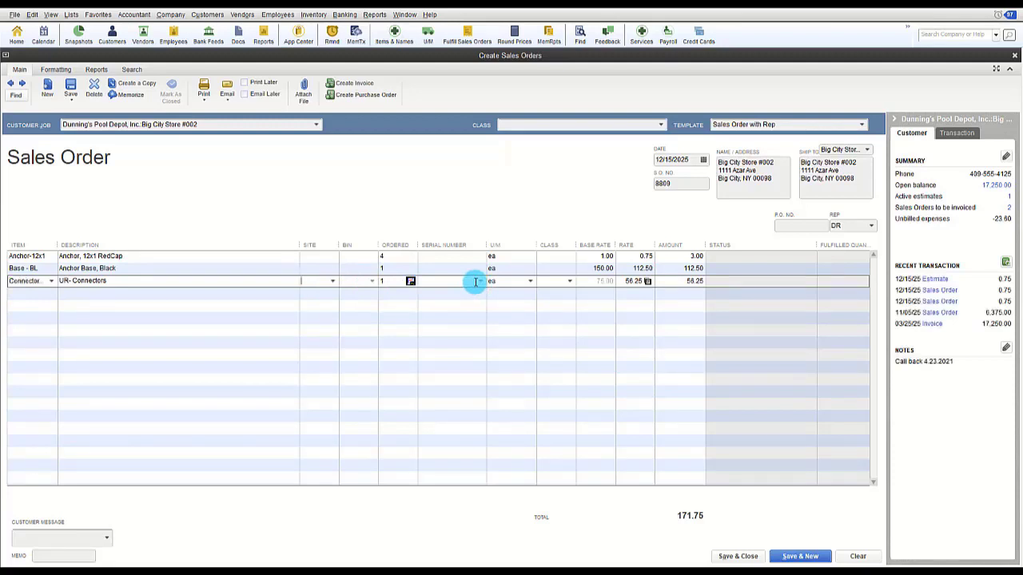
{"action": "left_click", "coordinate": [855, 556]}
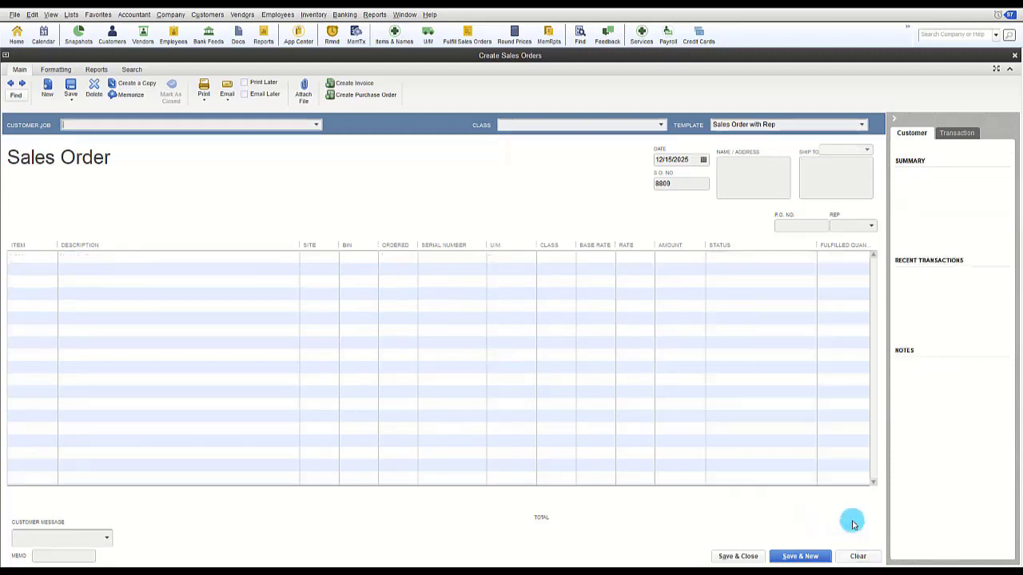
{"action": "left_click", "coordinate": [1015, 56]}
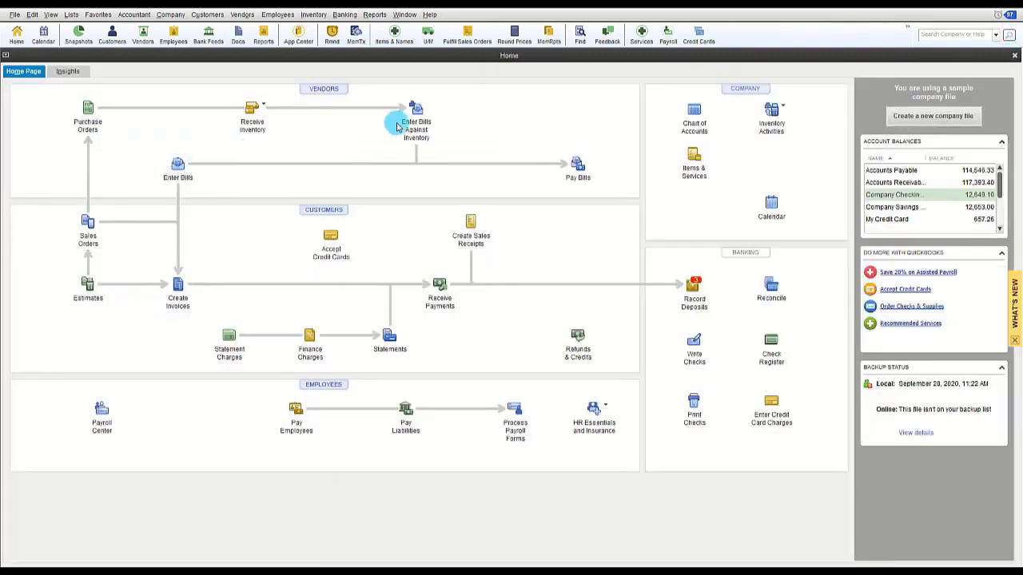
Start a new inventory transfer with Atlanta Warehouse as both source and destination site.
{"action": "left_click", "coordinate": [773, 112]}
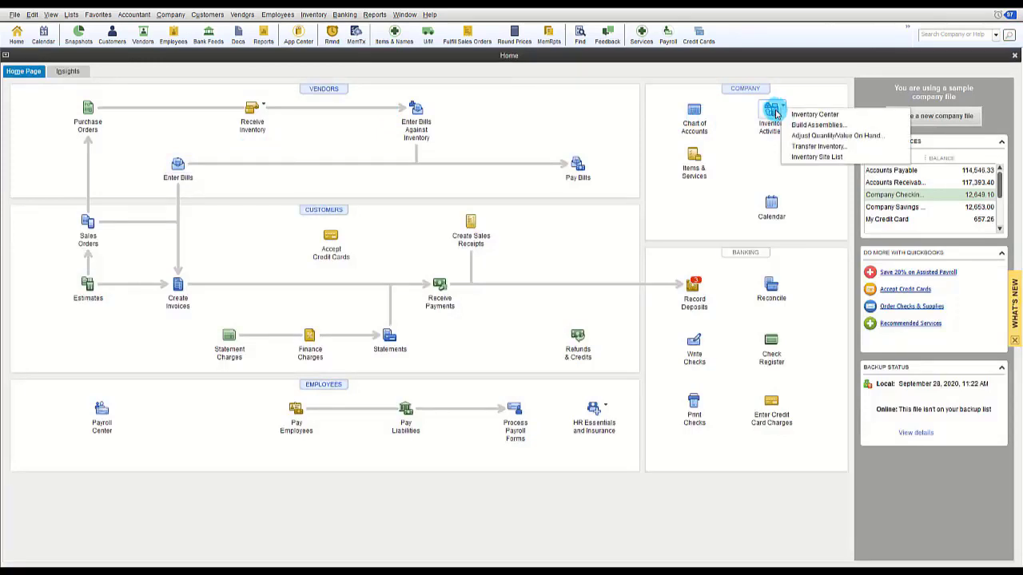
{"action": "left_click", "coordinate": [803, 147]}
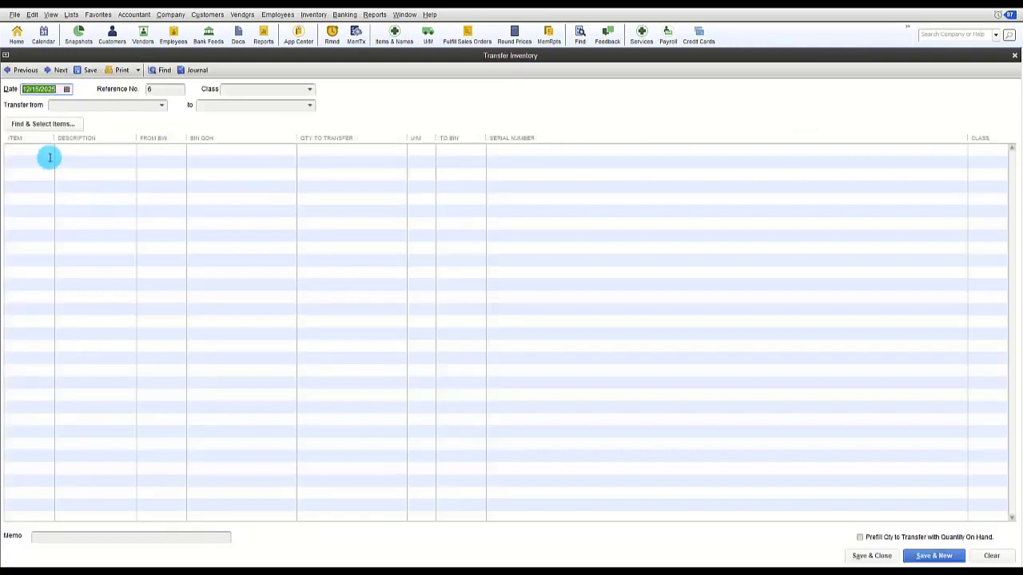
{"action": "left_click", "coordinate": [161, 105]}
{"action": "left_click", "coordinate": [81, 145]}
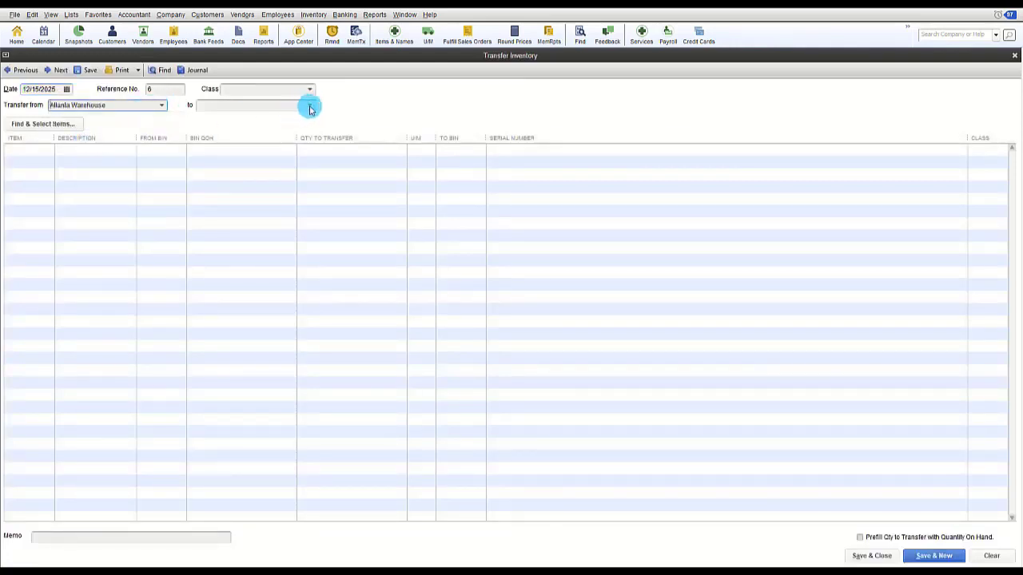
{"action": "left_click", "coordinate": [310, 110]}
{"action": "left_click", "coordinate": [231, 143]}
Add Brochures as the transfer item, then close the transfer without recording it.
{"action": "left_click", "coordinate": [42, 151]}
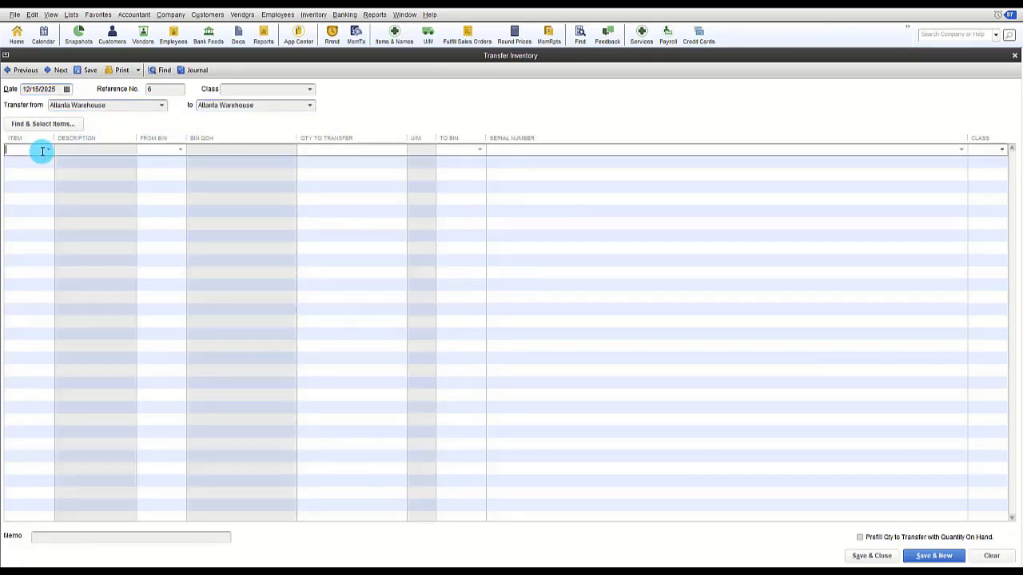
{"action": "left_click", "coordinate": [48, 151]}
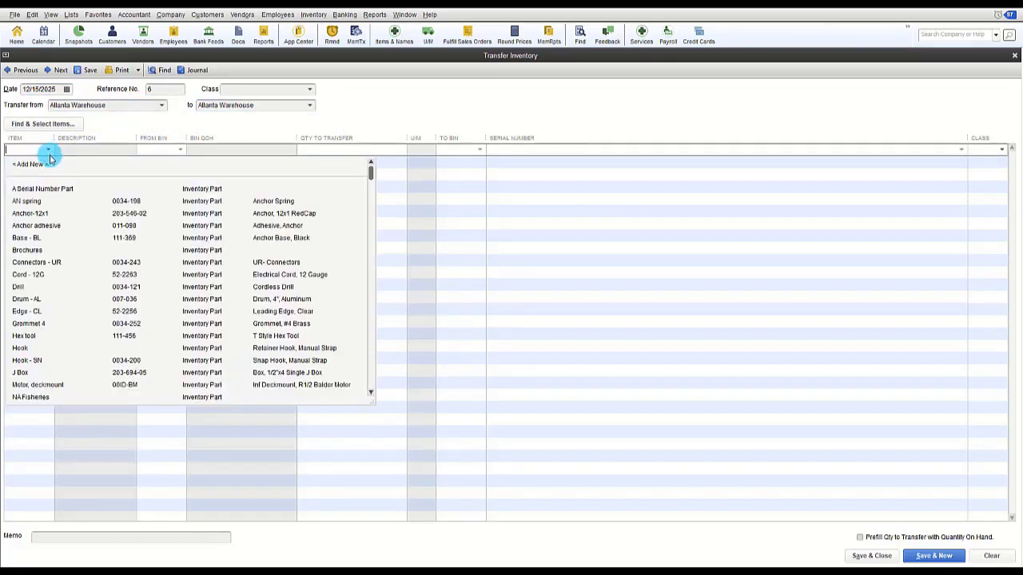
{"action": "left_click", "coordinate": [42, 248]}
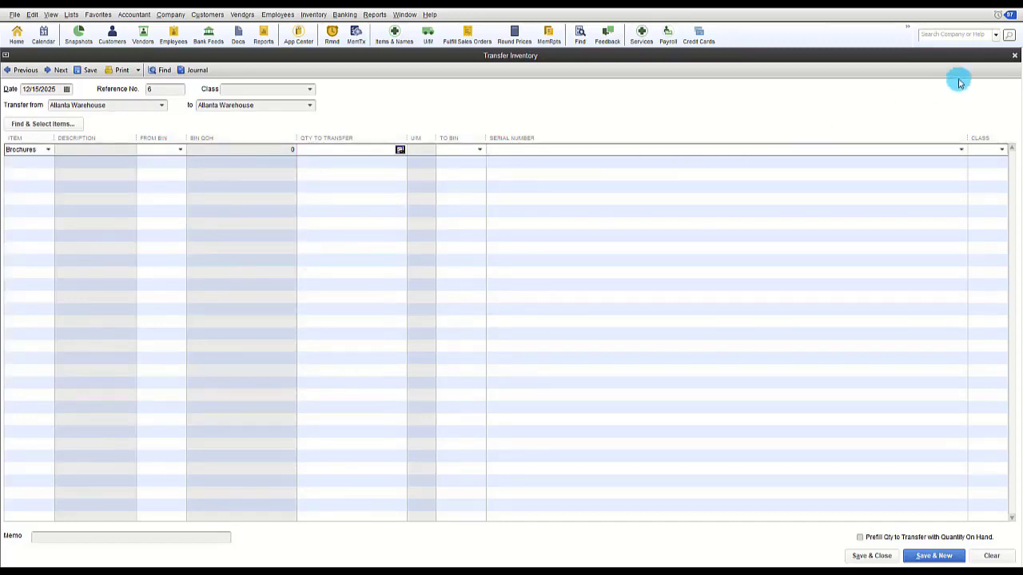
{"action": "left_click", "coordinate": [1013, 56]}
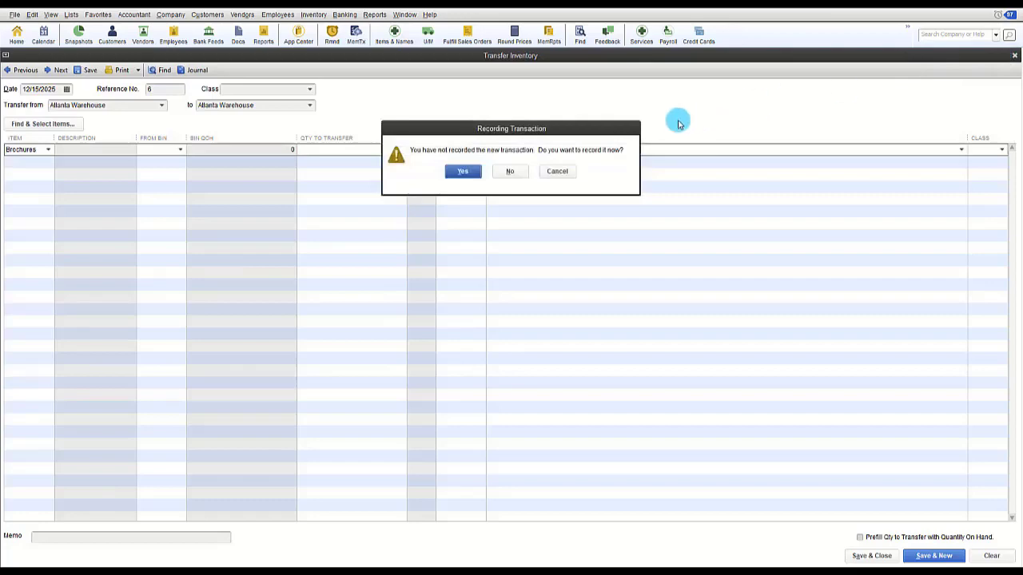
{"action": "left_click", "coordinate": [519, 172]}
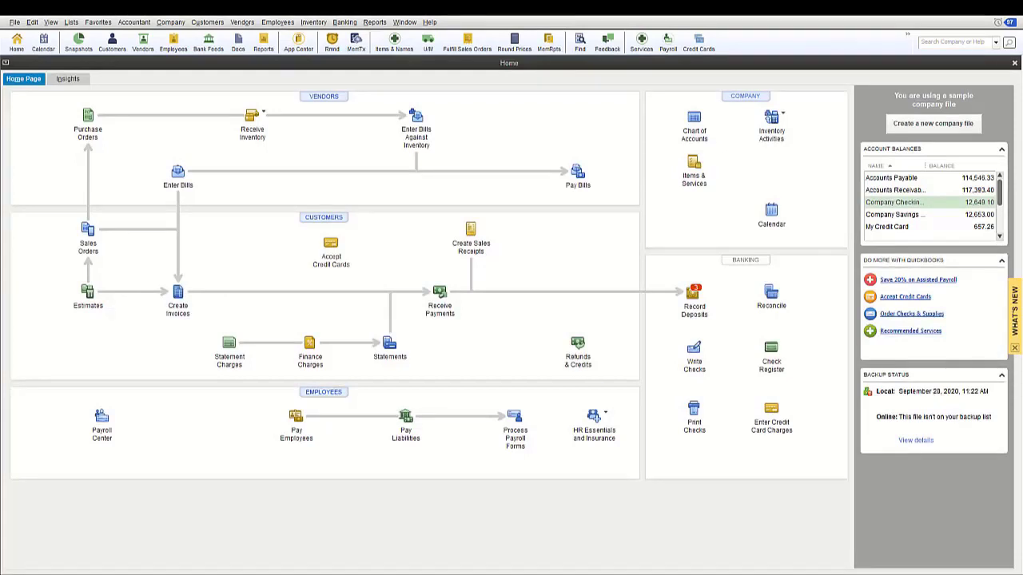
Open the memorized Item Price List report and scroll through its item prices and barcodes.
{"action": "left_click", "coordinate": [375, 24]}
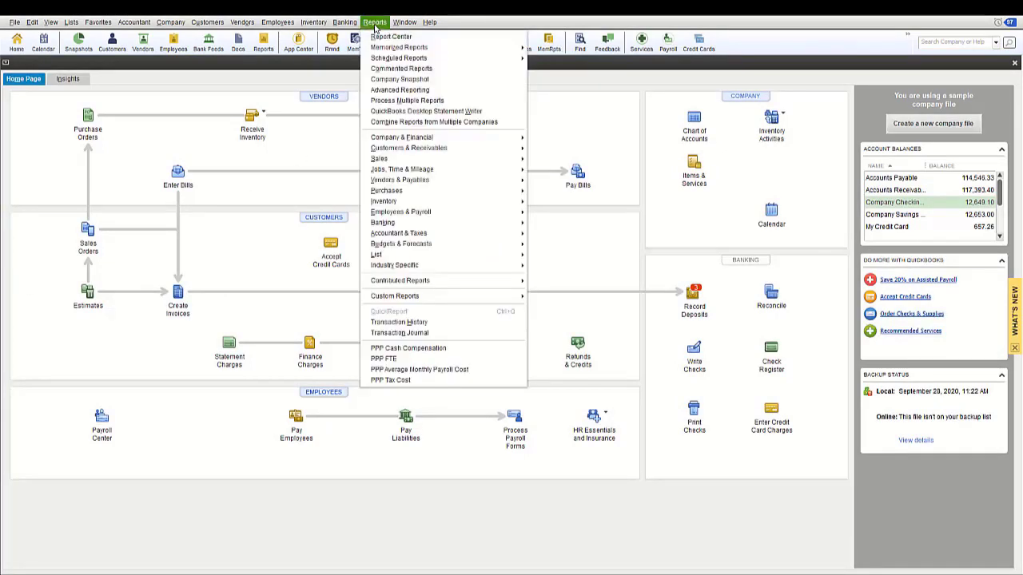
{"action": "mouse_move", "coordinate": [454, 48]}
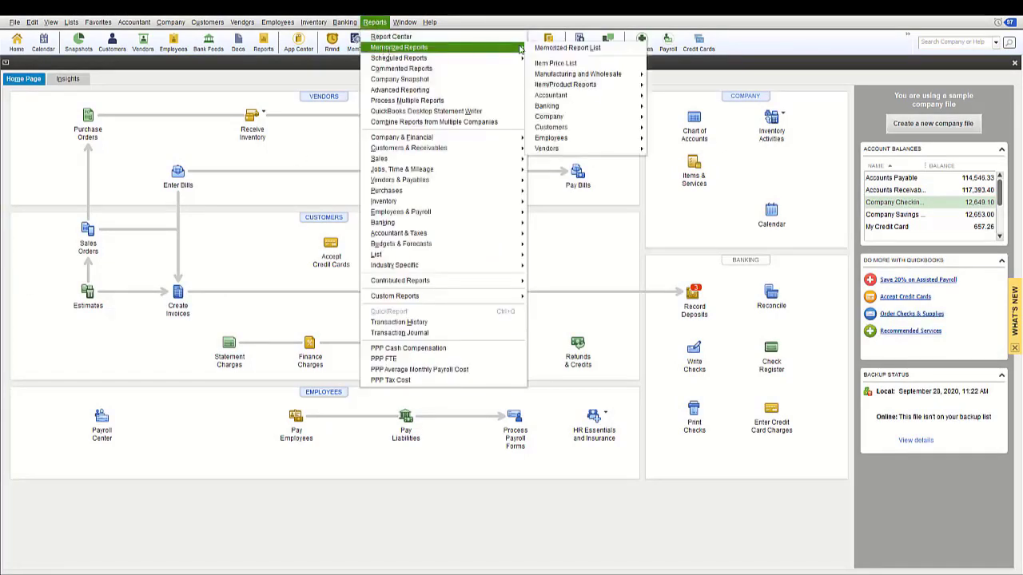
{"action": "left_click", "coordinate": [555, 64]}
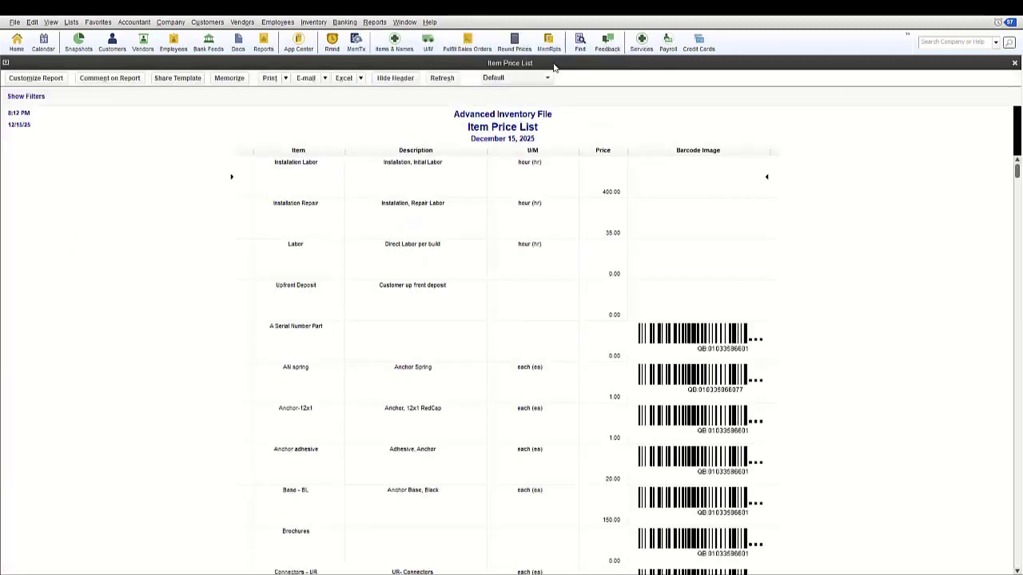
{"action": "scroll", "coordinate": [207, 319], "scroll_direction": "down", "scroll_amount": 10}
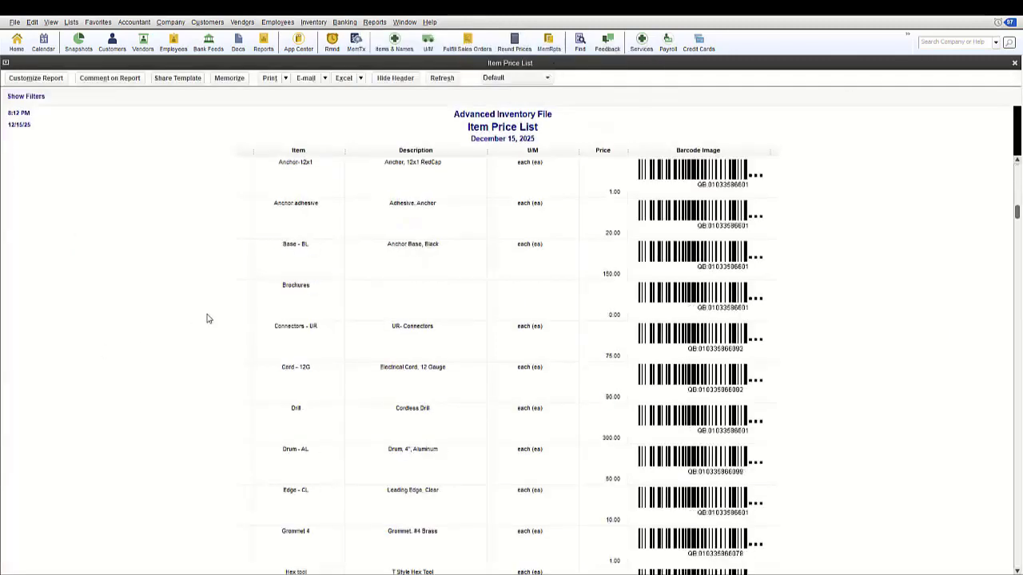
{"action": "scroll", "coordinate": [207, 319], "scroll_direction": "down", "scroll_amount": 5}
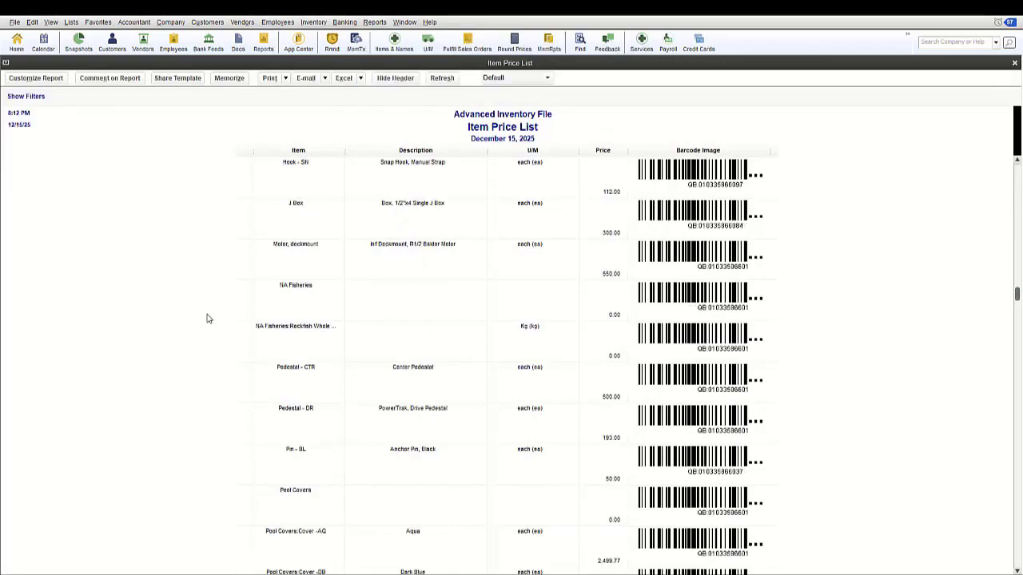
{"action": "scroll", "coordinate": [207, 319], "scroll_direction": "down", "scroll_amount": 6}
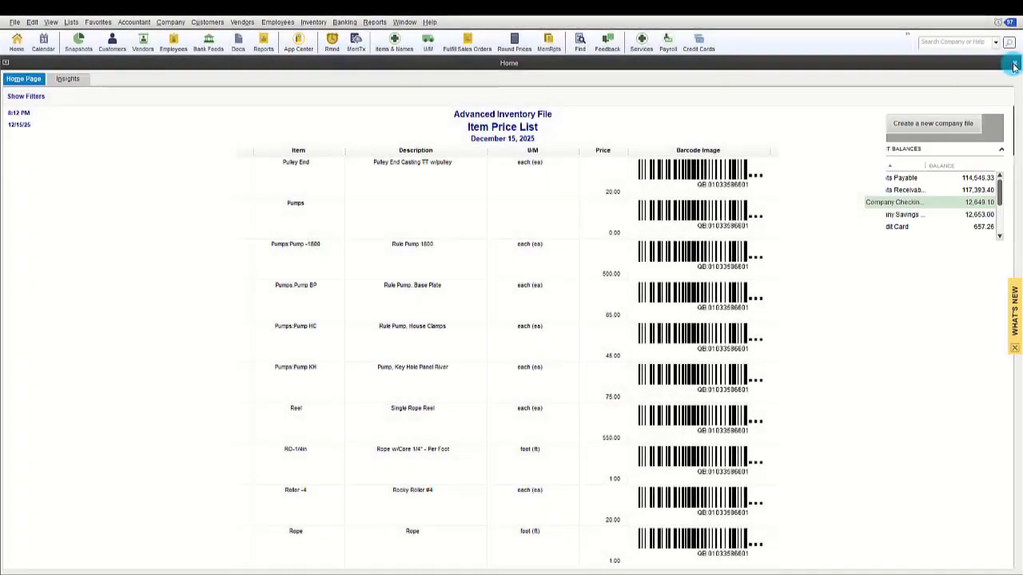
Close the Item Price List report window.
{"action": "left_click", "coordinate": [1013, 64]}
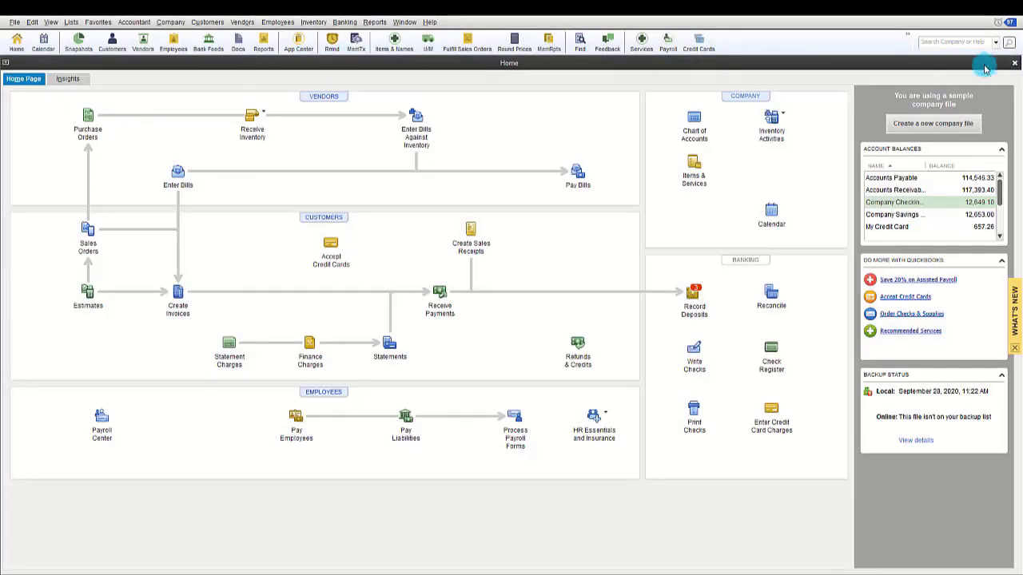
In Advanced Inventory Settings, enable 'Use FIFO starting on' with the date 12/15/2021.
{"action": "left_click", "coordinate": [34, 24]}
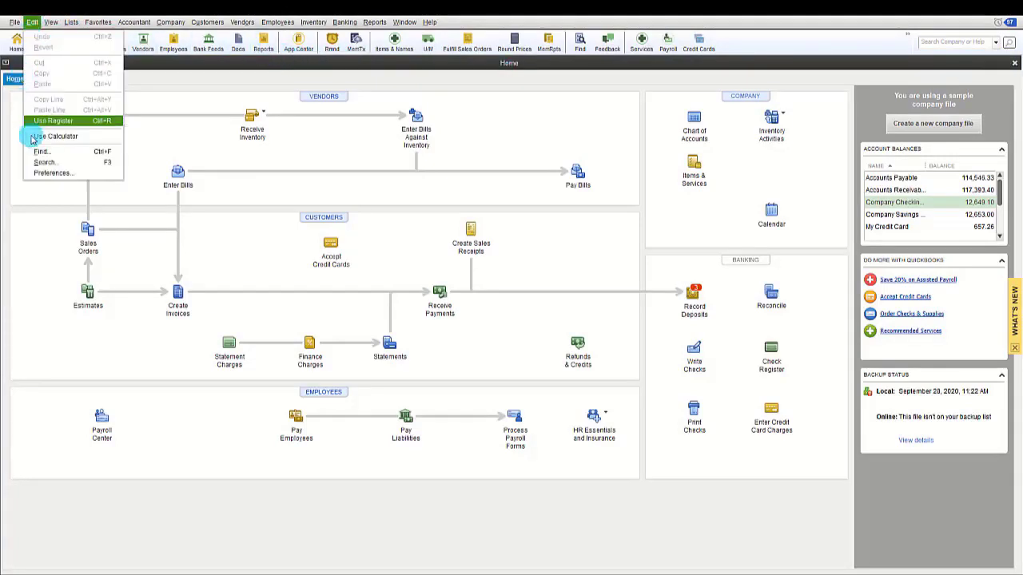
{"action": "left_click", "coordinate": [42, 173]}
{"action": "left_click", "coordinate": [329, 95]}
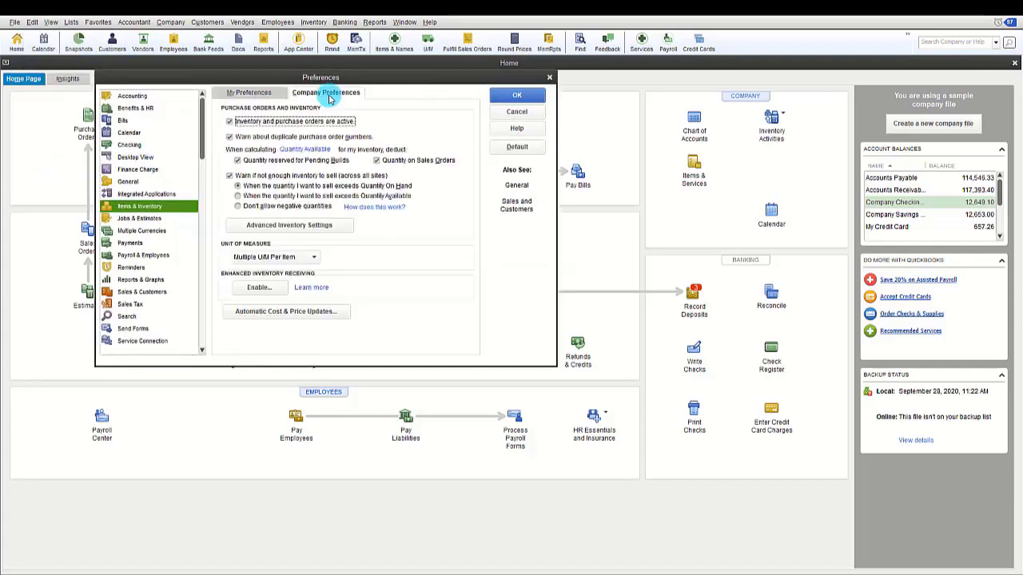
{"action": "left_click", "coordinate": [294, 225]}
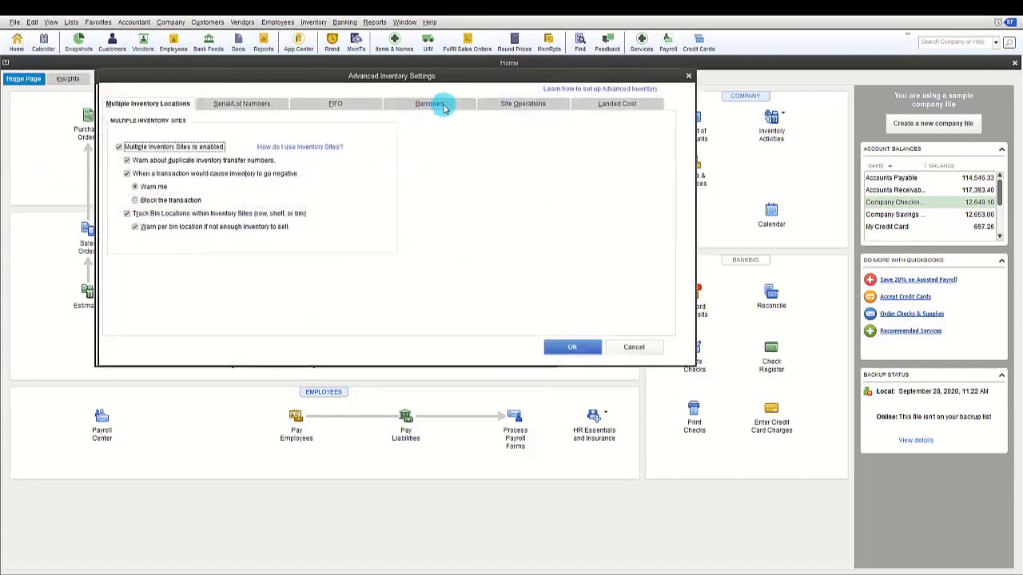
{"action": "left_click", "coordinate": [354, 108]}
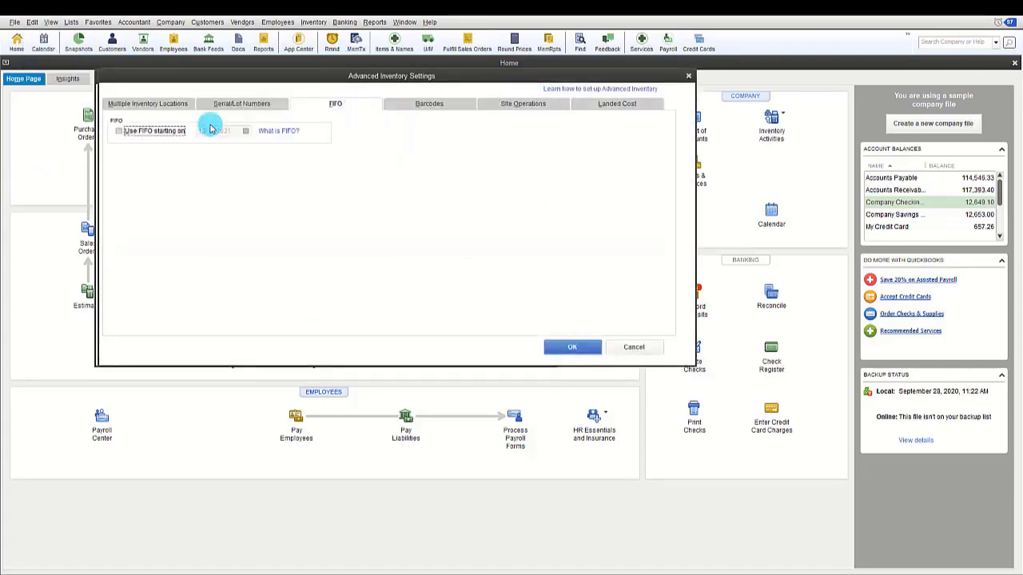
{"action": "left_click", "coordinate": [119, 132]}
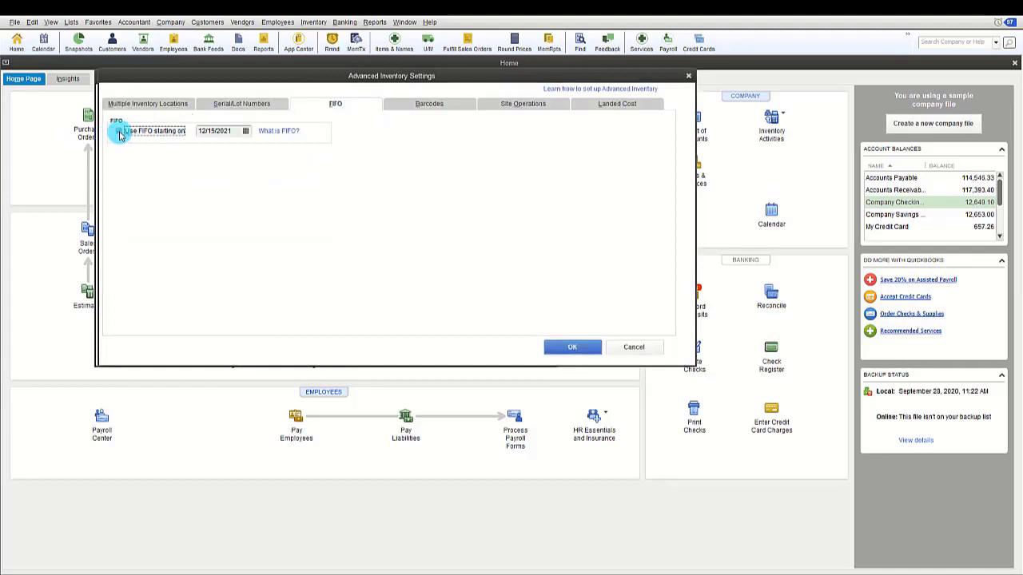
{"action": "left_click", "coordinate": [246, 131]}
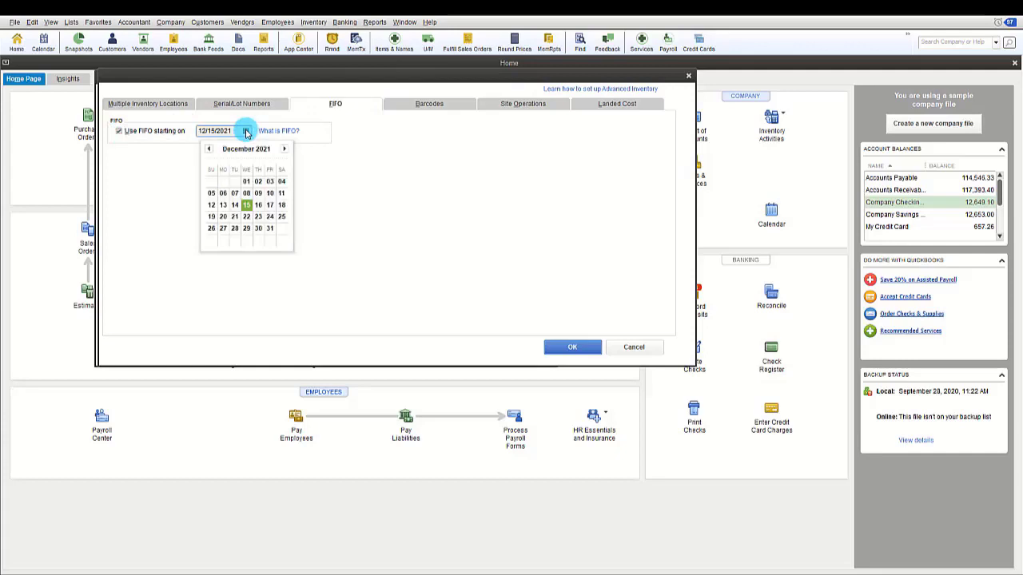
{"action": "left_click", "coordinate": [305, 143]}
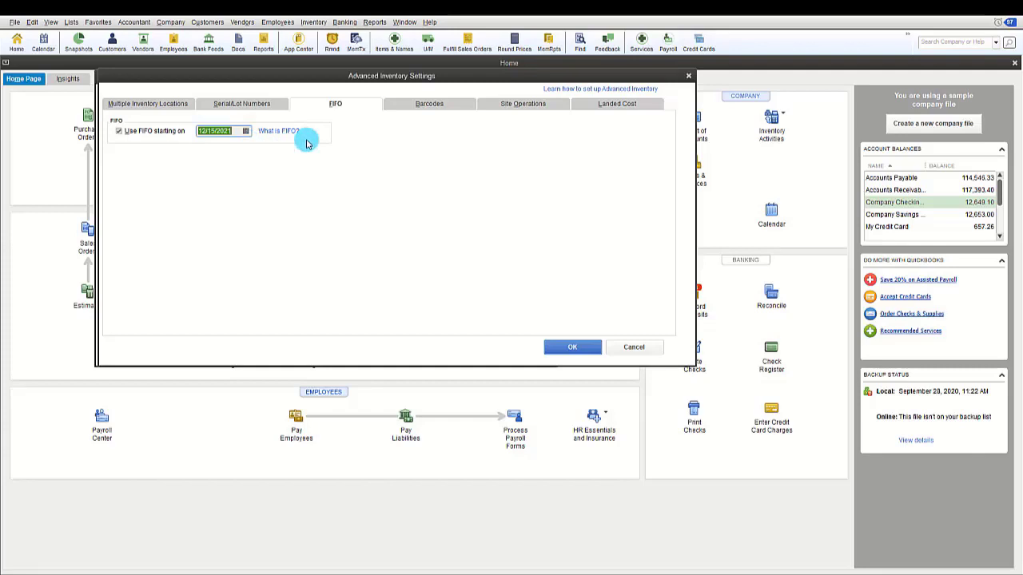
{"action": "left_click", "coordinate": [289, 131]}
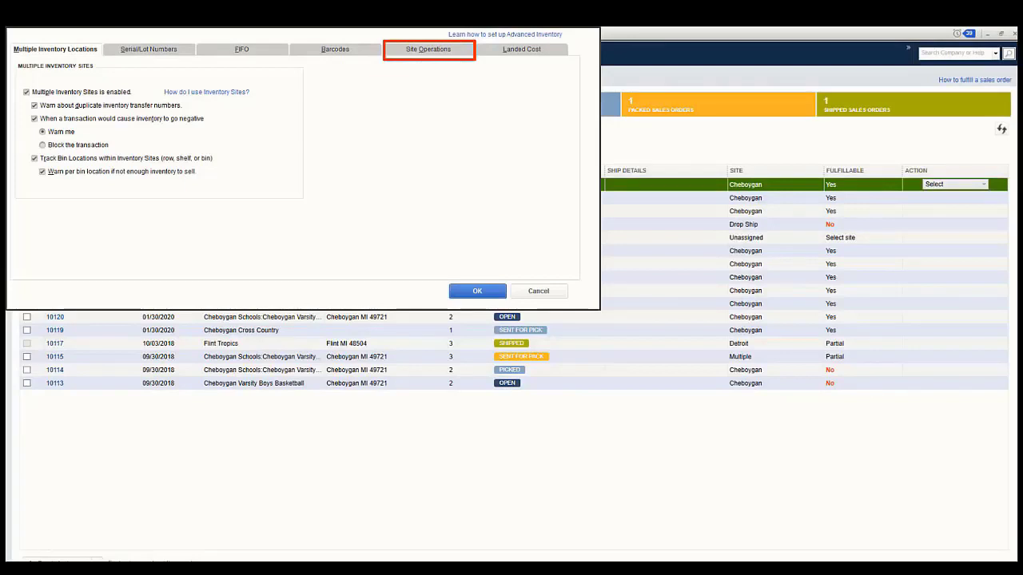
Enable the Sales Order Fulfillment Worksheet under Site Operations, accept it, and close Preferences.
{"action": "left_click", "coordinate": [461, 53]}
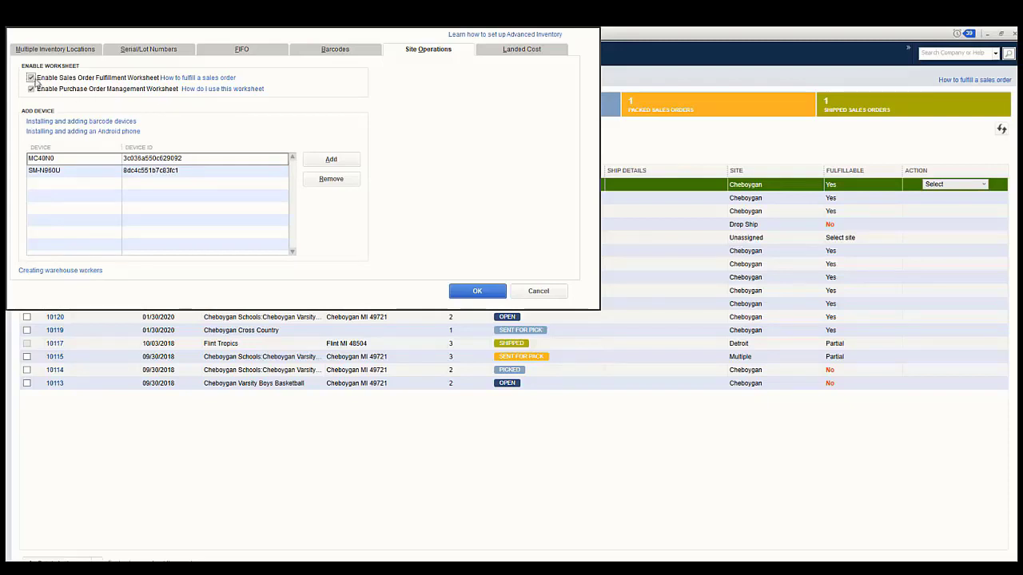
{"action": "left_click", "coordinate": [467, 294]}
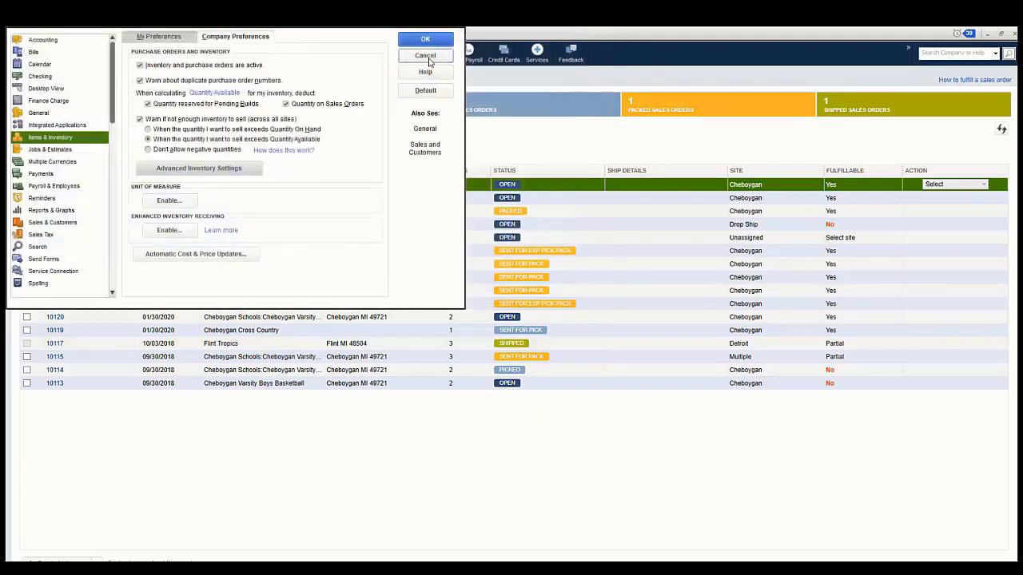
{"action": "left_click", "coordinate": [424, 39]}
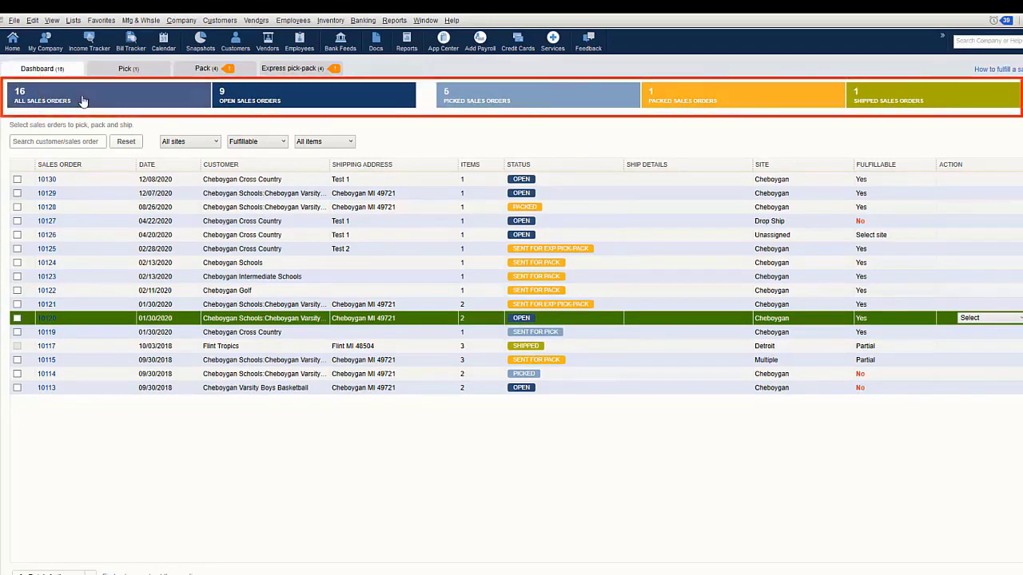
Filter the worksheet by Open (9), Picked (5), Packed (1), then Shipped (1) sales orders.
{"action": "left_click", "coordinate": [318, 93]}
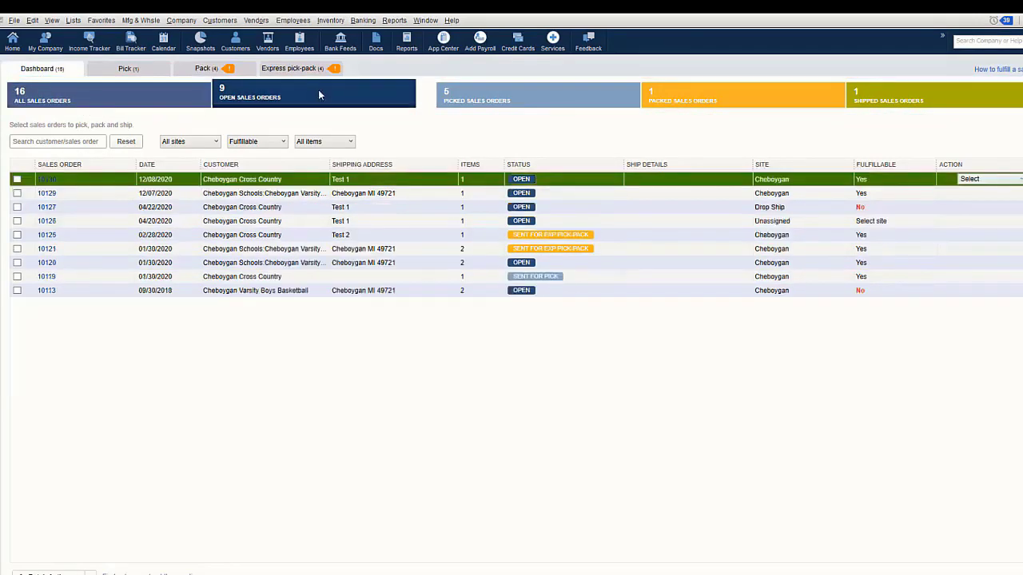
{"action": "left_click", "coordinate": [557, 94]}
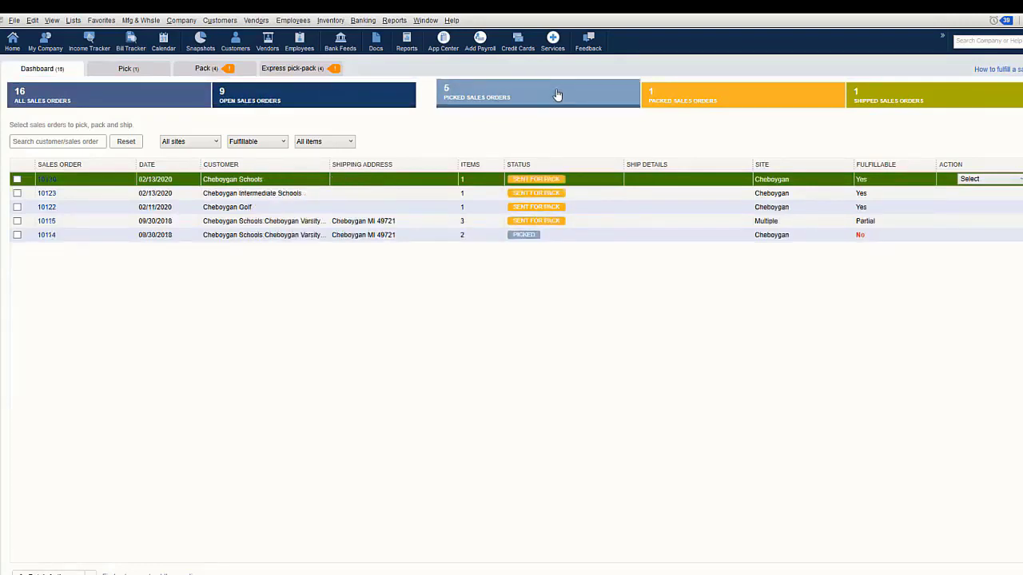
{"action": "left_click", "coordinate": [704, 97]}
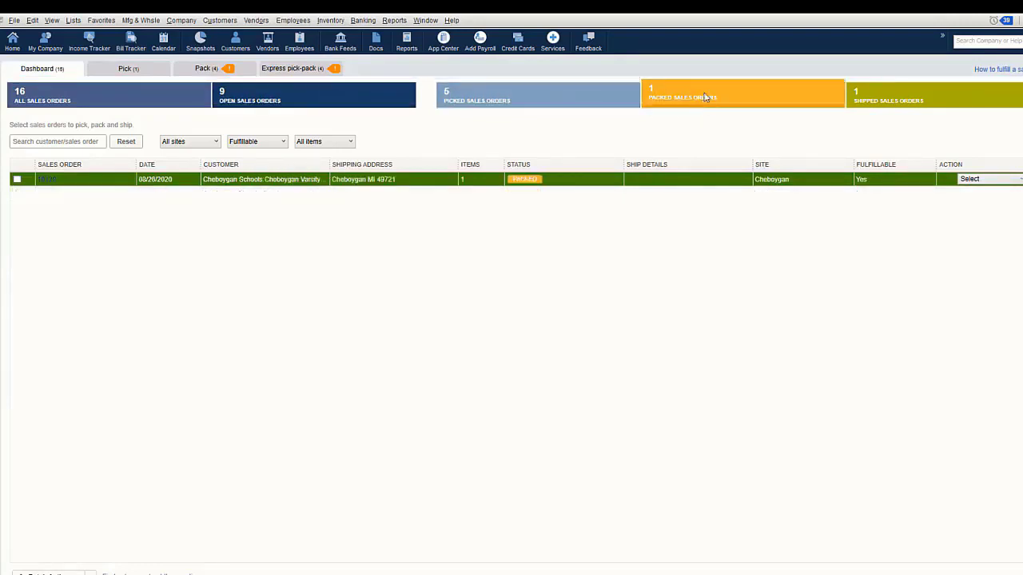
{"action": "left_click", "coordinate": [966, 102]}
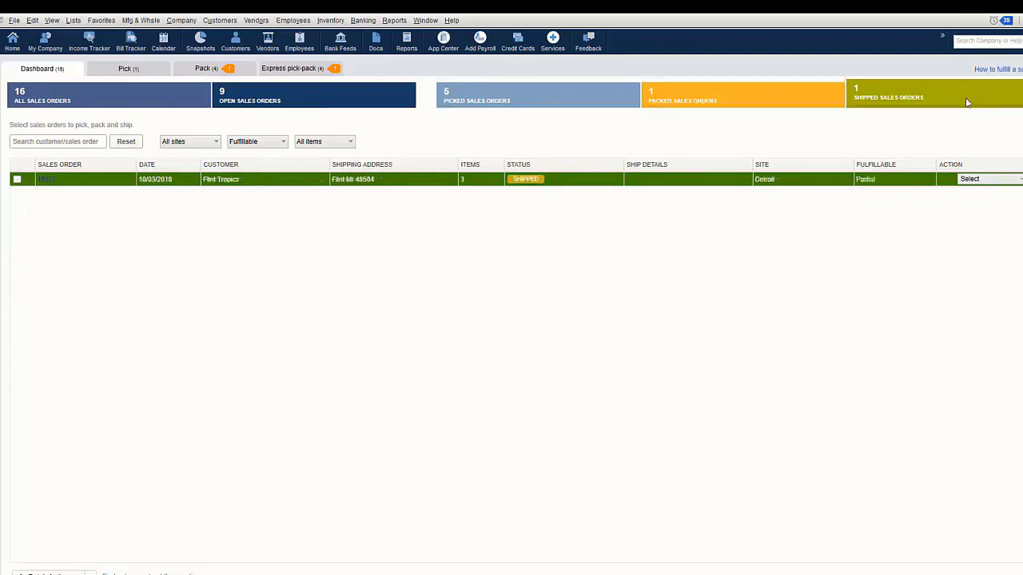
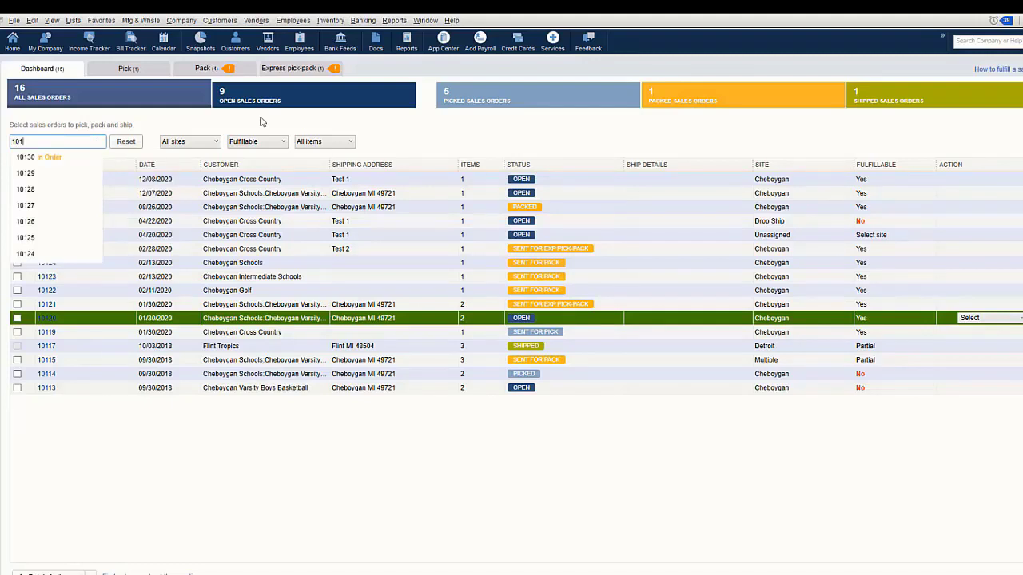
Clear the sales order search and check the site, fulfillable and date filters, leaving them unchanged.
{"action": "key", "text": "BackSpace"}
{"action": "key", "text": "BackSpace"}
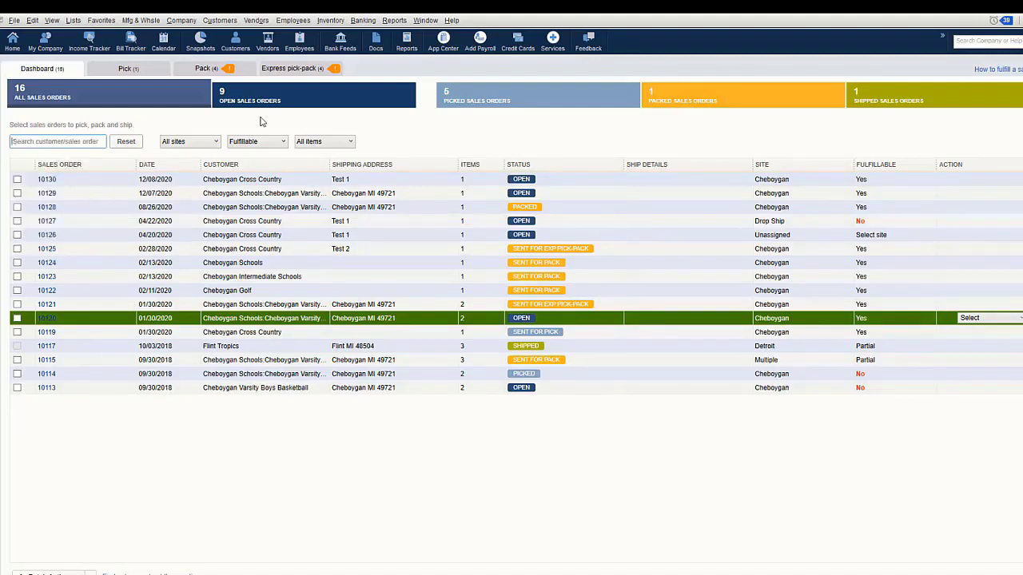
{"action": "left_click", "coordinate": [216, 141]}
{"action": "left_click", "coordinate": [218, 141]}
{"action": "left_click", "coordinate": [282, 141]}
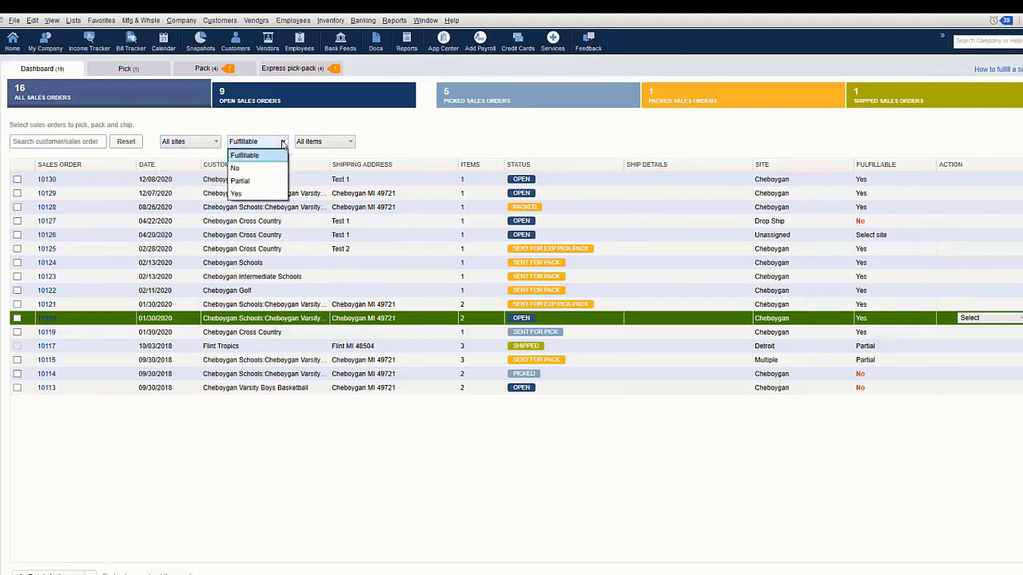
{"action": "left_click", "coordinate": [349, 143]}
{"action": "left_click", "coordinate": [350, 143]}
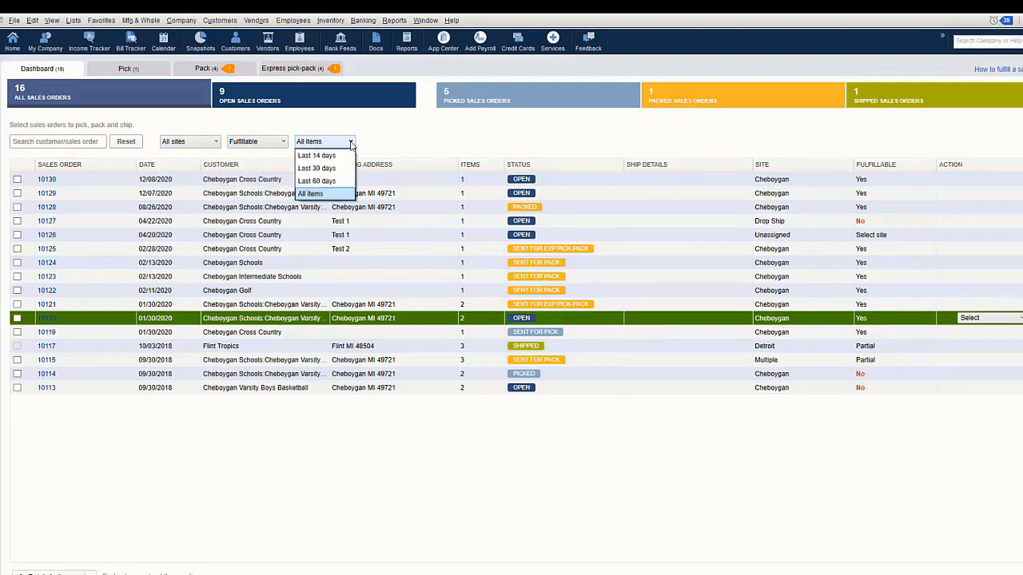
{"action": "left_click", "coordinate": [350, 143]}
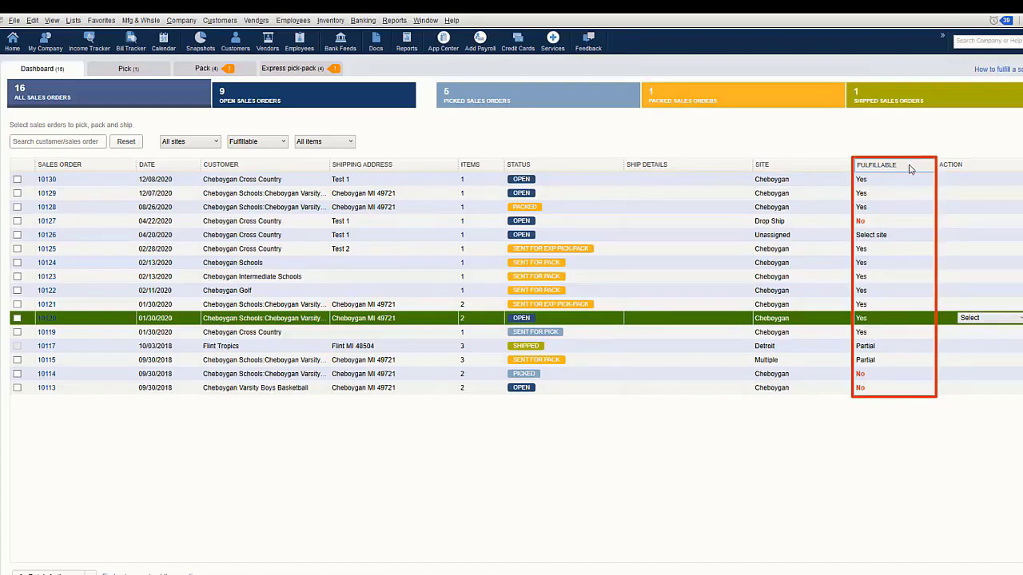
Tick sales orders 10130 and 10129 and view the available batch actions.
{"action": "left_click", "coordinate": [1018, 315]}
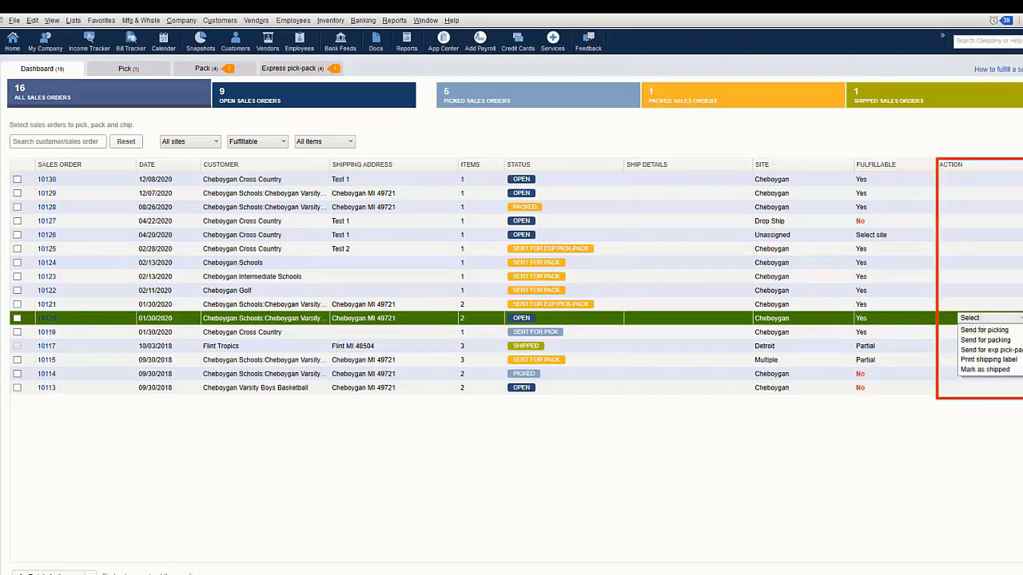
{"action": "left_click", "coordinate": [17, 180]}
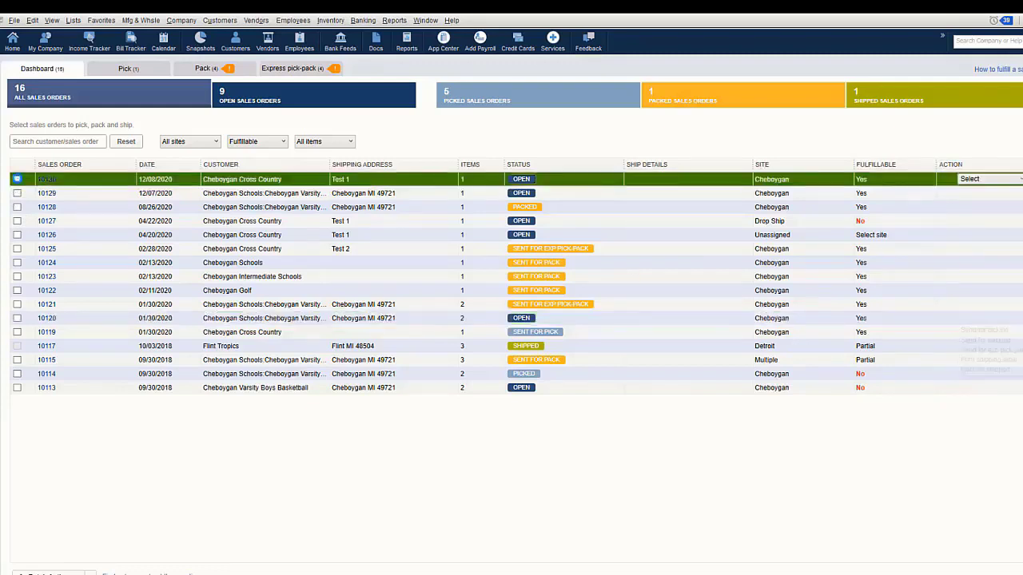
{"action": "left_click", "coordinate": [17, 193]}
{"action": "left_click", "coordinate": [40, 573]}
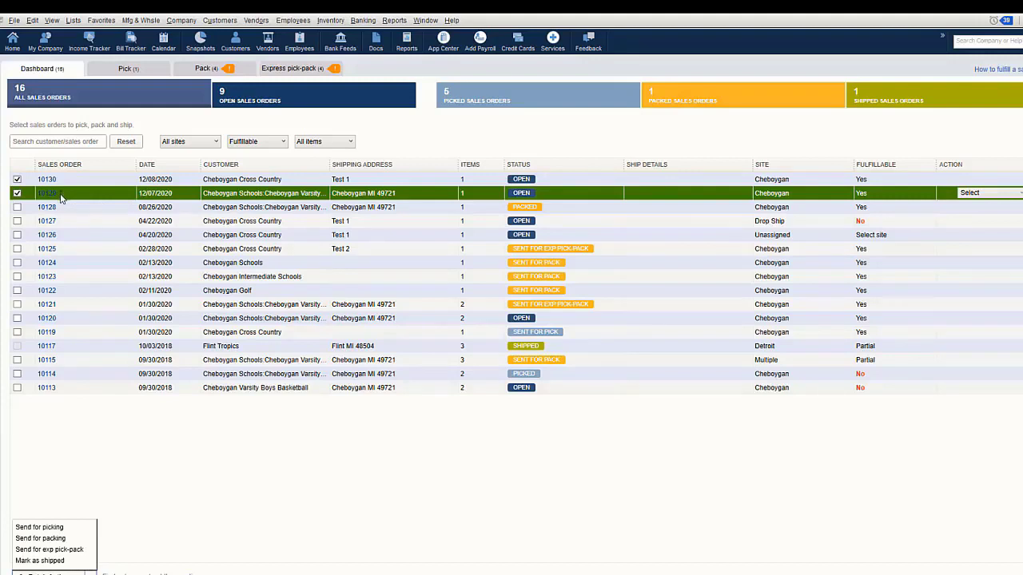
Untick 10130 and send sales order 10129 for express pick-pack from its Action menu.
{"action": "left_click", "coordinate": [17, 179]}
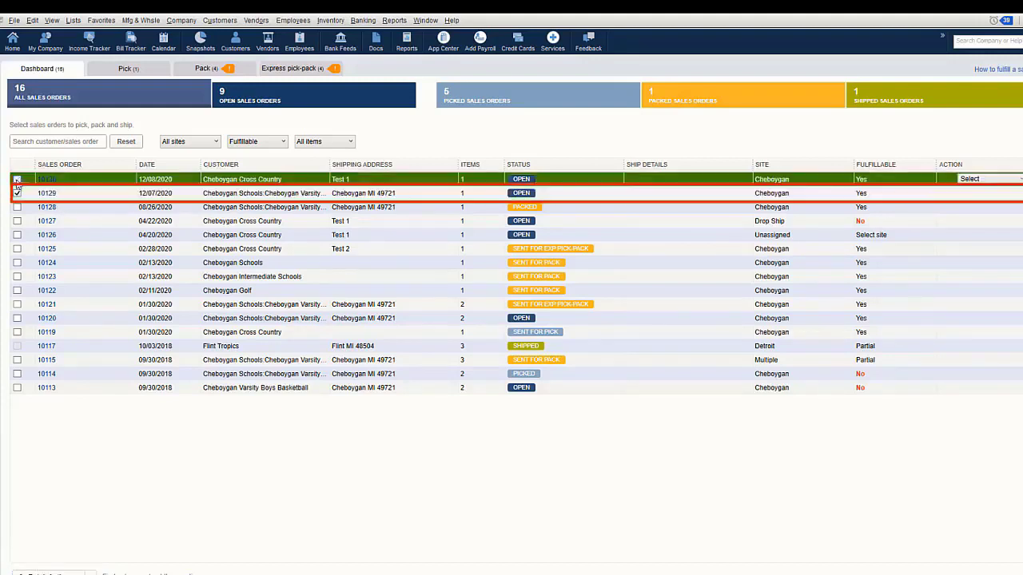
{"action": "left_click", "coordinate": [1007, 196]}
{"action": "left_click", "coordinate": [1018, 193]}
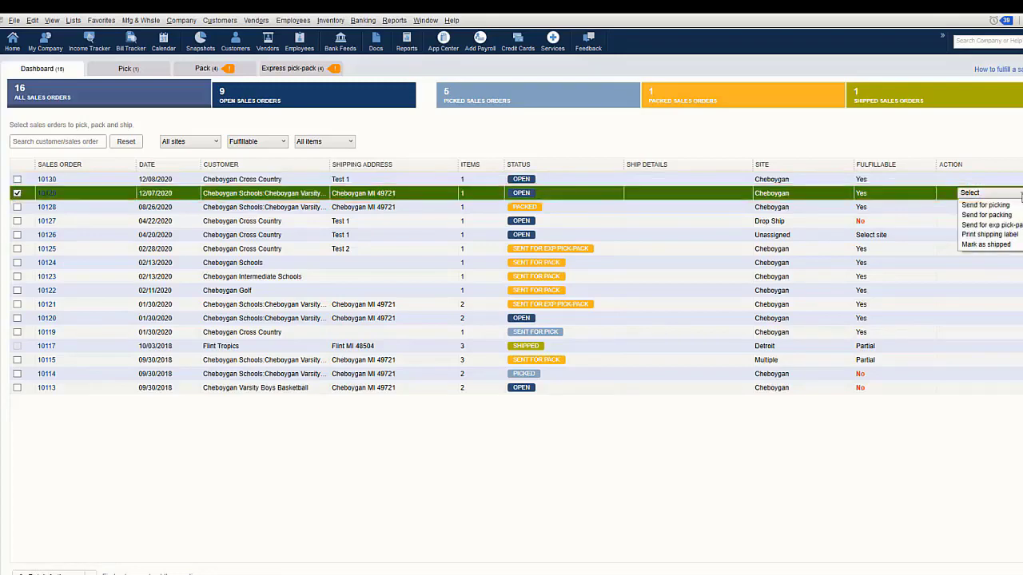
{"action": "left_click", "coordinate": [1016, 232]}
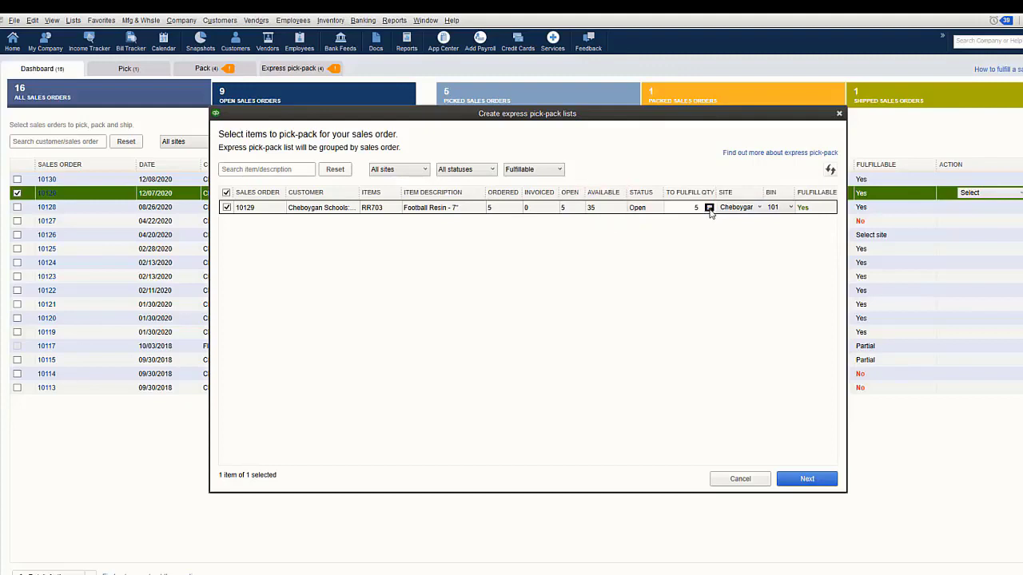
Open the Current Availability window for item RR703 from its To Fulfill quantity of 5.
{"action": "left_click", "coordinate": [709, 208]}
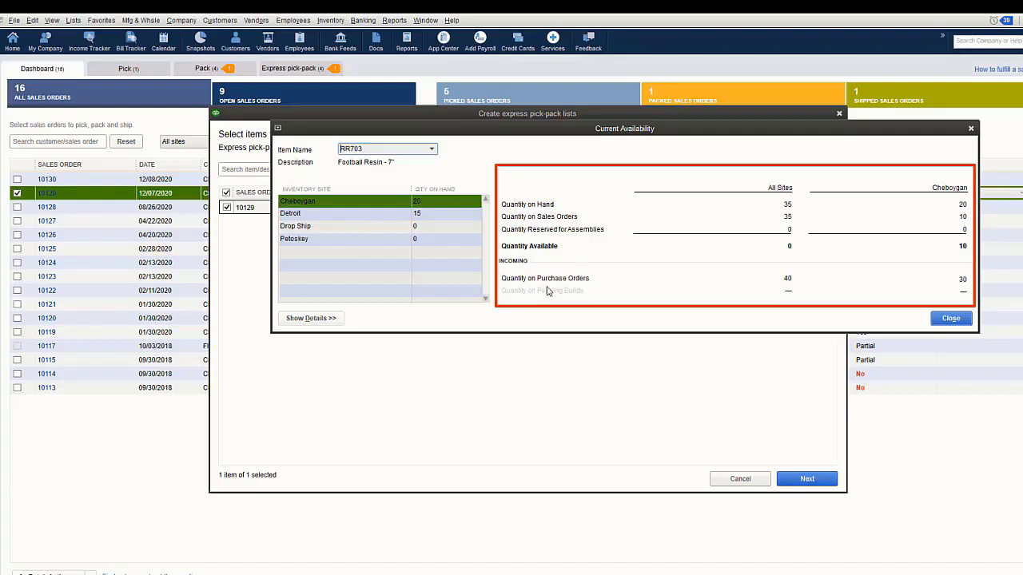
Review RR703's sales order, pending build and purchase order details, then close the availability window.
{"action": "left_click", "coordinate": [328, 319]}
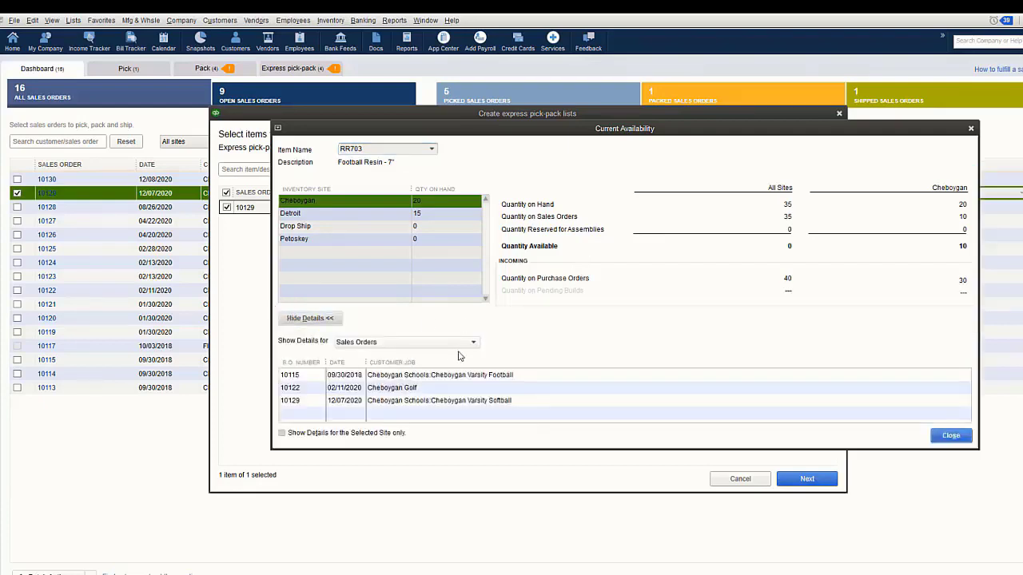
{"action": "left_click", "coordinate": [475, 343]}
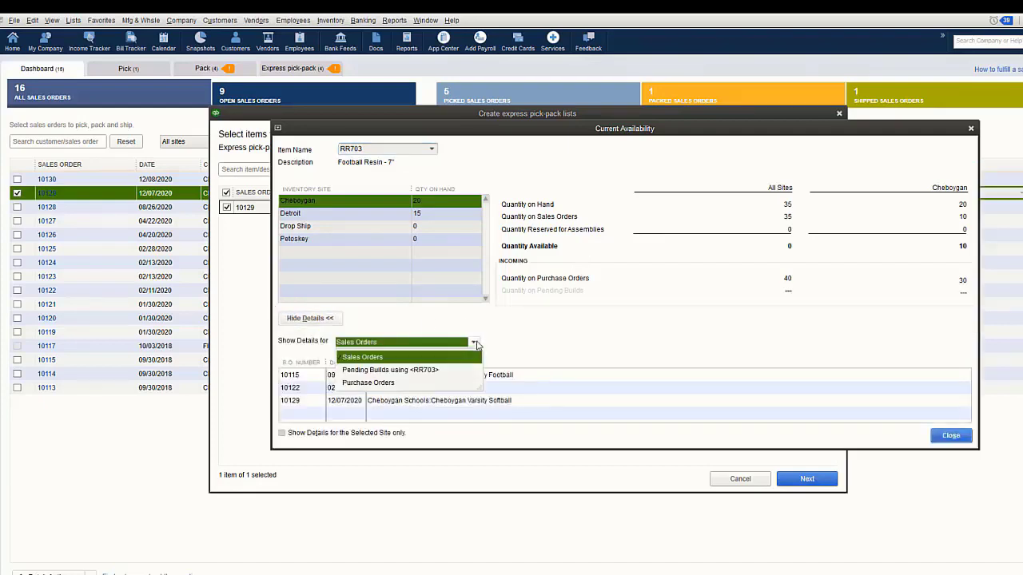
{"action": "left_click", "coordinate": [448, 373]}
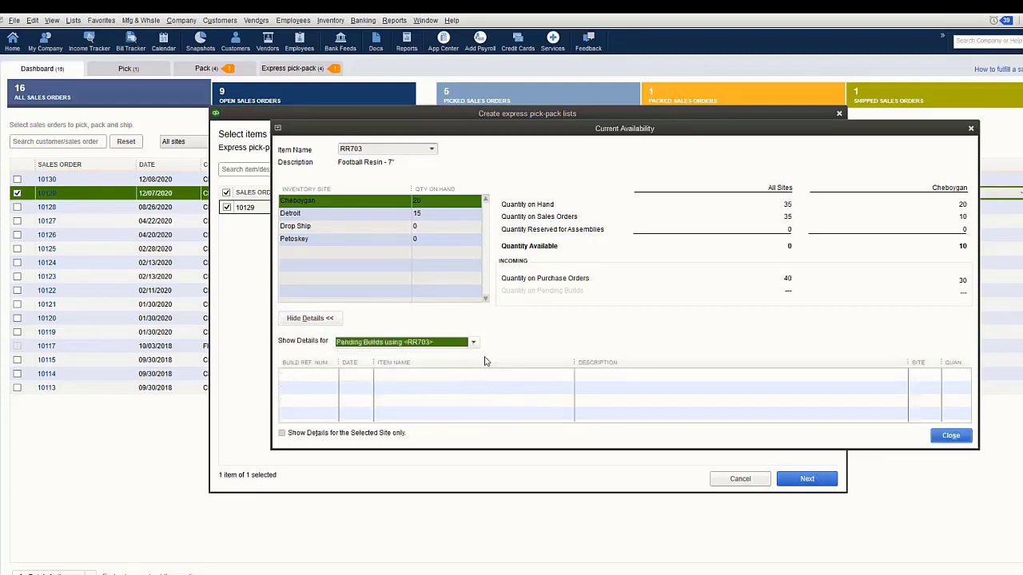
{"action": "left_click", "coordinate": [474, 343]}
{"action": "left_click", "coordinate": [408, 384]}
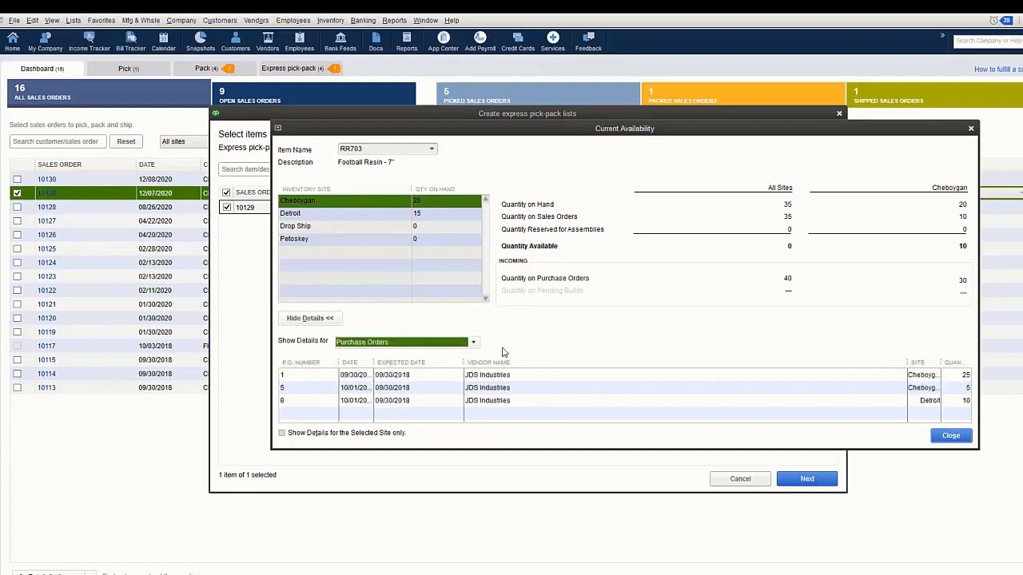
{"action": "left_click", "coordinate": [478, 344]}
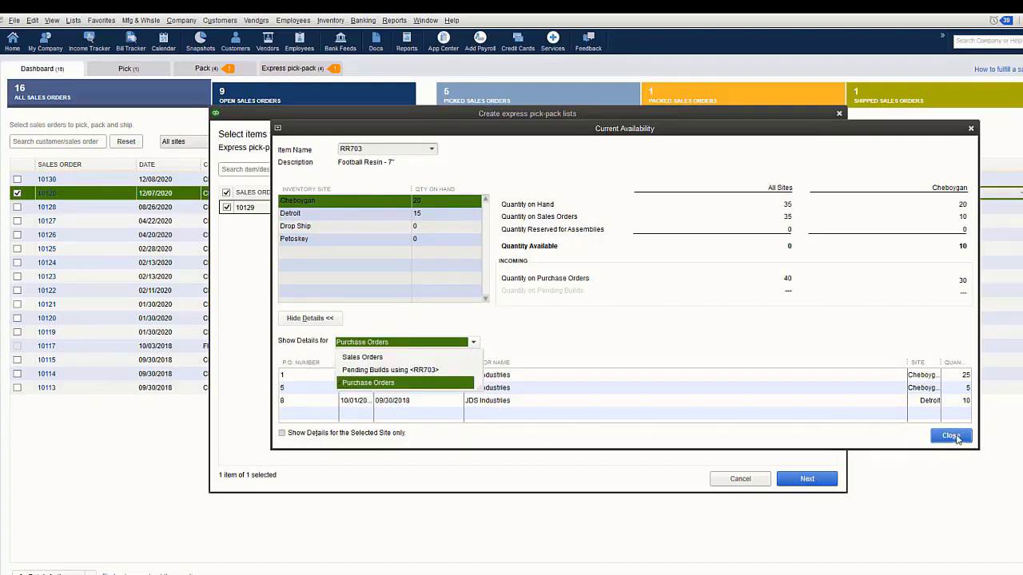
{"action": "left_click", "coordinate": [950, 436]}
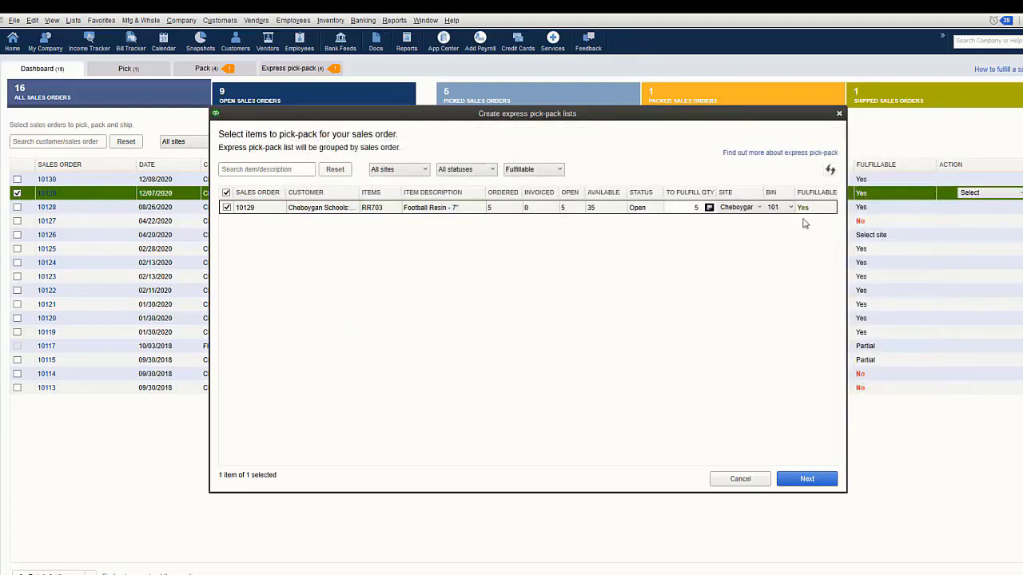
Add a note to talk to a colleague before packing, and assign a packer to the list.
{"action": "left_click", "coordinate": [797, 481]}
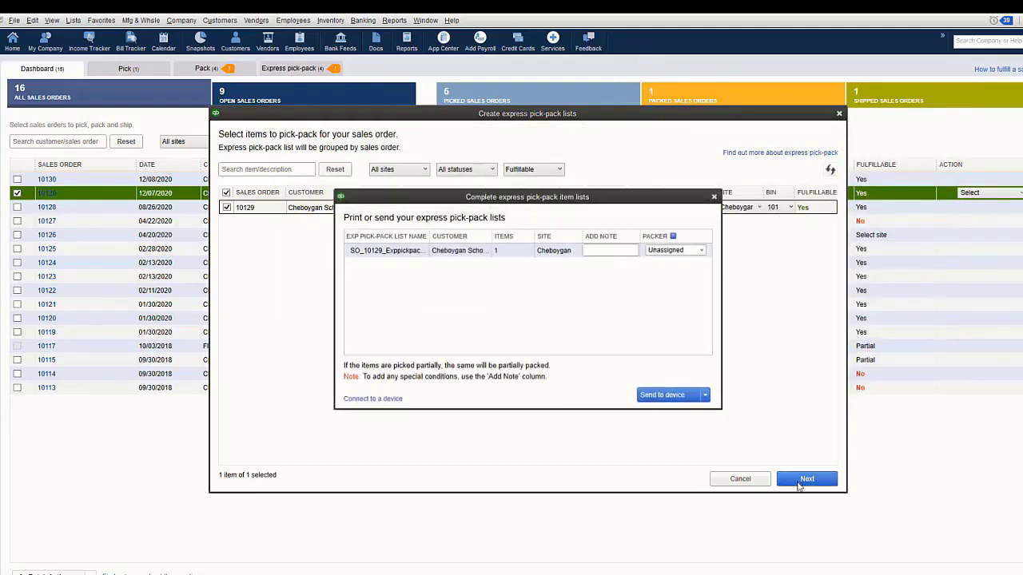
{"action": "left_click", "coordinate": [598, 254]}
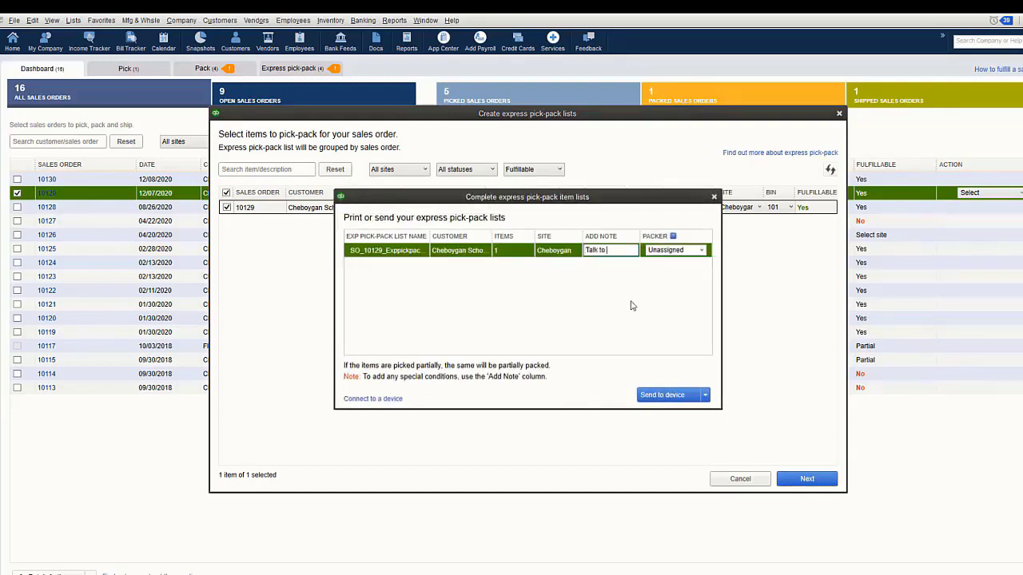
{"action": "type", "text": "Talk to Steve before"}
{"action": "type", "text": " packing"}
{"action": "left_click", "coordinate": [702, 250]}
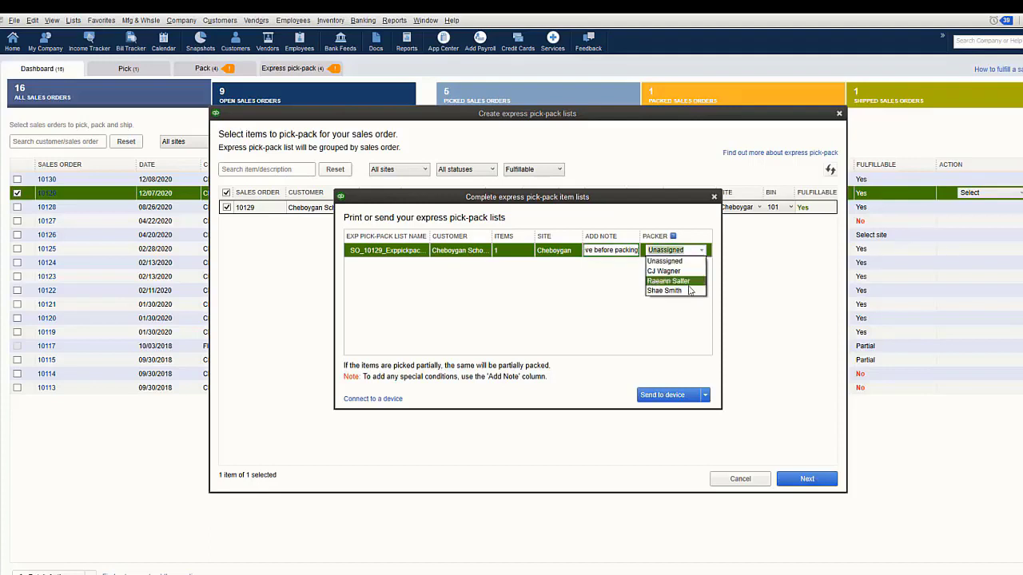
{"action": "key", "text": "Escape"}
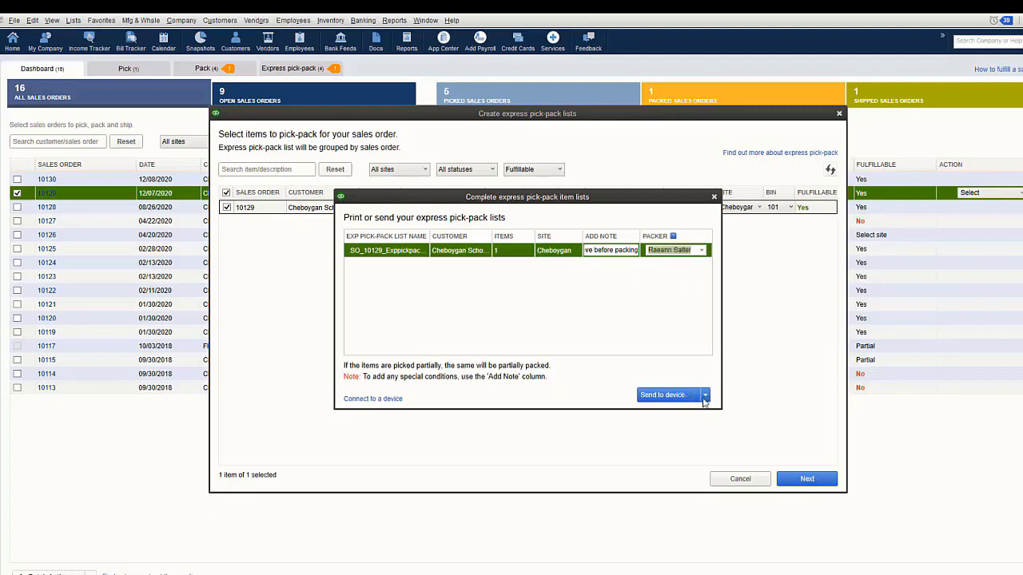
{"action": "left_click", "coordinate": [704, 399]}
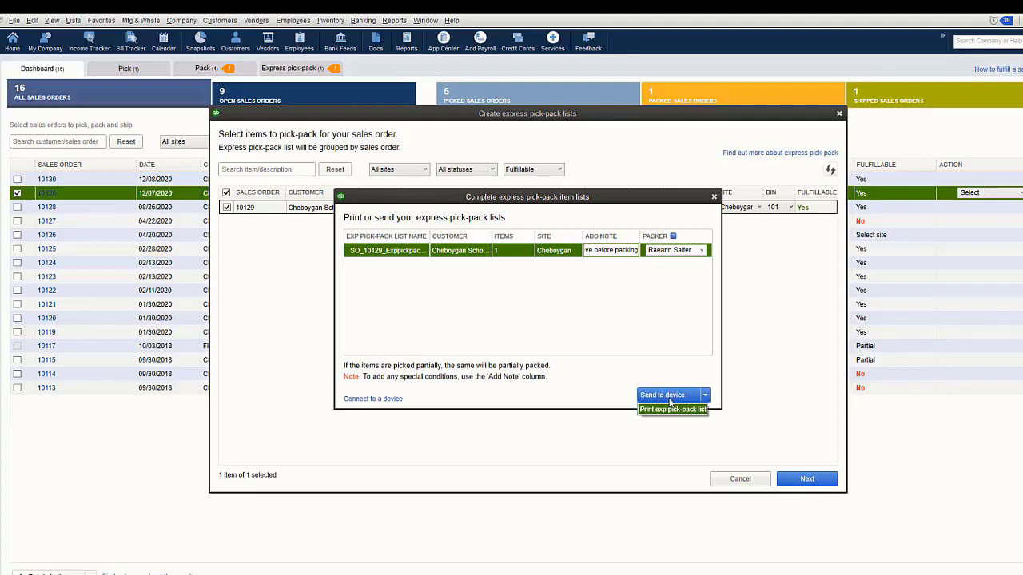
Send the 10129 pick-pack list to the device and acknowledge the confirmation.
{"action": "left_click", "coordinate": [673, 397]}
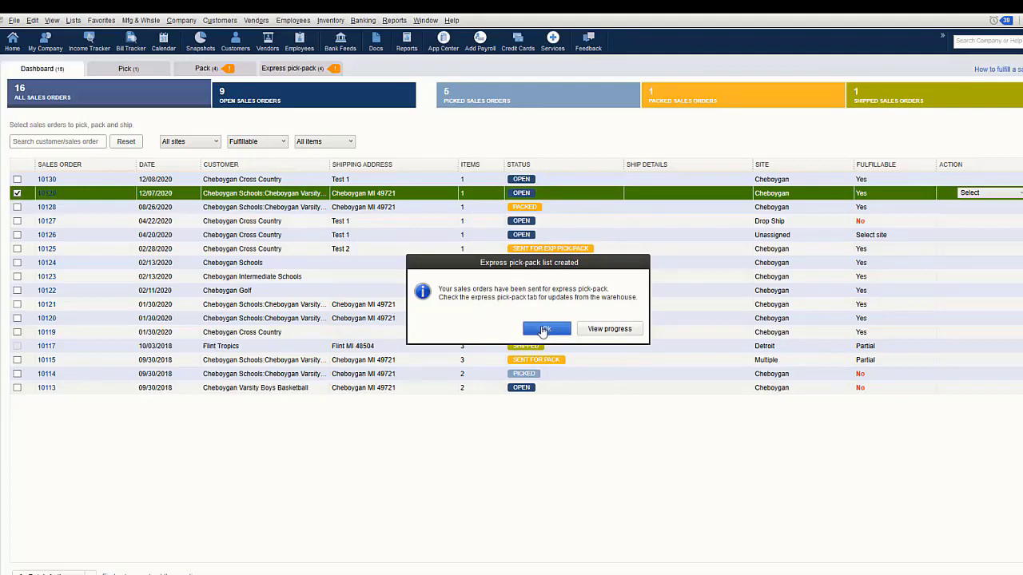
{"action": "left_click", "coordinate": [544, 330]}
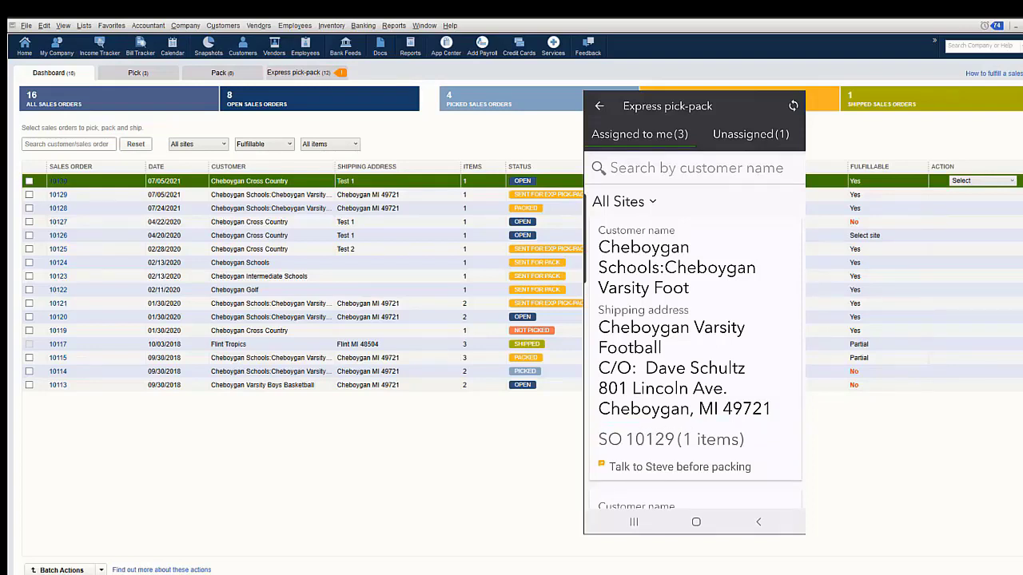
Check the unassigned pick-pack orders, then return to the express pick-pack order list.
{"action": "left_click", "coordinate": [751, 134]}
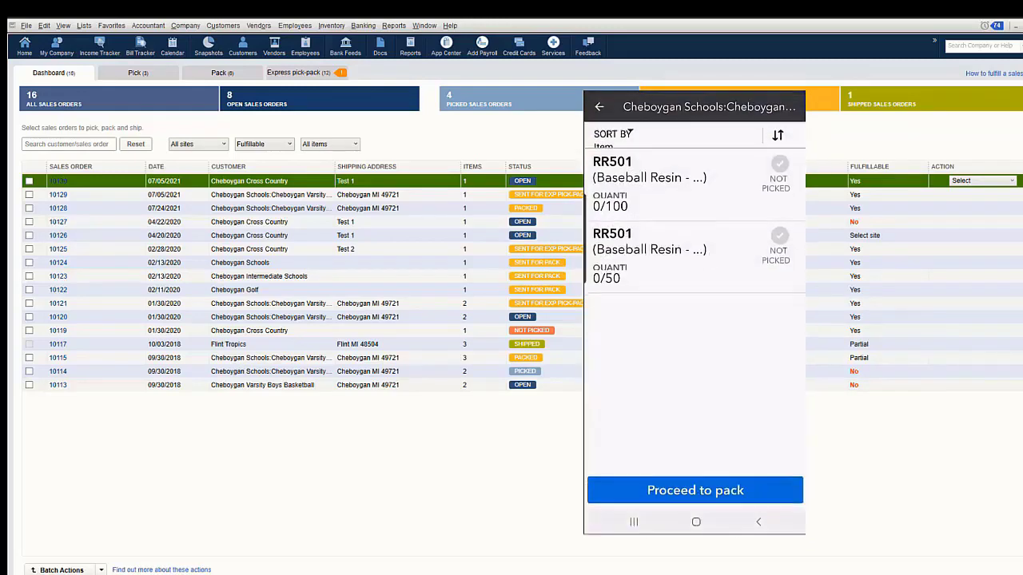
{"action": "left_click", "coordinate": [599, 105]}
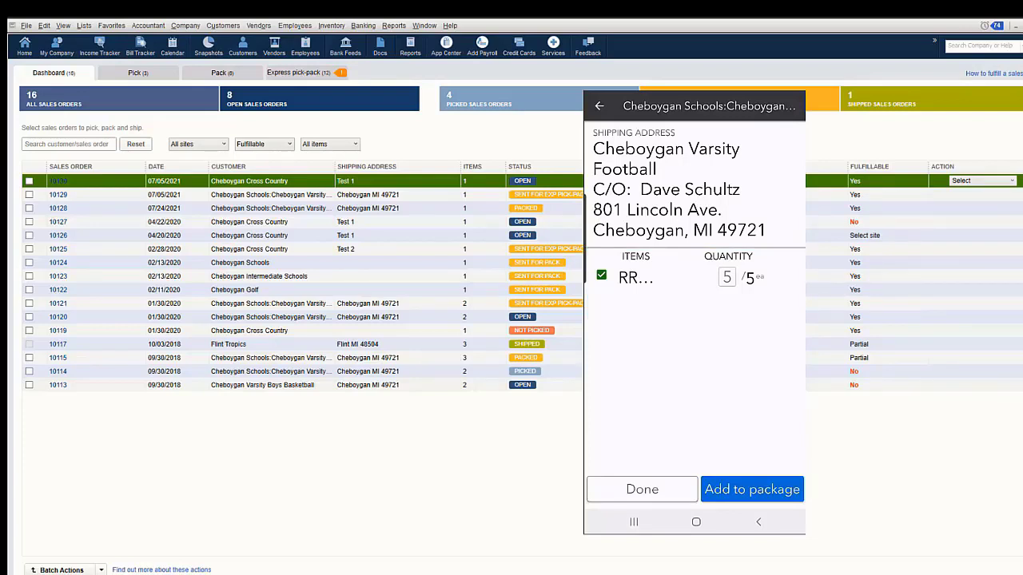
Enter package weight 5 lb and dimensions 24 × 24 × 12 in.
{"action": "left_click", "coordinate": [680, 163]}
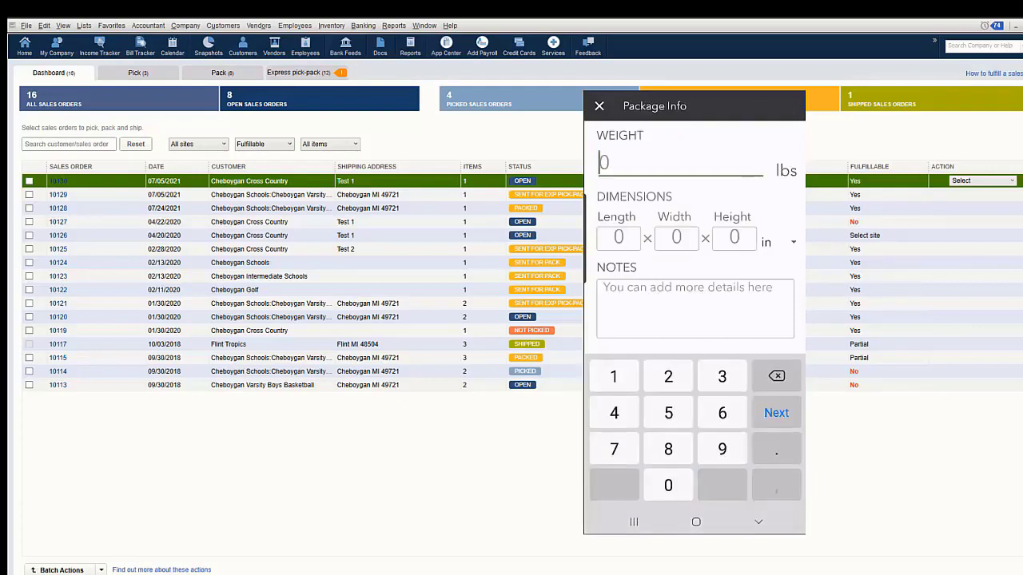
{"action": "type", "text": "5"}
{"action": "left_click", "coordinate": [619, 238]}
{"action": "type", "text": "24"}
{"action": "left_click", "coordinate": [676, 238]}
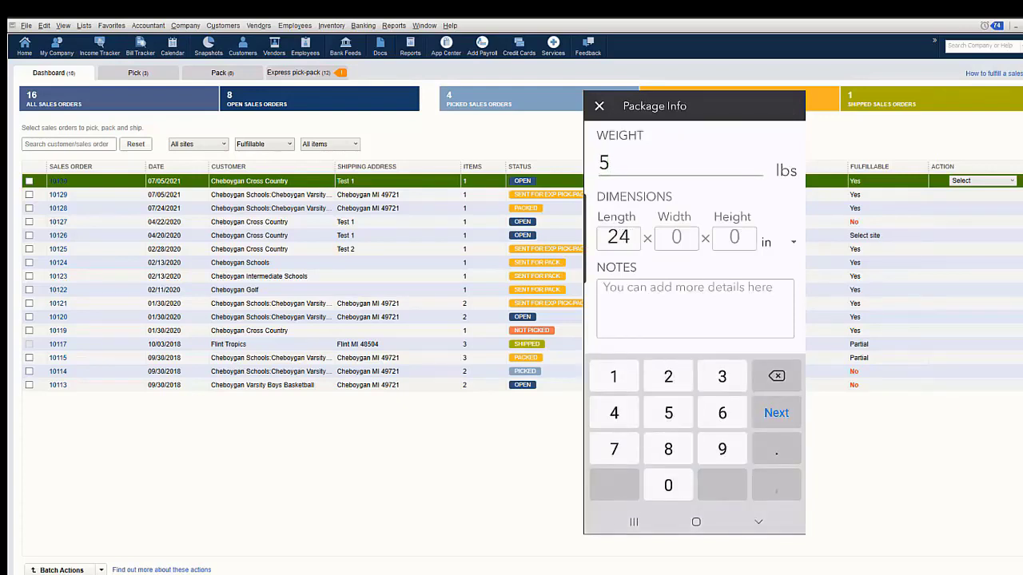
{"action": "type", "text": "24"}
{"action": "left_click", "coordinate": [734, 237]}
{"action": "type", "text": "12"}
Add the package note 'Expedite shipping.', confirm the package info and mark packing done.
{"action": "left_click", "coordinate": [694, 308]}
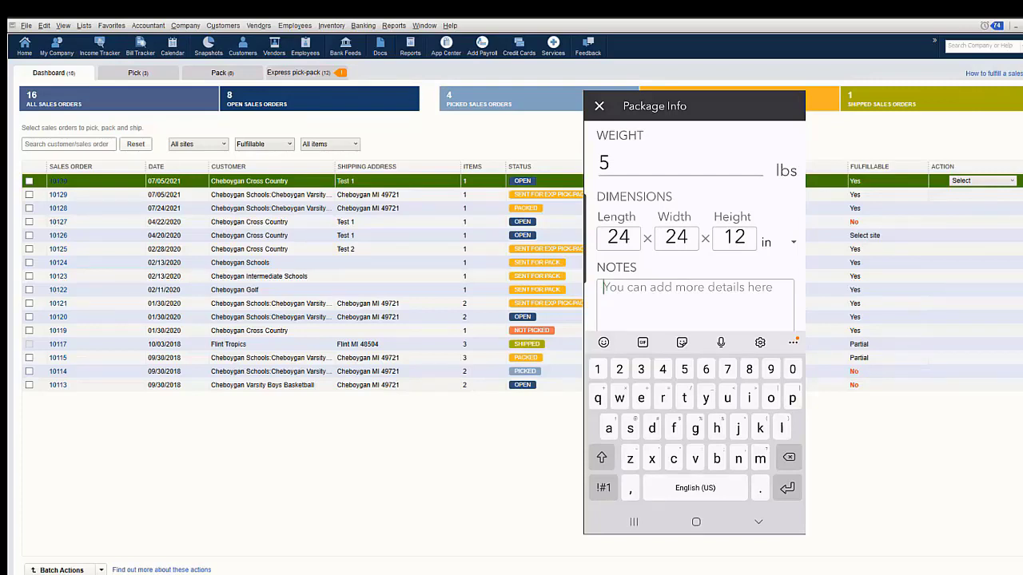
{"action": "type", "text": "Expe"}
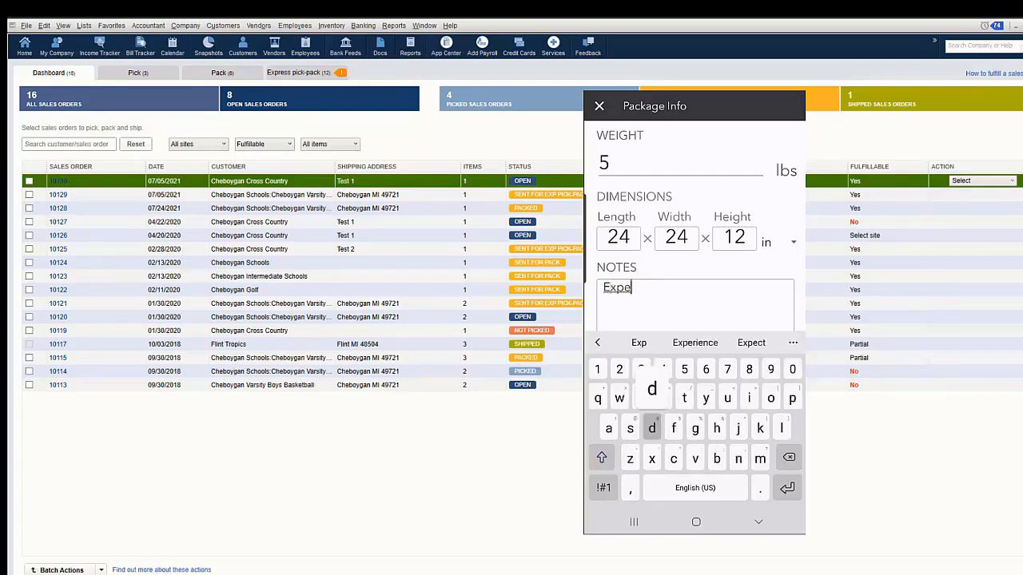
{"action": "type", "text": "diste"}
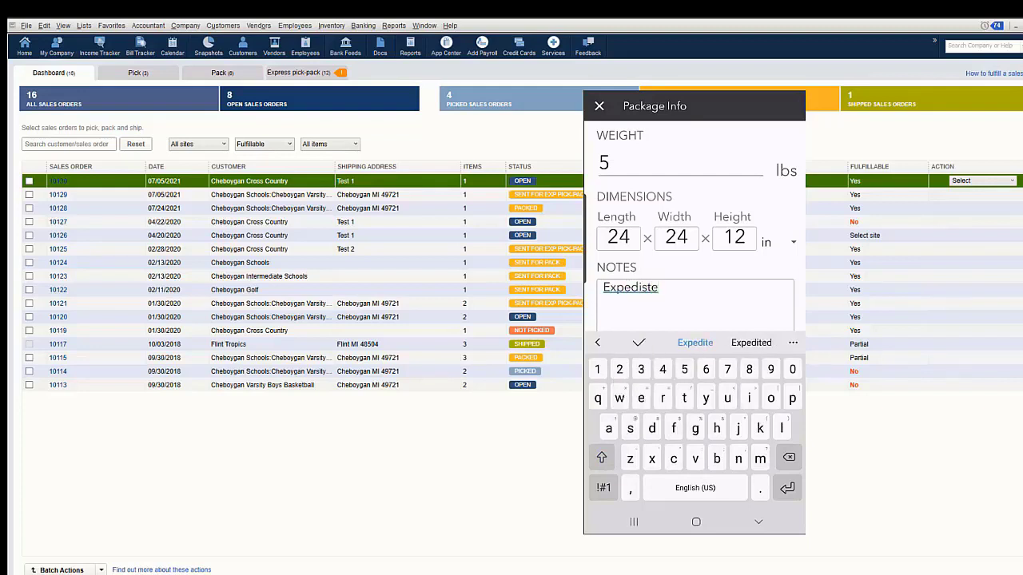
{"action": "key", "text": "BackSpace"}
{"action": "key", "text": "BackSpace"}
{"action": "key", "text": "BackSpace"}
{"action": "type", "text": "at"}
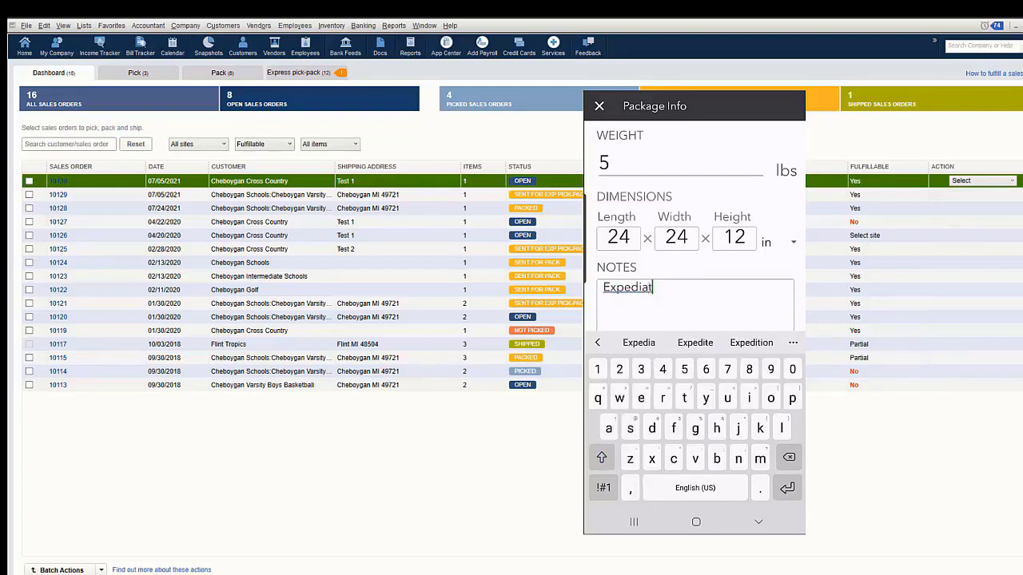
{"action": "left_click", "coordinate": [695, 342]}
{"action": "type", "text": "s"}
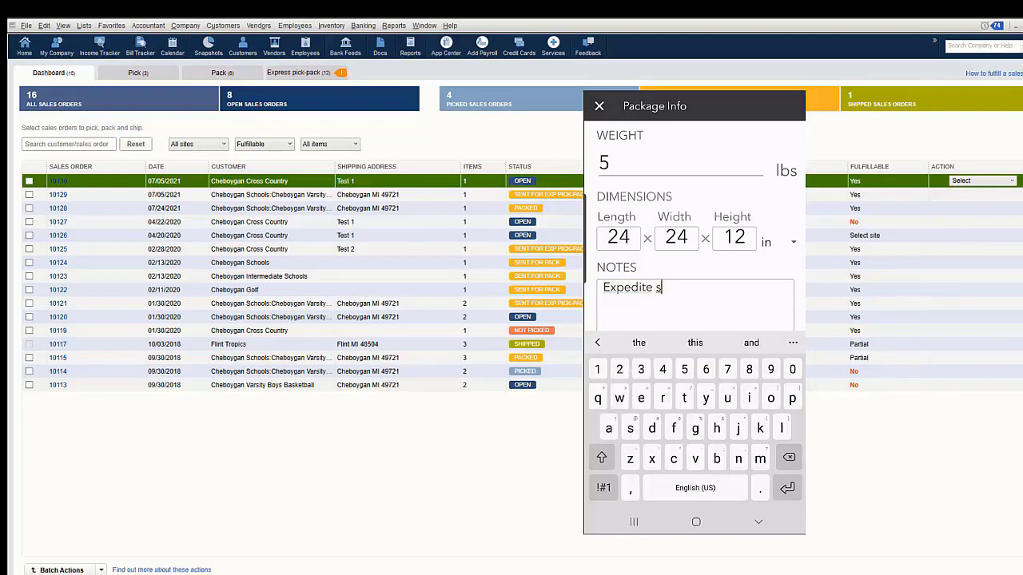
{"action": "type", "text": "hipping."}
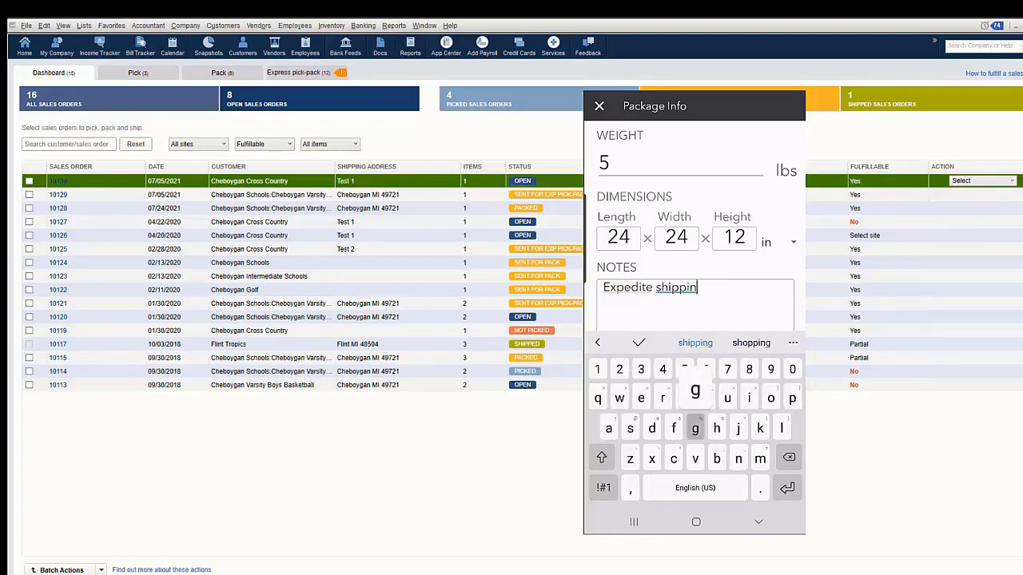
{"action": "left_click", "coordinate": [758, 521]}
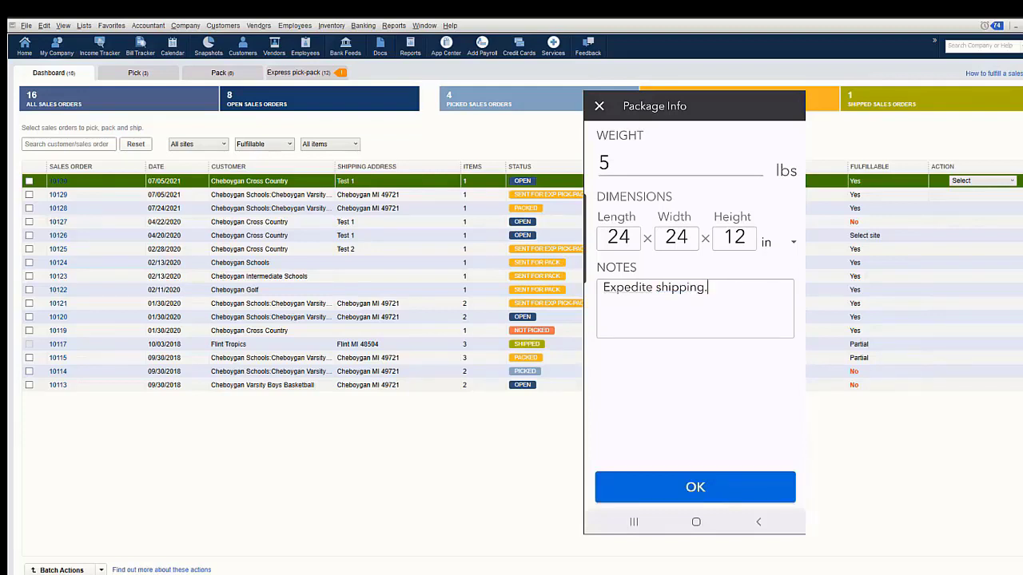
{"action": "left_click", "coordinate": [696, 486]}
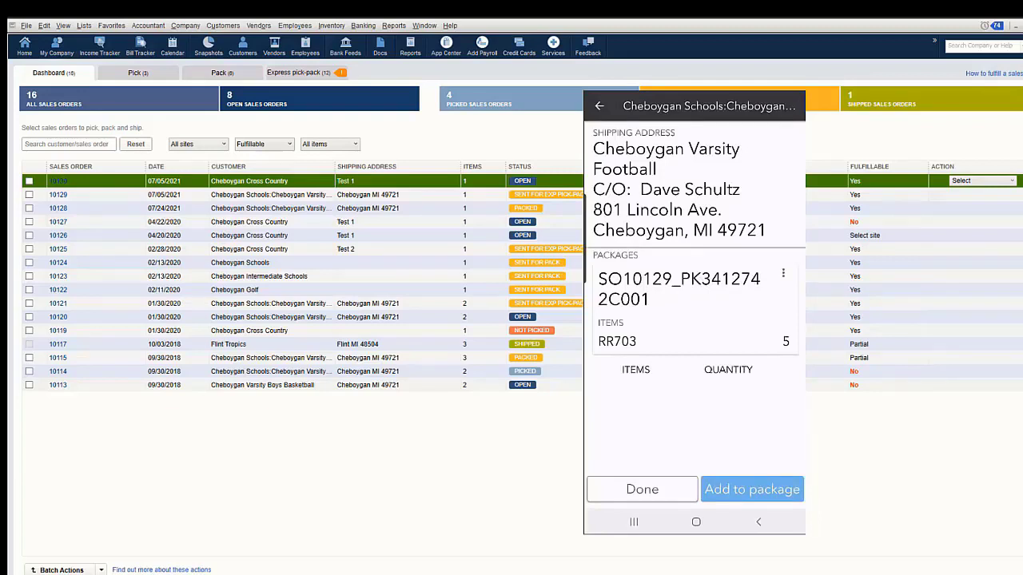
{"action": "left_click", "coordinate": [641, 489]}
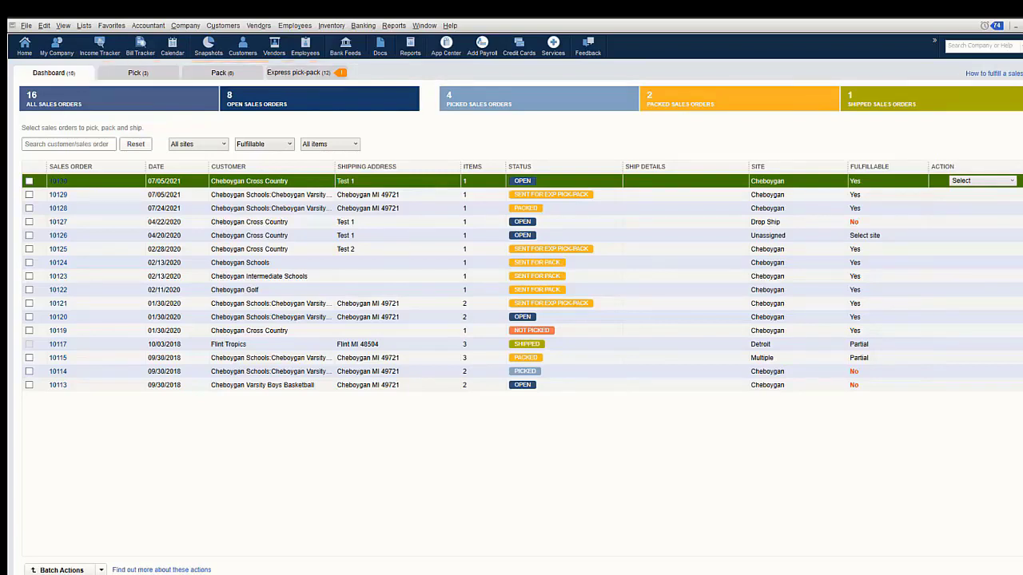
View the SO_10129_Exppickpack_25 list from the Express pick-pack tab.
{"action": "left_click", "coordinate": [324, 77]}
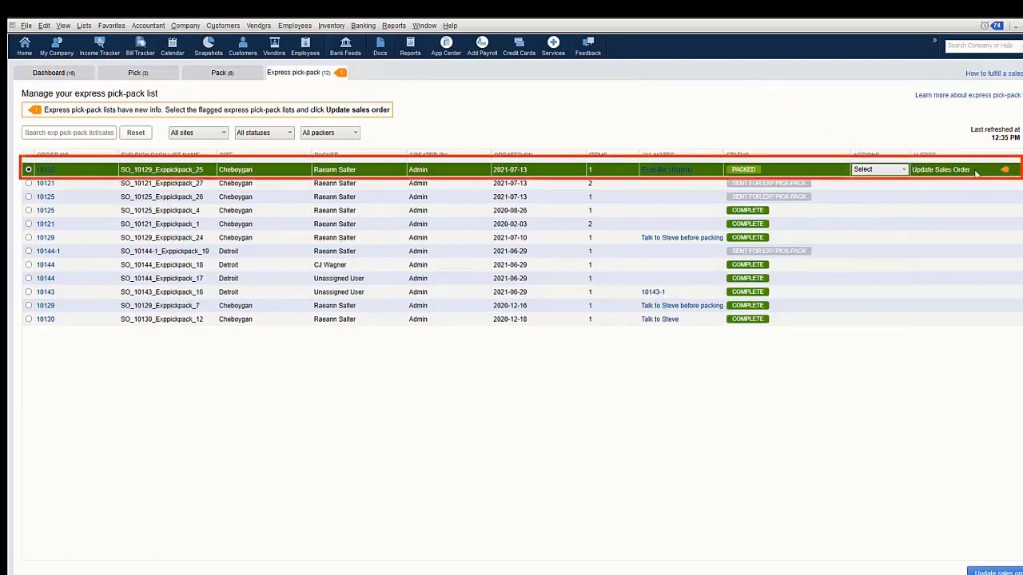
{"action": "left_click", "coordinate": [904, 170]}
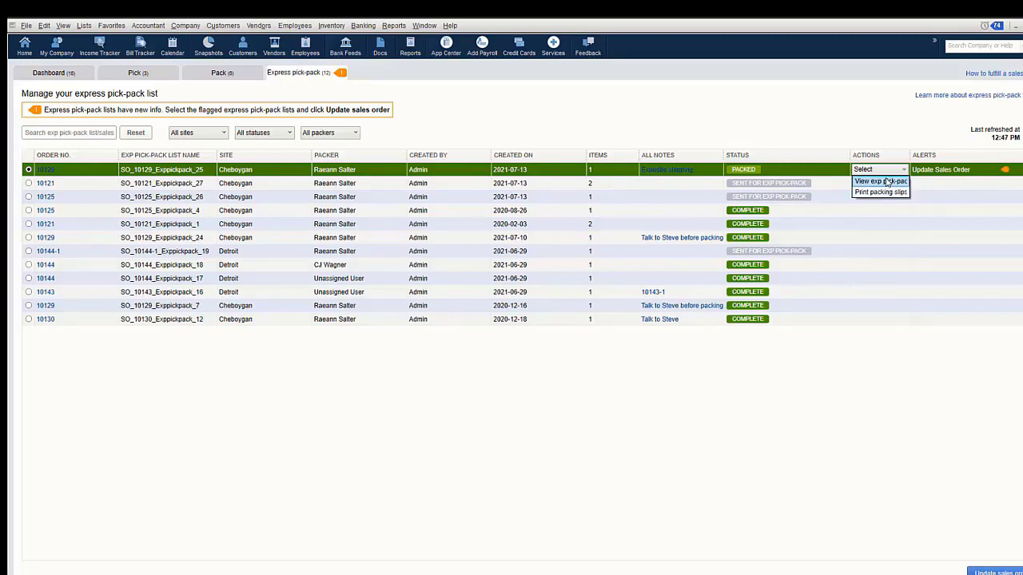
{"action": "left_click", "coordinate": [882, 182]}
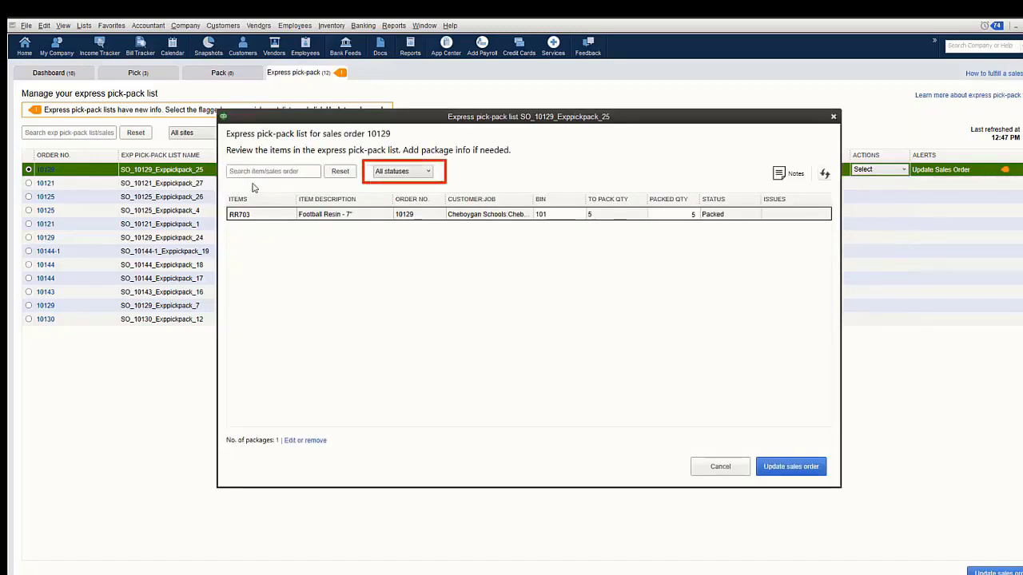
{"action": "left_click", "coordinate": [429, 174]}
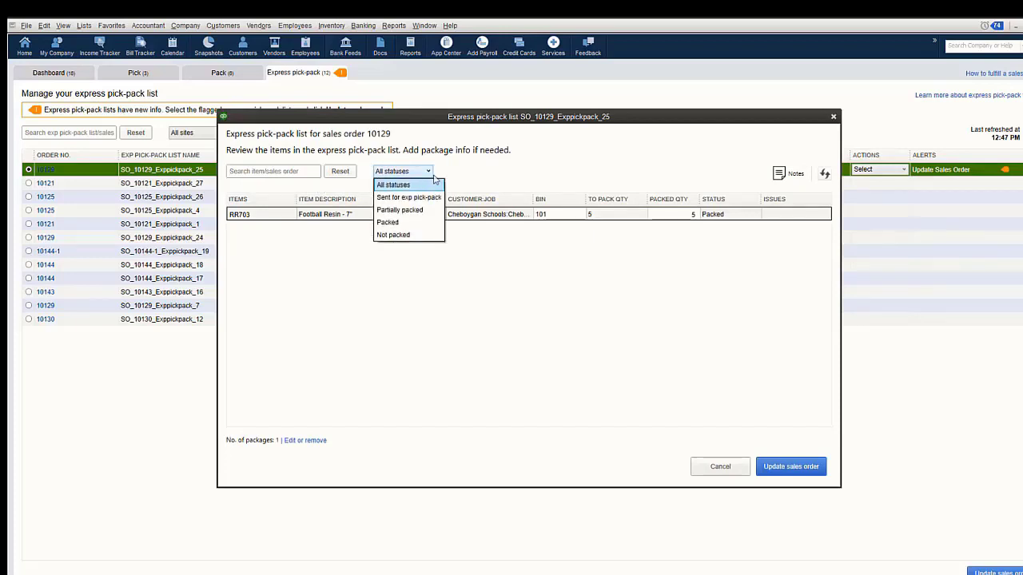
{"action": "left_click", "coordinate": [783, 177]}
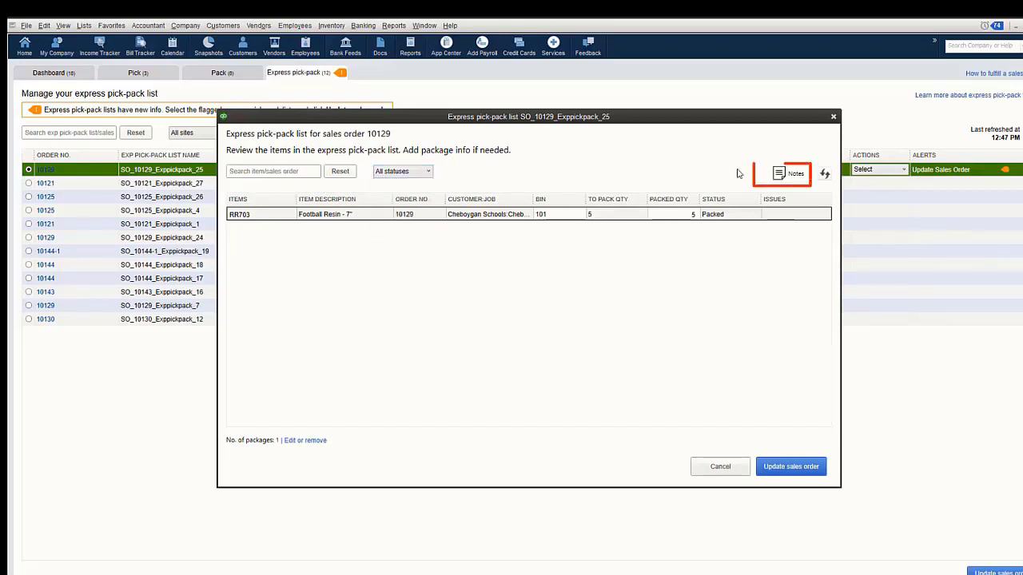
{"action": "left_click", "coordinate": [792, 175]}
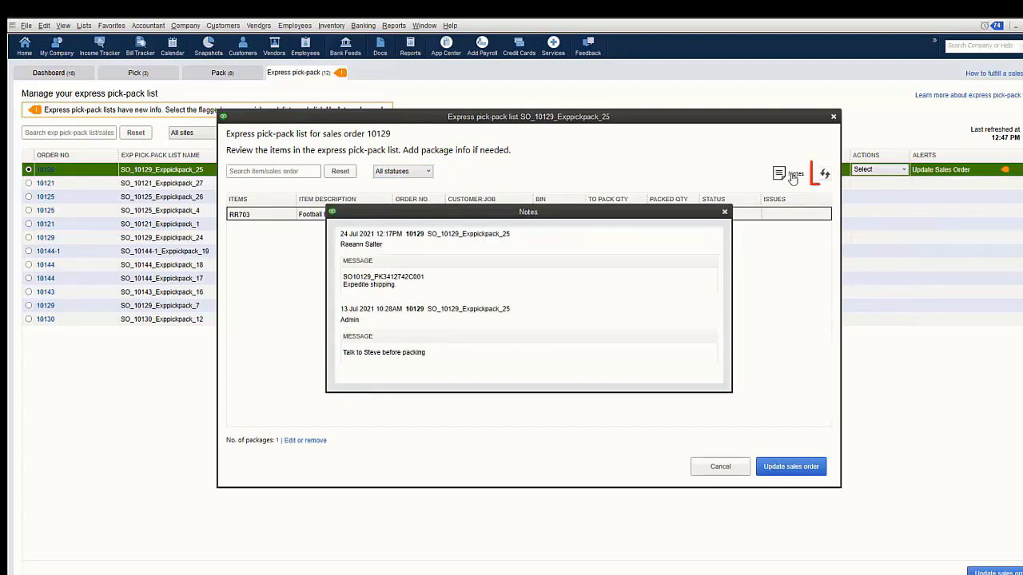
{"action": "left_click", "coordinate": [724, 212]}
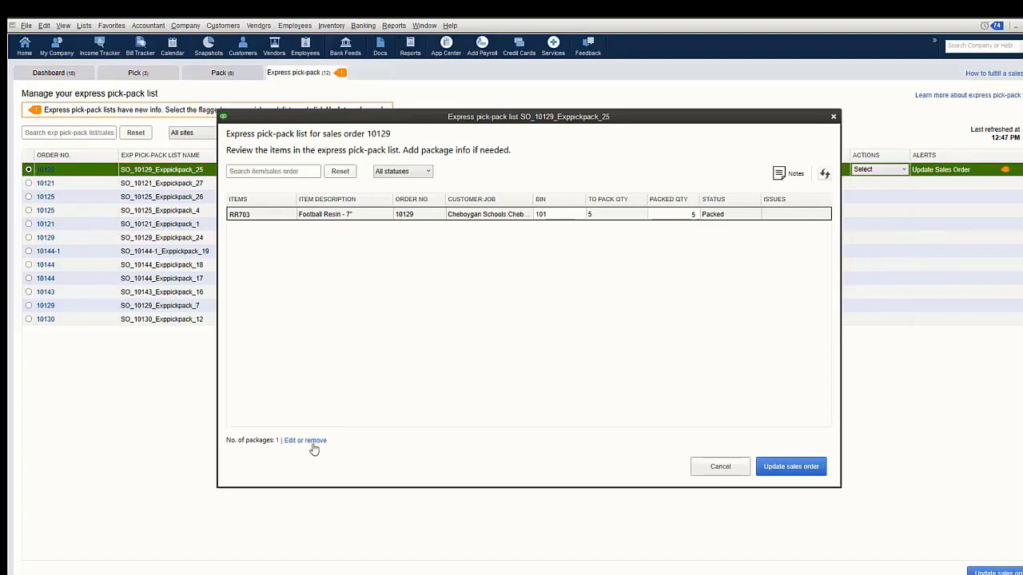
Update sales order 10129 from its packed list, keeping package details, so SO_10129_Exppickpack_25 shows Complete.
{"action": "left_click", "coordinate": [314, 442]}
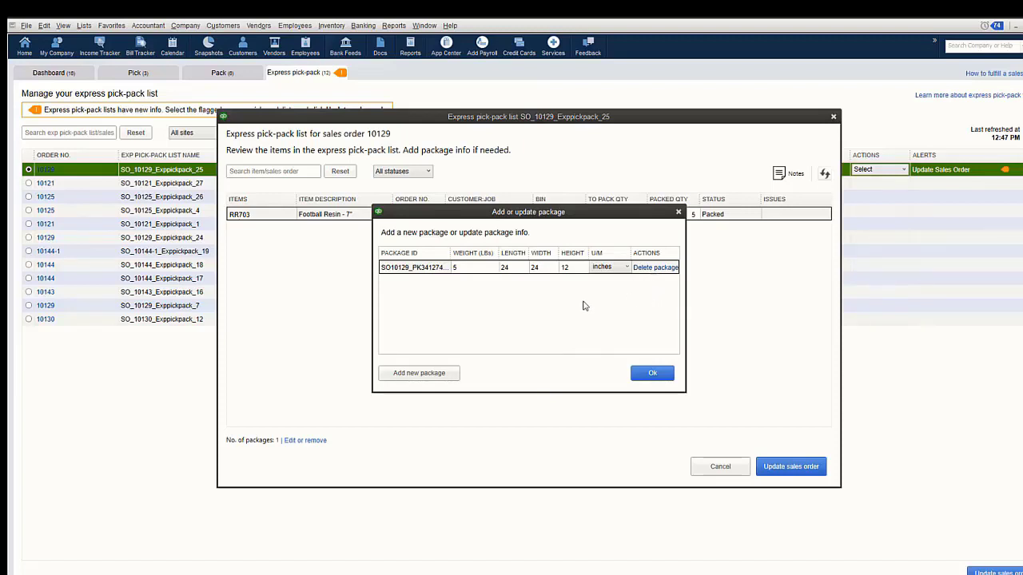
{"action": "left_click", "coordinate": [660, 374]}
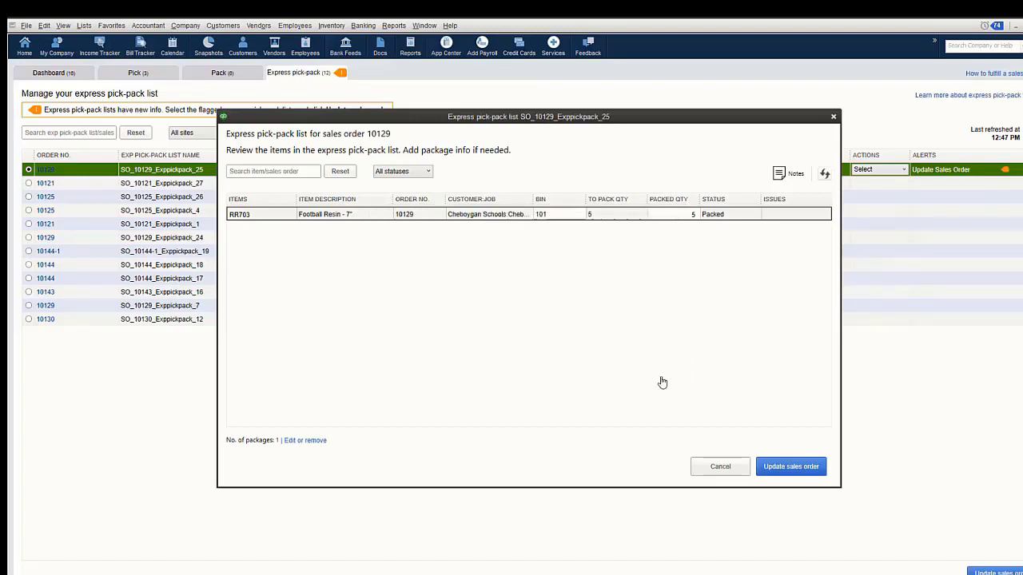
{"action": "left_click", "coordinate": [773, 469]}
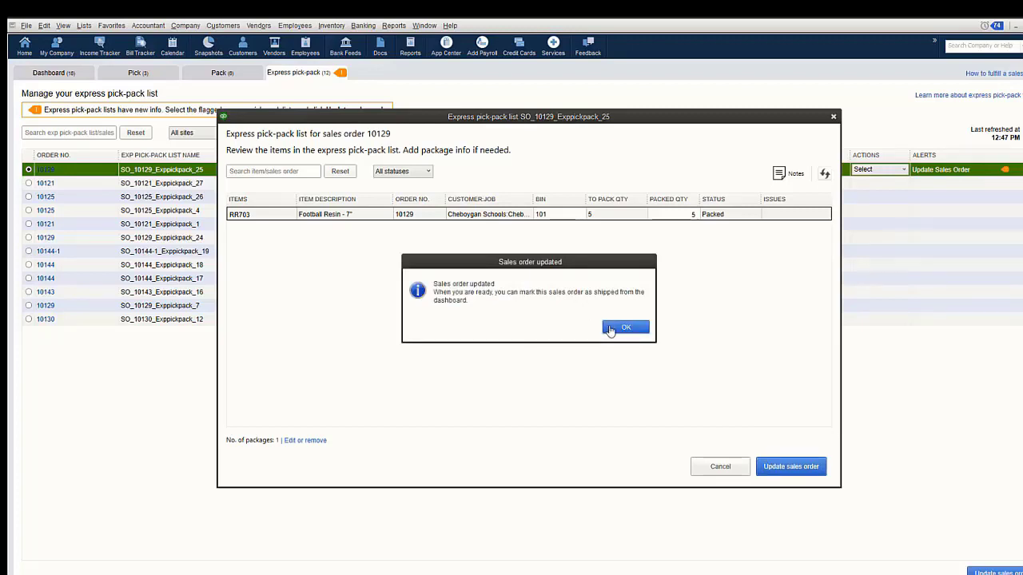
{"action": "left_click", "coordinate": [625, 328]}
{"action": "left_click", "coordinate": [879, 148]}
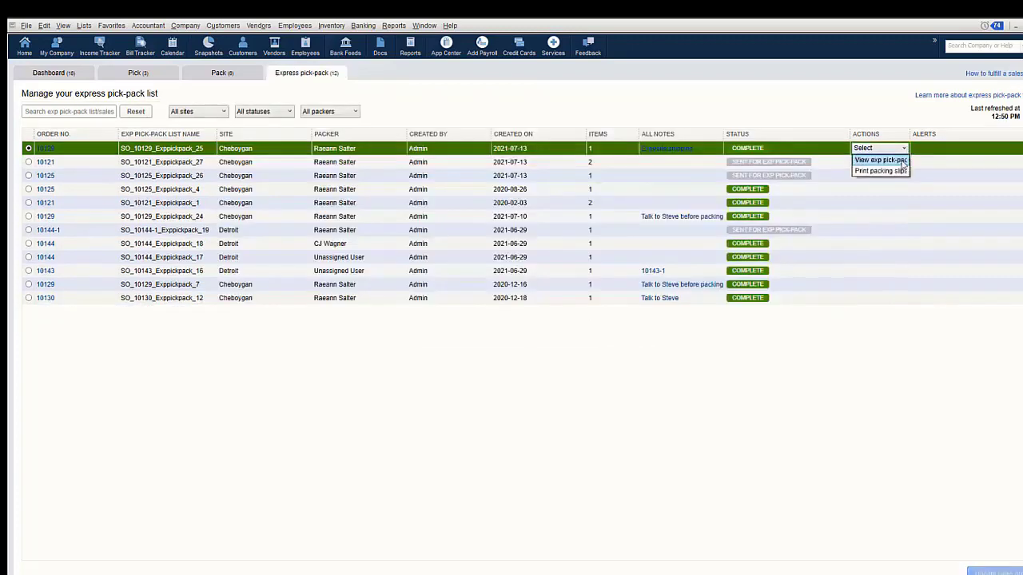
{"action": "left_click", "coordinate": [900, 173]}
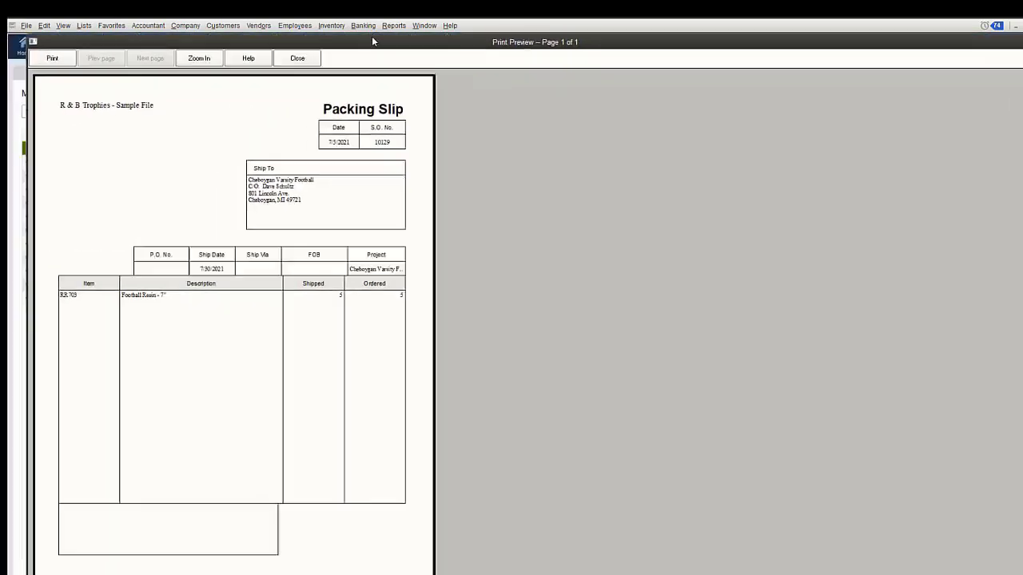
{"action": "left_click_drag", "start_coordinate": [367, 22], "coordinate": [351, 24]}
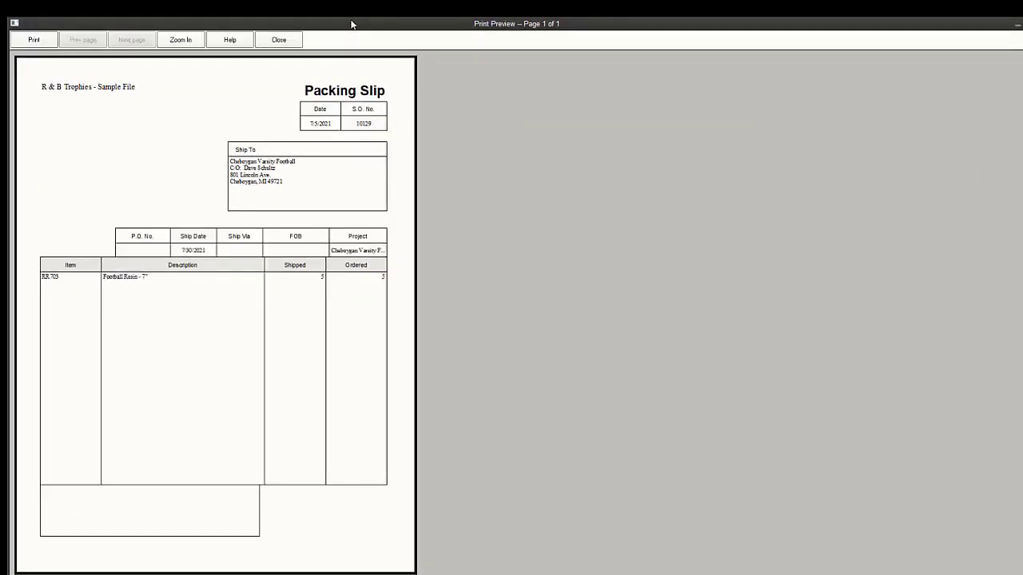
{"action": "left_click", "coordinate": [279, 40]}
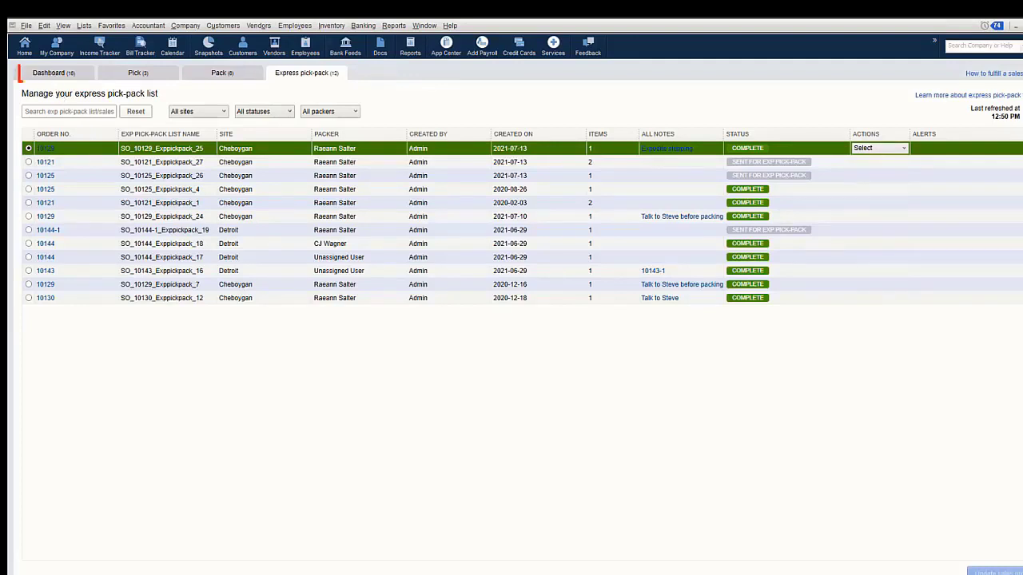
Mark unpacked sales order 10130 as shipped, bringing up its 50.00 invoice for 5 RR501.
{"action": "left_click", "coordinate": [51, 74]}
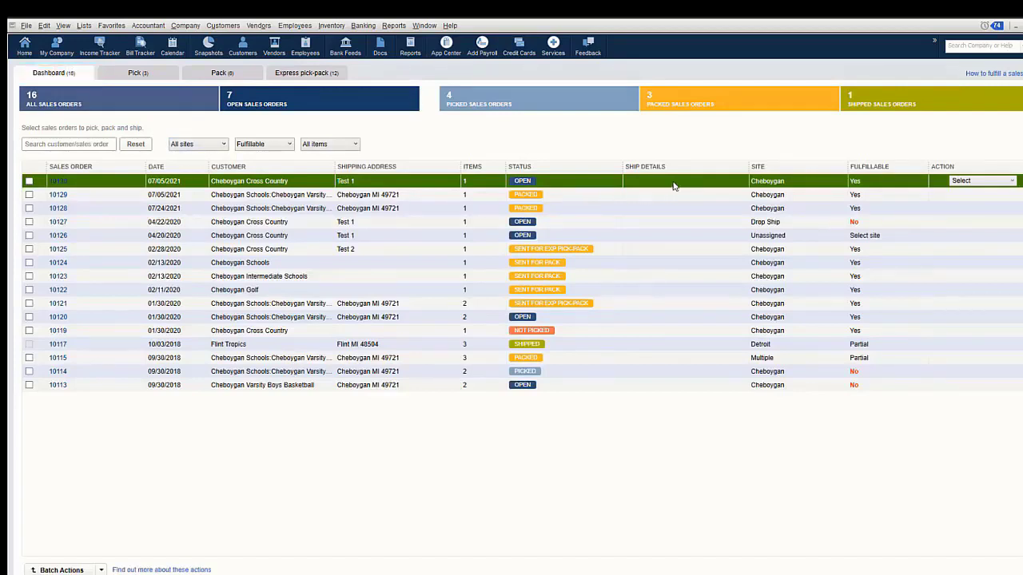
{"action": "left_click", "coordinate": [1012, 182]}
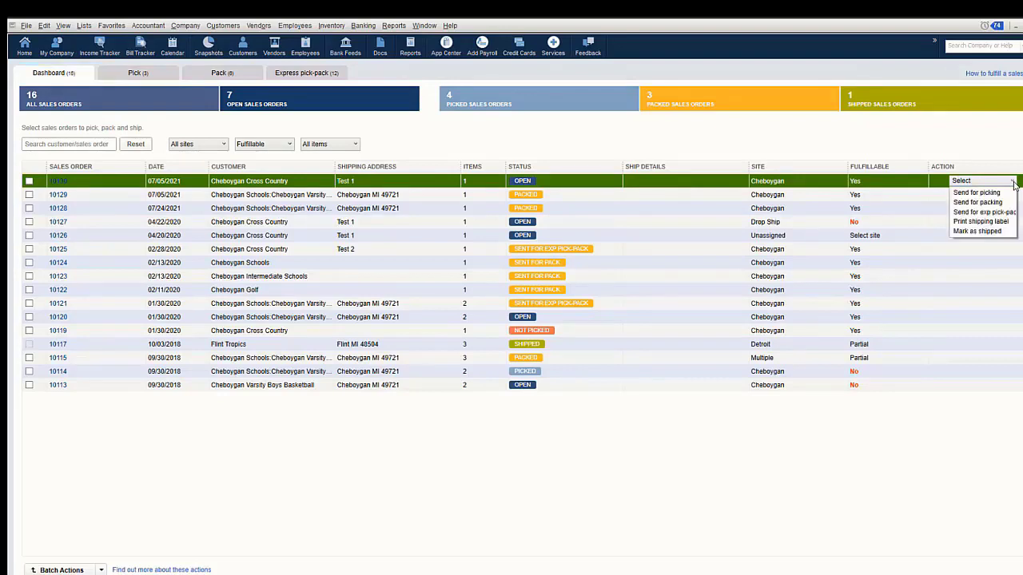
{"action": "mouse_move", "coordinate": [1010, 222]}
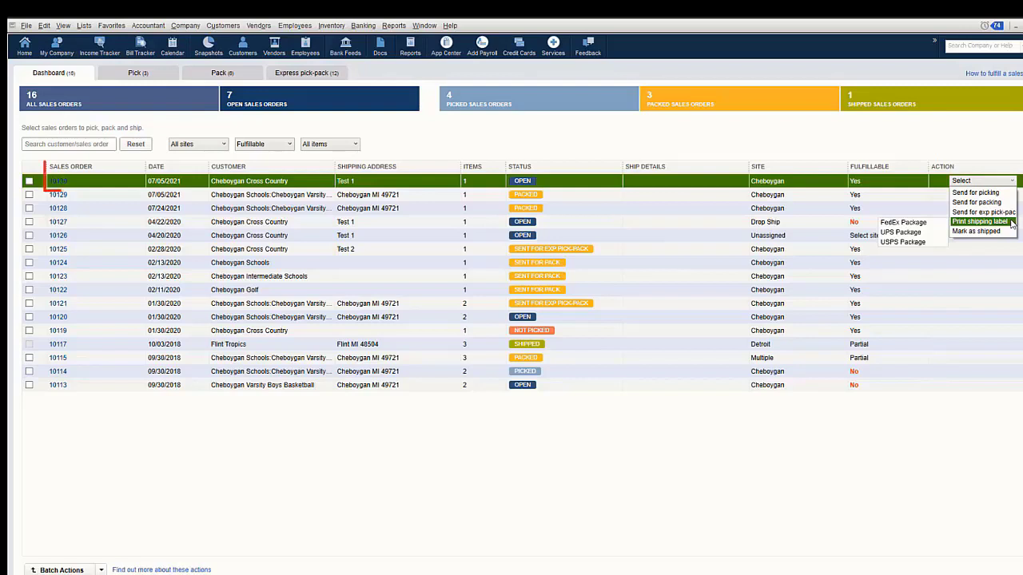
{"action": "left_click", "coordinate": [978, 231]}
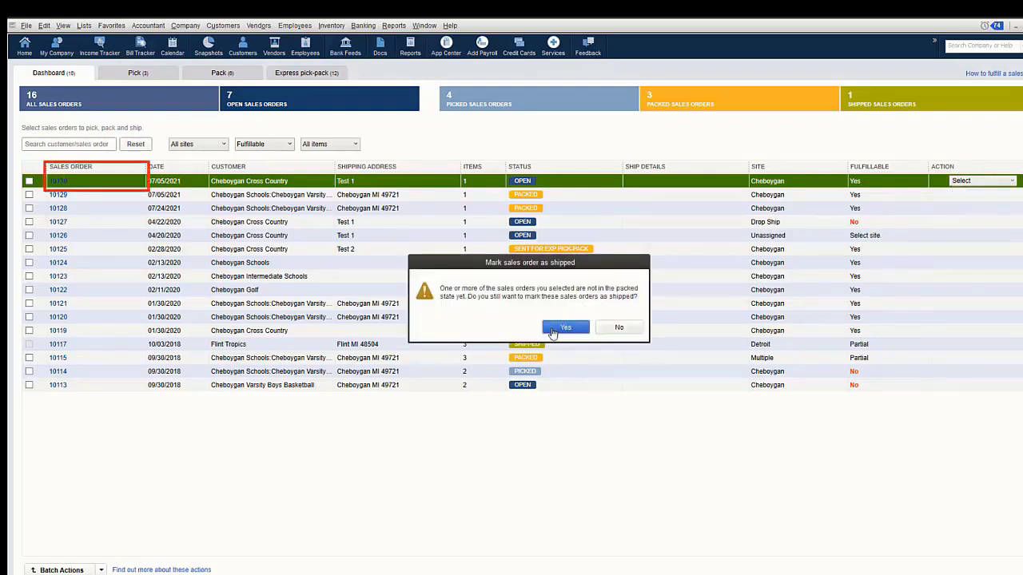
{"action": "left_click", "coordinate": [552, 331]}
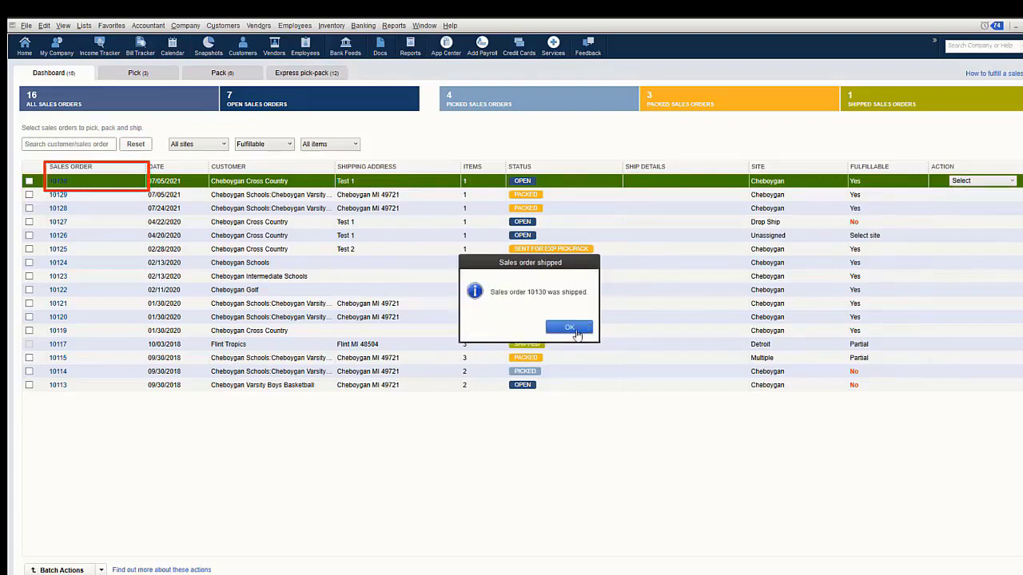
{"action": "left_click", "coordinate": [576, 332]}
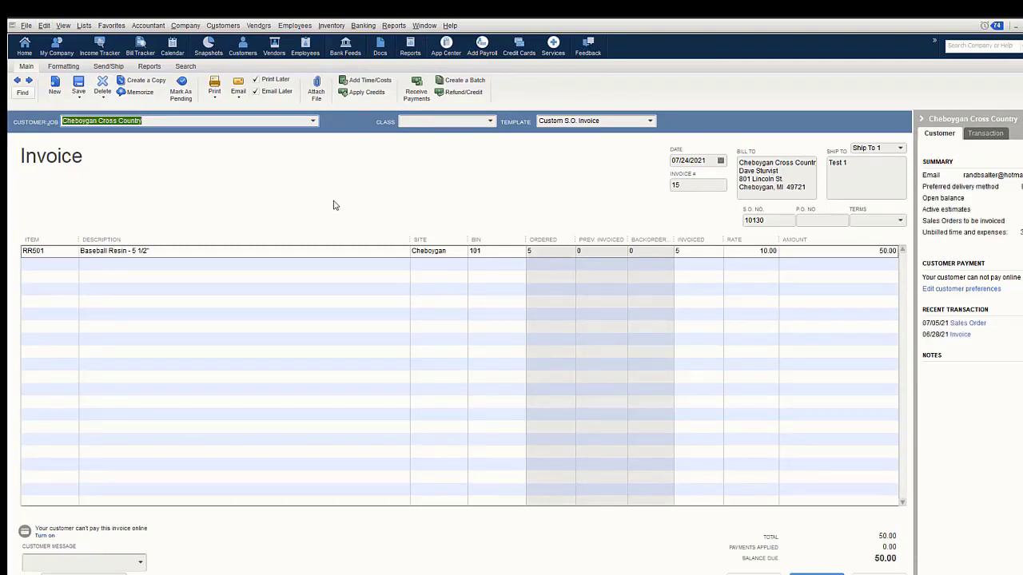
Open Advanced Inventory Settings from the company-wide Items & Inventory preferences.
{"action": "left_click", "coordinate": [44, 26]}
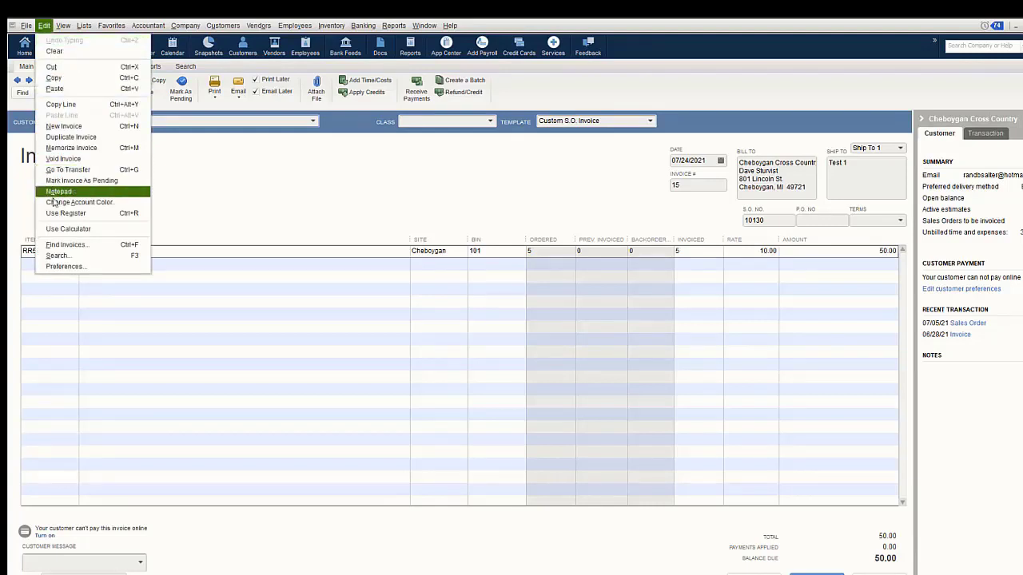
{"action": "left_click", "coordinate": [53, 270]}
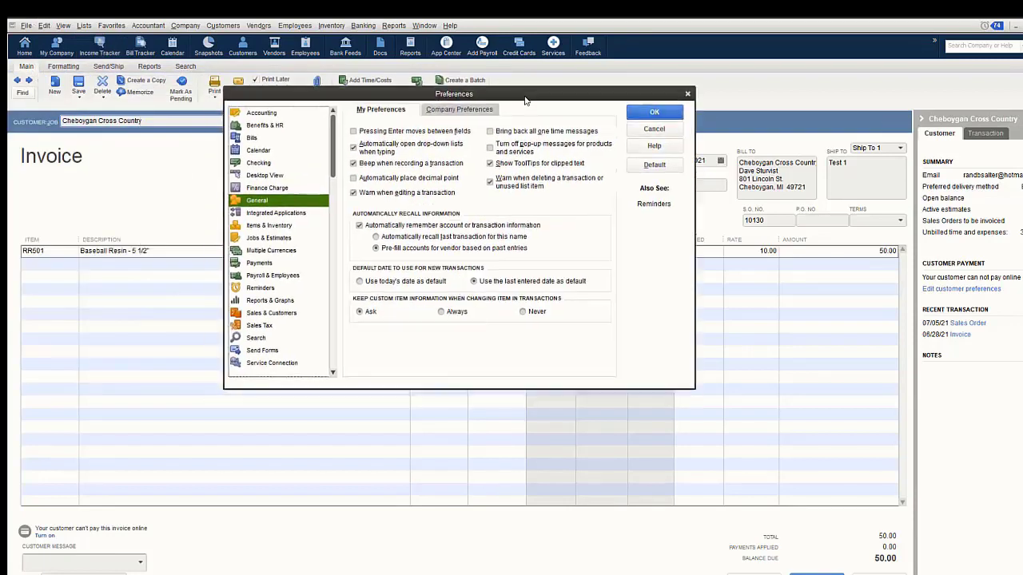
{"action": "left_click", "coordinate": [262, 227]}
{"action": "left_click", "coordinate": [457, 110]}
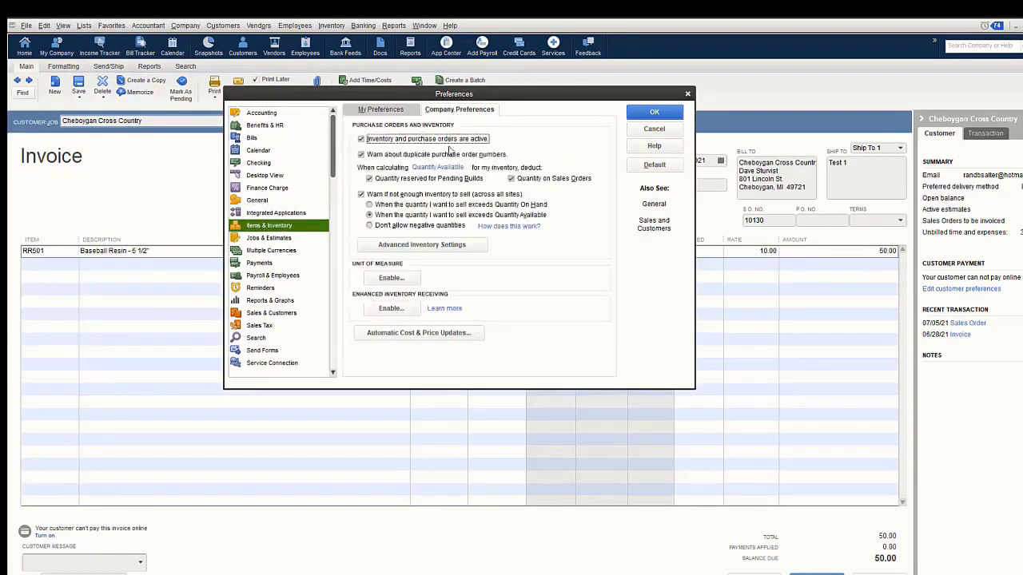
{"action": "left_click", "coordinate": [436, 246]}
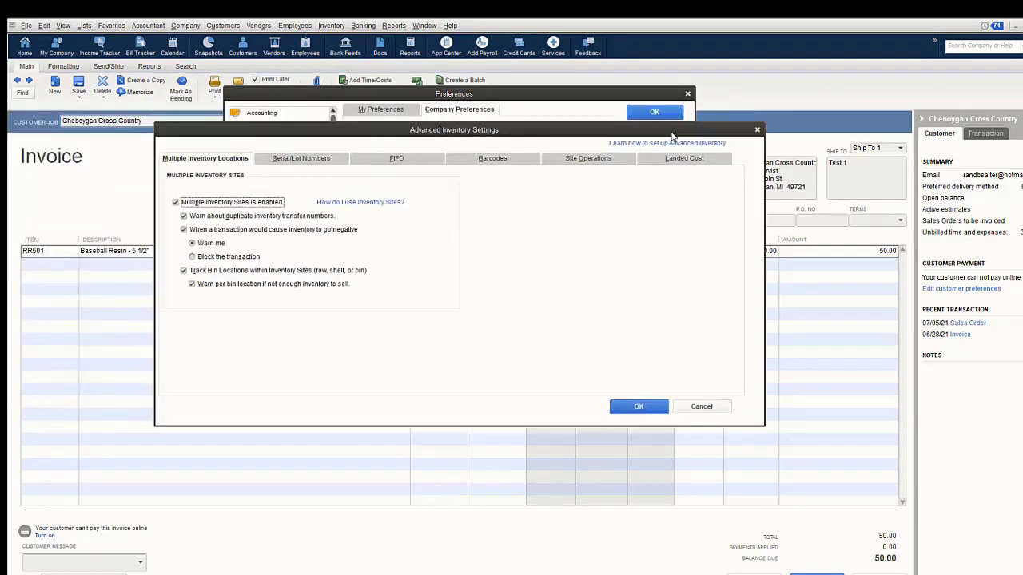
Review the site operations settings, close Advanced Inventory Settings and Preferences, and return Home.
{"action": "left_click", "coordinate": [610, 155]}
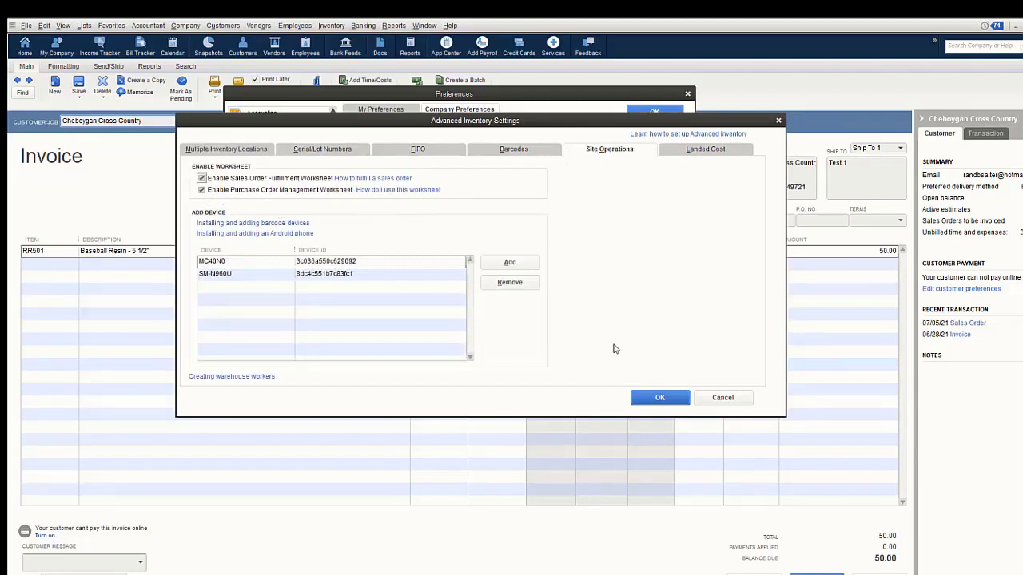
{"action": "left_click", "coordinate": [659, 397]}
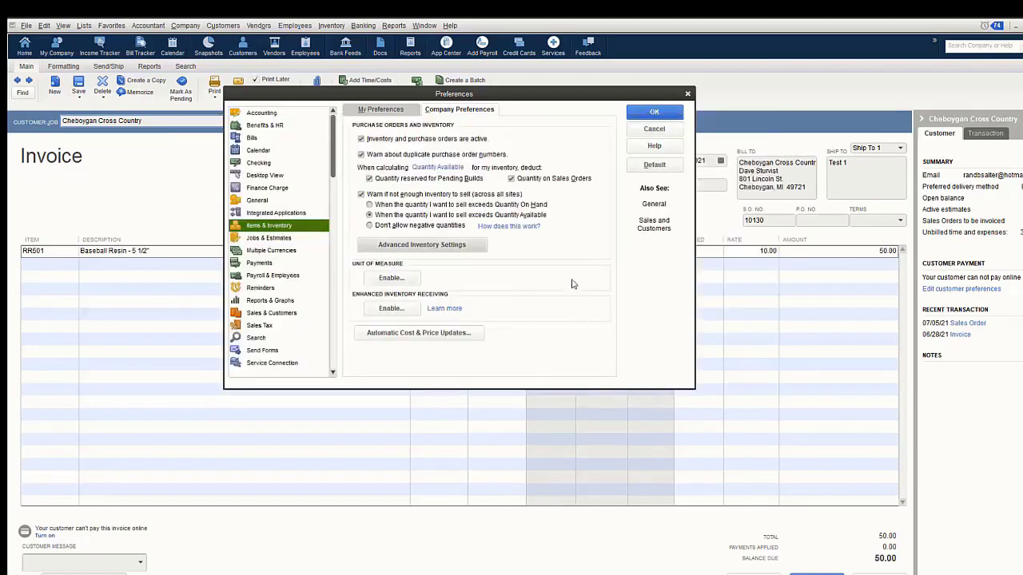
{"action": "left_click", "coordinate": [654, 112]}
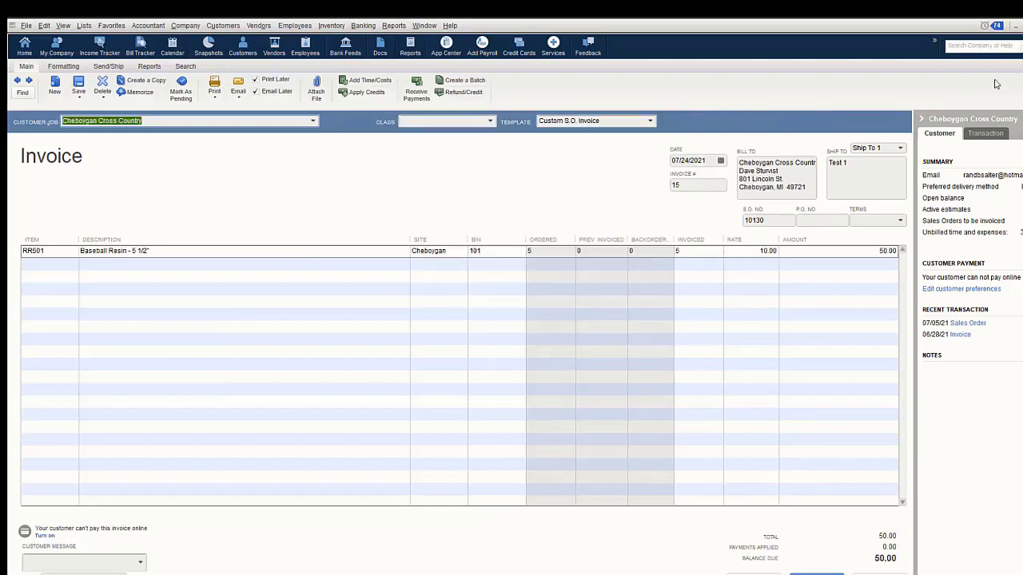
{"action": "left_click", "coordinate": [25, 48]}
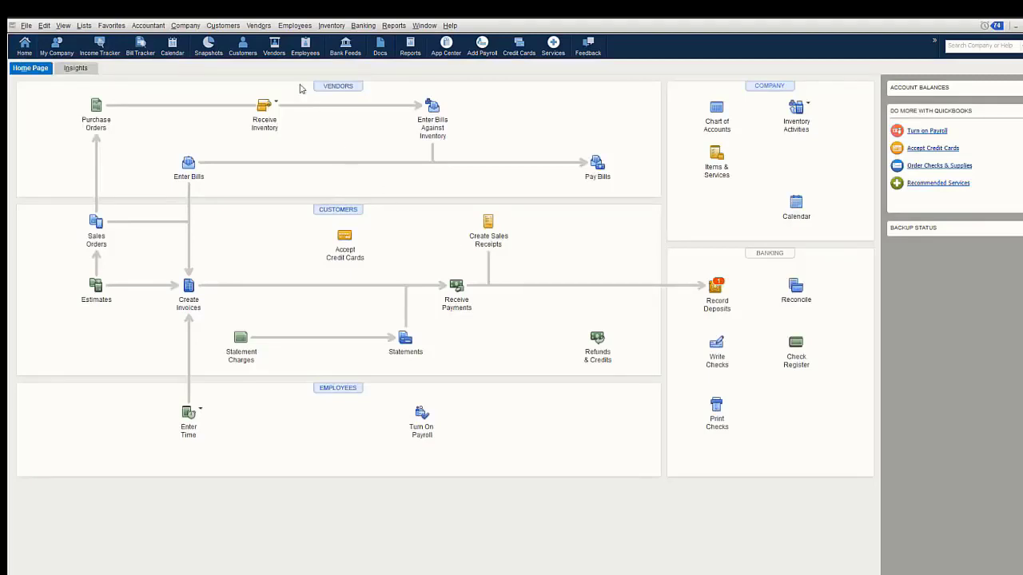
Open the Purchase Order Management Worksheet from the Inventory menu and maximize it.
{"action": "left_click", "coordinate": [323, 26]}
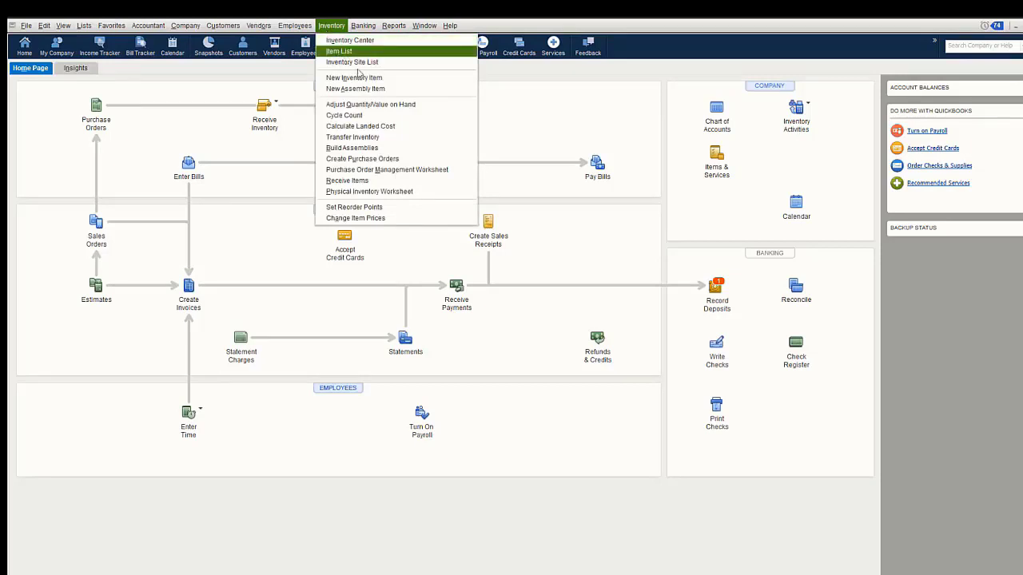
{"action": "left_click", "coordinate": [352, 172]}
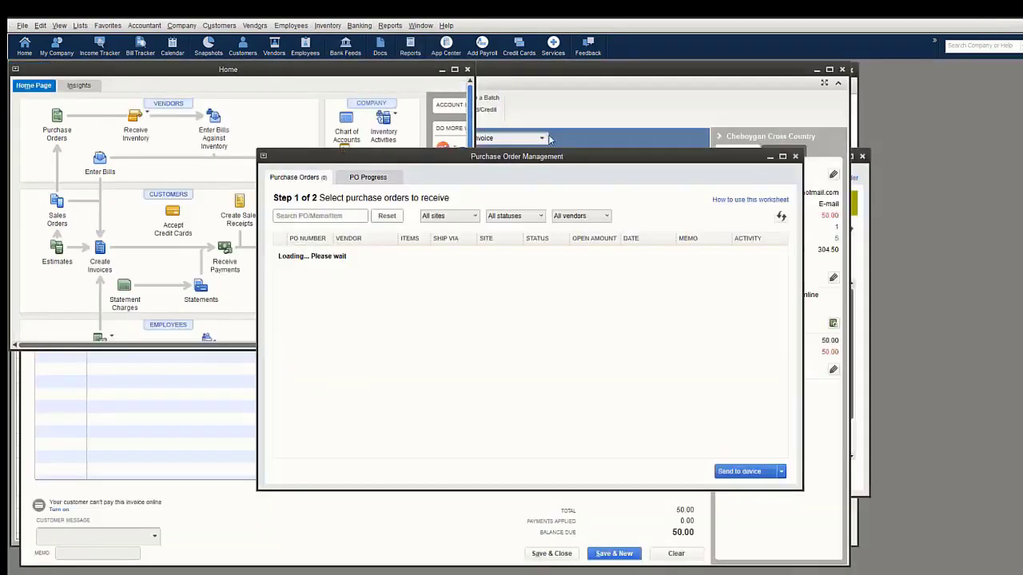
{"action": "left_click", "coordinate": [782, 155]}
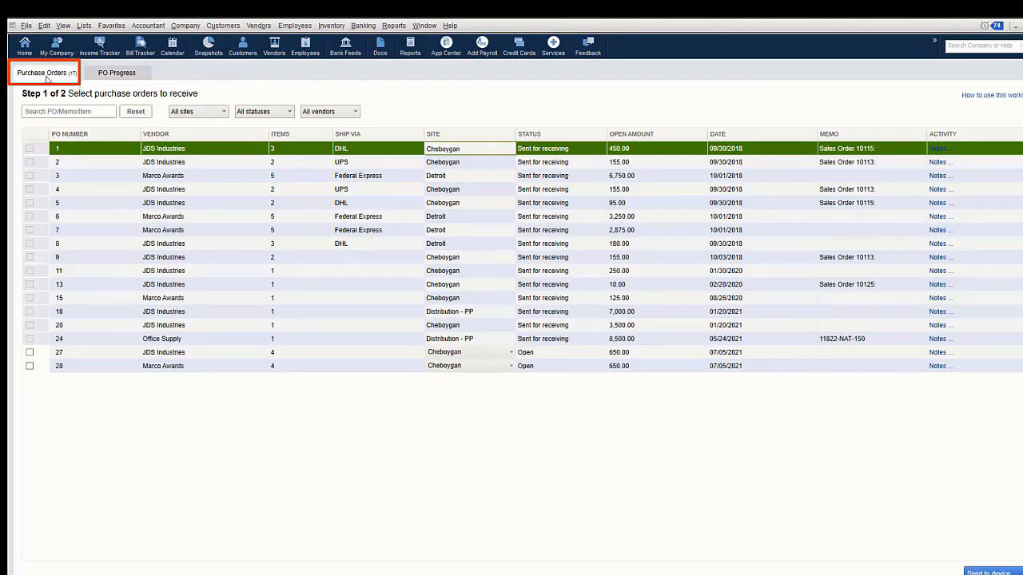
{"action": "left_click", "coordinate": [117, 80]}
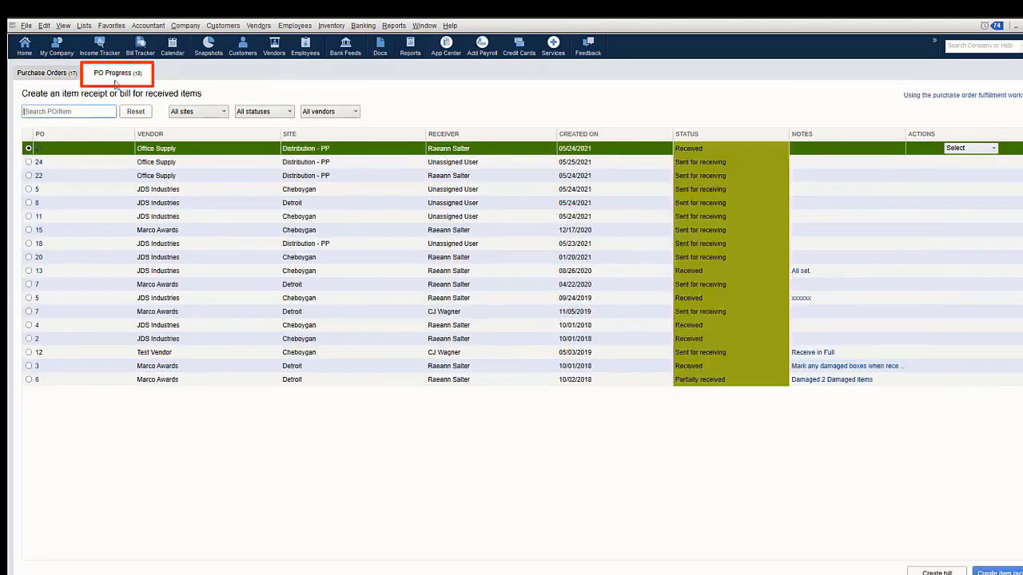
{"action": "left_click", "coordinate": [44, 77]}
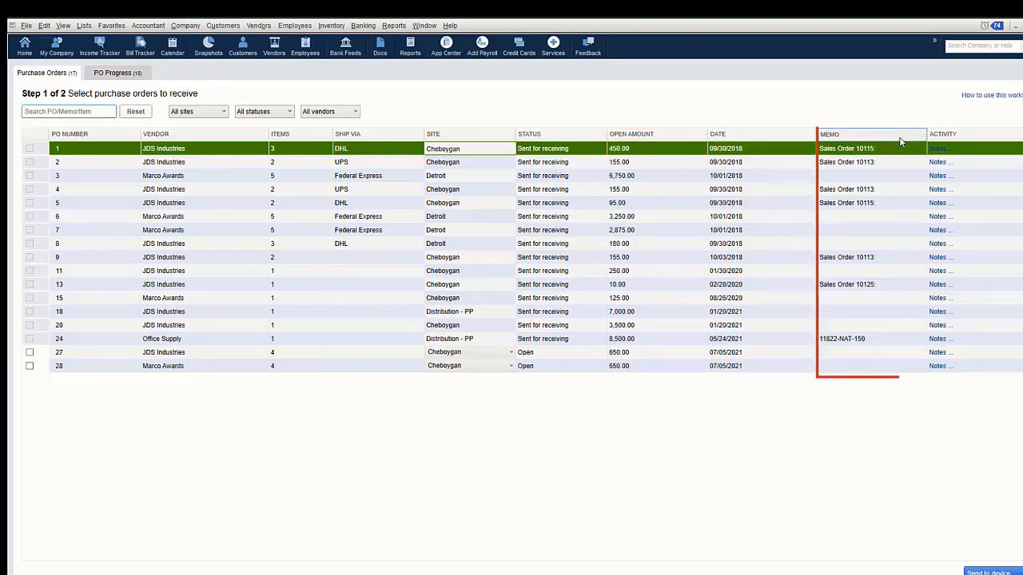
{"action": "left_click", "coordinate": [941, 149]}
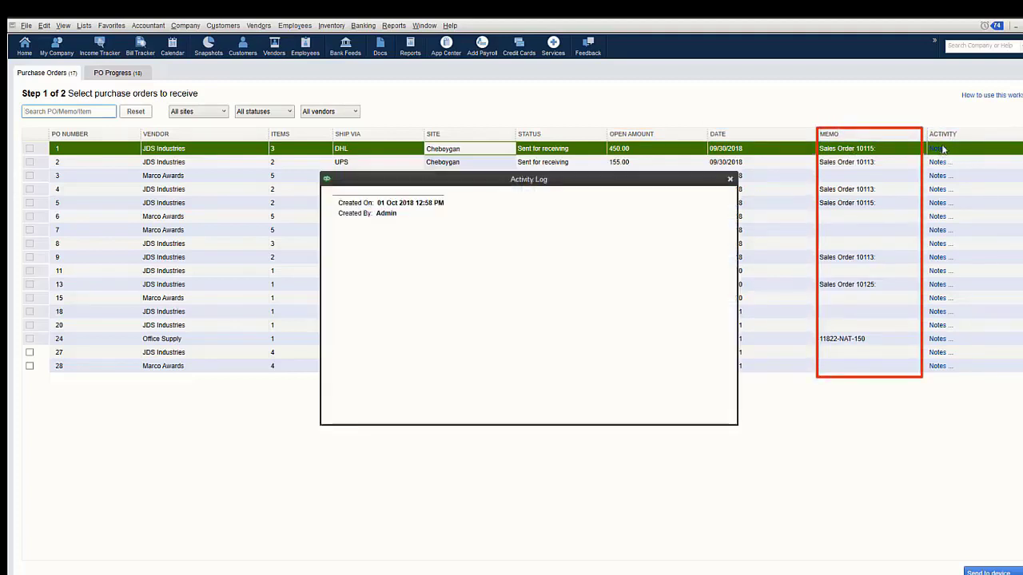
{"action": "left_click", "coordinate": [730, 180]}
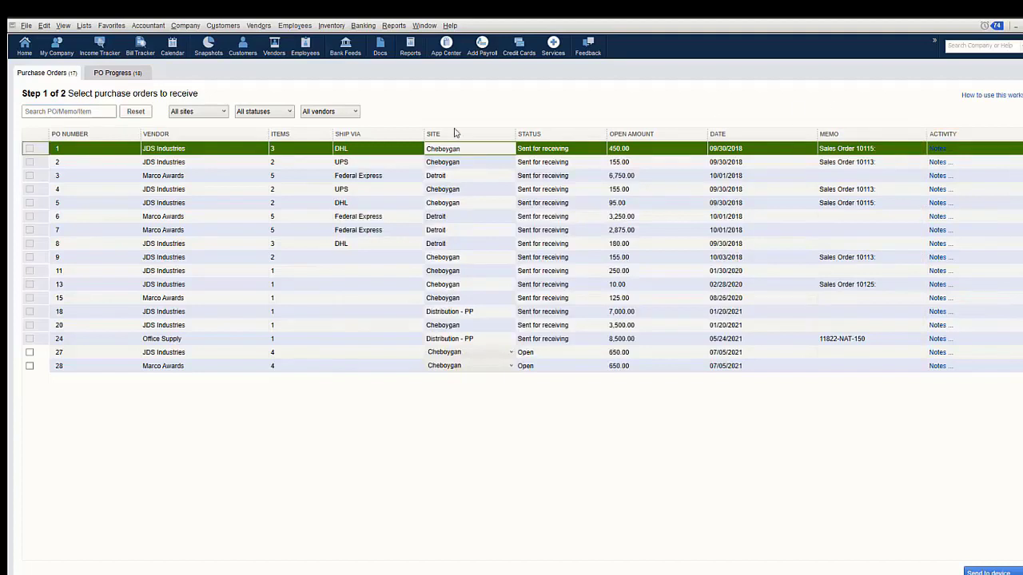
Try searching the purchase orders for 1, 100 and 10, then clear the search box.
{"action": "left_click", "coordinate": [74, 113]}
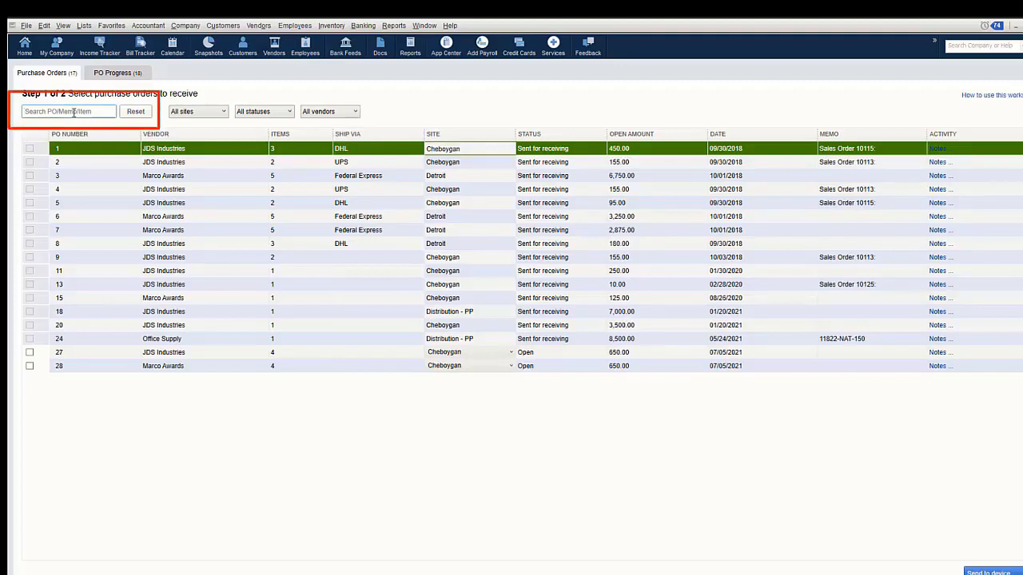
{"action": "type", "text": "1"}
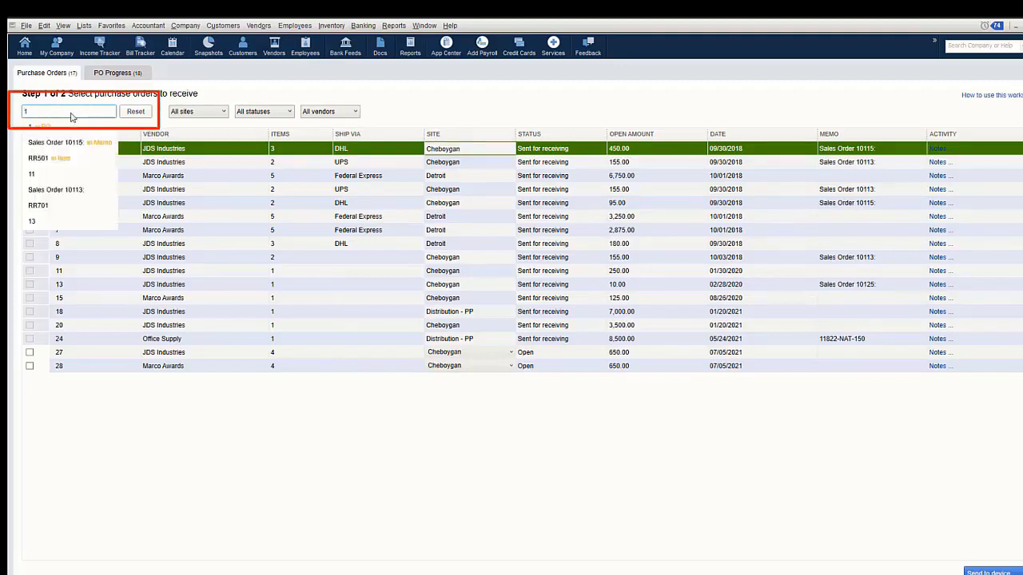
{"action": "key", "text": "Escape"}
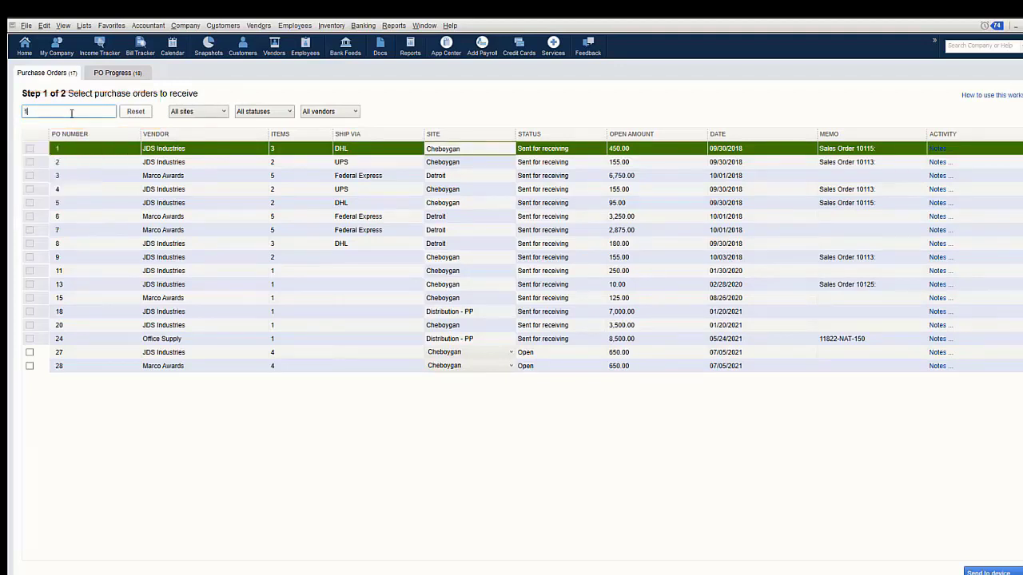
{"action": "key", "text": "BackSpace"}
{"action": "type", "text": "100"}
{"action": "key", "text": "BackSpace"}
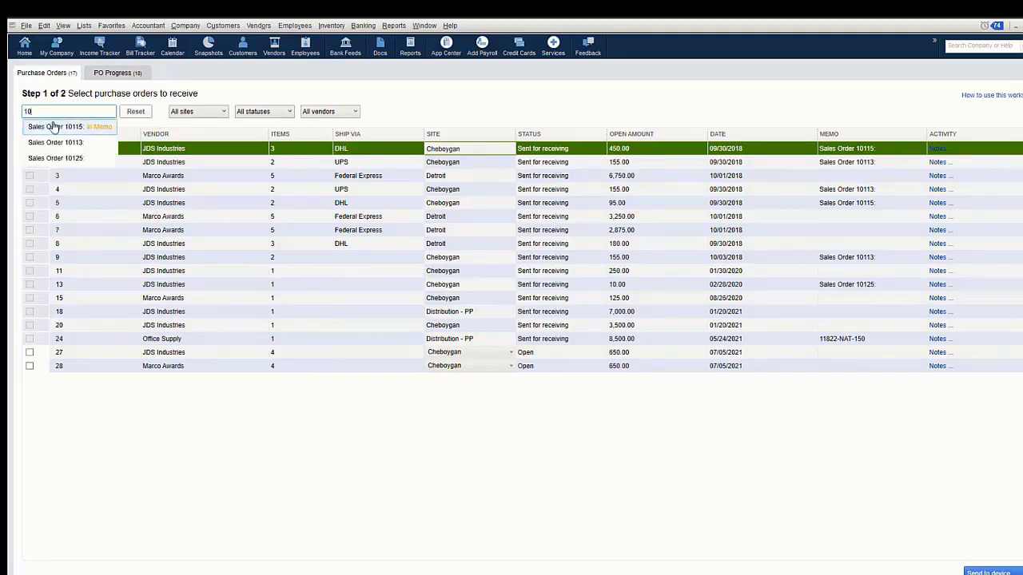
{"action": "double_click", "coordinate": [32, 111]}
{"action": "key", "text": "BackSpace"}
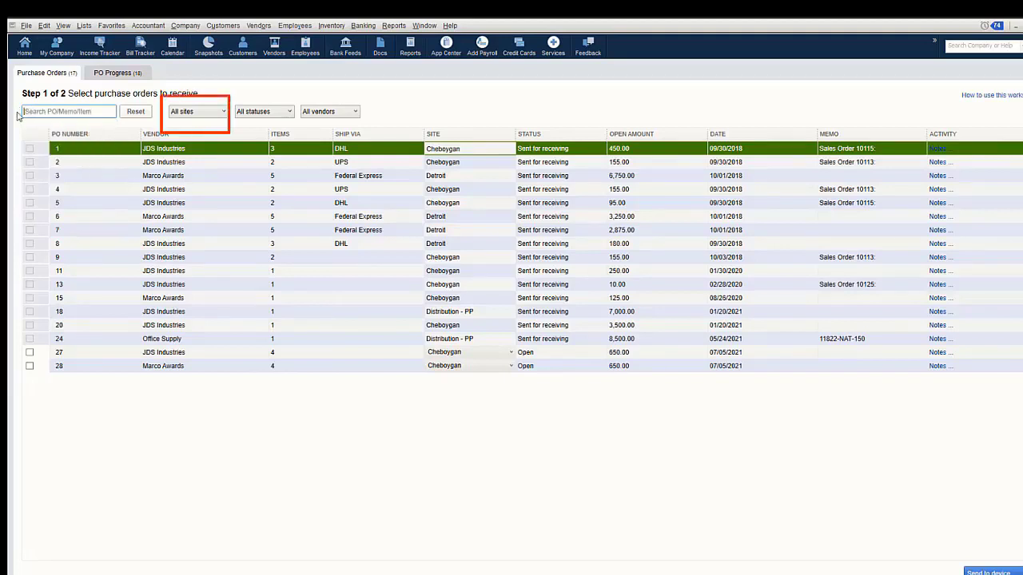
Browse the site, status and vendor filters, then set status to Open, leaving POs 27 and 28.
{"action": "left_click", "coordinate": [224, 112]}
{"action": "left_click", "coordinate": [225, 116]}
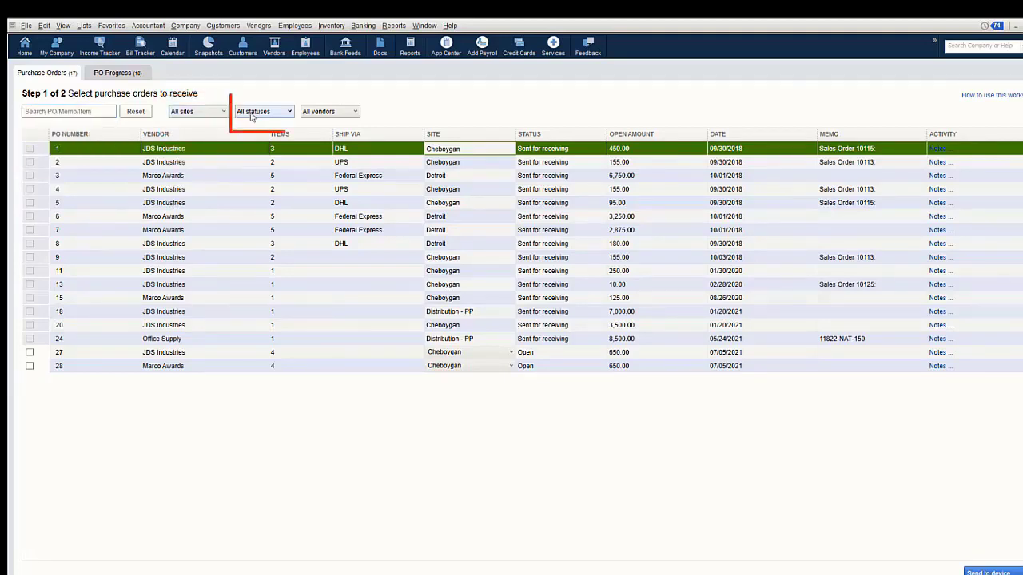
{"action": "left_click", "coordinate": [290, 112]}
{"action": "left_click", "coordinate": [291, 114]}
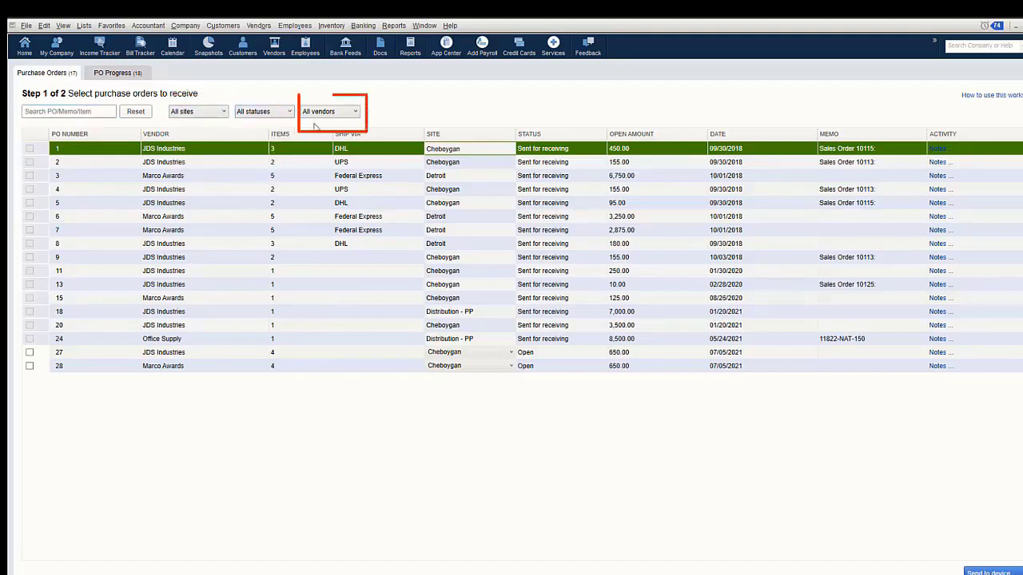
{"action": "left_click", "coordinate": [355, 113]}
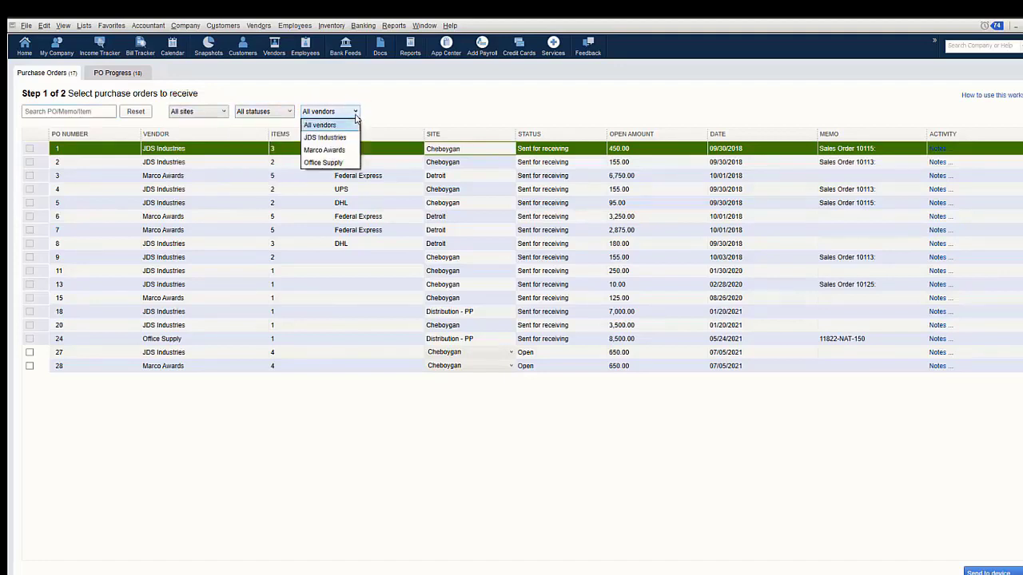
{"action": "left_click", "coordinate": [355, 117]}
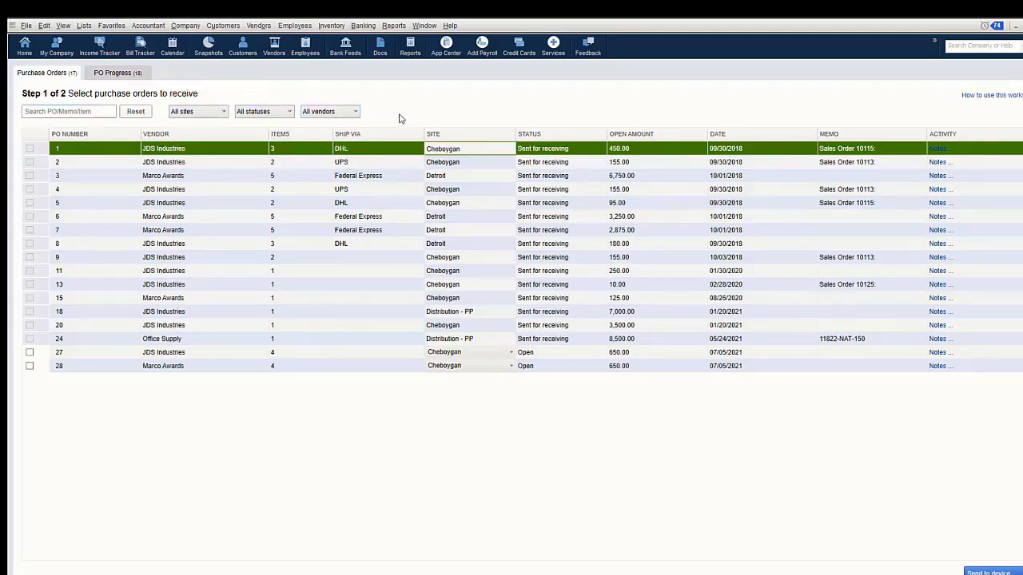
{"action": "left_click", "coordinate": [290, 115]}
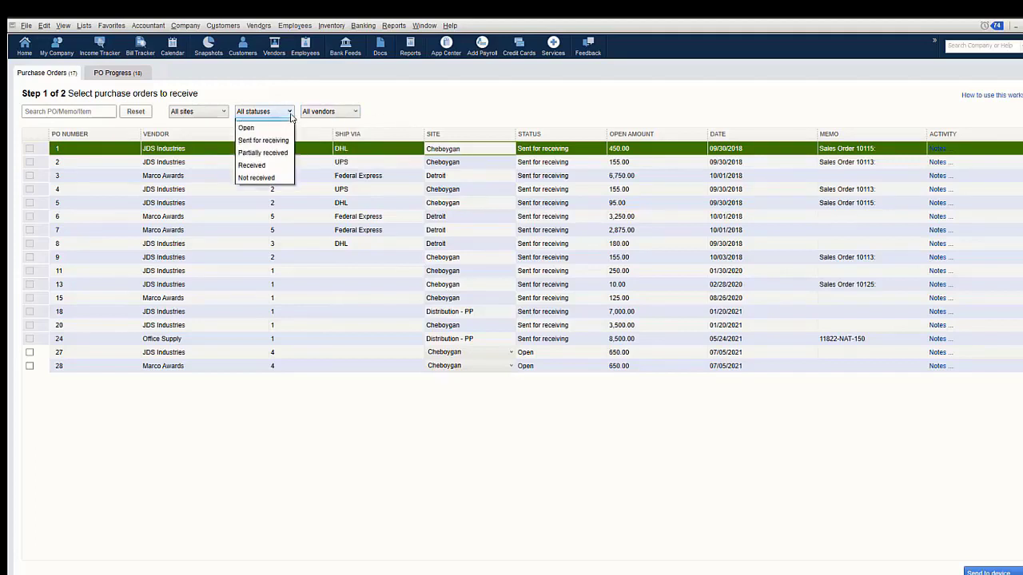
{"action": "left_click", "coordinate": [287, 141]}
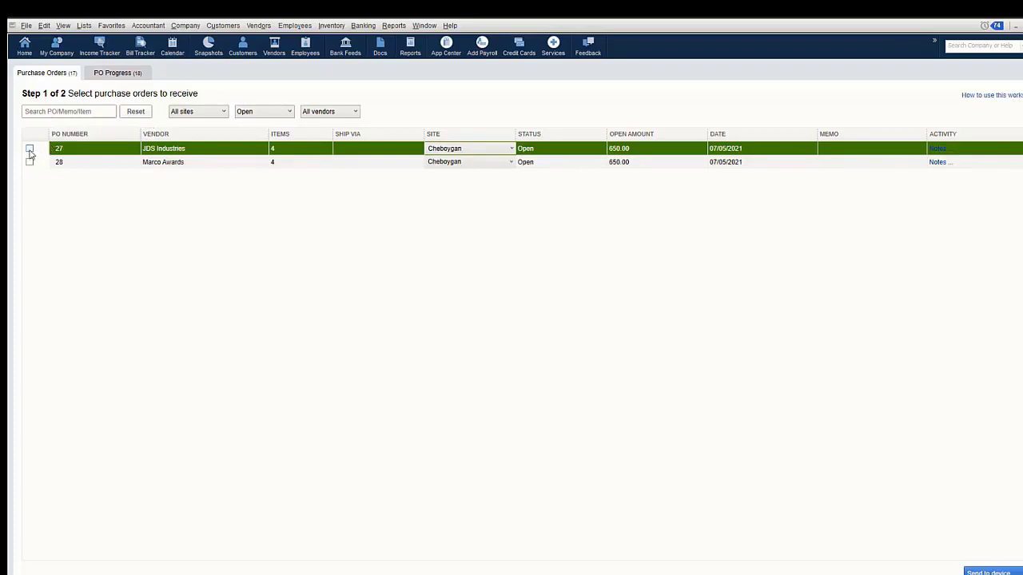
Tick POs 27 and 28, keep Cheboygan as each site, and start Send to device.
{"action": "left_click", "coordinate": [29, 150]}
{"action": "left_click", "coordinate": [29, 162]}
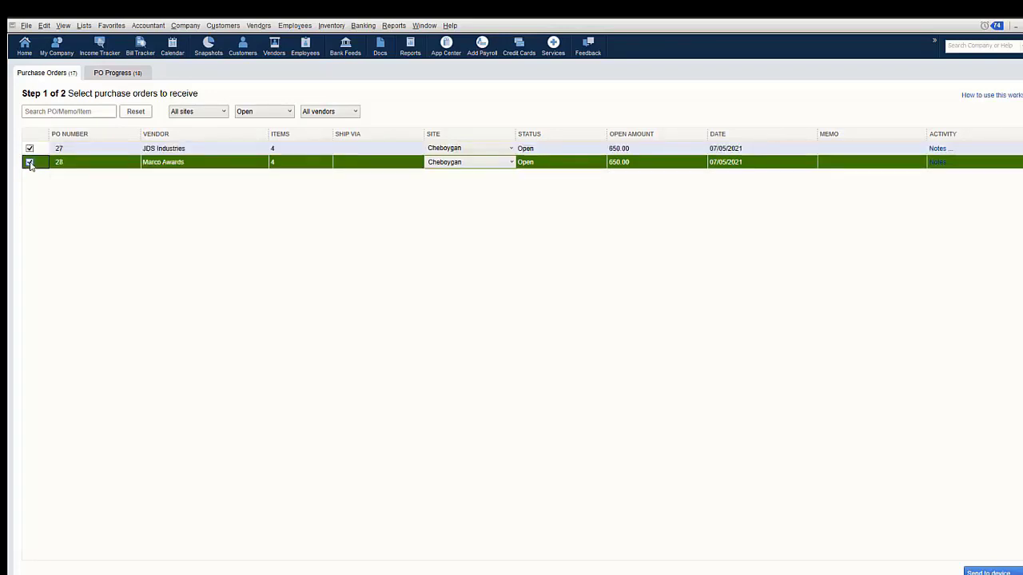
{"action": "left_click", "coordinate": [511, 150]}
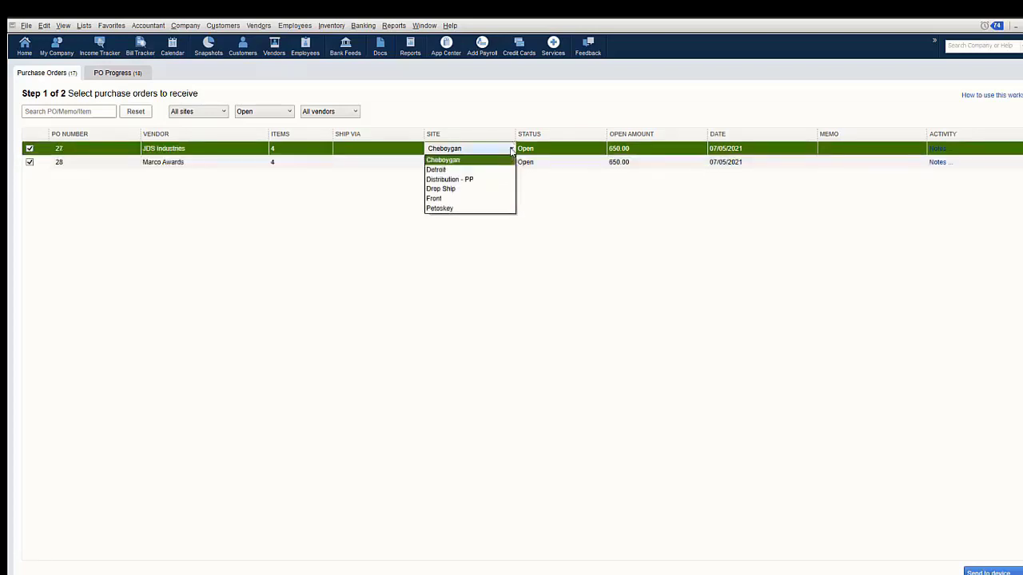
{"action": "left_click", "coordinate": [512, 150]}
{"action": "left_click", "coordinate": [511, 163]}
{"action": "left_click", "coordinate": [512, 165]}
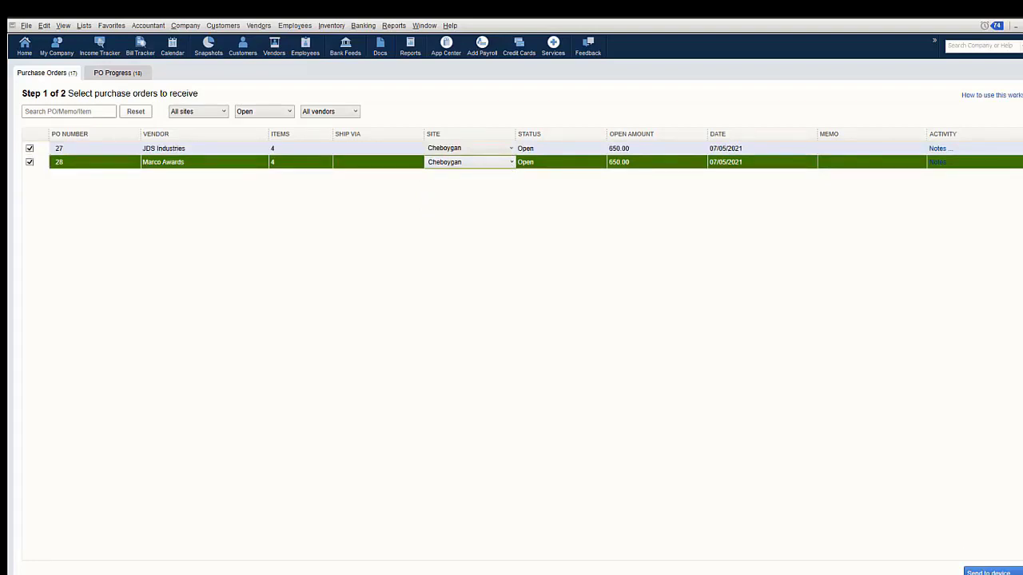
{"action": "left_click", "coordinate": [991, 572]}
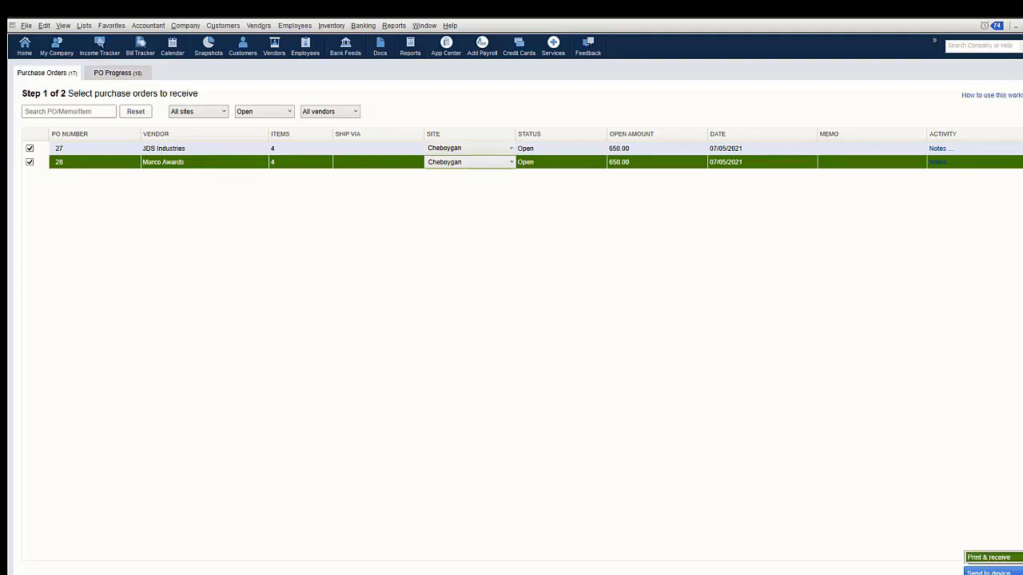
{"action": "left_click", "coordinate": [988, 557]}
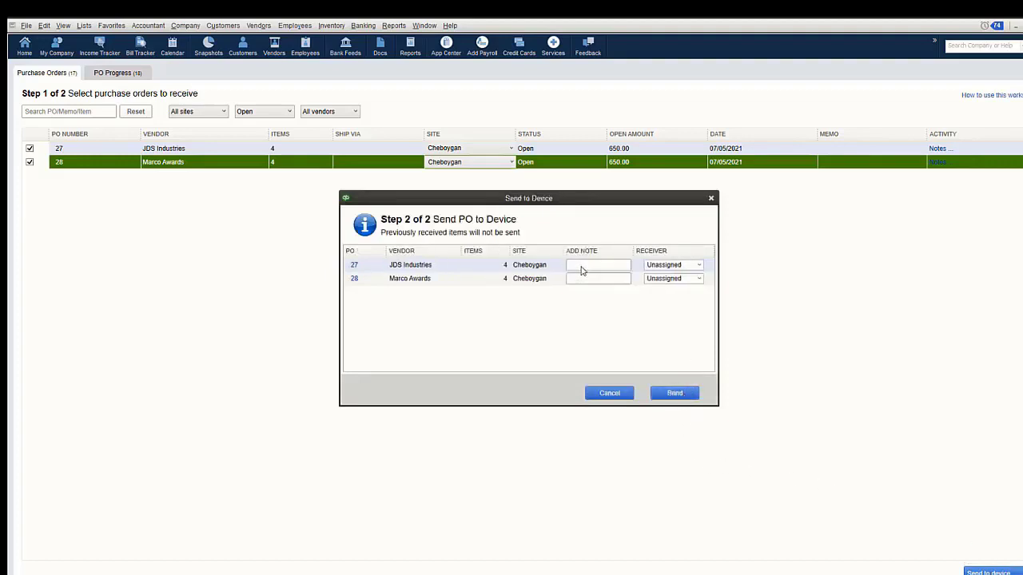
Add the 'Receive Date 7.27' note, assign the same receiver to POs 27 and 28, and send them.
{"action": "left_click", "coordinate": [581, 267]}
{"action": "left_click", "coordinate": [698, 264]}
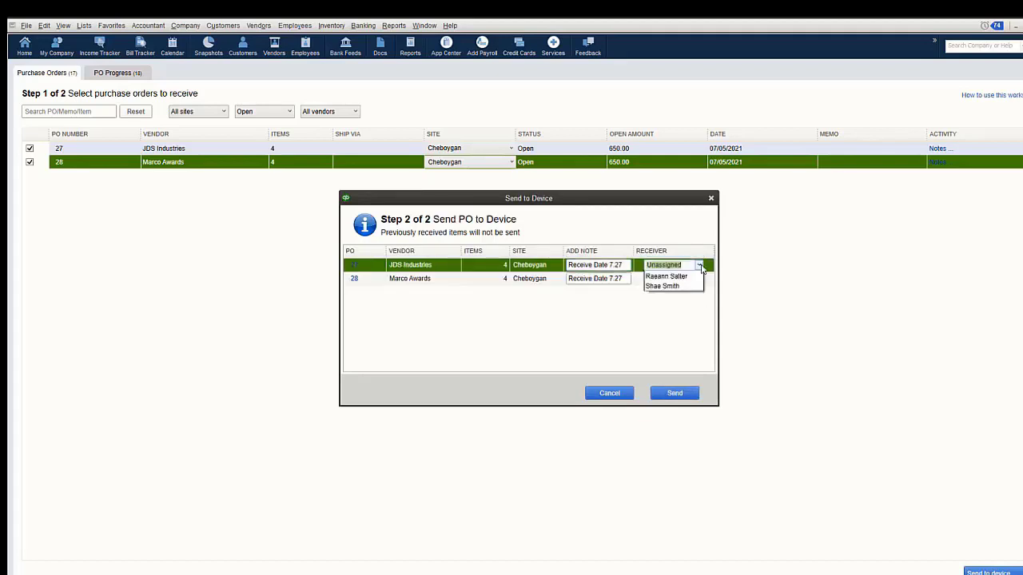
{"action": "left_click", "coordinate": [695, 298]}
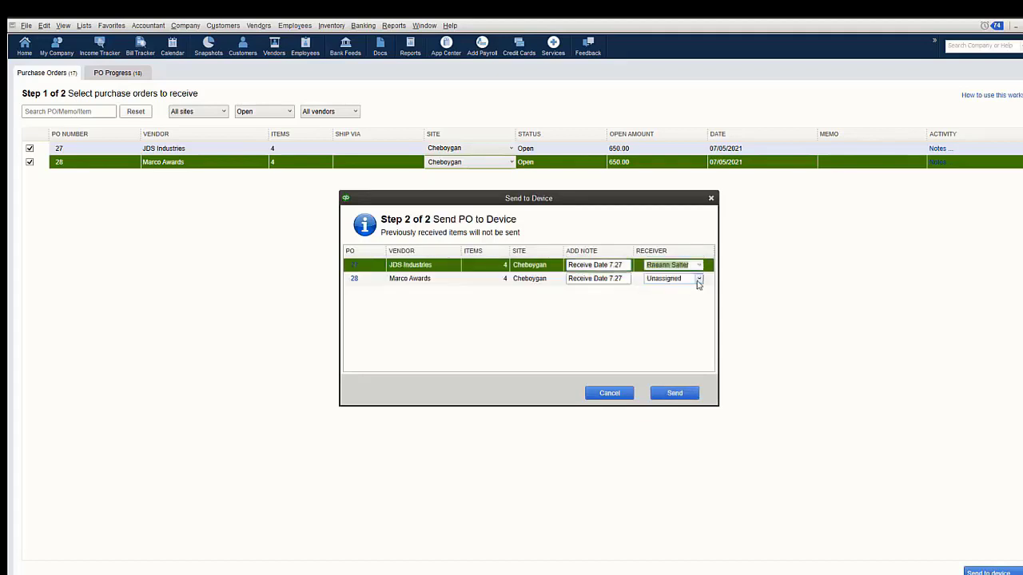
{"action": "left_click", "coordinate": [698, 279]}
{"action": "left_click", "coordinate": [693, 309]}
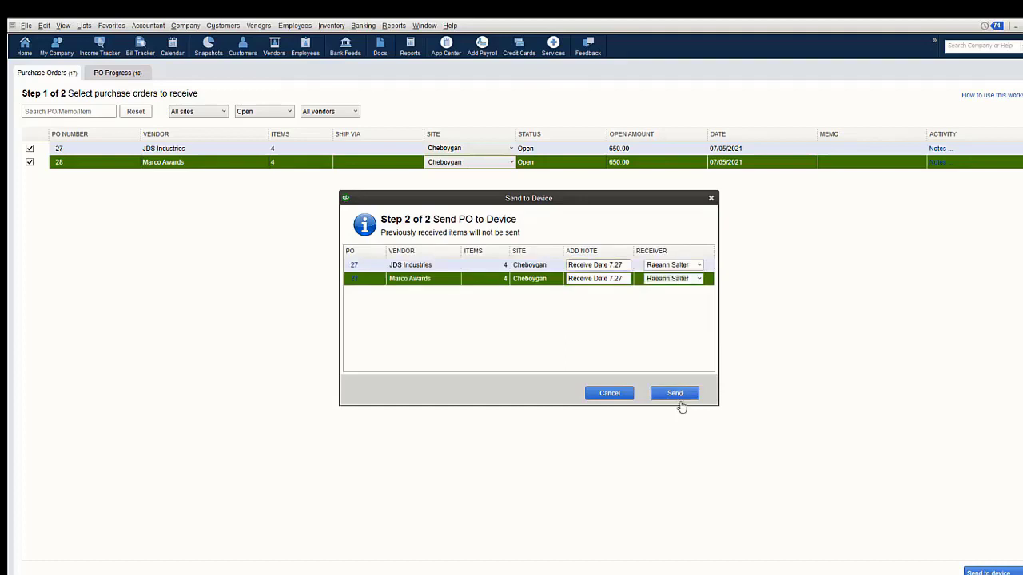
{"action": "left_click", "coordinate": [678, 397]}
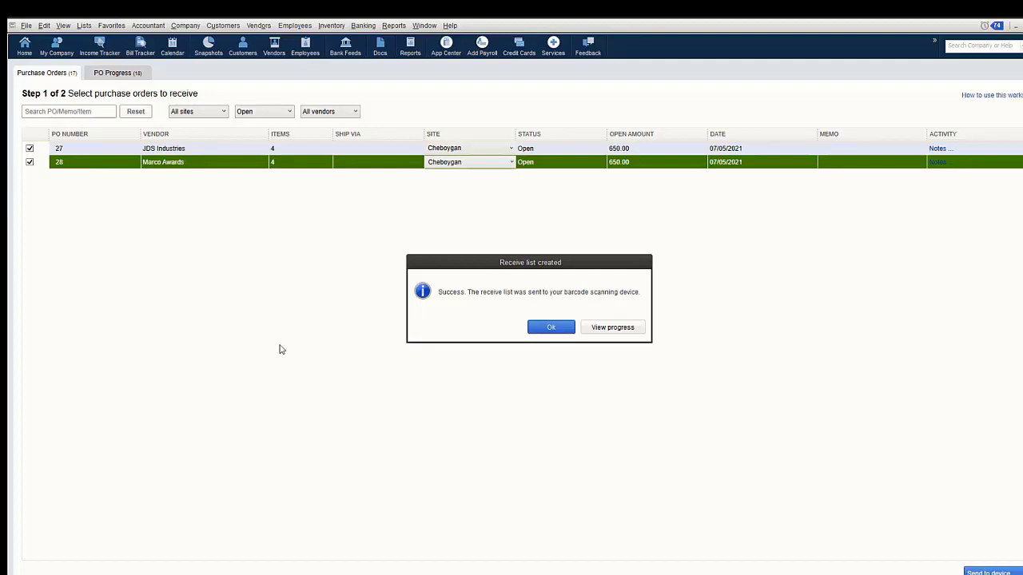
{"action": "left_click", "coordinate": [551, 327]}
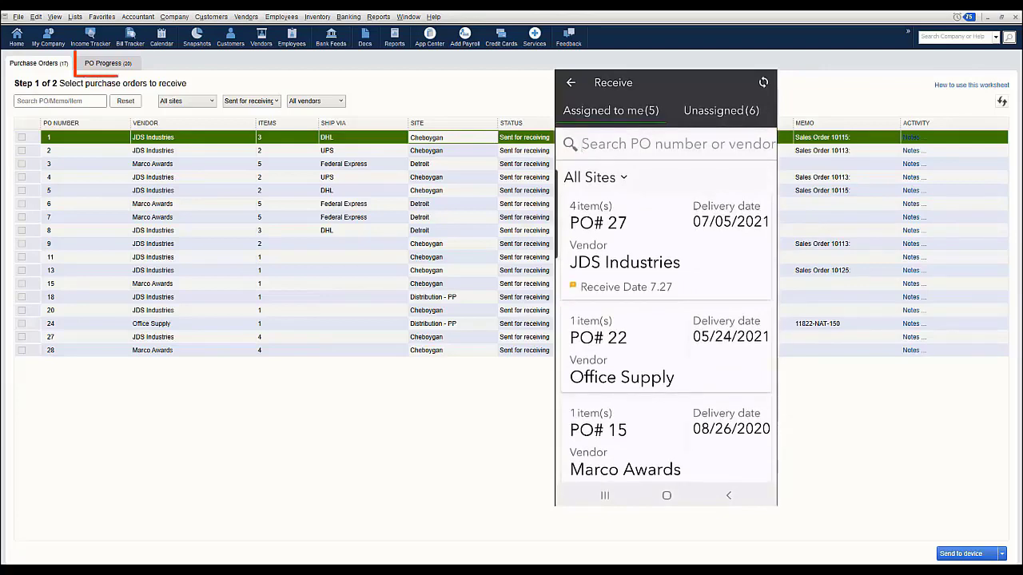
Open the PO Progress list and sort the purchase orders by STATUS.
{"action": "left_click", "coordinate": [97, 64]}
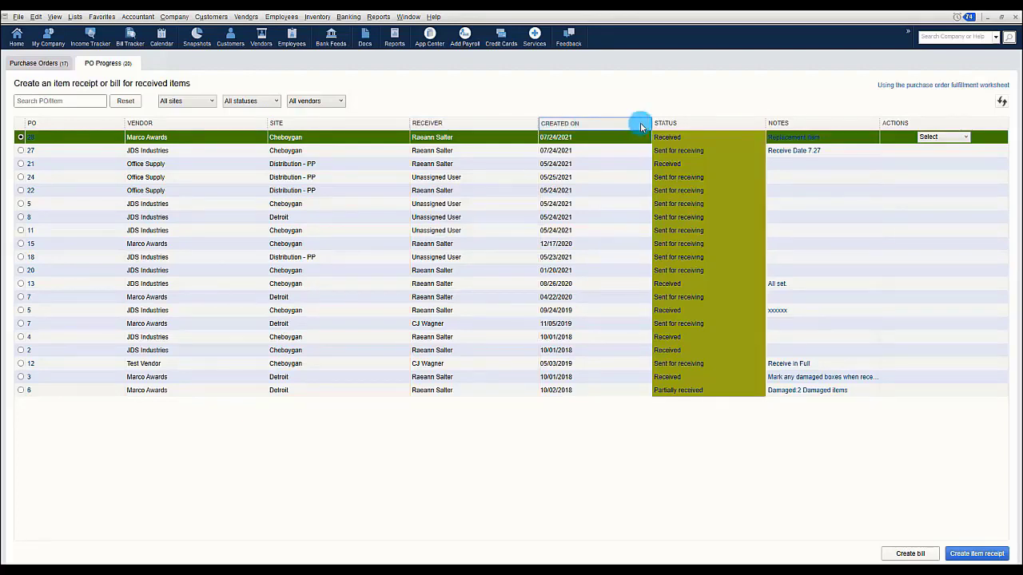
{"action": "left_click_drag", "start_coordinate": [640, 126], "coordinate": [879, 120]}
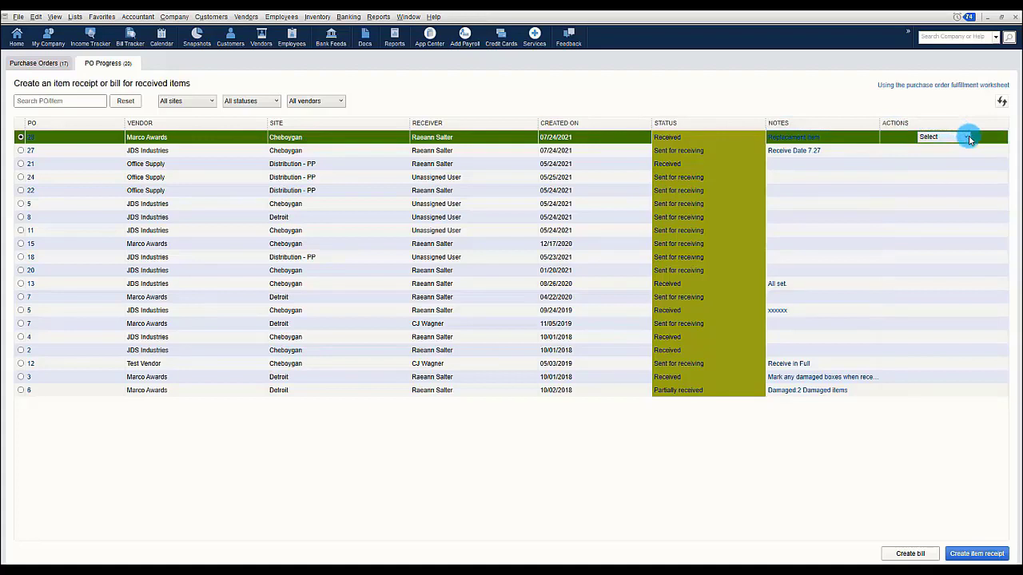
{"action": "left_click", "coordinate": [969, 140]}
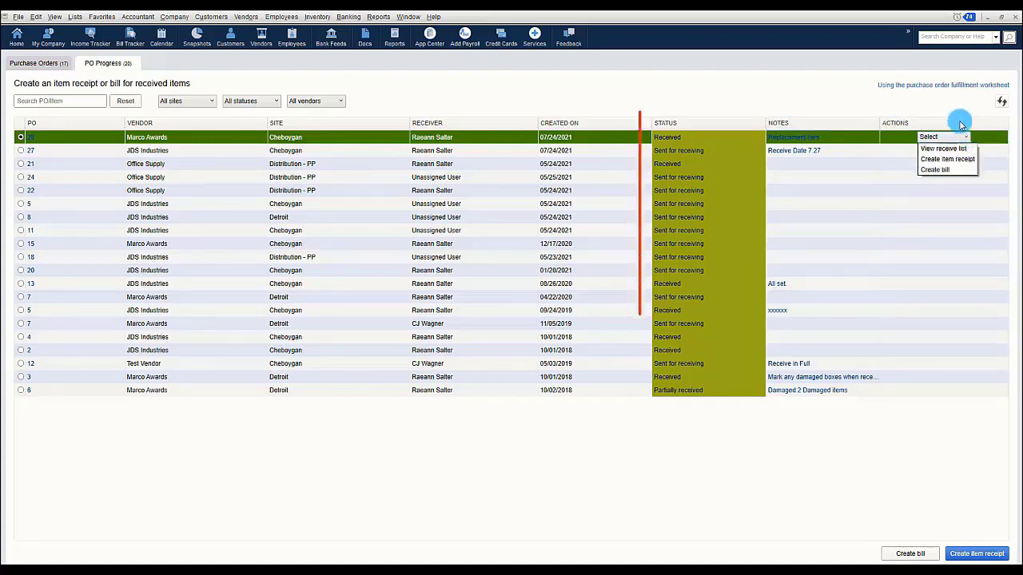
{"action": "left_click", "coordinate": [961, 125]}
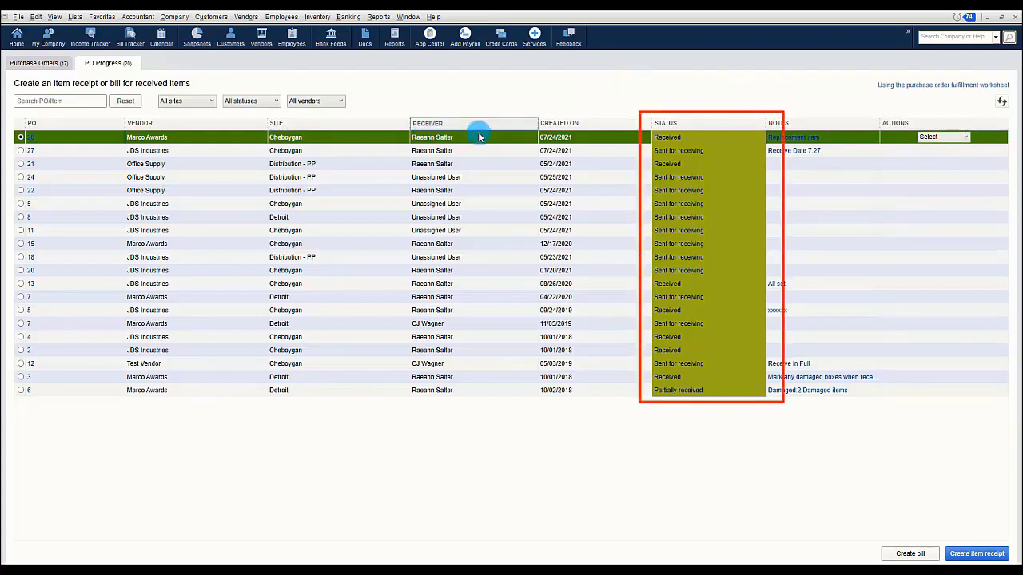
{"action": "left_click", "coordinate": [707, 126]}
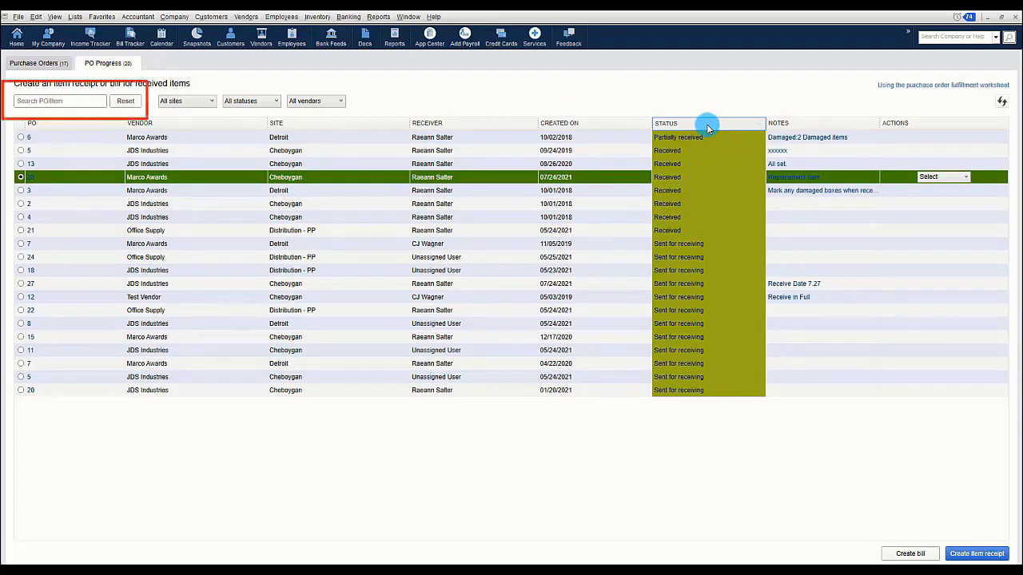
Search the list for PO 27, then clear it and browse the site, status and vendor filters unchanged.
{"action": "left_click", "coordinate": [80, 100]}
{"action": "type", "text": "27"}
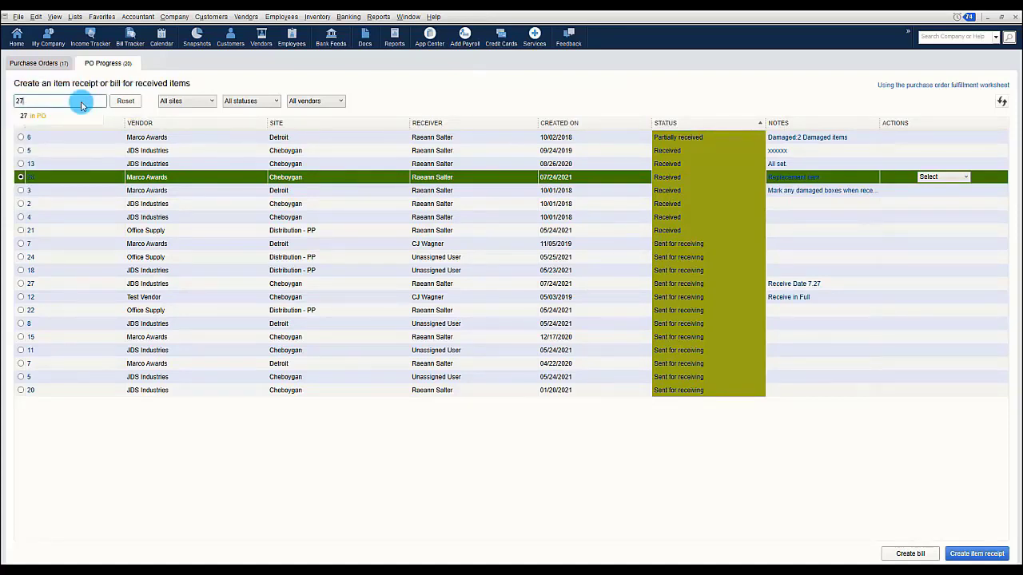
{"action": "key", "text": "BackSpace"}
{"action": "key", "text": "BackSpace"}
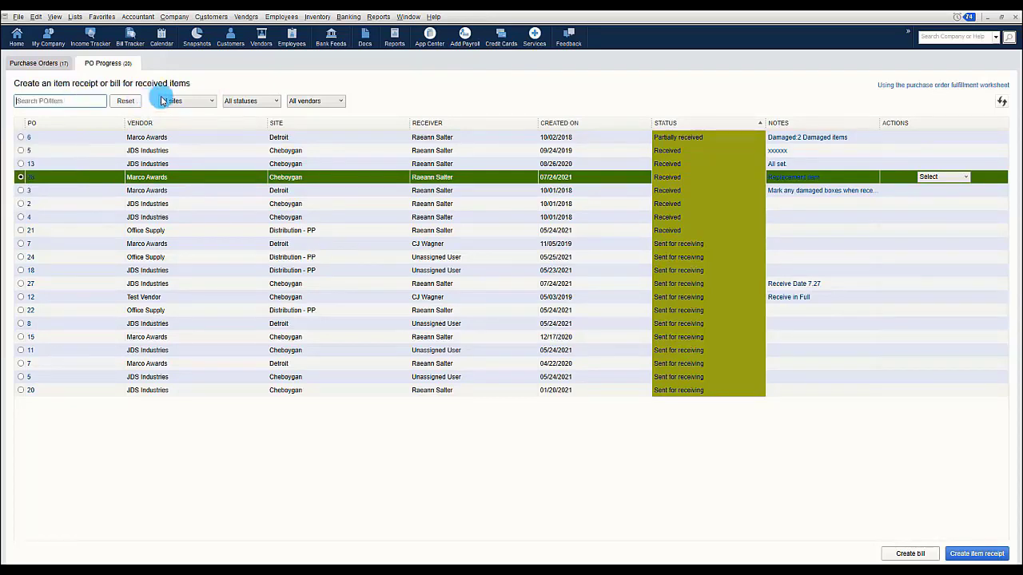
{"action": "left_click", "coordinate": [200, 102]}
{"action": "left_click", "coordinate": [255, 104]}
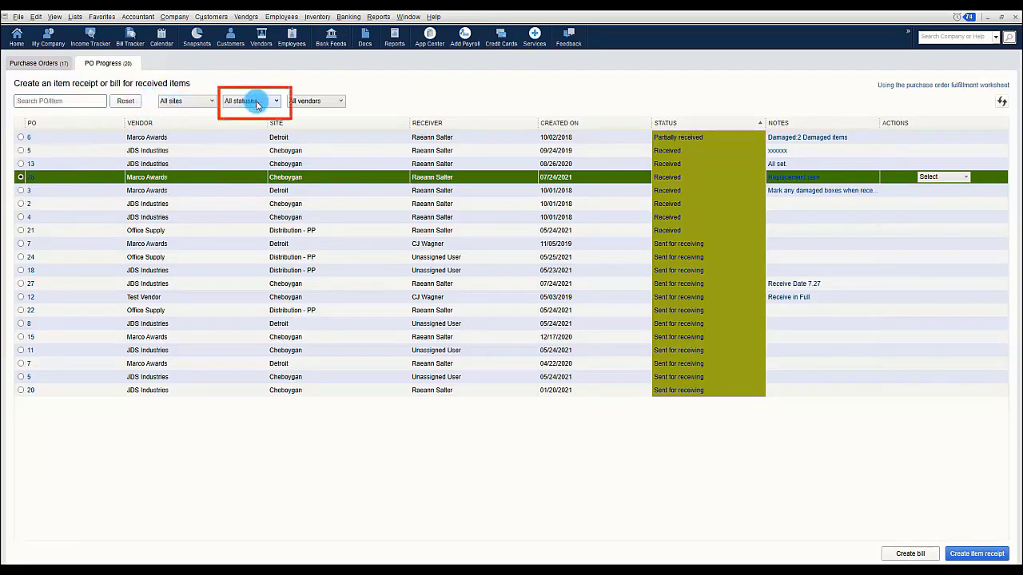
{"action": "left_click", "coordinate": [325, 103]}
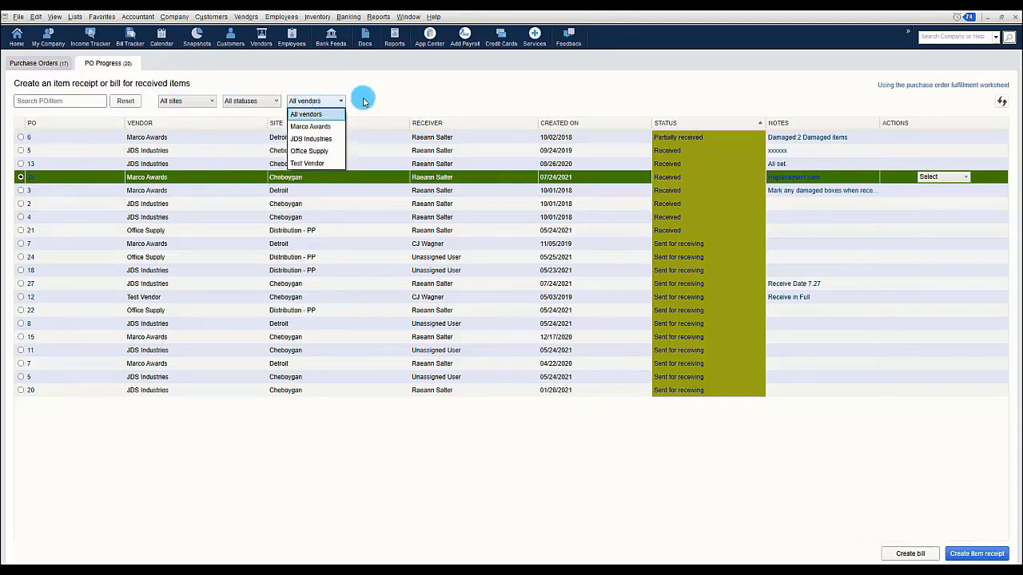
{"action": "left_click", "coordinate": [420, 91]}
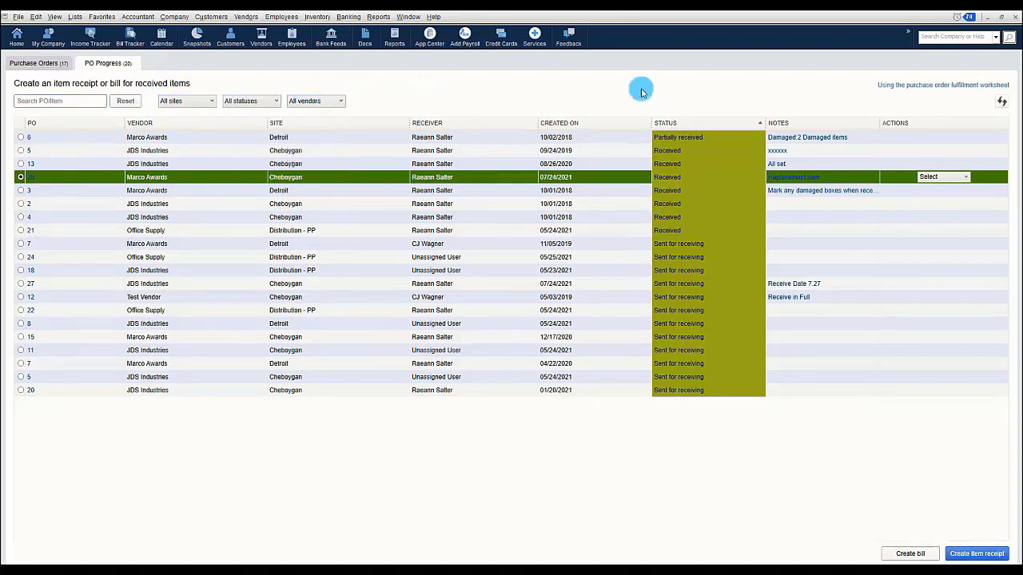
Create a bill from Marco Awards' received PO 28 and view it.
{"action": "left_click", "coordinate": [966, 178]}
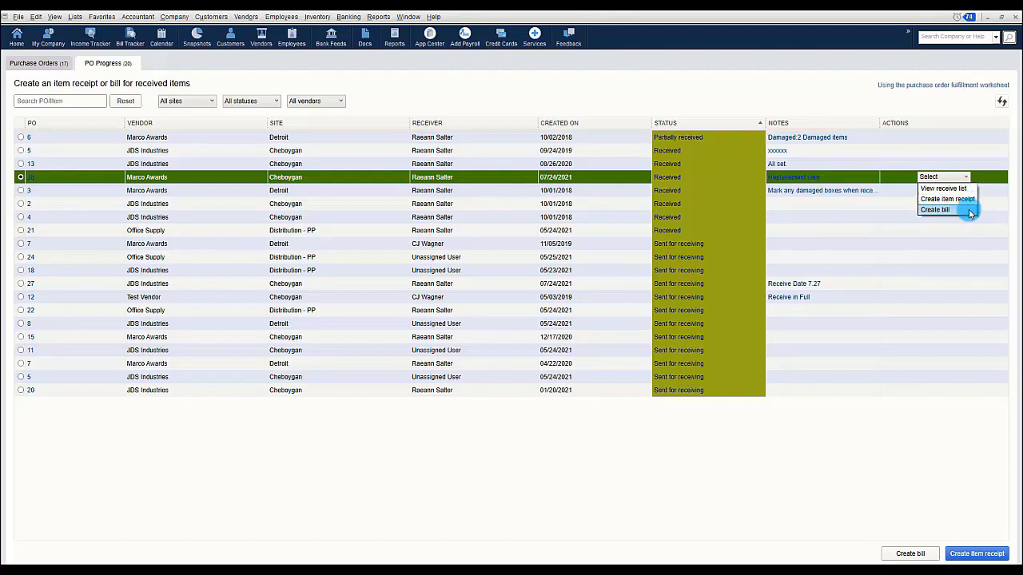
{"action": "left_click", "coordinate": [967, 210]}
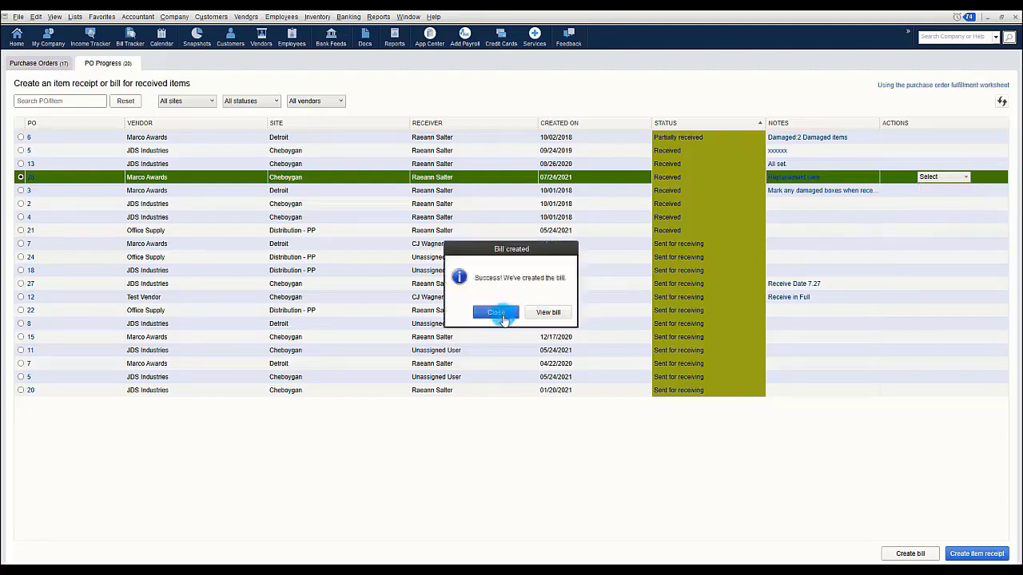
{"action": "left_click", "coordinate": [554, 315]}
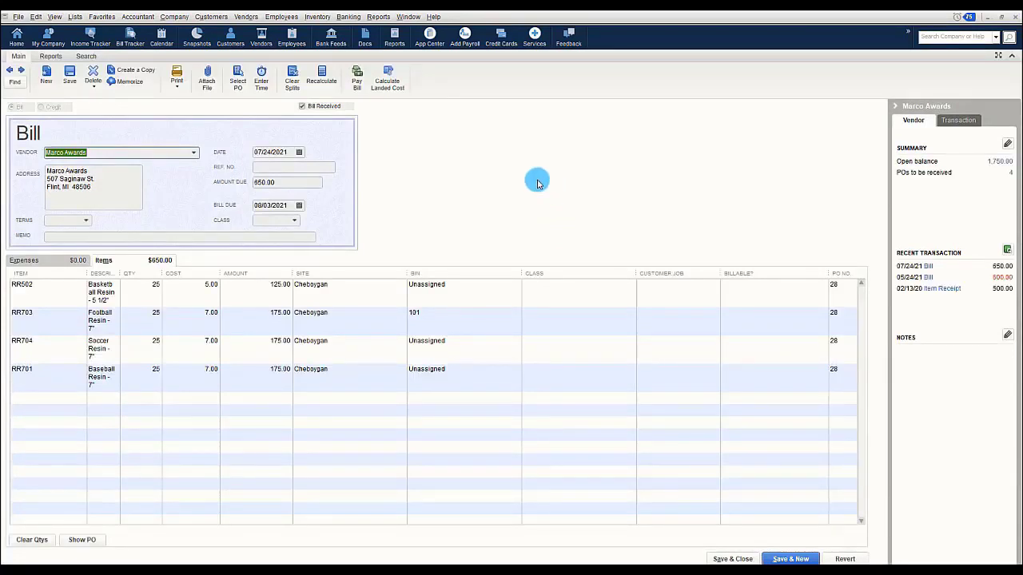
Return to the Home Page after reviewing the 650.00 Marco Awards bill.
{"action": "left_click", "coordinate": [17, 37]}
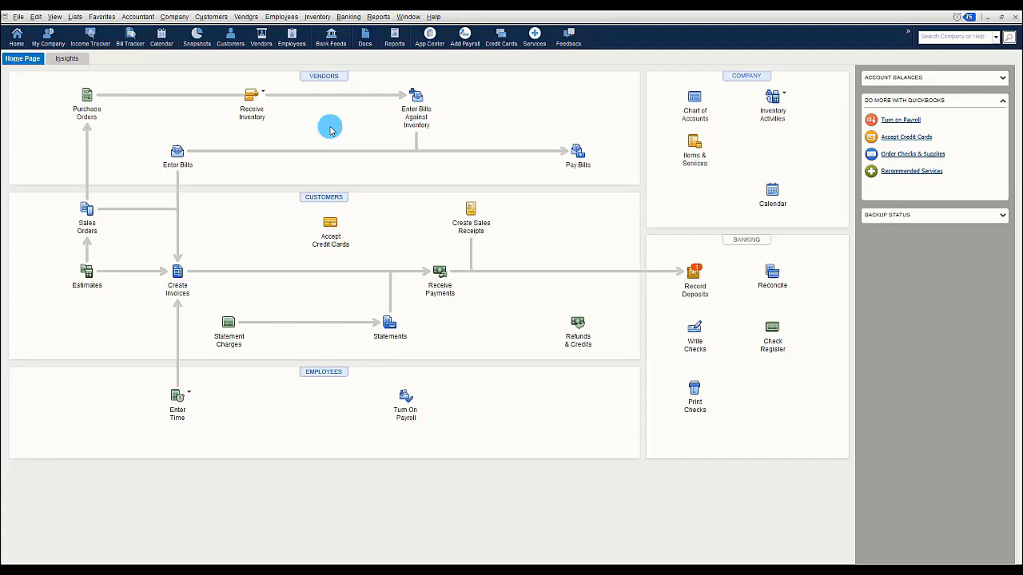
{"action": "left_click", "coordinate": [36, 16]}
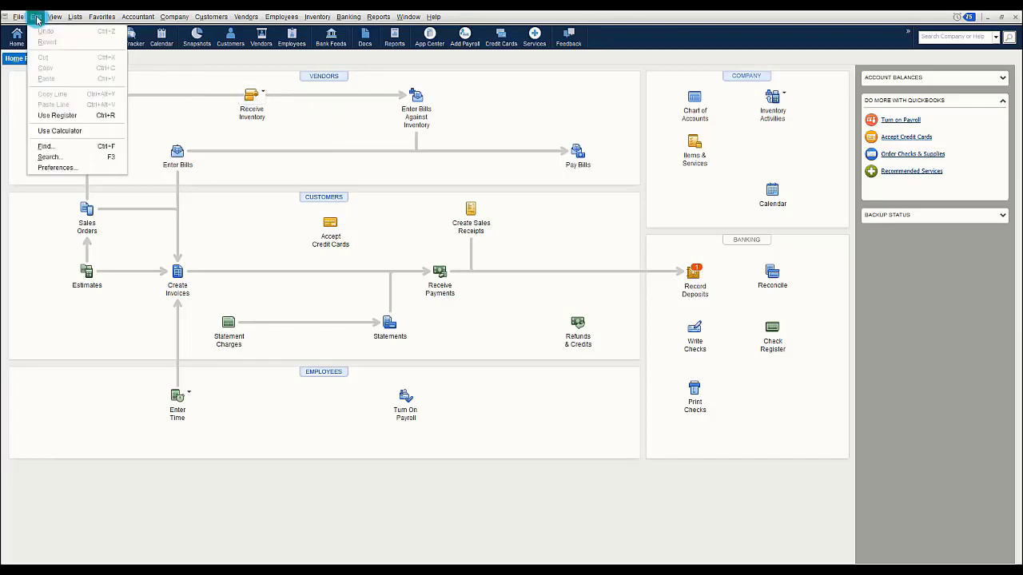
{"action": "left_click", "coordinate": [70, 167]}
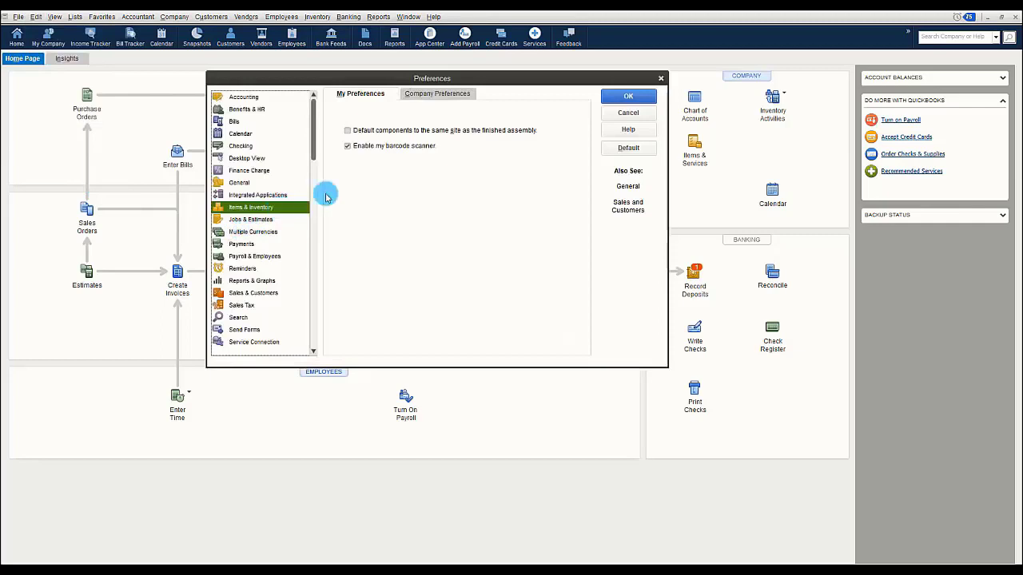
{"action": "left_click", "coordinate": [426, 95]}
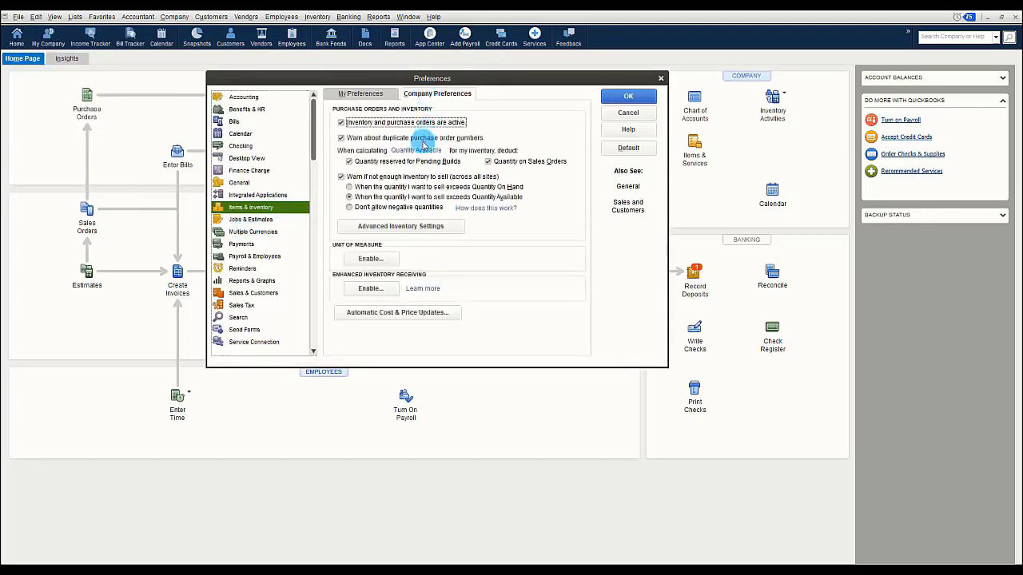
{"action": "left_click", "coordinate": [443, 230]}
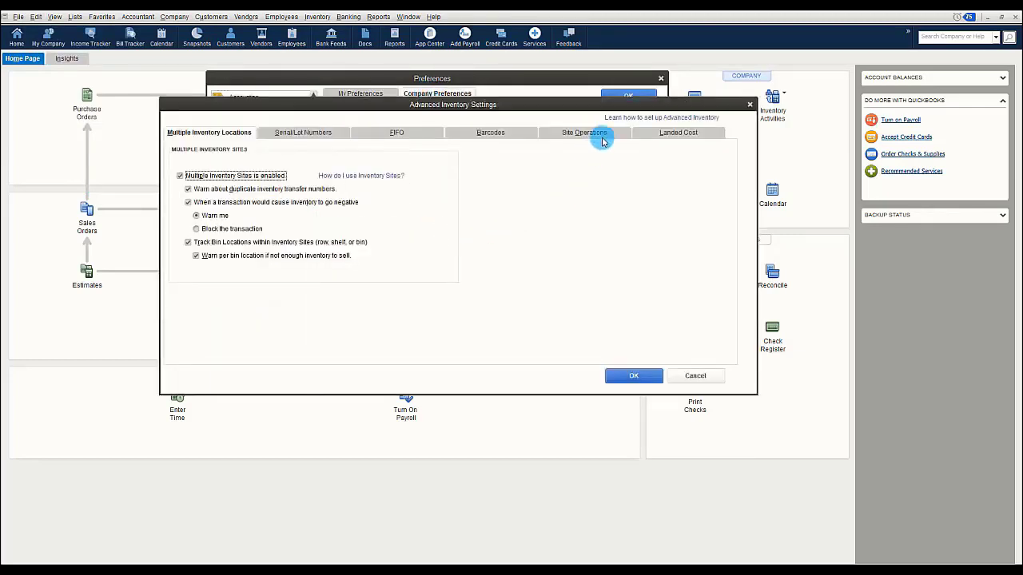
{"action": "left_click", "coordinate": [605, 133]}
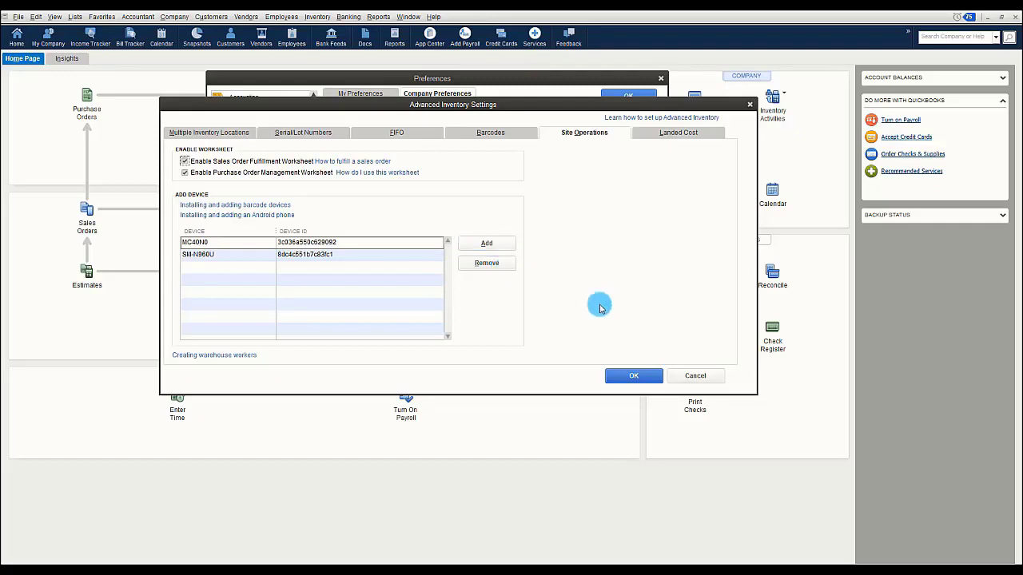
{"action": "left_click", "coordinate": [629, 381]}
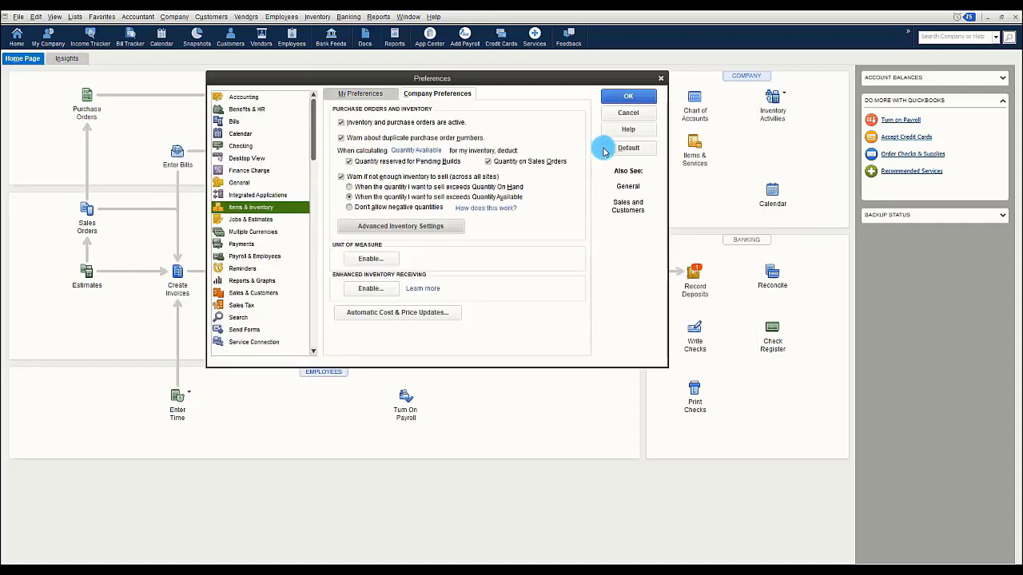
{"action": "left_click", "coordinate": [628, 116]}
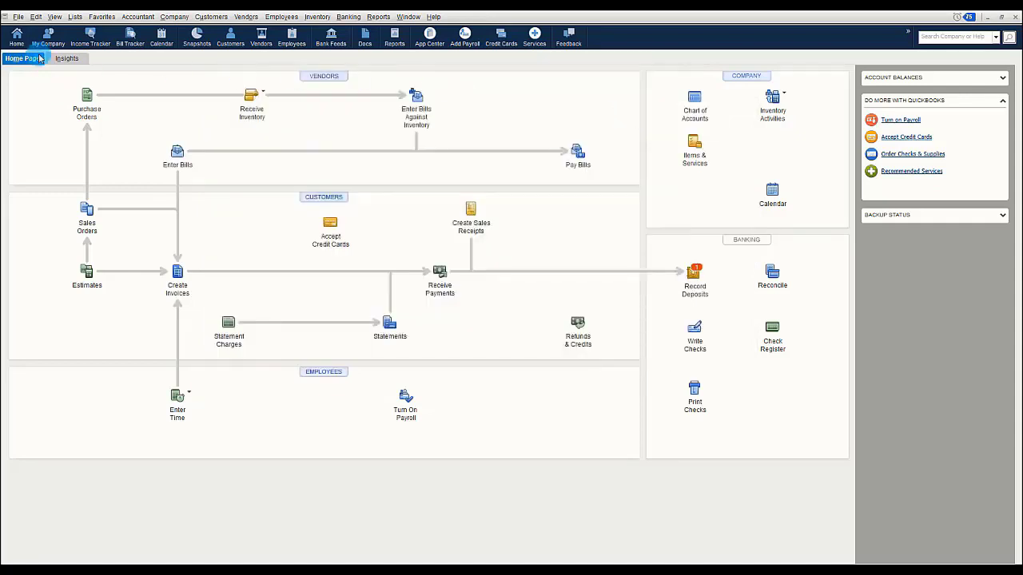
From the Vendor Center, start a new vendor and set its Vendor Type to Warehouse User.
{"action": "left_click", "coordinate": [247, 17]}
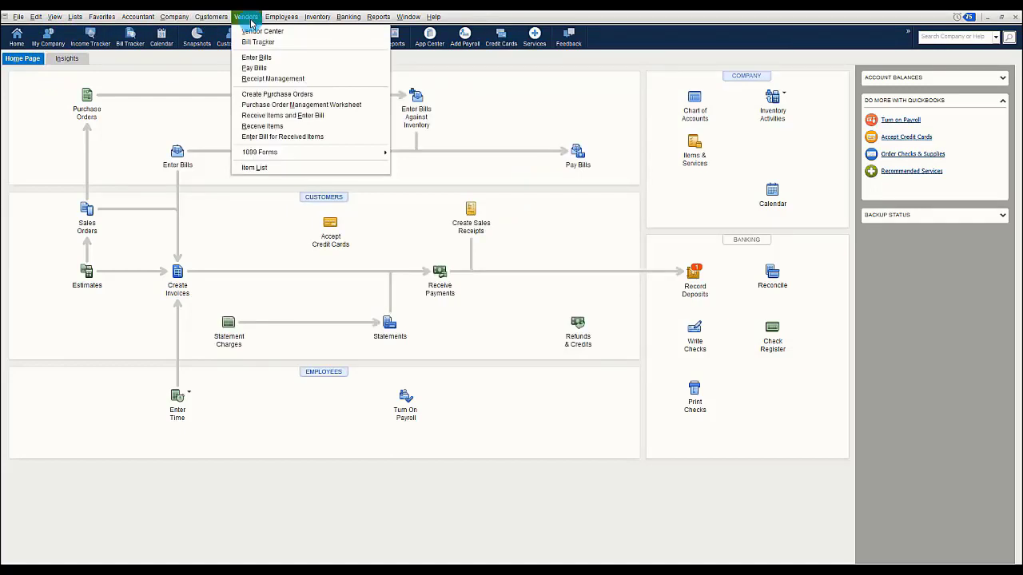
{"action": "left_click", "coordinate": [248, 18]}
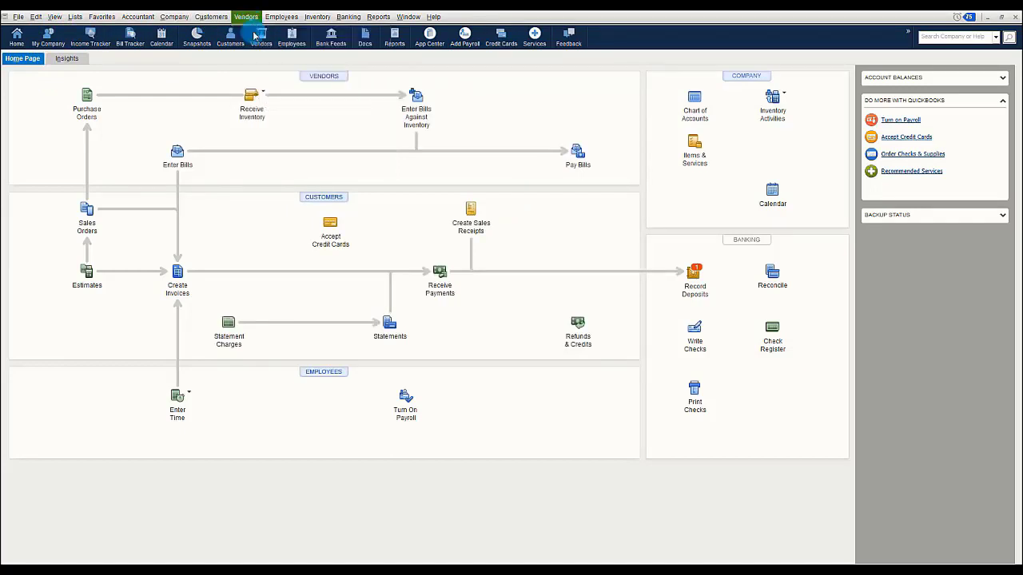
{"action": "left_click", "coordinate": [256, 35]}
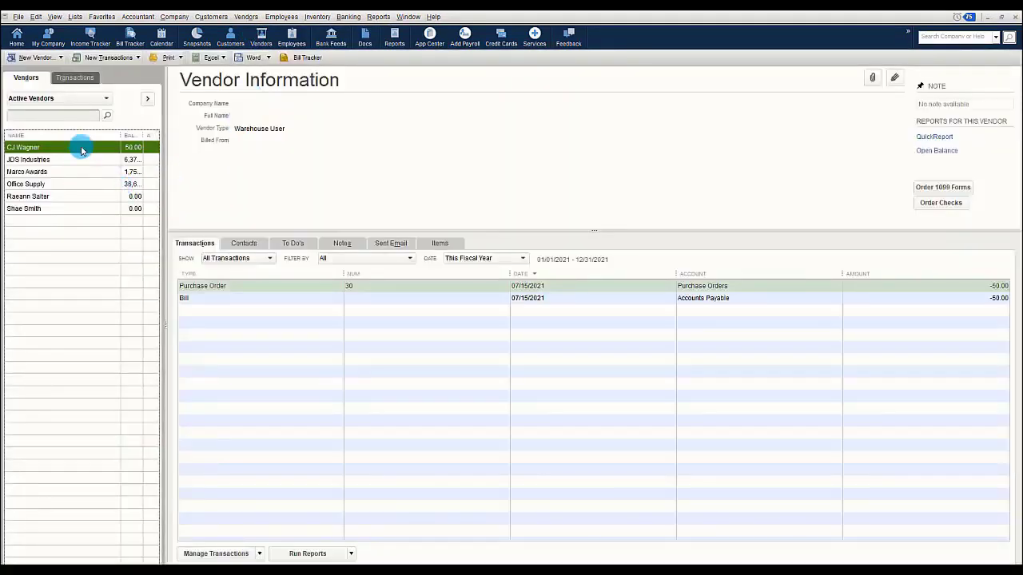
{"action": "left_click", "coordinate": [46, 60]}
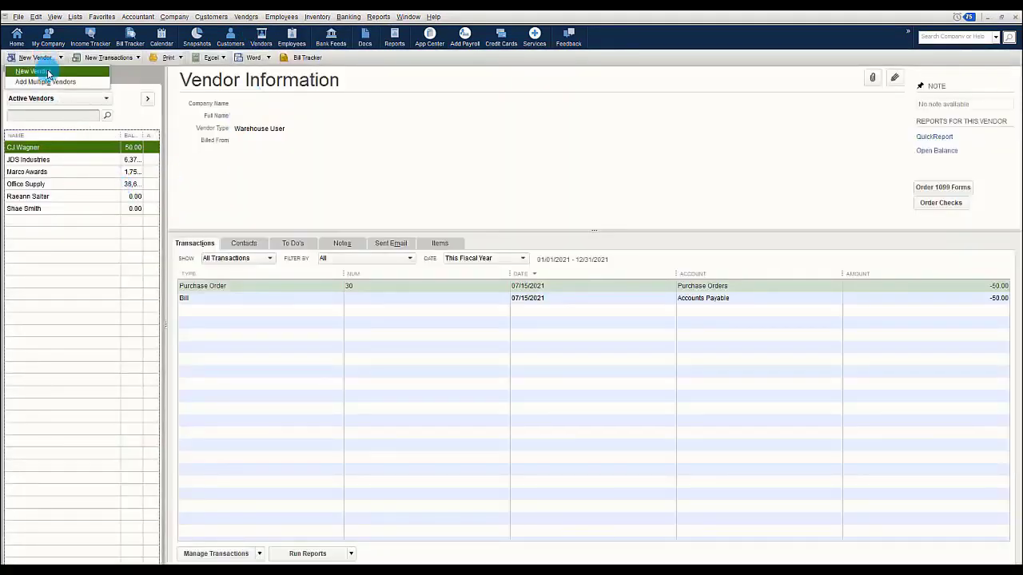
{"action": "left_click", "coordinate": [41, 69]}
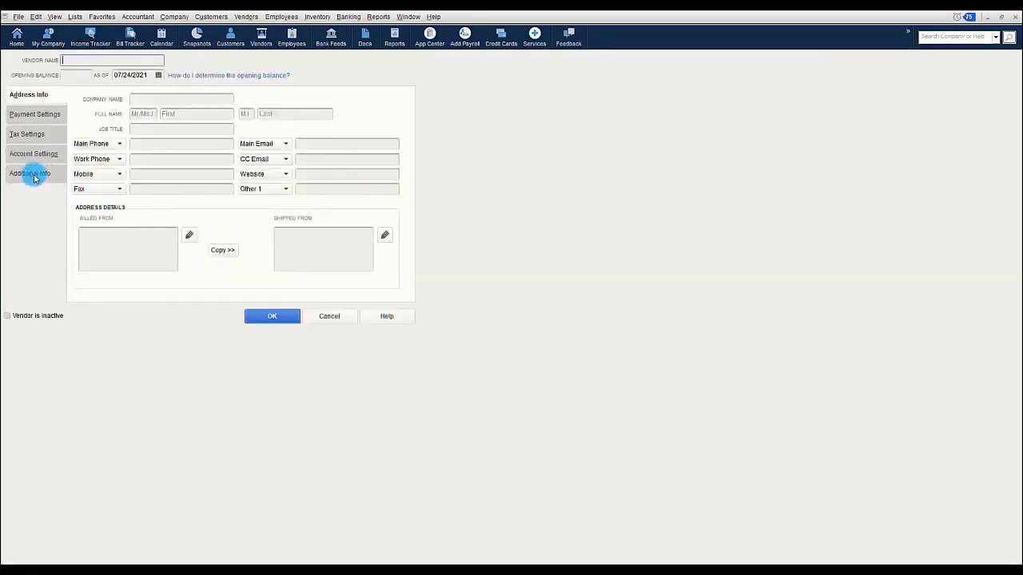
{"action": "left_click", "coordinate": [33, 176]}
{"action": "left_click", "coordinate": [204, 106]}
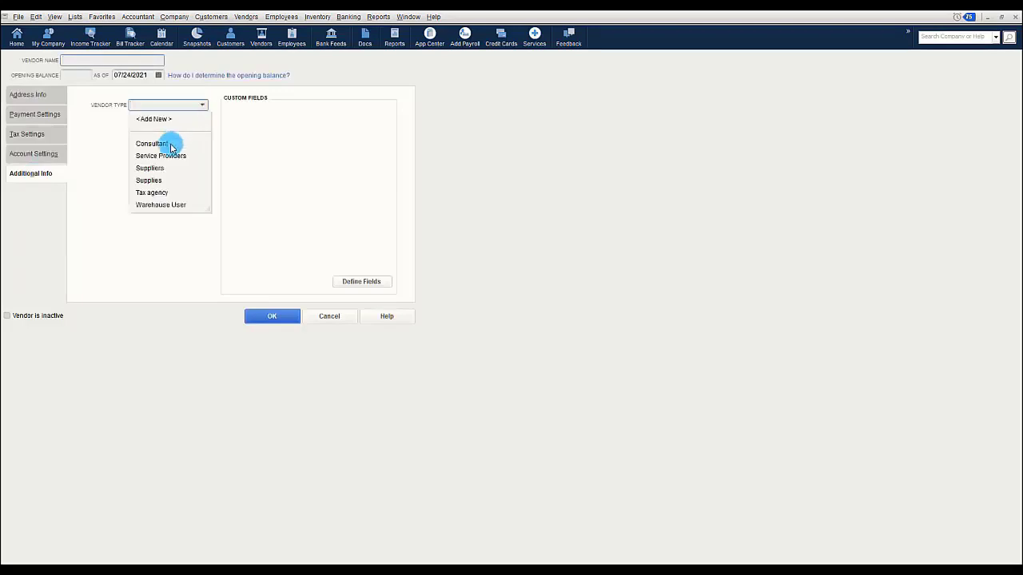
{"action": "left_click", "coordinate": [167, 205]}
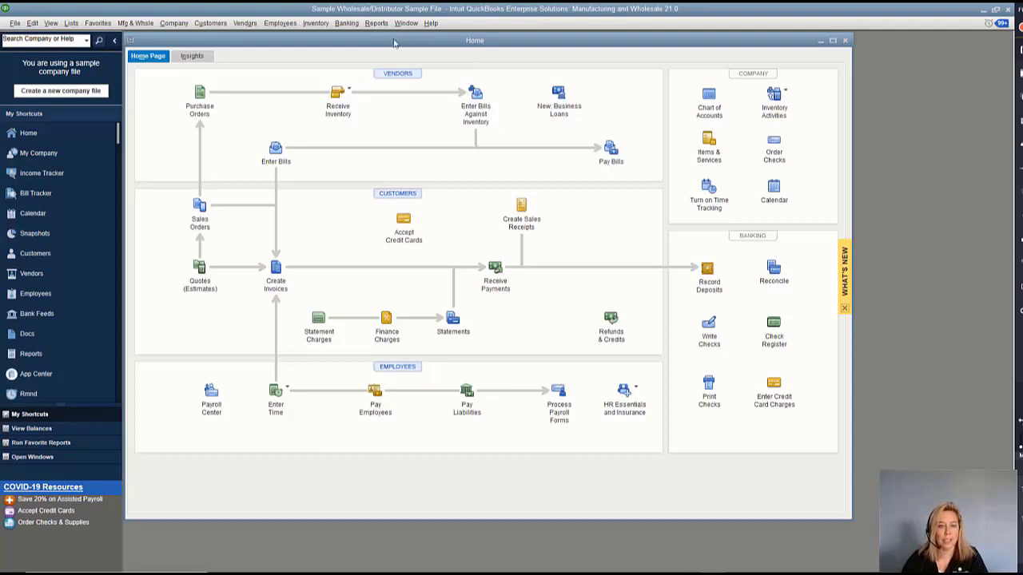
Reach the Landed Cost tab of Advanced Inventory Settings via Items & Inventory company preferences, and begin account setup.
{"action": "left_click", "coordinate": [31, 23]}
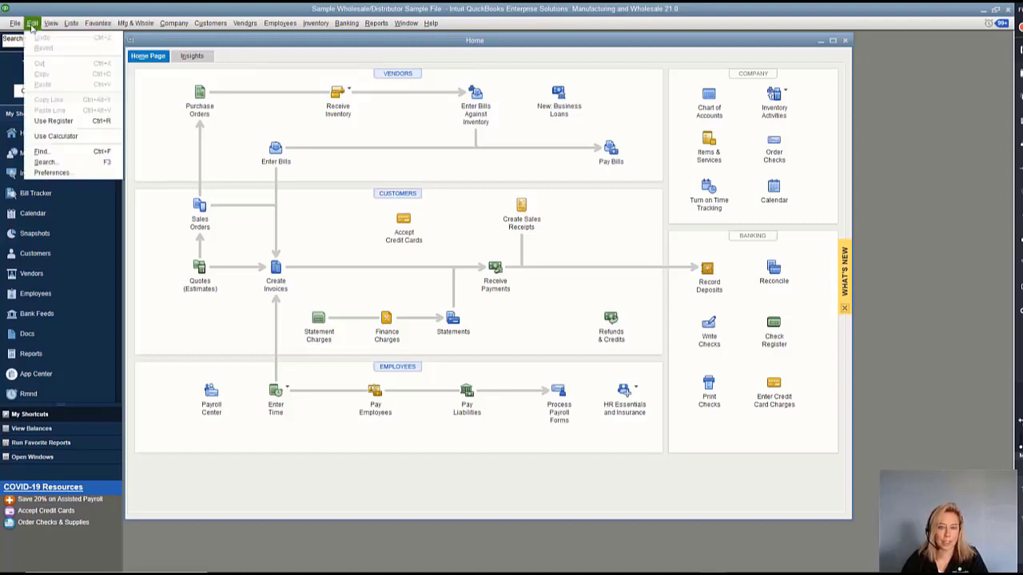
{"action": "left_click", "coordinate": [51, 173]}
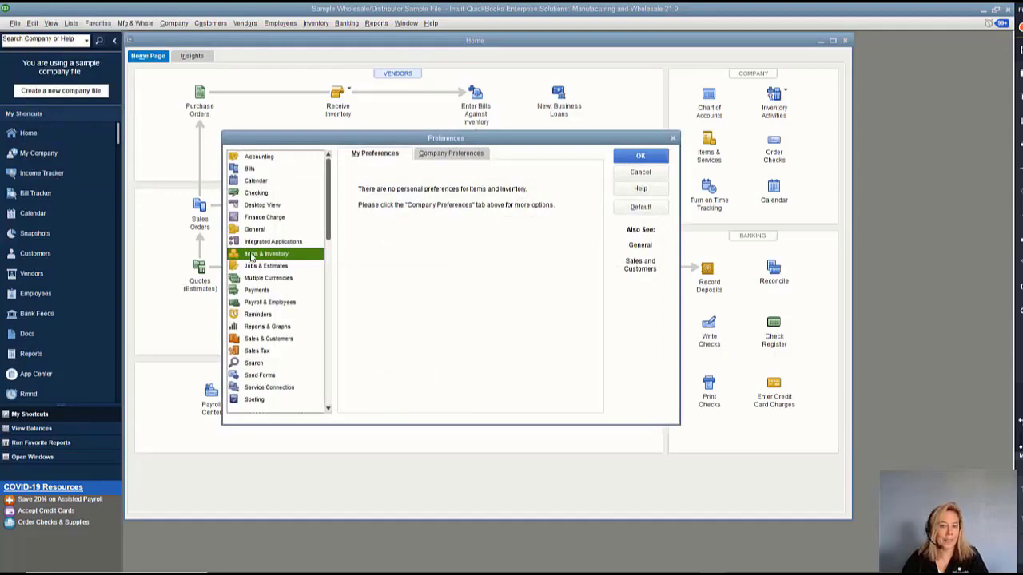
{"action": "left_click", "coordinate": [470, 158]}
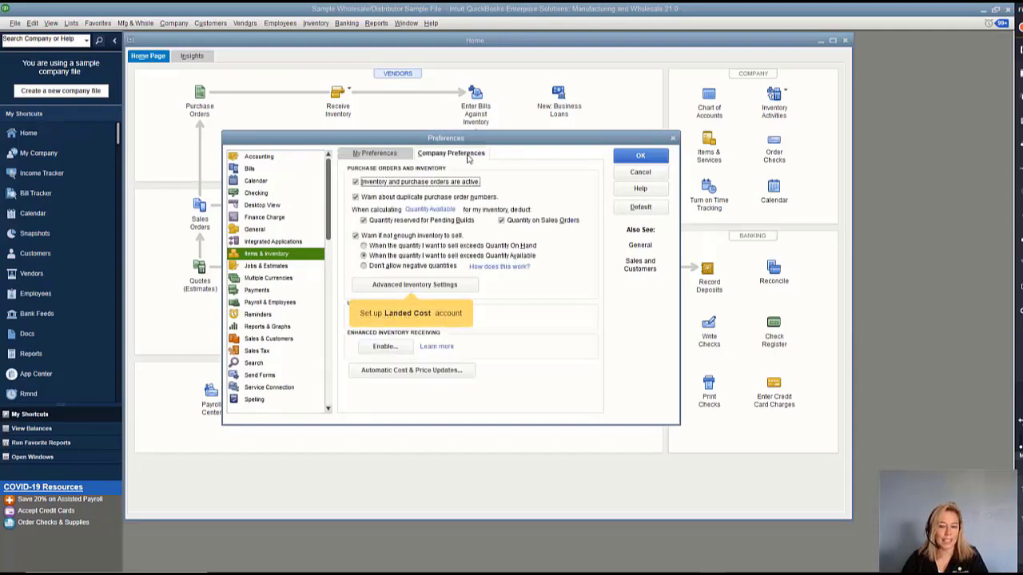
{"action": "left_click", "coordinate": [450, 286]}
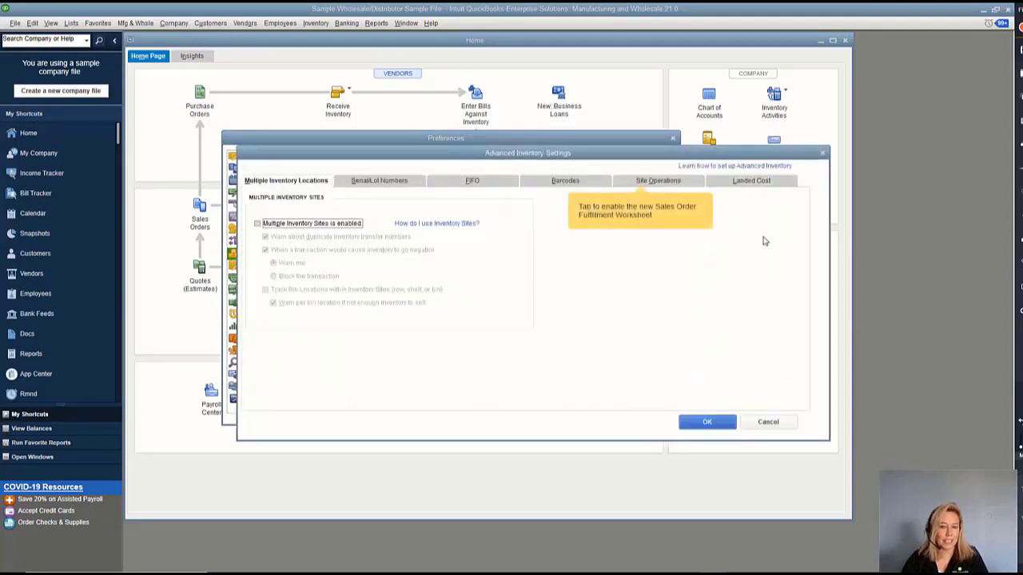
{"action": "left_click", "coordinate": [783, 186]}
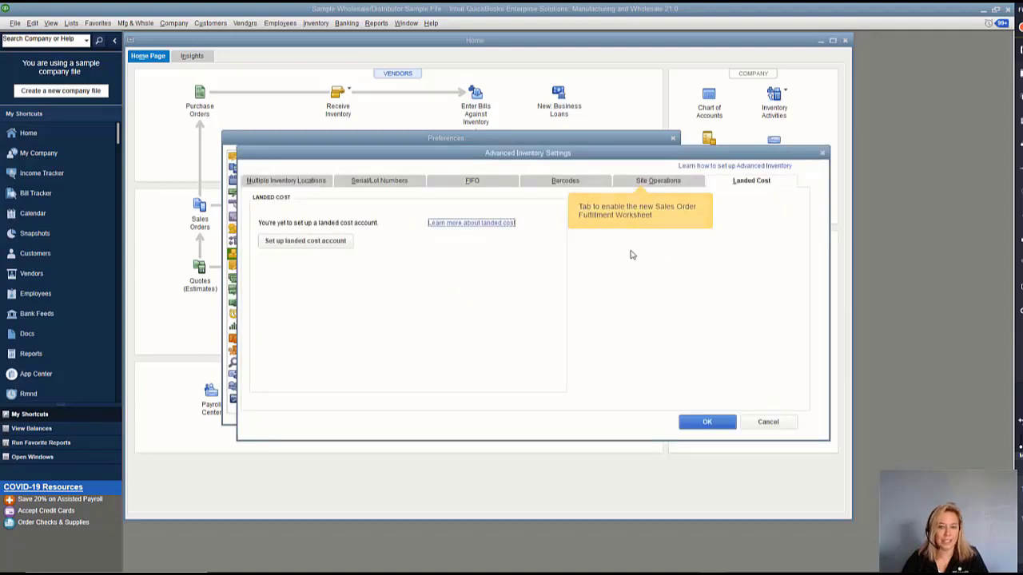
{"action": "left_click", "coordinate": [330, 241]}
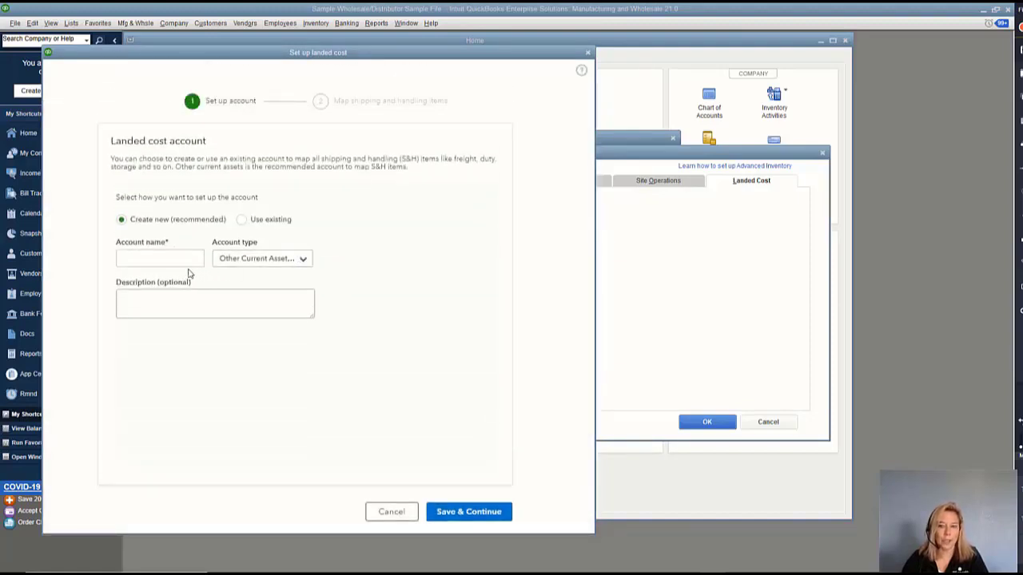
Save Other Current Asset account 'Landed Cost to Allocate' described 'Assign vendor bills for freight, custom duties to allocate.'.
{"action": "left_click", "coordinate": [155, 259]}
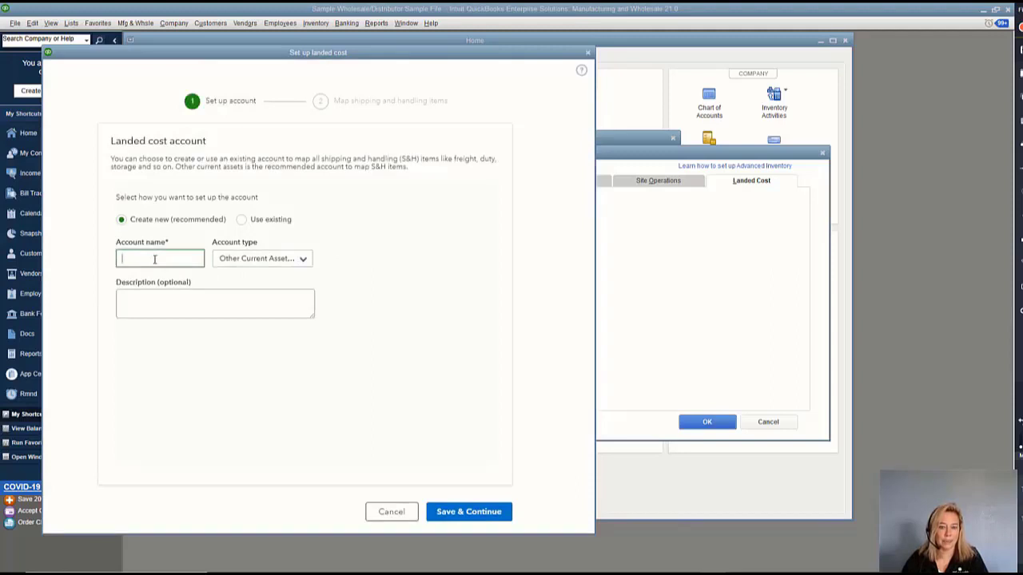
{"action": "type", "text": "Landed Cost to A"}
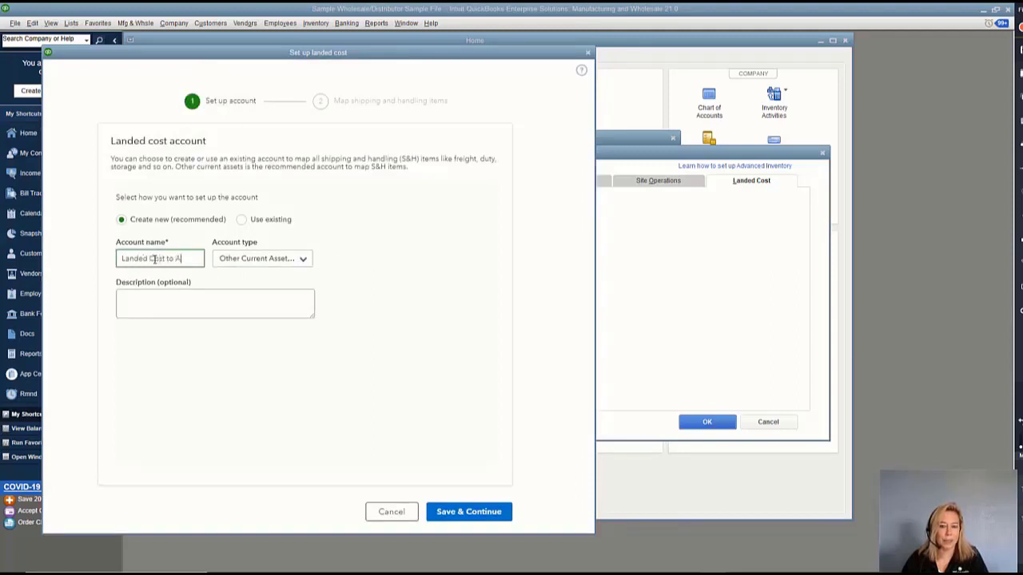
{"action": "type", "text": "llocate"}
{"action": "key", "text": "Tab"}
{"action": "left_click", "coordinate": [305, 259]}
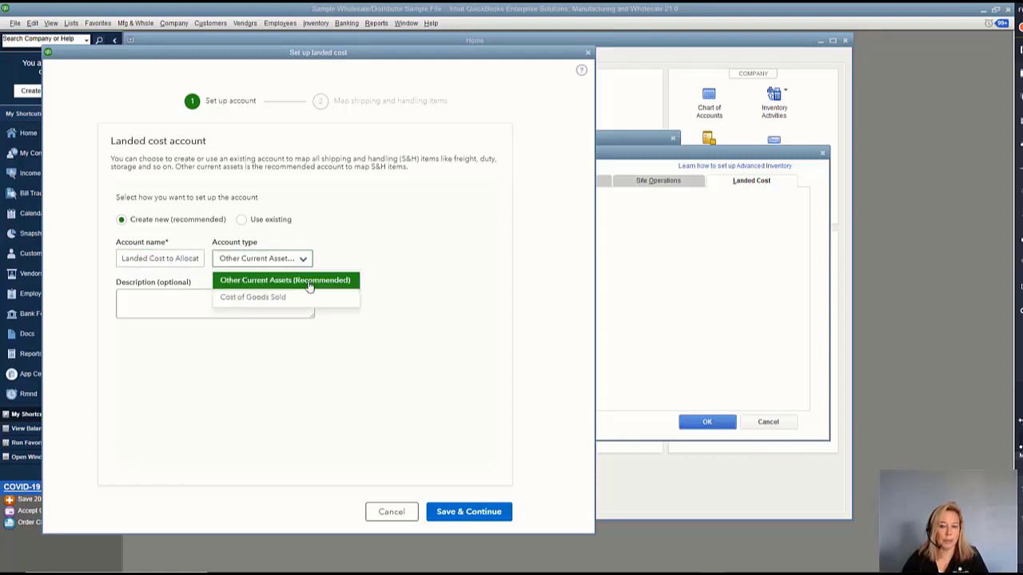
{"action": "left_click", "coordinate": [310, 282]}
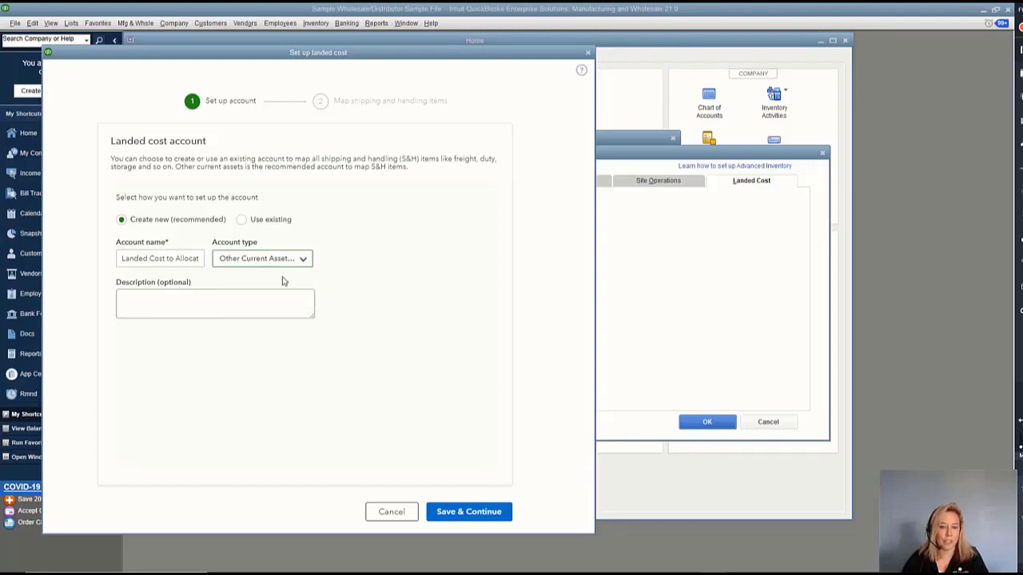
{"action": "left_click", "coordinate": [141, 295]}
{"action": "left_click", "coordinate": [141, 295]}
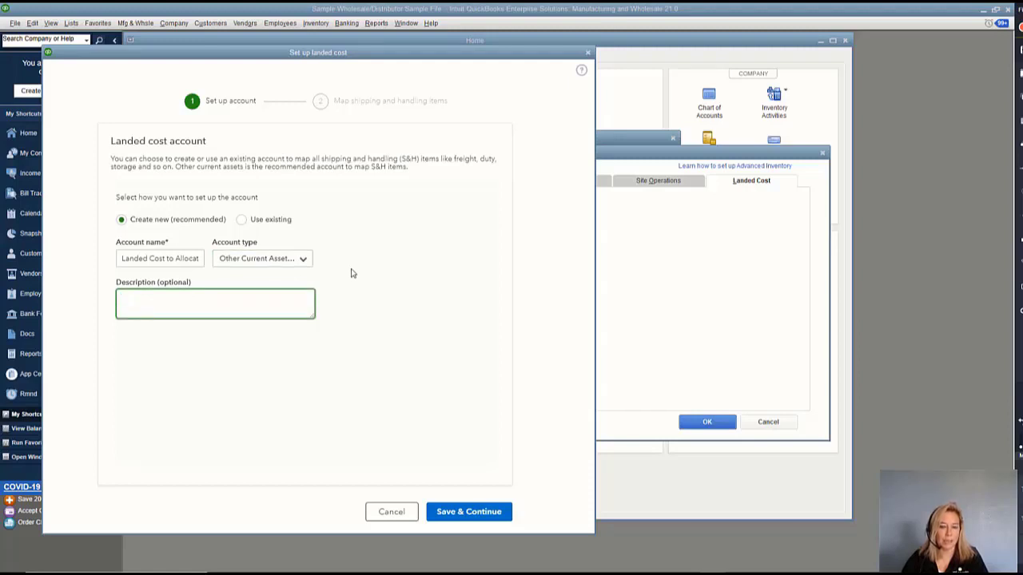
{"action": "type", "text": "Ass"}
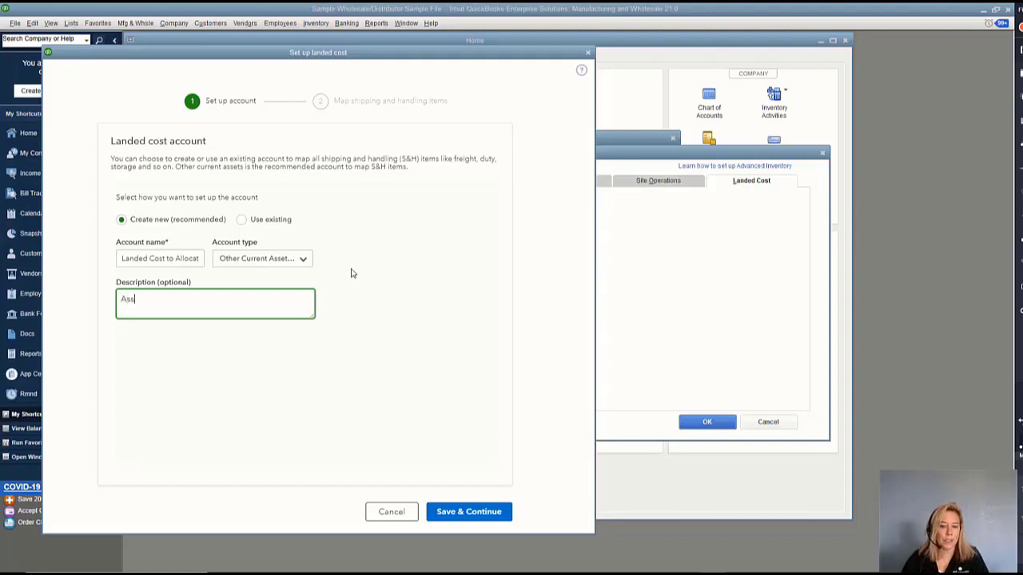
{"action": "type", "text": "ign vendor"}
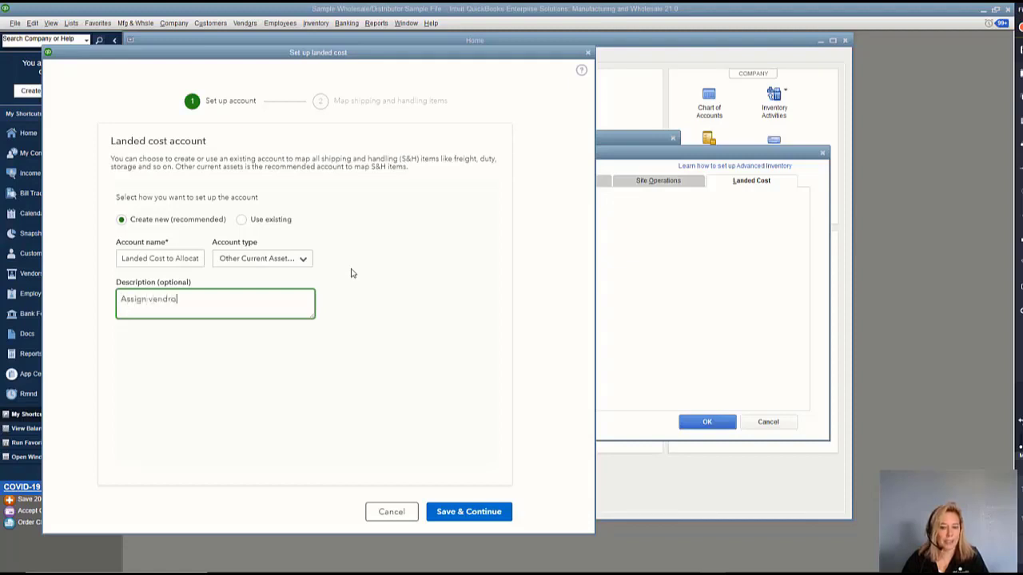
{"action": "type", "text": " bills"}
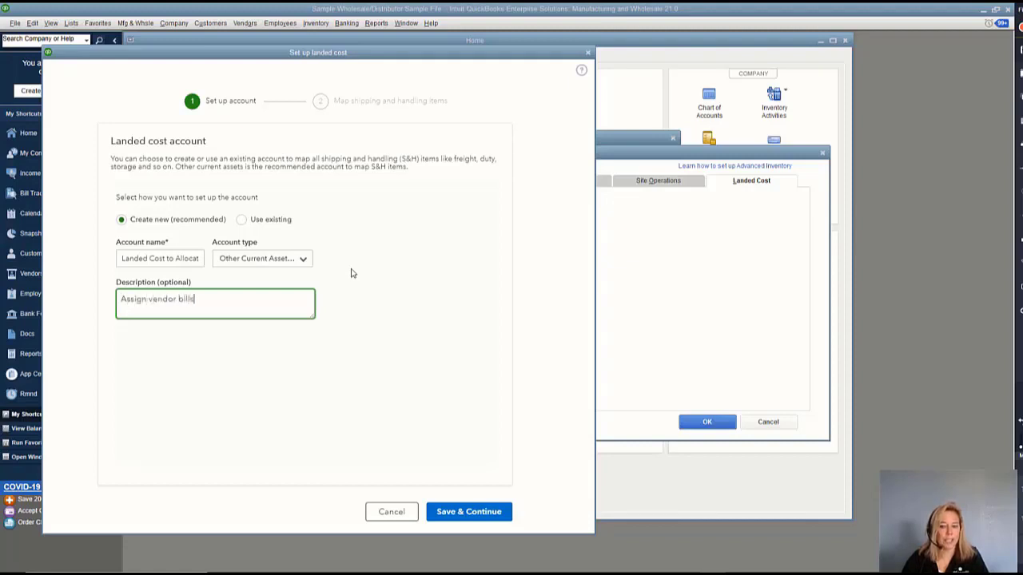
{"action": "type", "text": " for frei"}
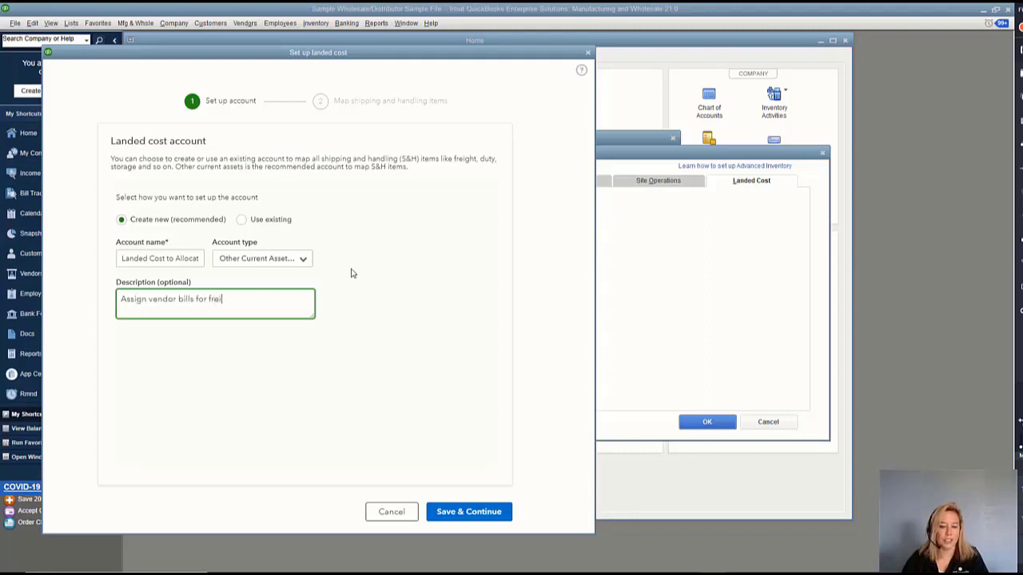
{"action": "type", "text": "ght, cus"}
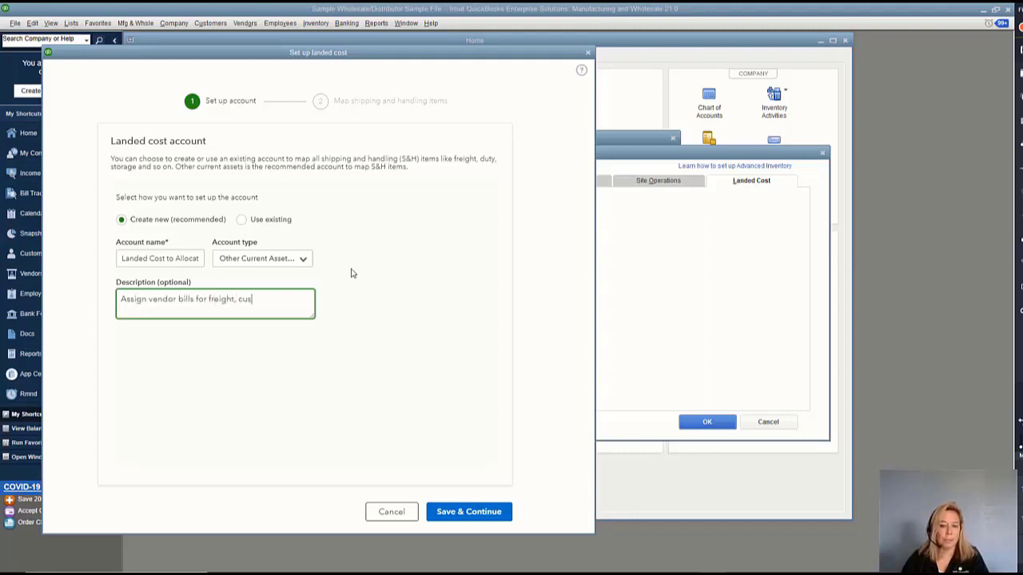
{"action": "type", "text": "tom duties"}
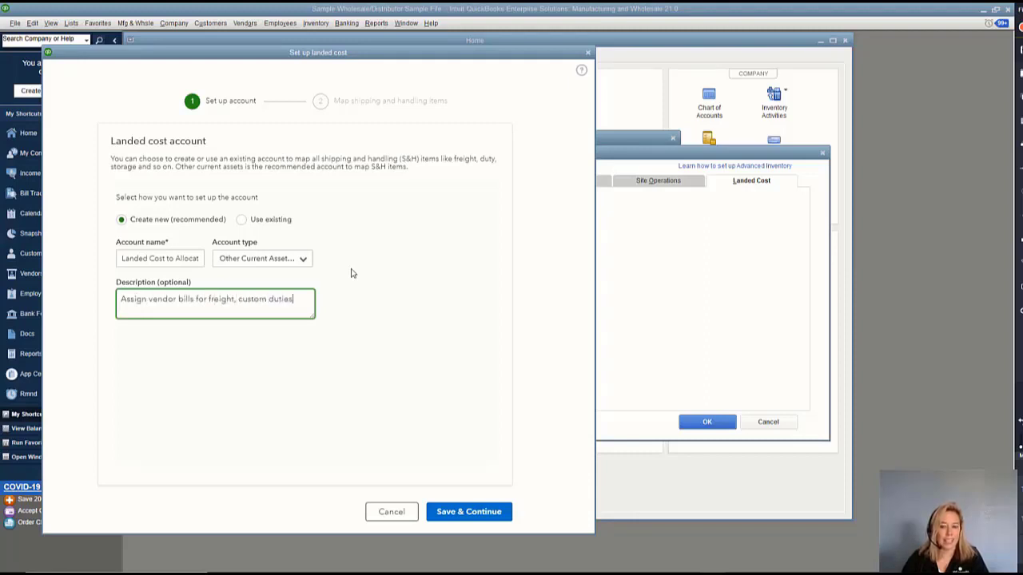
{"action": "type", "text": " to allocate"}
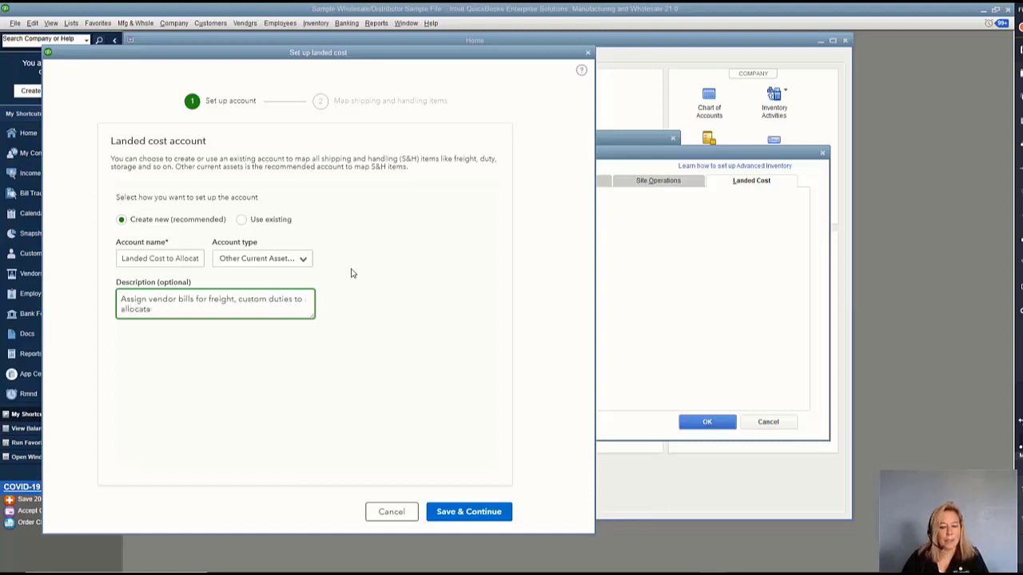
{"action": "type", "text": "."}
{"action": "left_click", "coordinate": [446, 512]}
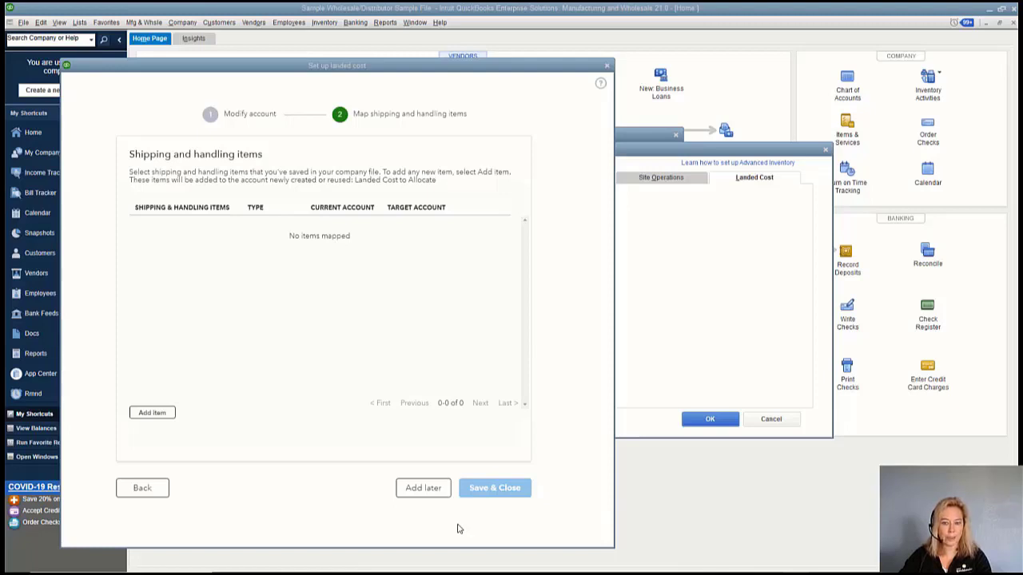
Skip shipping item mapping after removing the Fin Chg row, confirm setup complete, and close Preferences.
{"action": "left_click", "coordinate": [165, 414]}
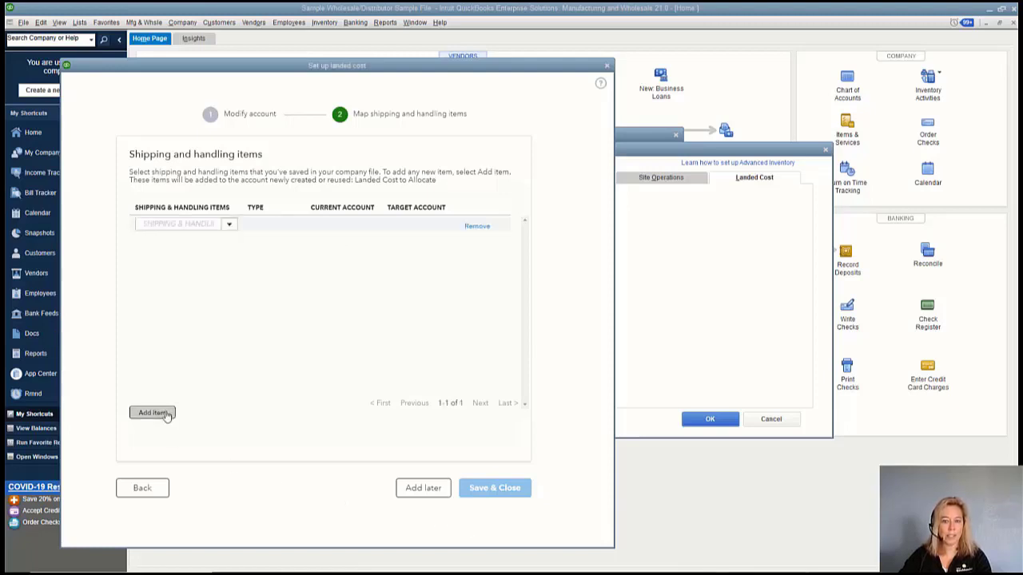
{"action": "left_click", "coordinate": [229, 225]}
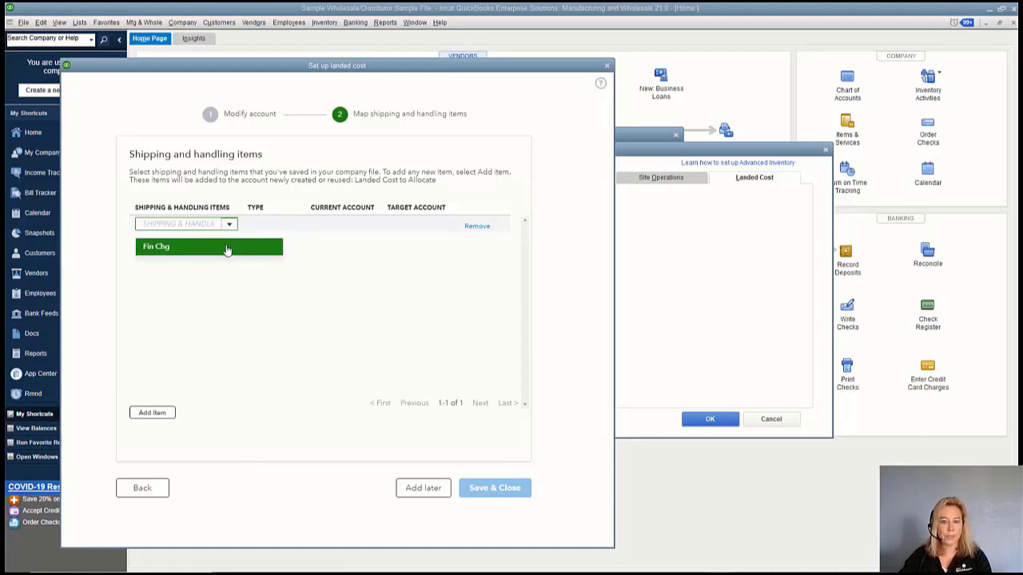
{"action": "left_click", "coordinate": [477, 227]}
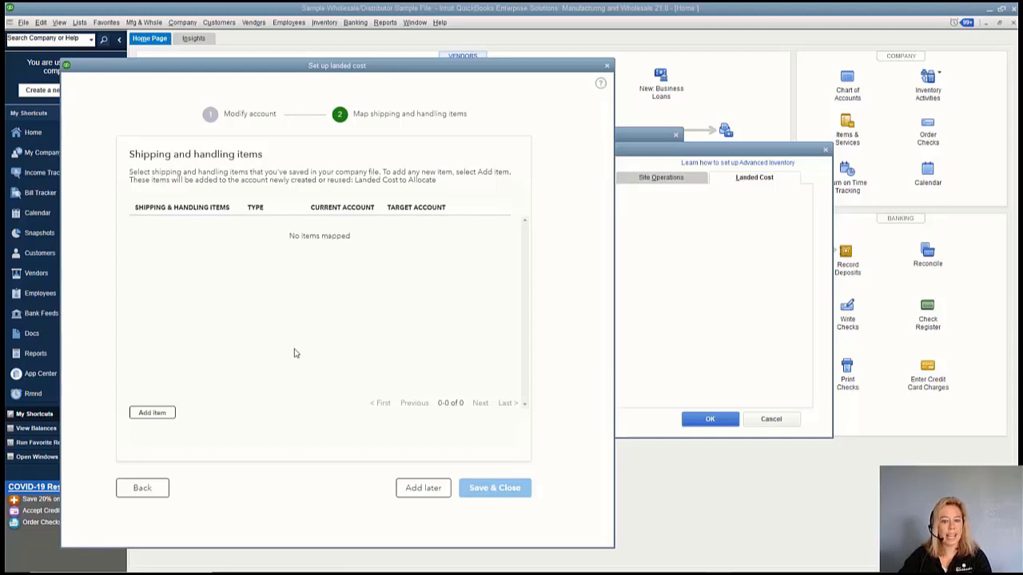
{"action": "left_click", "coordinate": [407, 490]}
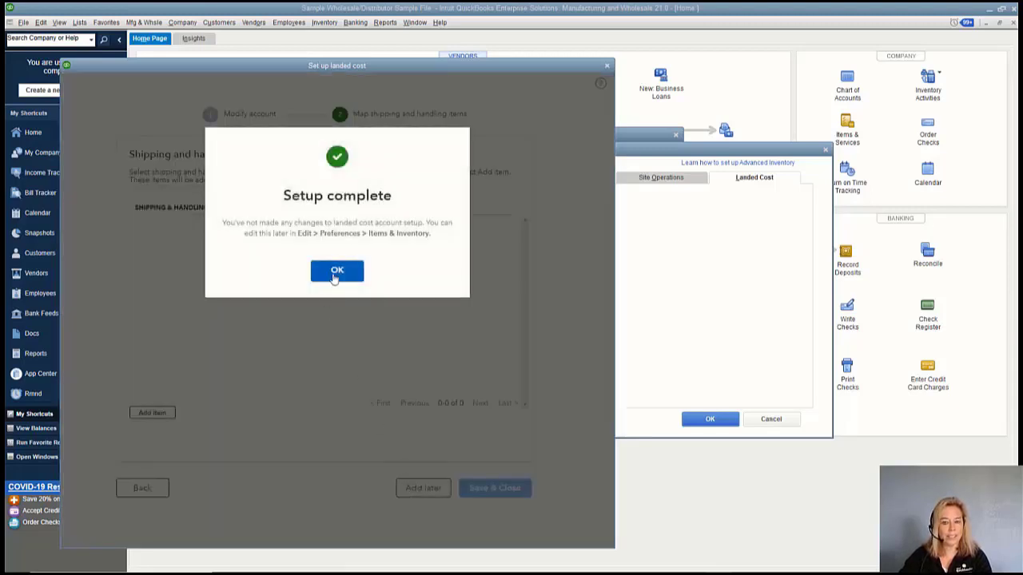
{"action": "left_click", "coordinate": [332, 273]}
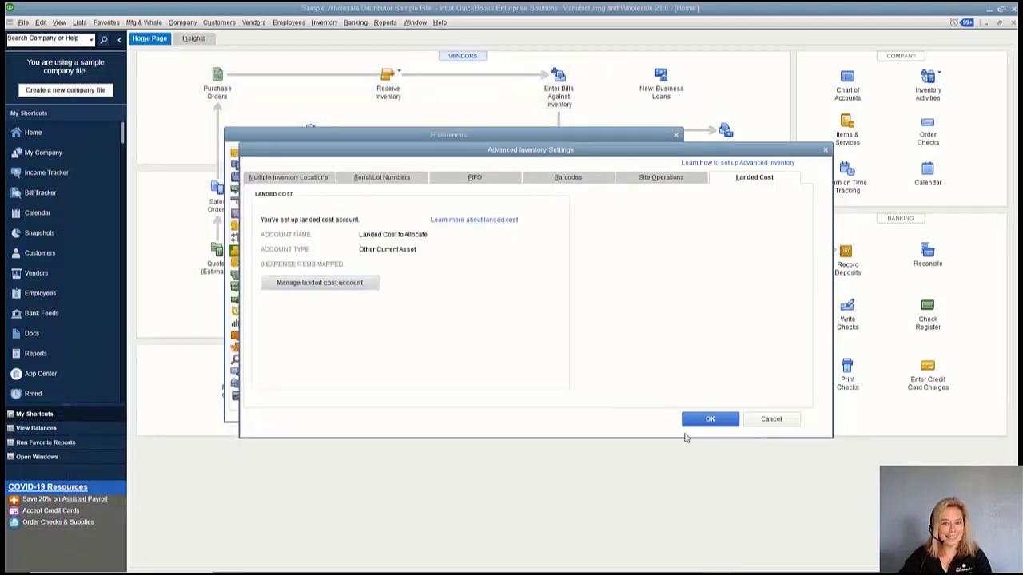
{"action": "left_click", "coordinate": [706, 422]}
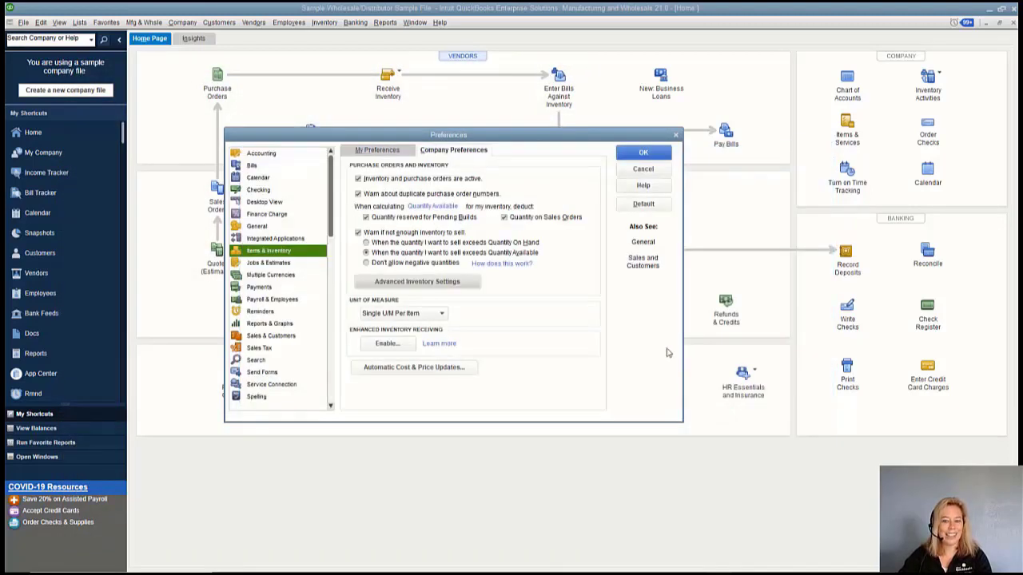
{"action": "left_click", "coordinate": [642, 155]}
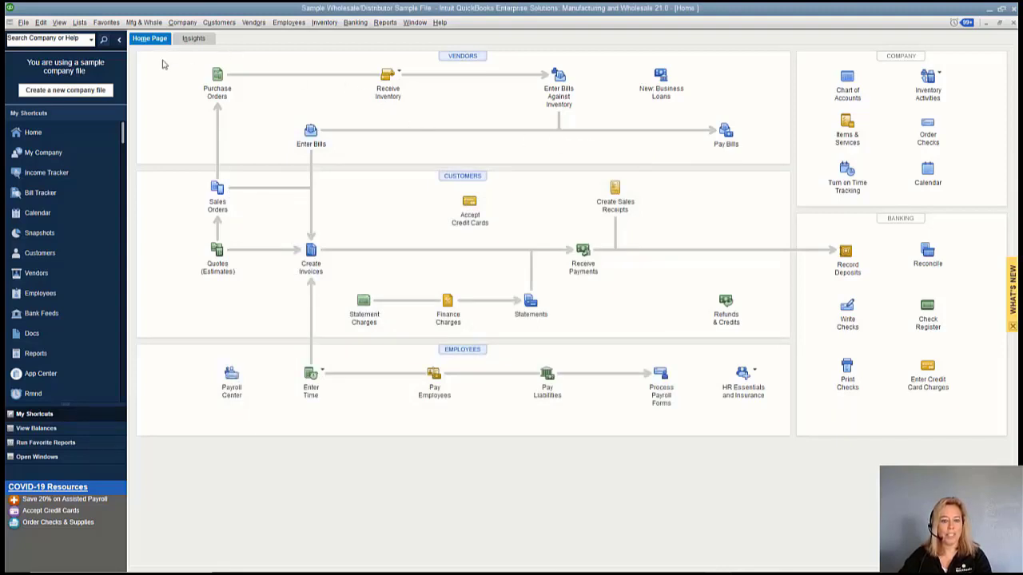
{"action": "left_click", "coordinate": [81, 23]}
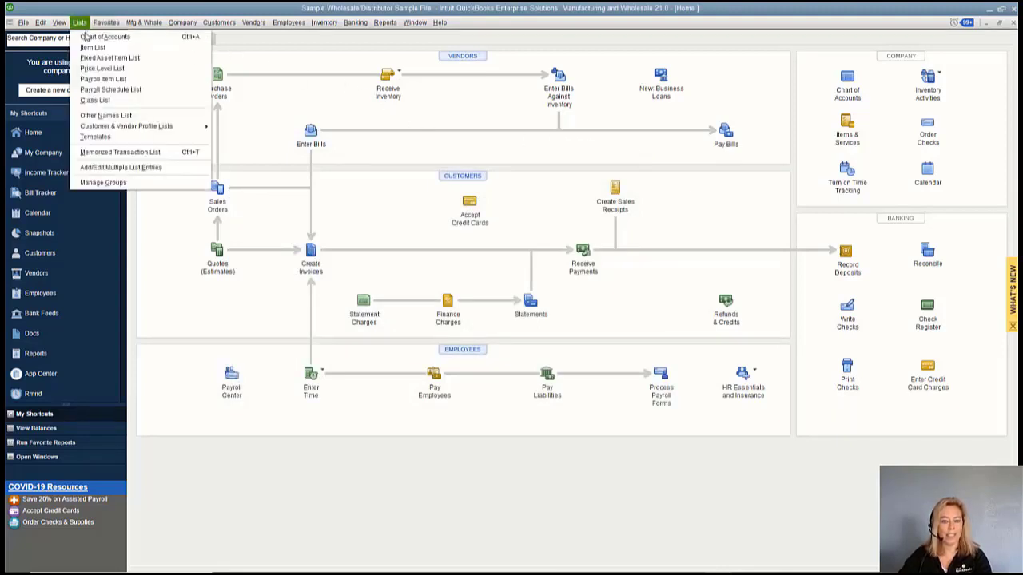
{"action": "left_click", "coordinate": [104, 37]}
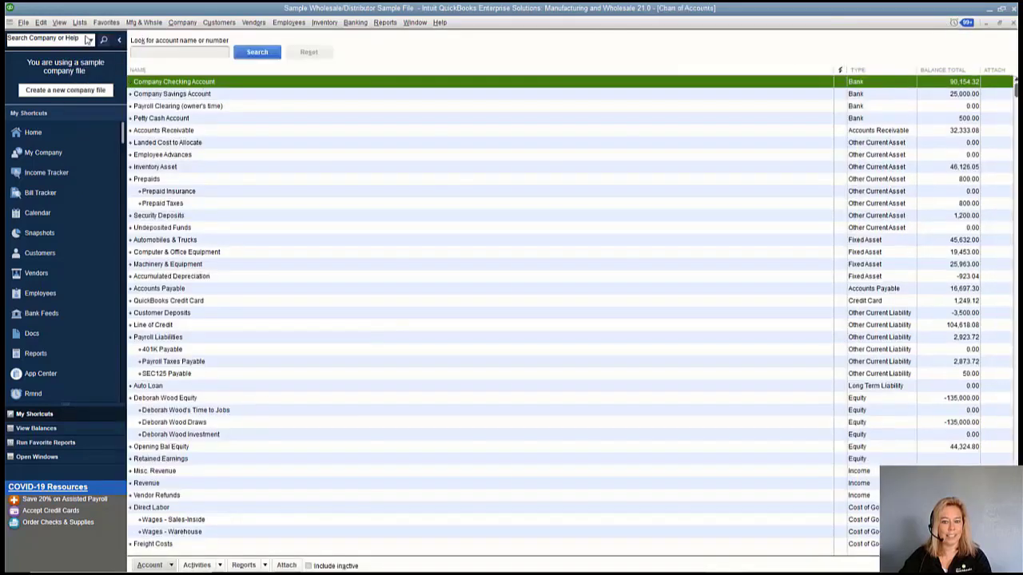
{"action": "left_click", "coordinate": [156, 144]}
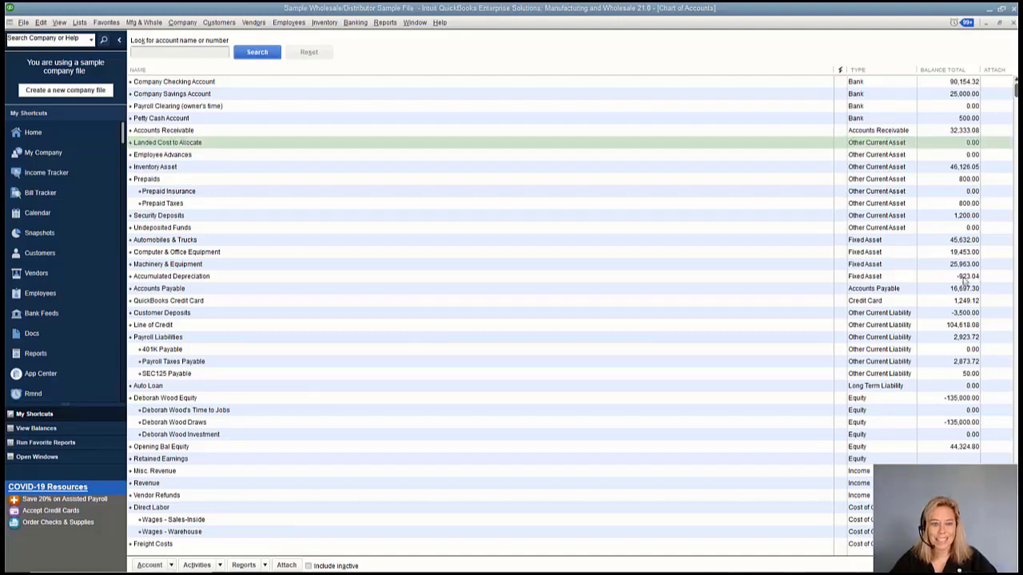
{"action": "left_click", "coordinate": [1013, 23]}
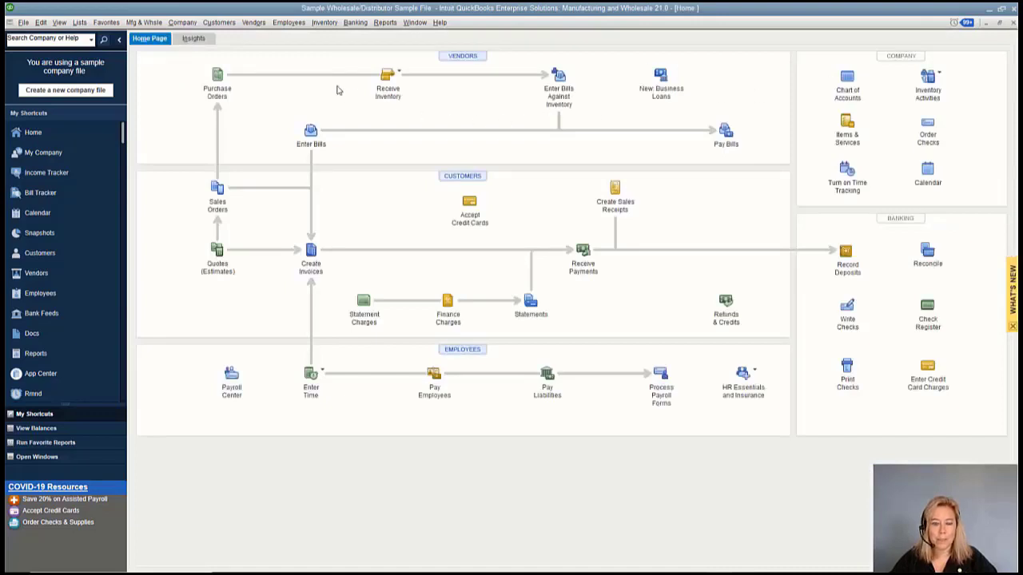
From the Item List, create a new item with its type set to Other Charge.
{"action": "left_click", "coordinate": [79, 22]}
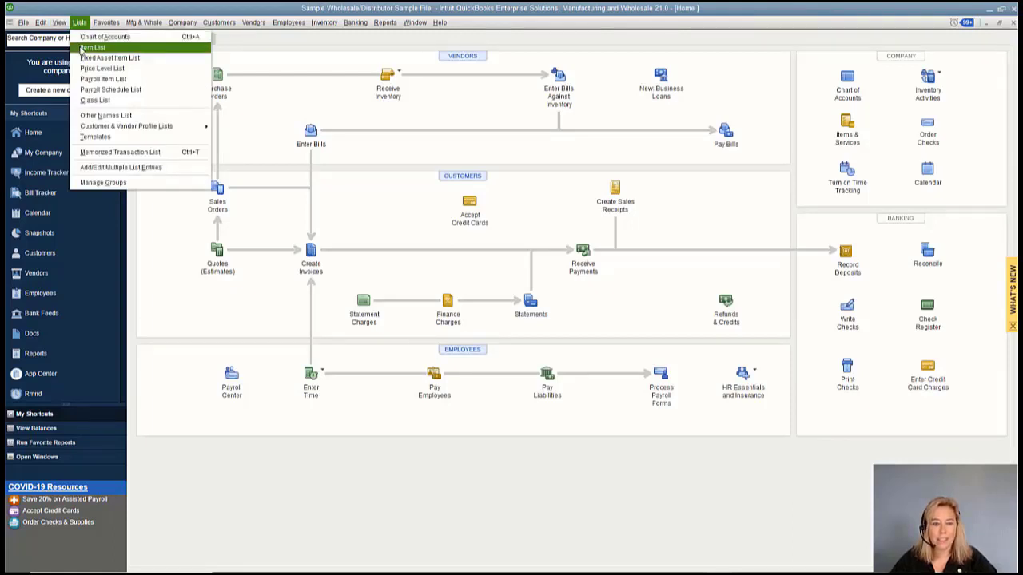
{"action": "left_click", "coordinate": [88, 48]}
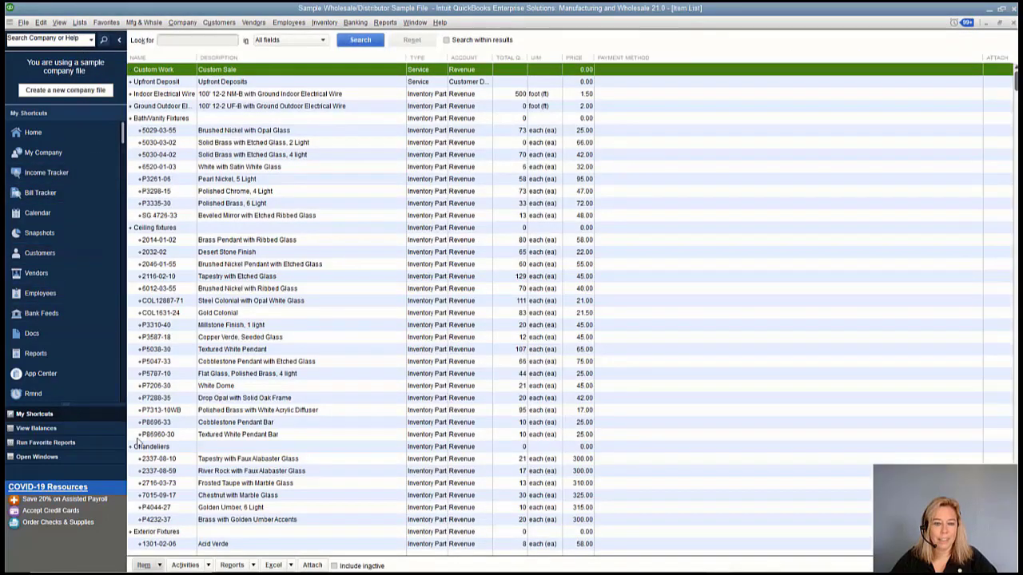
{"action": "left_click", "coordinate": [160, 564]}
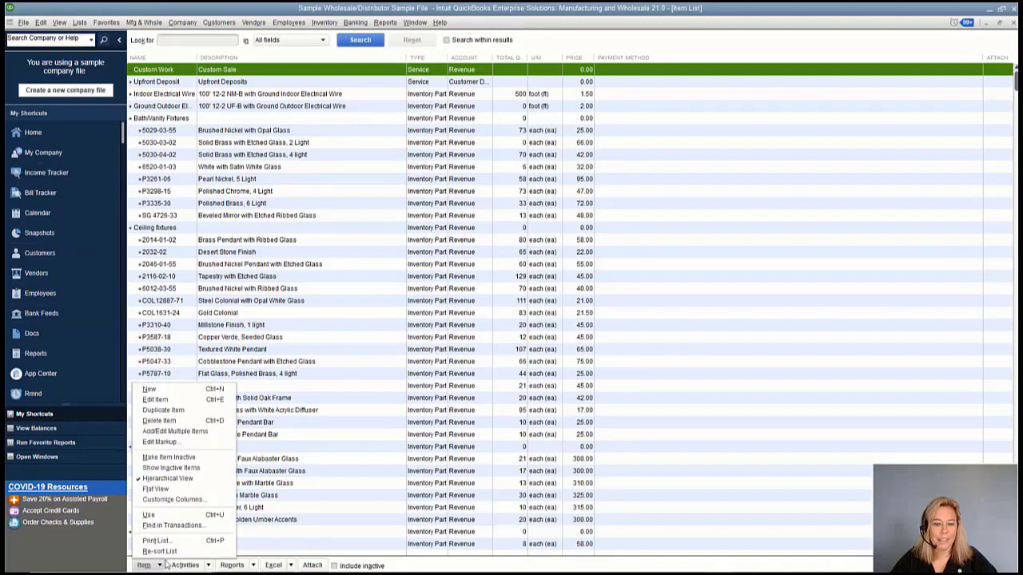
{"action": "left_click", "coordinate": [184, 390]}
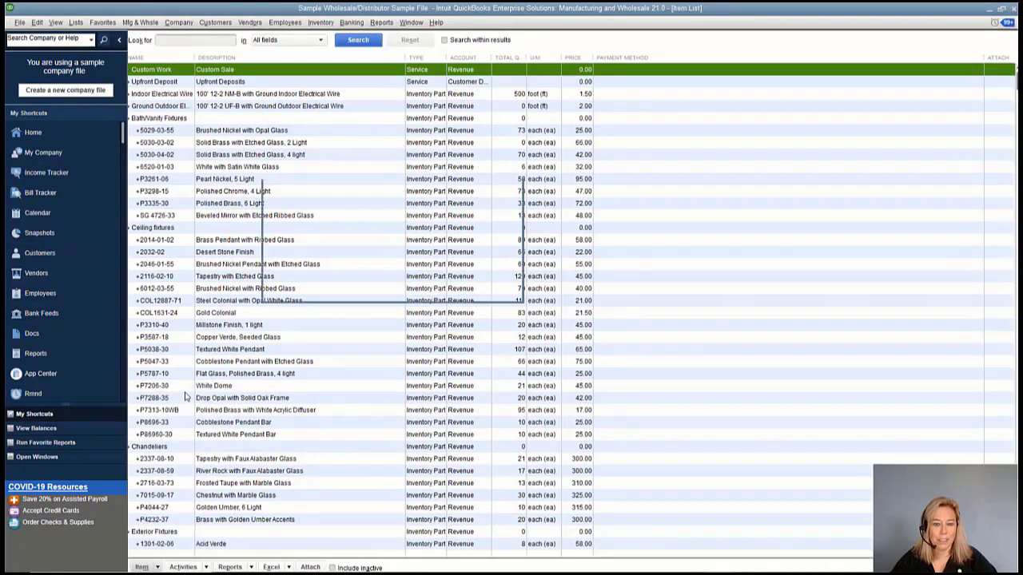
{"action": "left_click", "coordinate": [167, 115]}
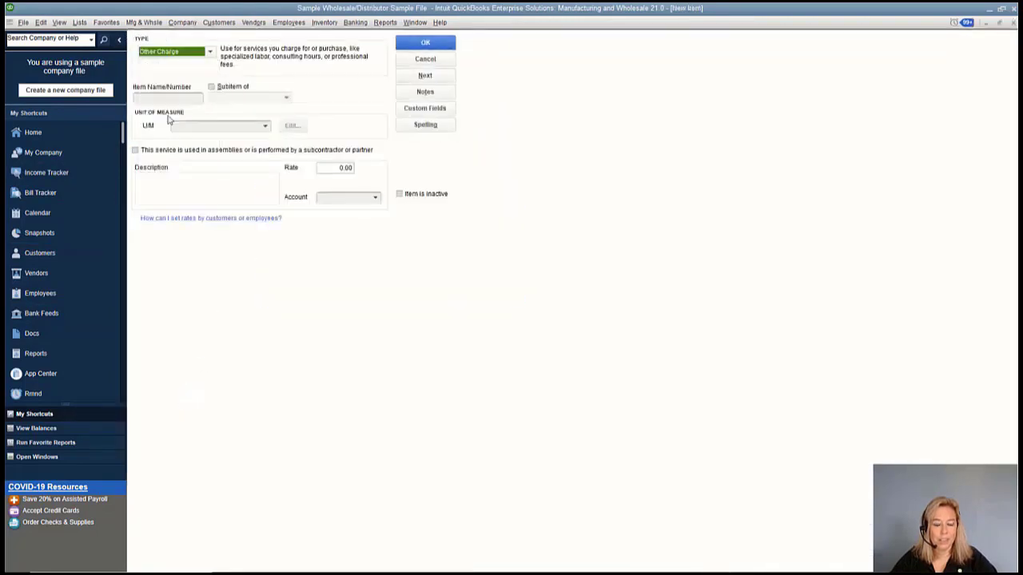
Name the item 'Shipping & Handling', mark it reimbursable, and give it the description 'Shipping & Handling'.
{"action": "left_click", "coordinate": [156, 97]}
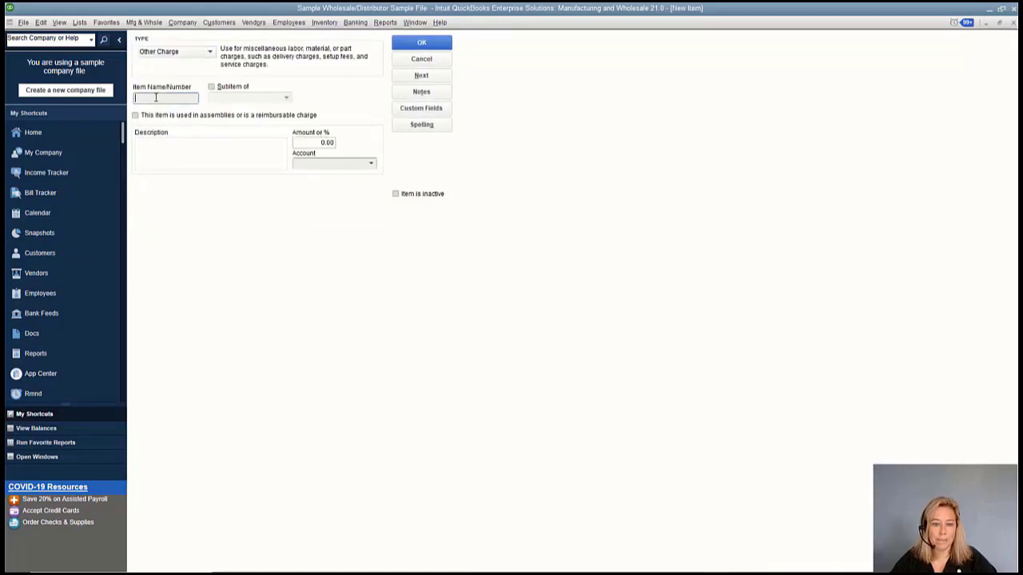
{"action": "type", "text": "ipping"}
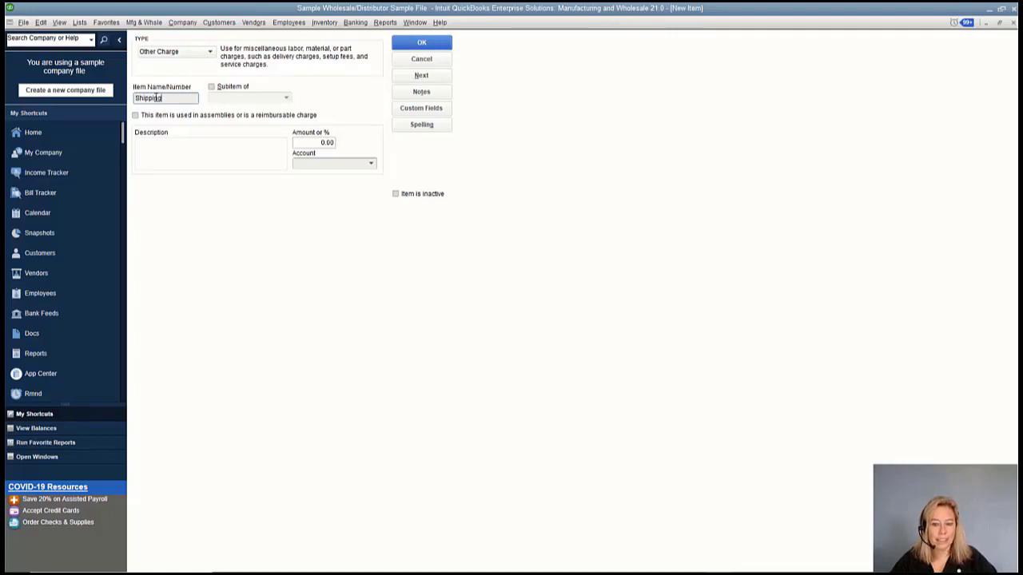
{"action": "type", "text": " & Handling"}
{"action": "key", "text": "Tab"}
{"action": "key", "text": "Tab"}
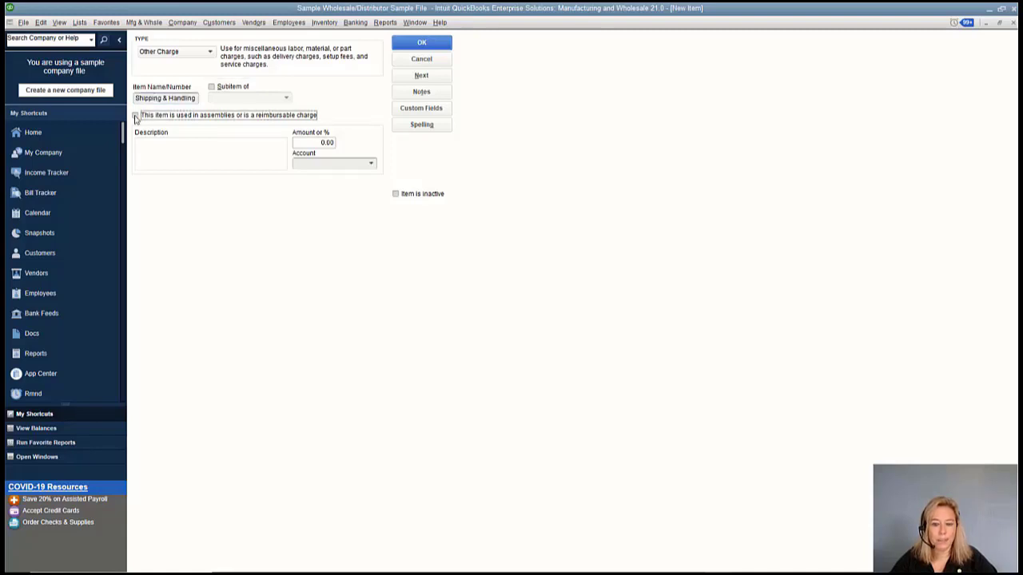
{"action": "left_click", "coordinate": [136, 117]}
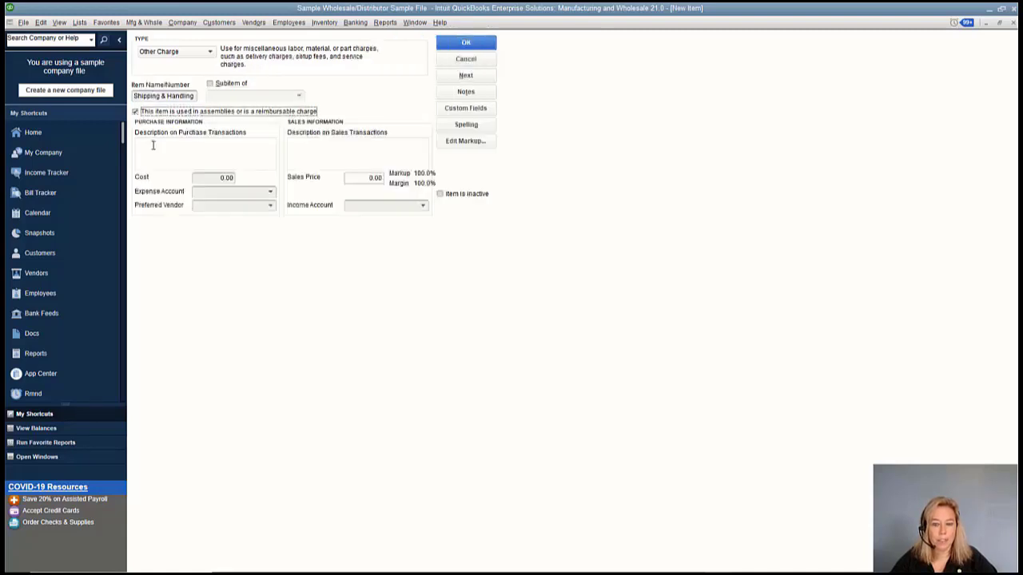
{"action": "left_click", "coordinate": [153, 145]}
{"action": "type", "text": "Shipping"}
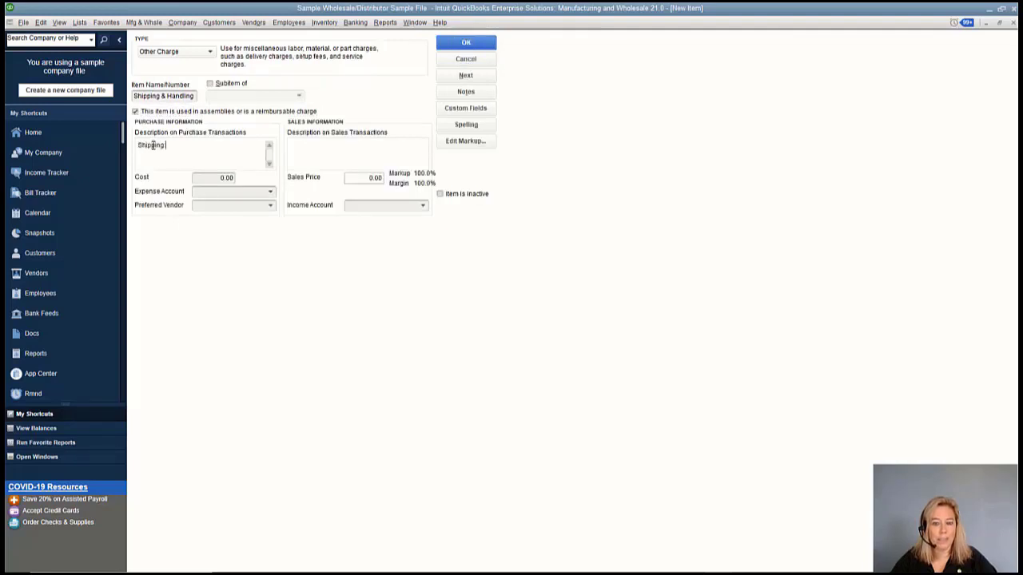
{"action": "type", "text": " & Handling"}
{"action": "key", "text": "Tab"}
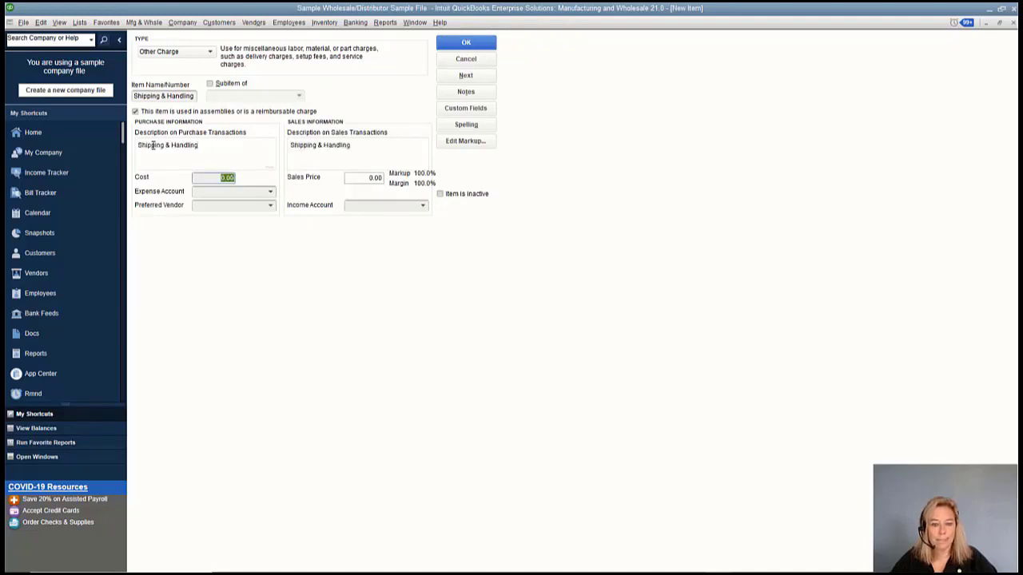
{"action": "key", "text": "Tab"}
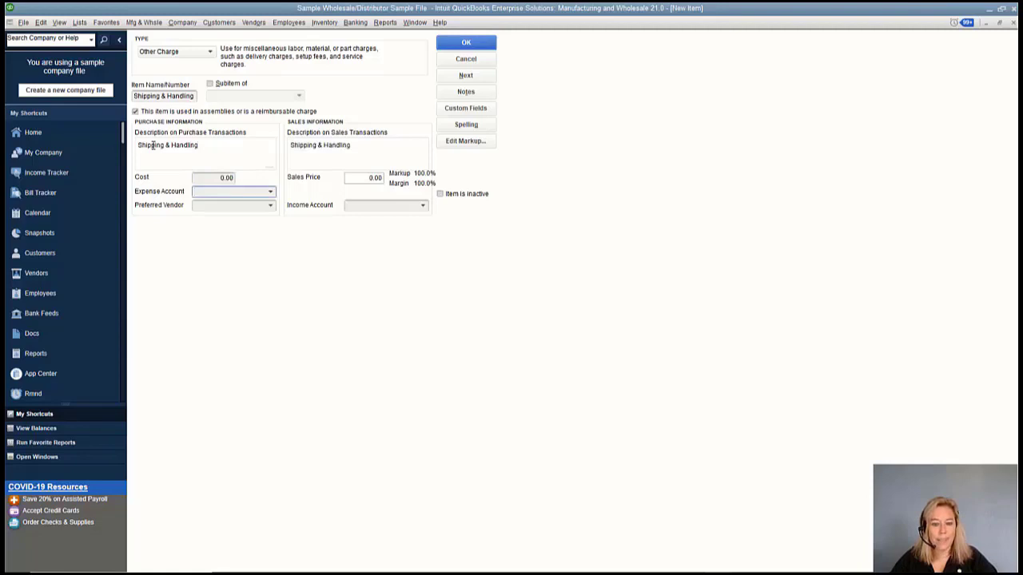
Set expense account Landed Cost to Allocate and income account Misc. Revenue, then save the item.
{"action": "left_click", "coordinate": [271, 195]}
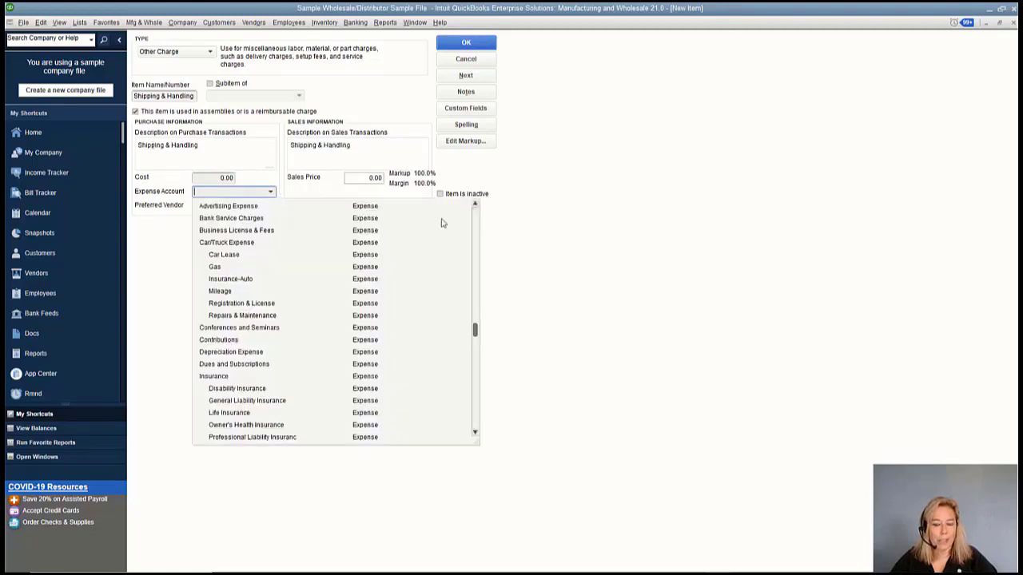
{"action": "left_click", "coordinate": [475, 219]}
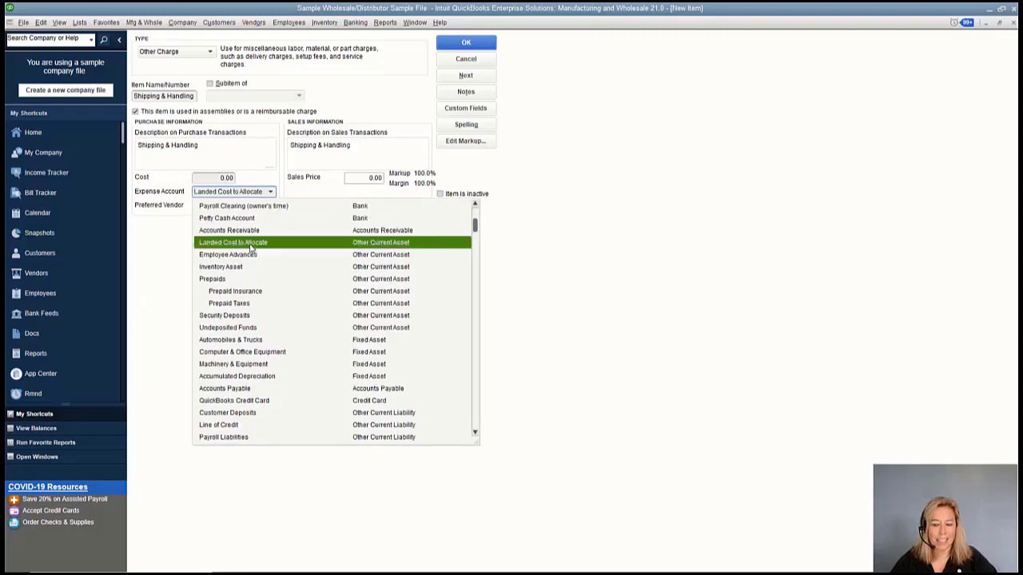
{"action": "left_click", "coordinate": [250, 243]}
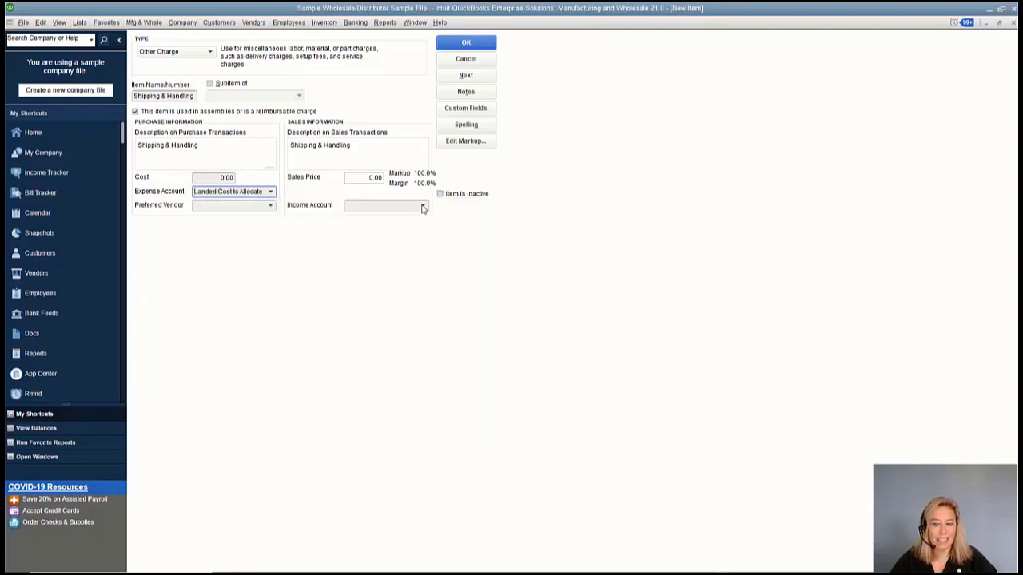
{"action": "left_click", "coordinate": [423, 206]}
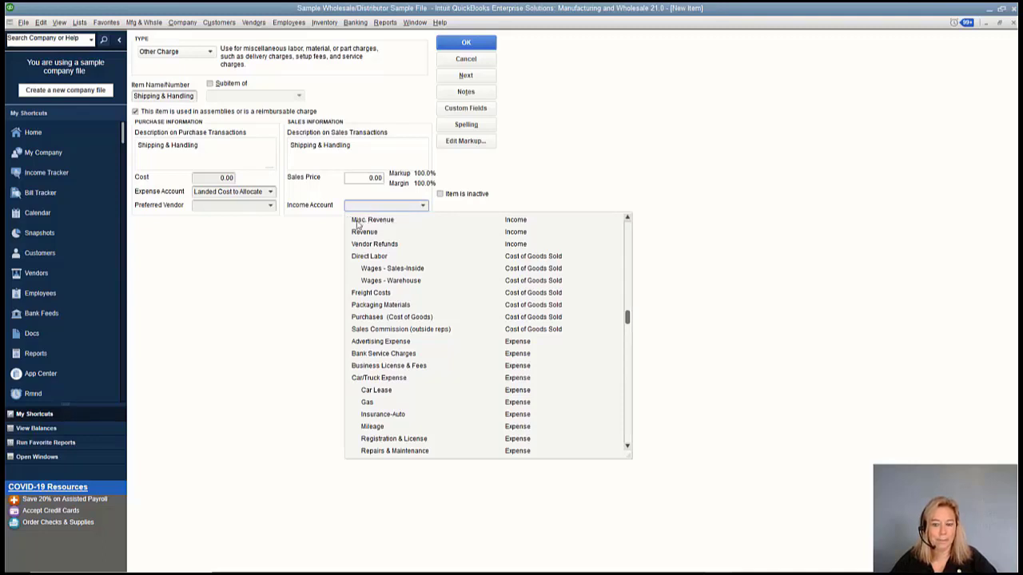
{"action": "left_click", "coordinate": [357, 221]}
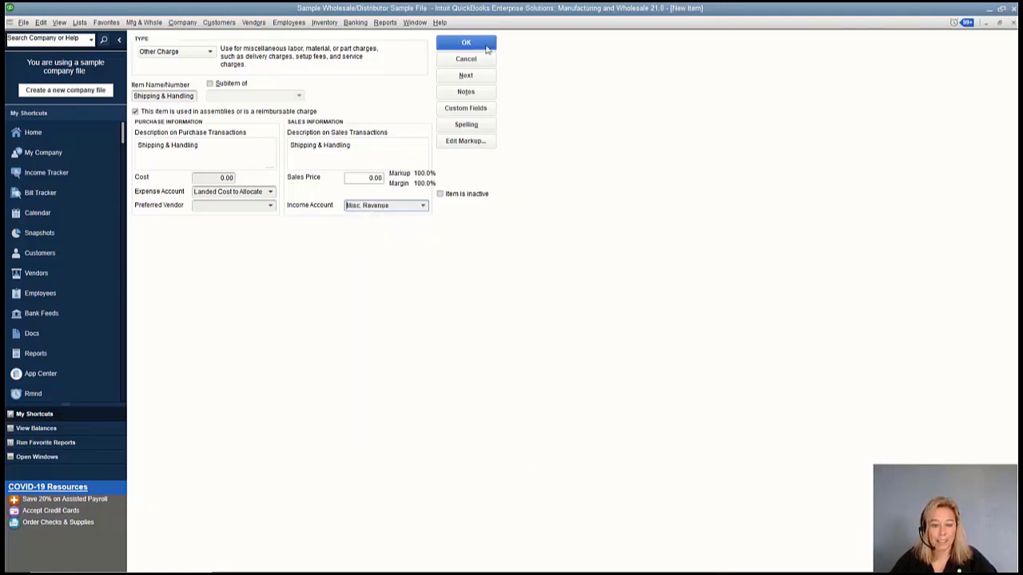
{"action": "left_click", "coordinate": [486, 46]}
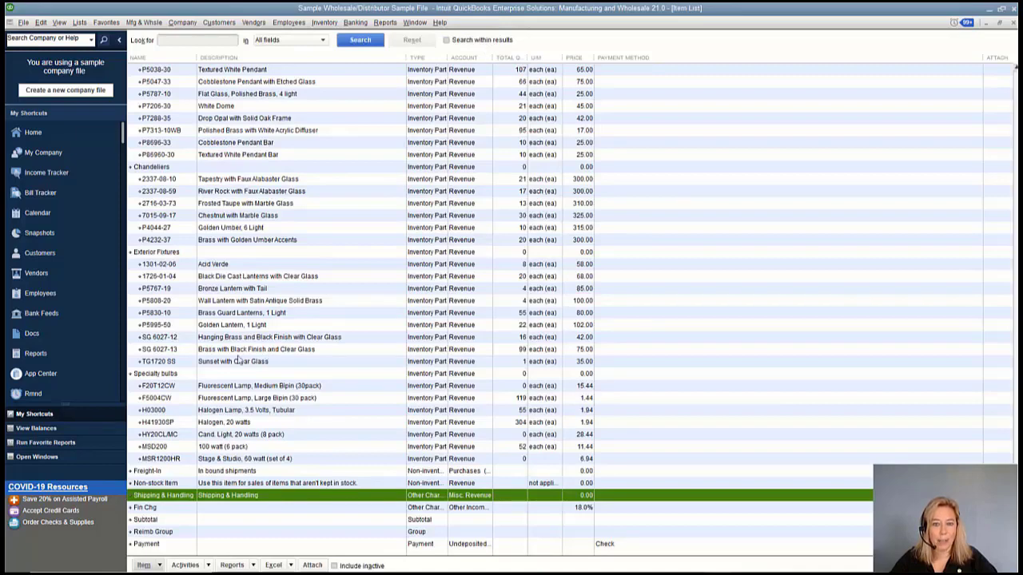
{"action": "left_click", "coordinate": [161, 565]}
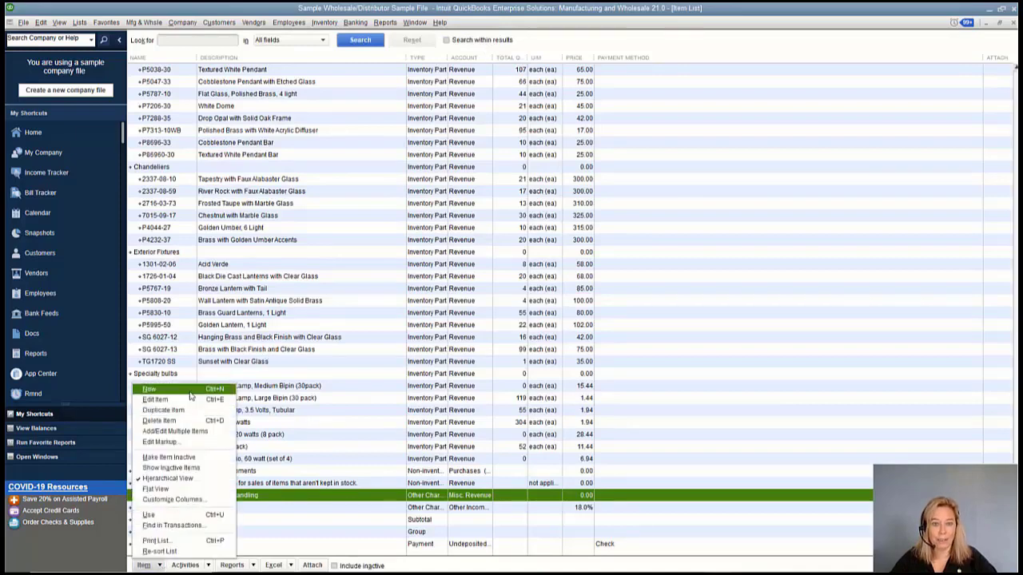
Start a new reimbursable Other Charge item for Custom Duty with purchase description 'Custom Duty'.
{"action": "left_click", "coordinate": [150, 388]}
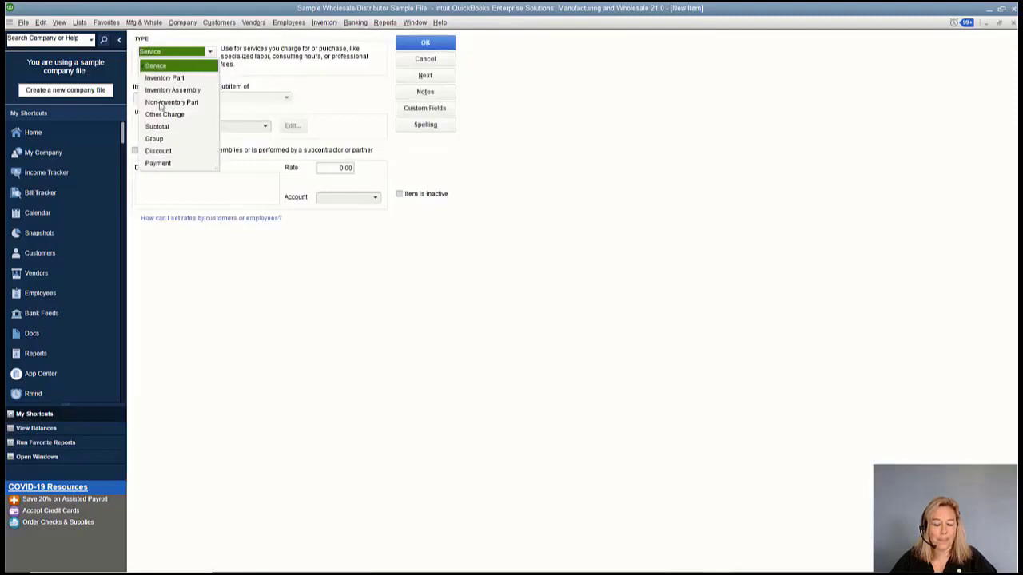
{"action": "left_click", "coordinate": [165, 114]}
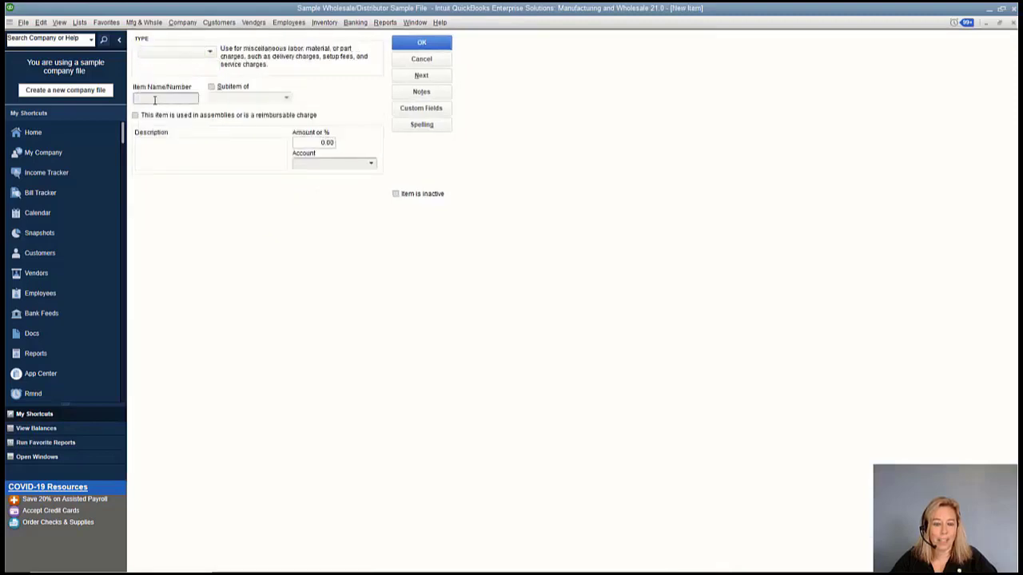
{"action": "type", "text": "Du"}
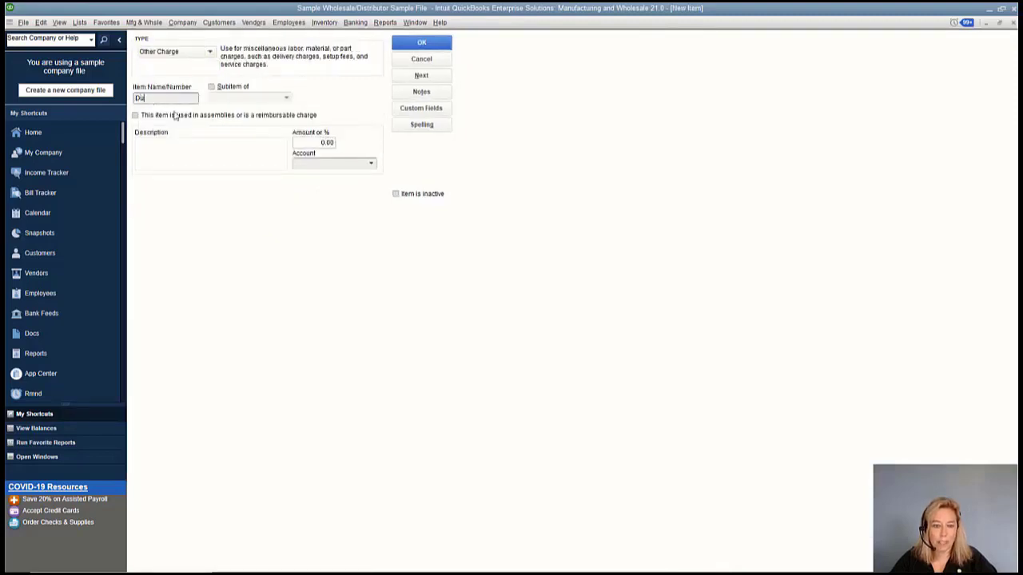
{"action": "type", "text": "ties"}
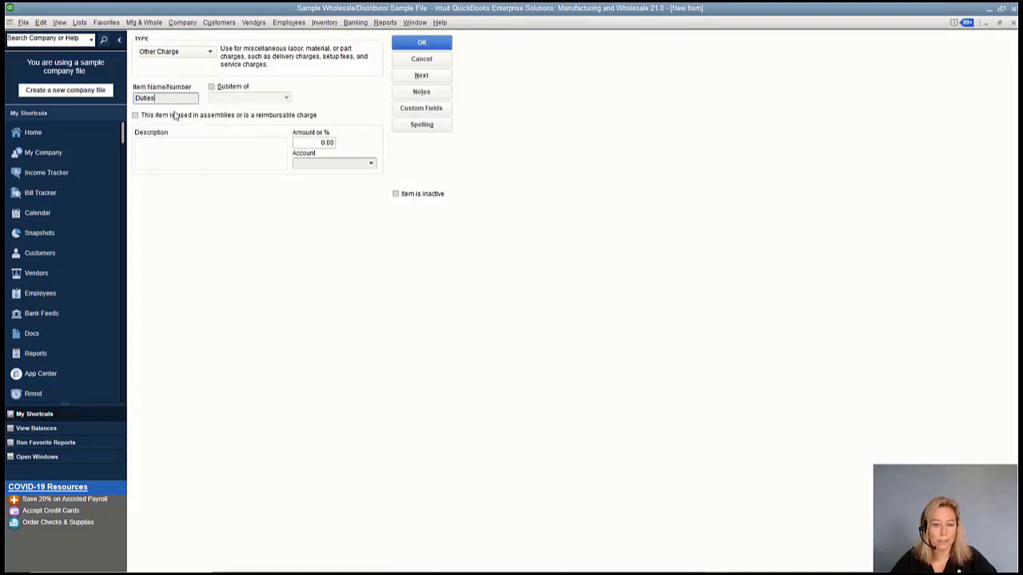
{"action": "key", "text": "BackSpace"}
{"action": "key", "text": "BackSpace"}
{"action": "left_click", "coordinate": [135, 115]}
{"action": "left_click", "coordinate": [152, 143]}
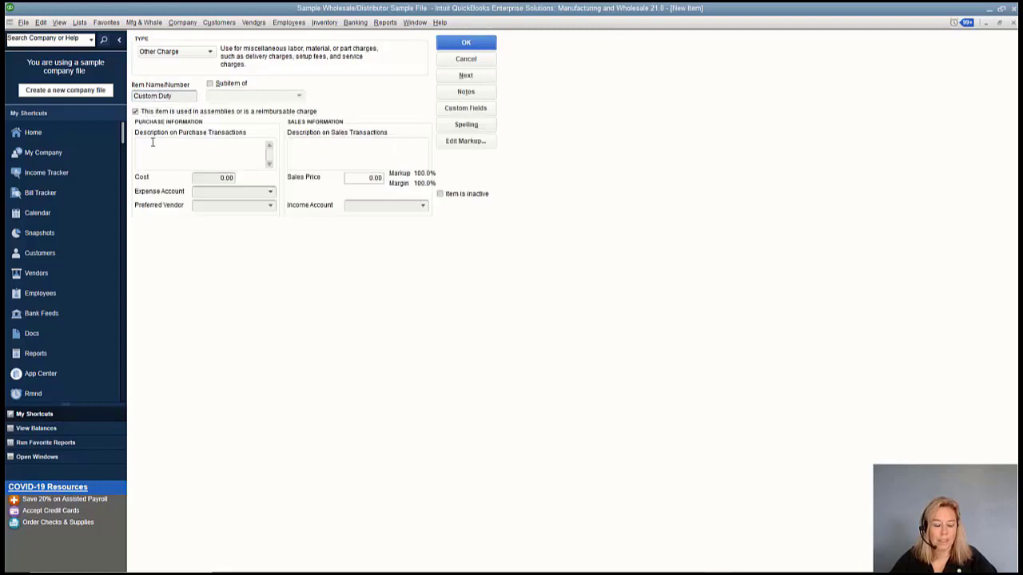
{"action": "type", "text": "Custom Duty"}
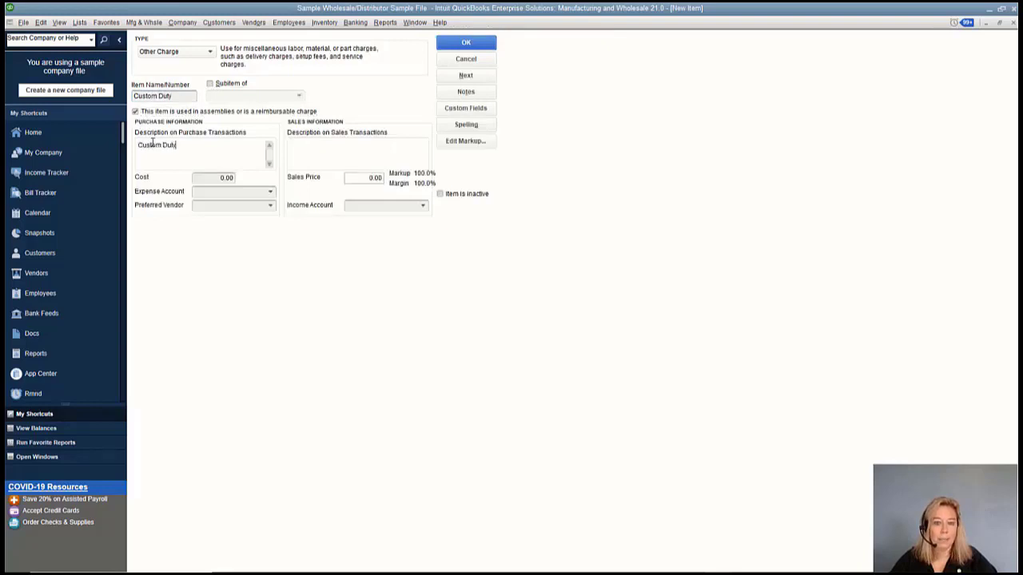
{"action": "key", "text": "Tab"}
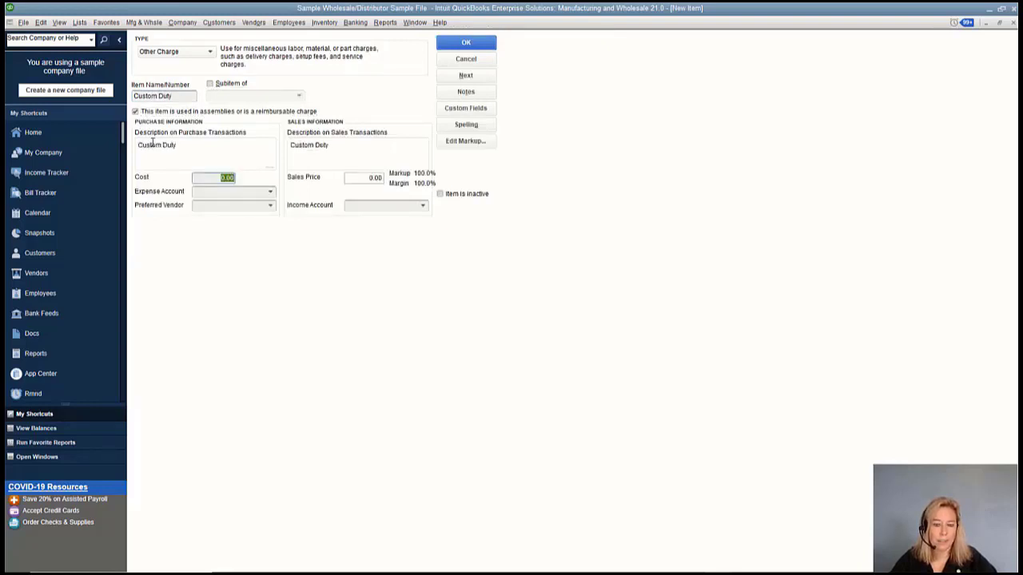
Map Custom Duty to expense account Landed Cost to Allocate and income account Misc. Revenue, and save it.
{"action": "left_click", "coordinate": [270, 193]}
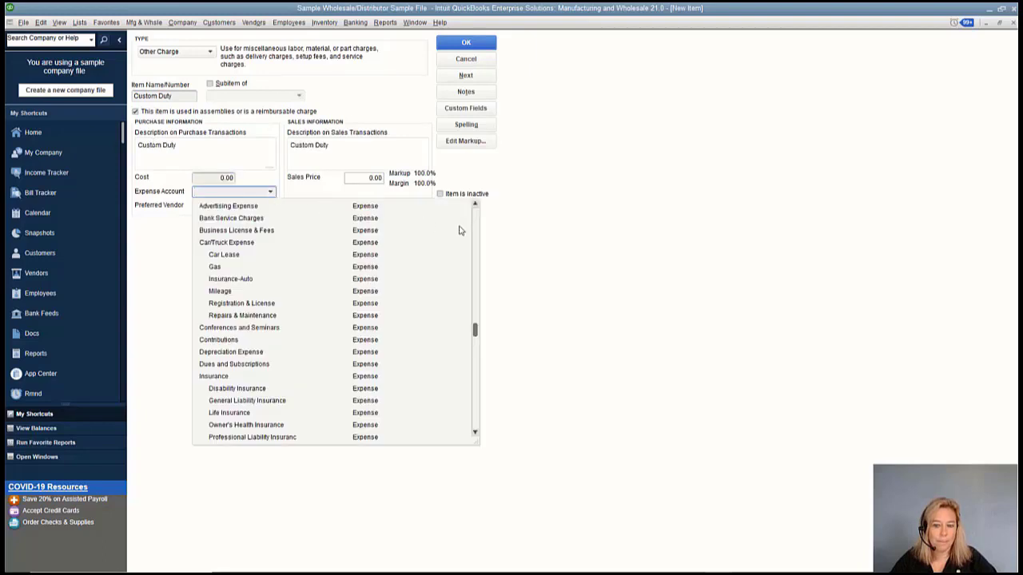
{"action": "scroll", "coordinate": [471, 223], "scroll_direction": "up", "scroll_amount": 15}
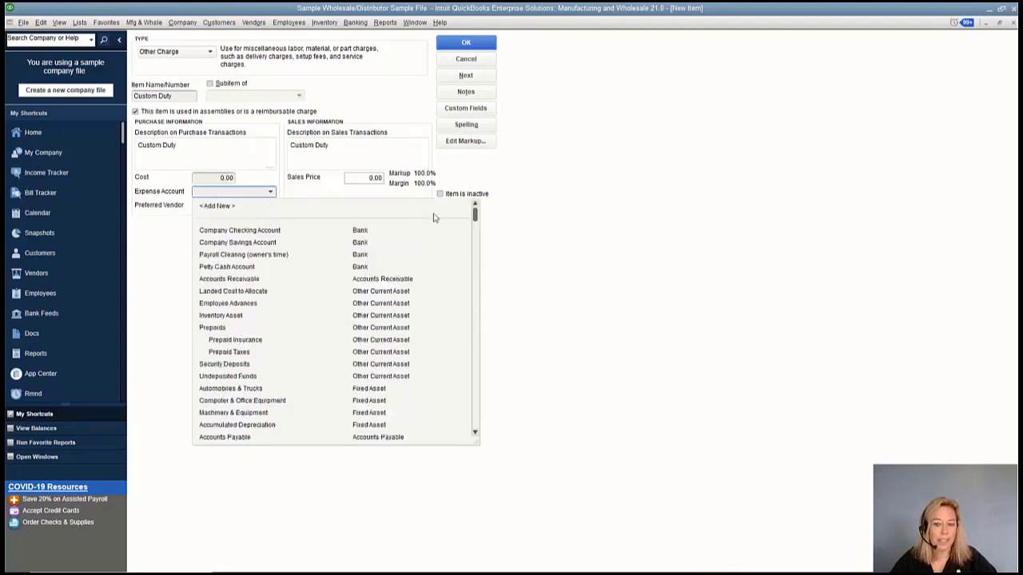
{"action": "left_click", "coordinate": [229, 292]}
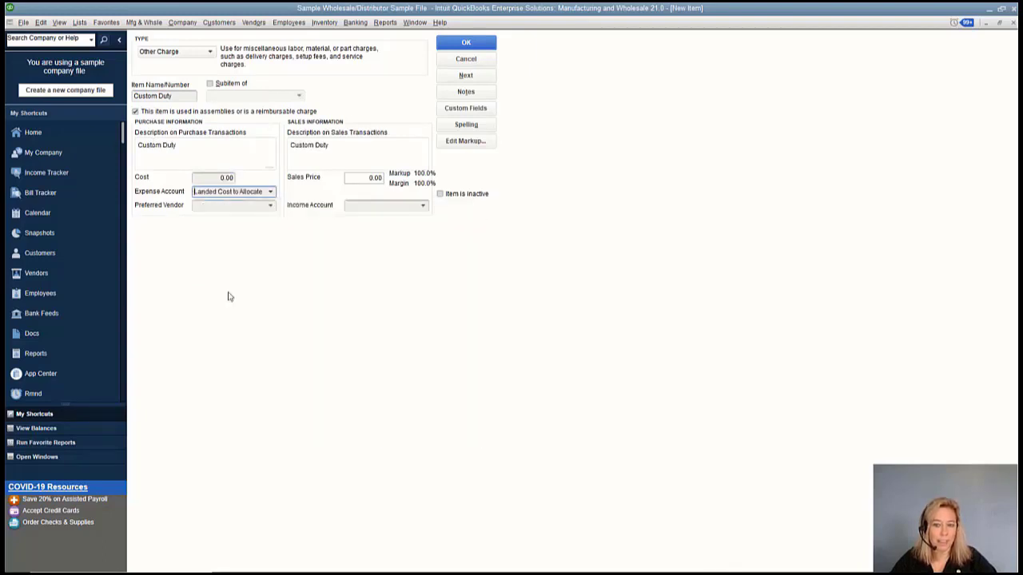
{"action": "left_click", "coordinate": [423, 206]}
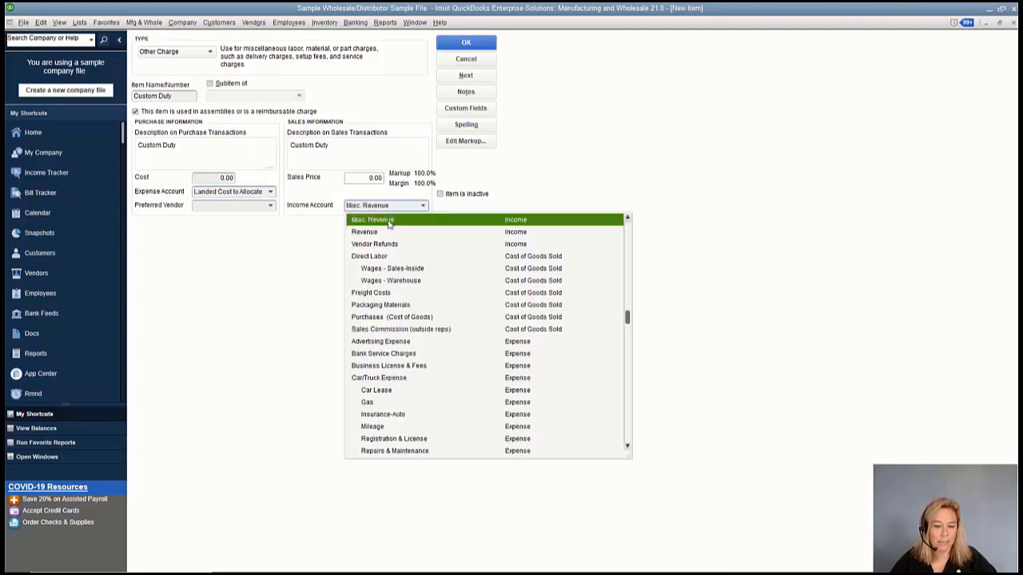
{"action": "left_click", "coordinate": [389, 225]}
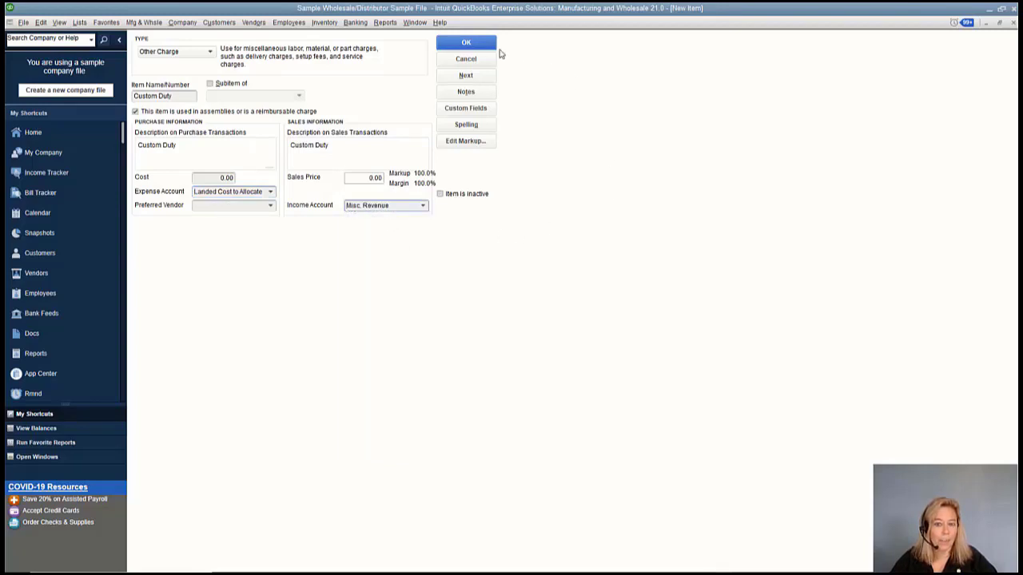
{"action": "left_click", "coordinate": [485, 45]}
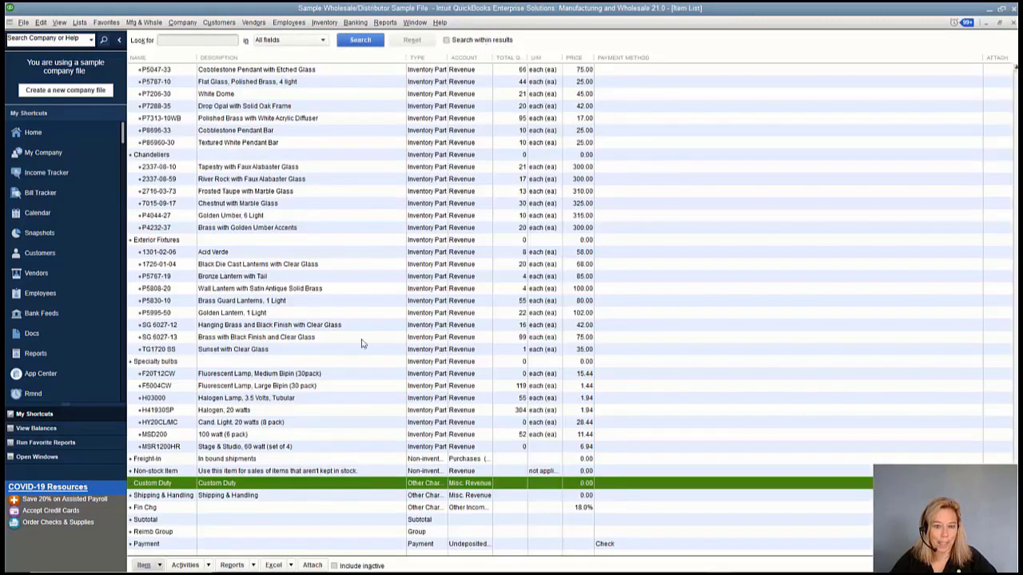
{"action": "left_click", "coordinate": [159, 565]}
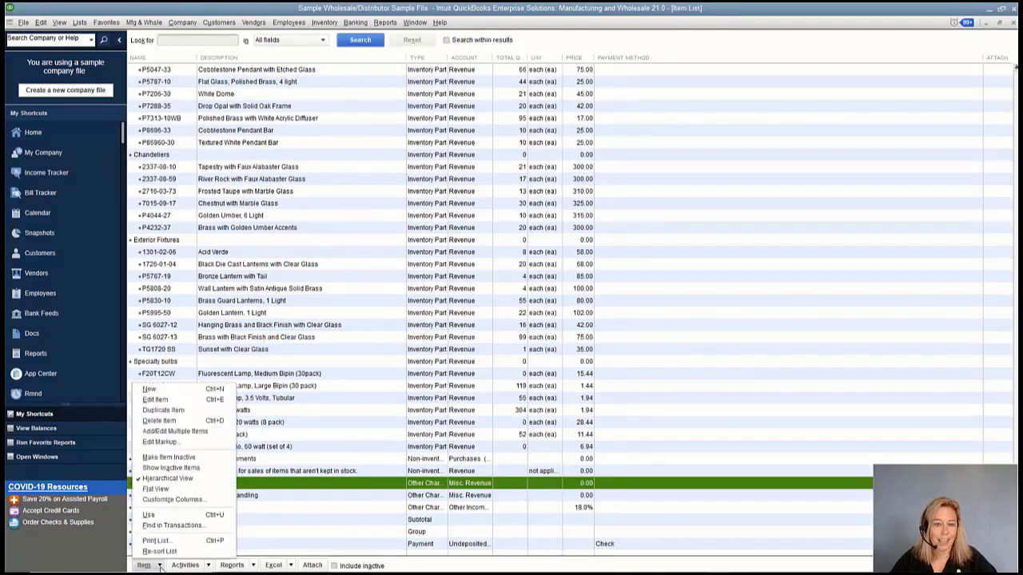
{"action": "left_click", "coordinate": [183, 392]}
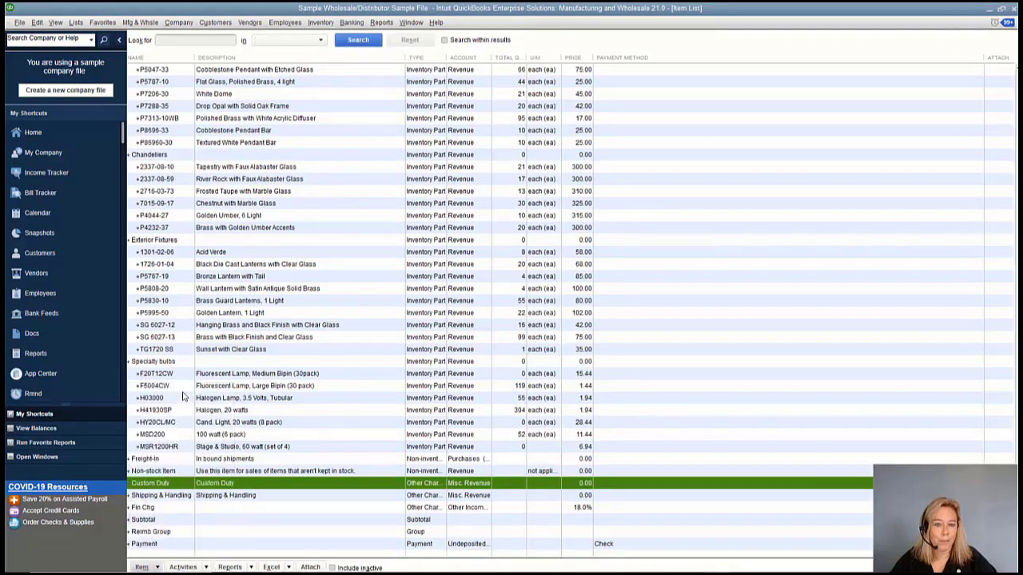
Make the new item a reimbursable Other Charge named Insurance, described 'Insurance on Shipment'.
{"action": "left_click", "coordinate": [165, 116]}
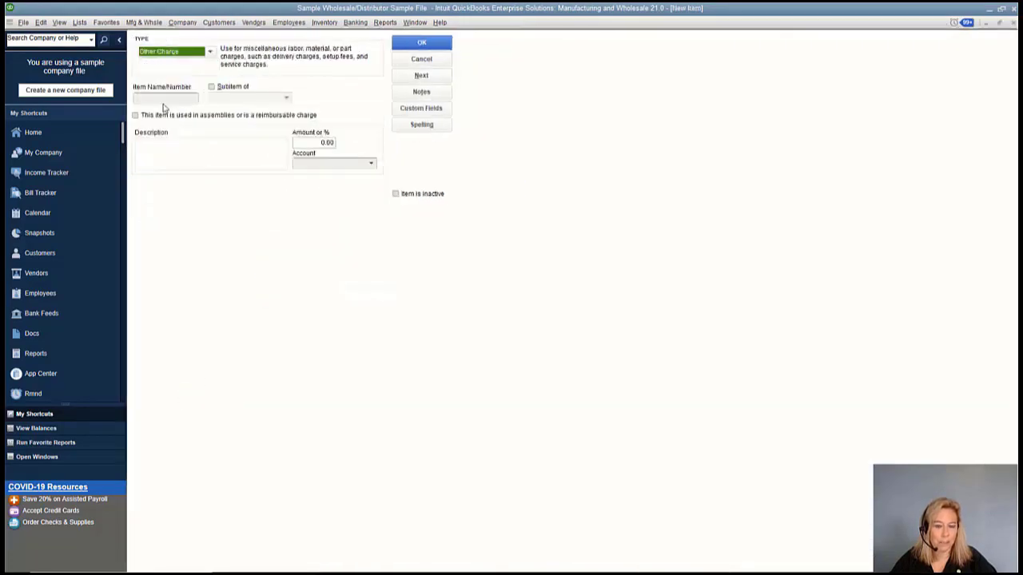
{"action": "left_click", "coordinate": [162, 98]}
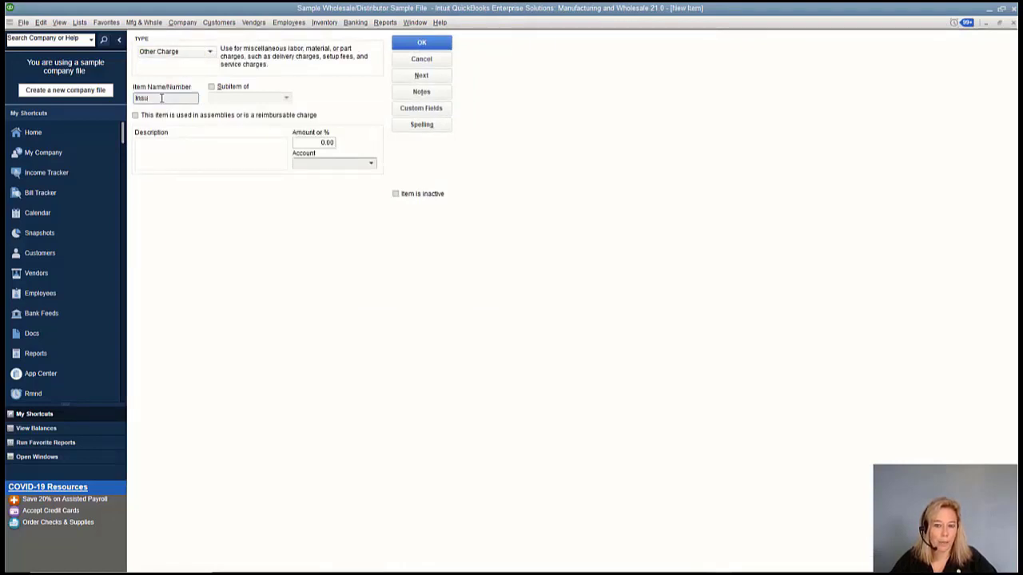
{"action": "type", "text": "Insurance"}
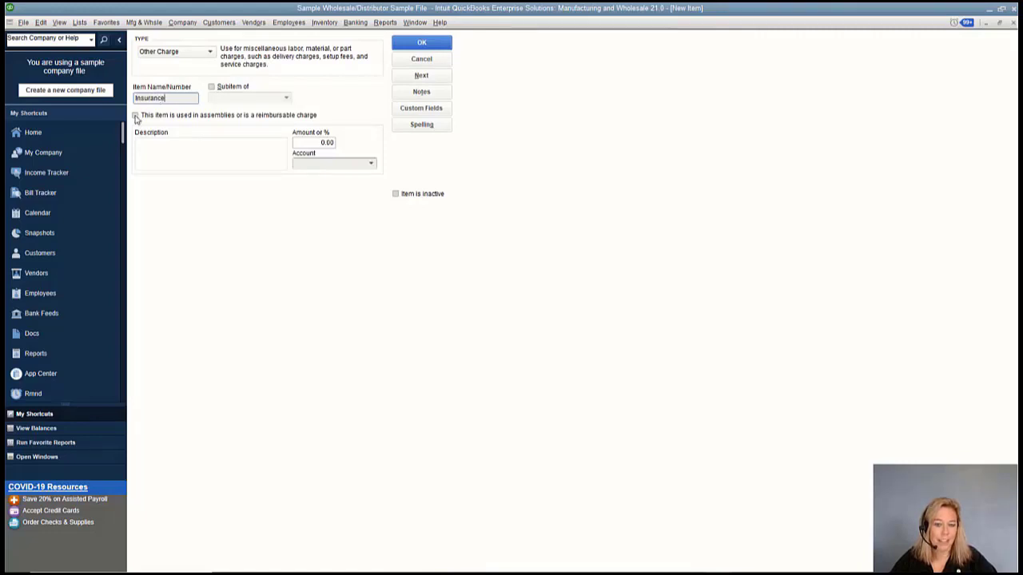
{"action": "left_click", "coordinate": [136, 116]}
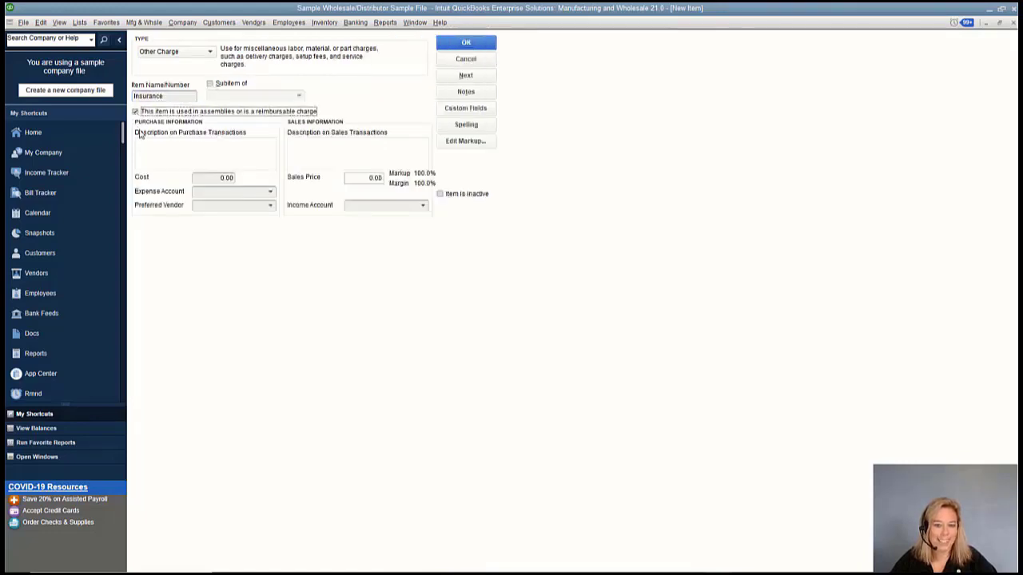
{"action": "left_click", "coordinate": [145, 144]}
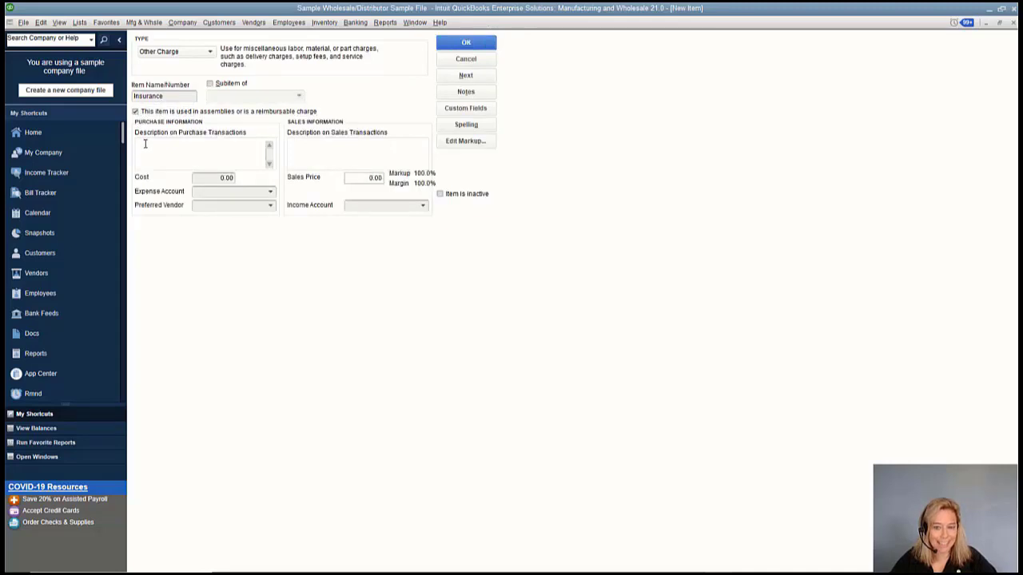
{"action": "type", "text": "Insuranc"}
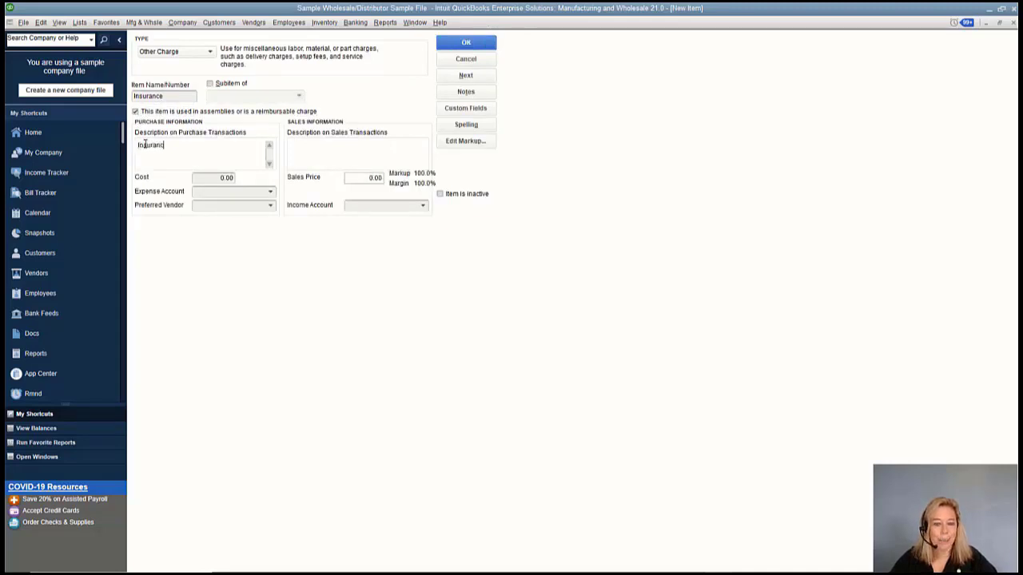
{"action": "type", "text": "e on S"}
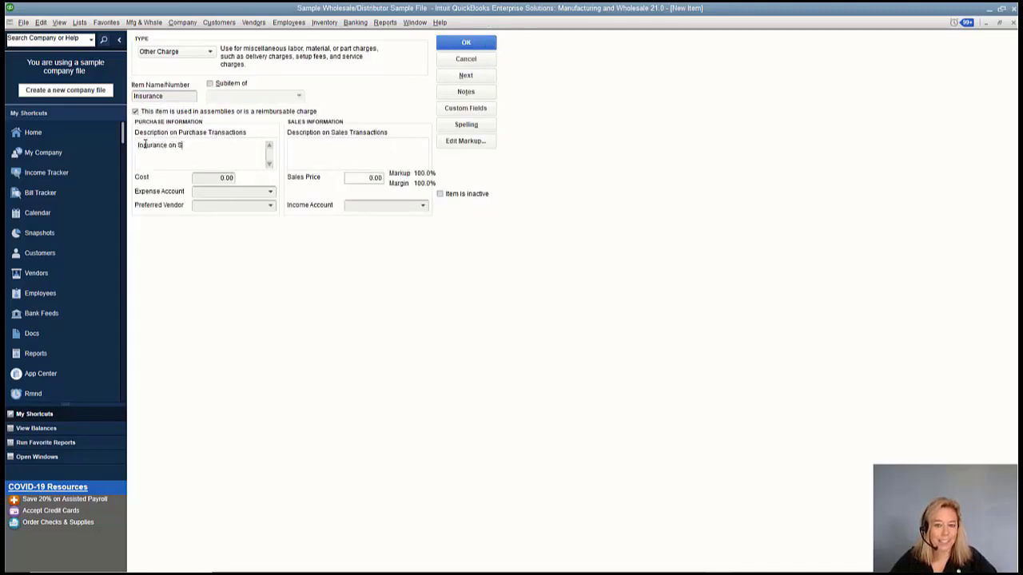
{"action": "type", "text": "hipment"}
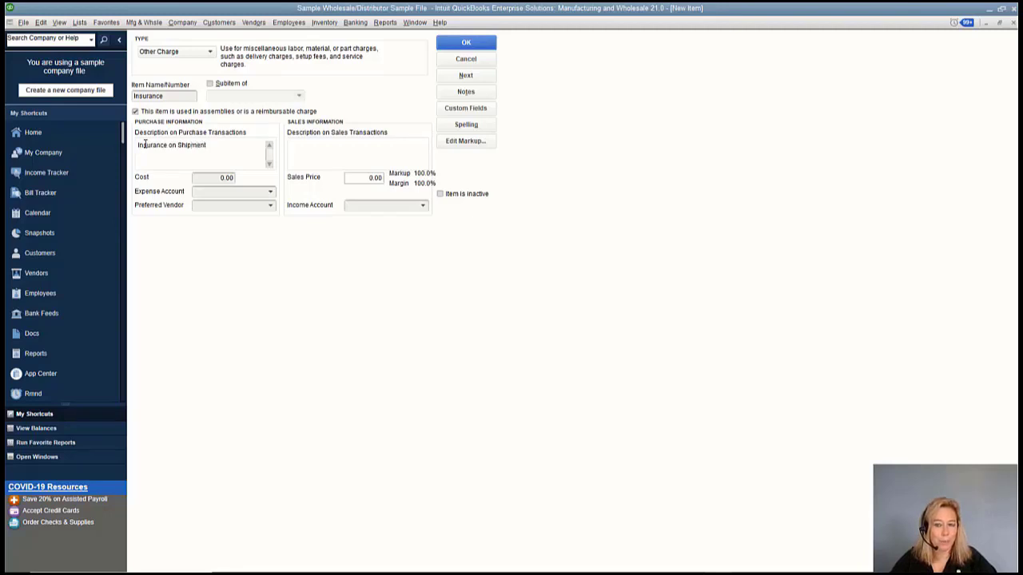
{"action": "key", "text": "Tab"}
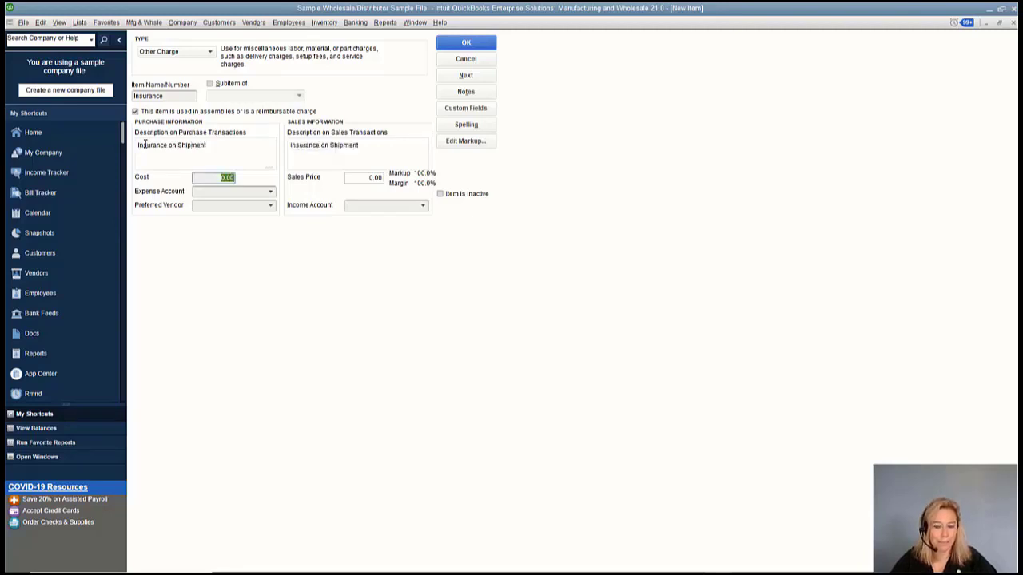
{"action": "key", "text": "Tab"}
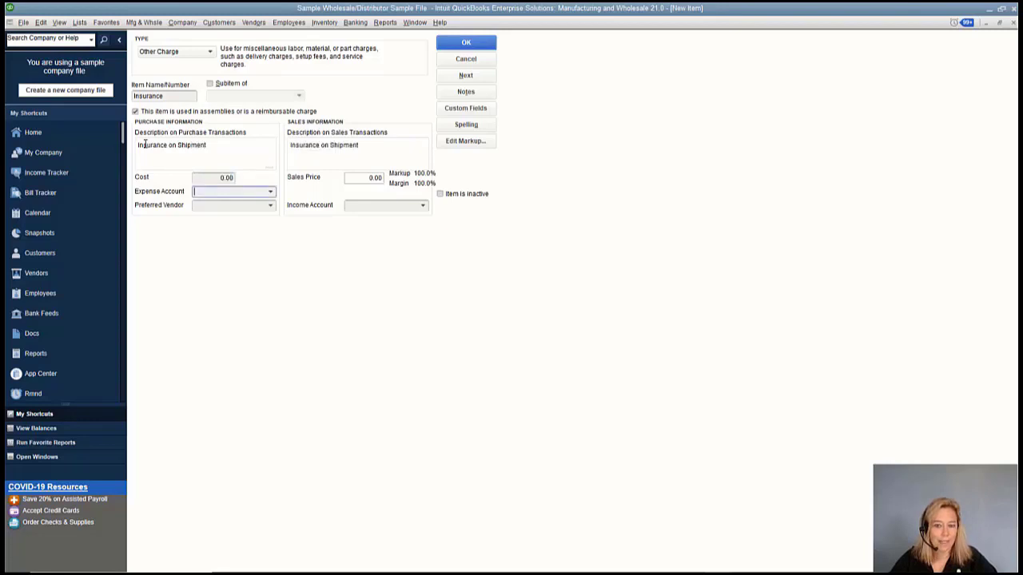
Set expense account Landed Cost to Allocate and income account Misc. Revenue, then save the Insurance item.
{"action": "left_click", "coordinate": [269, 193]}
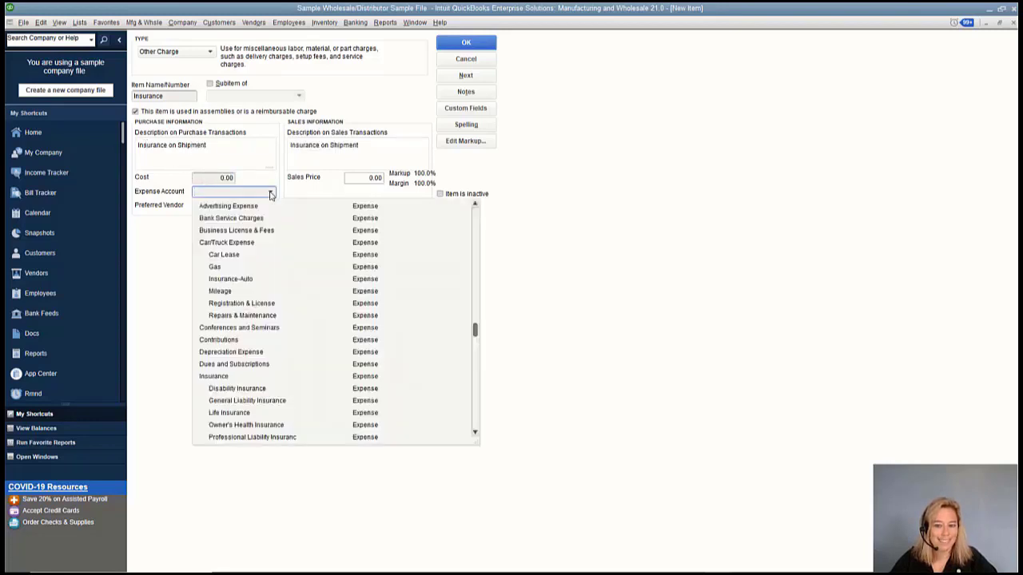
{"action": "scroll", "coordinate": [478, 220], "scroll_direction": "up", "scroll_amount": 15}
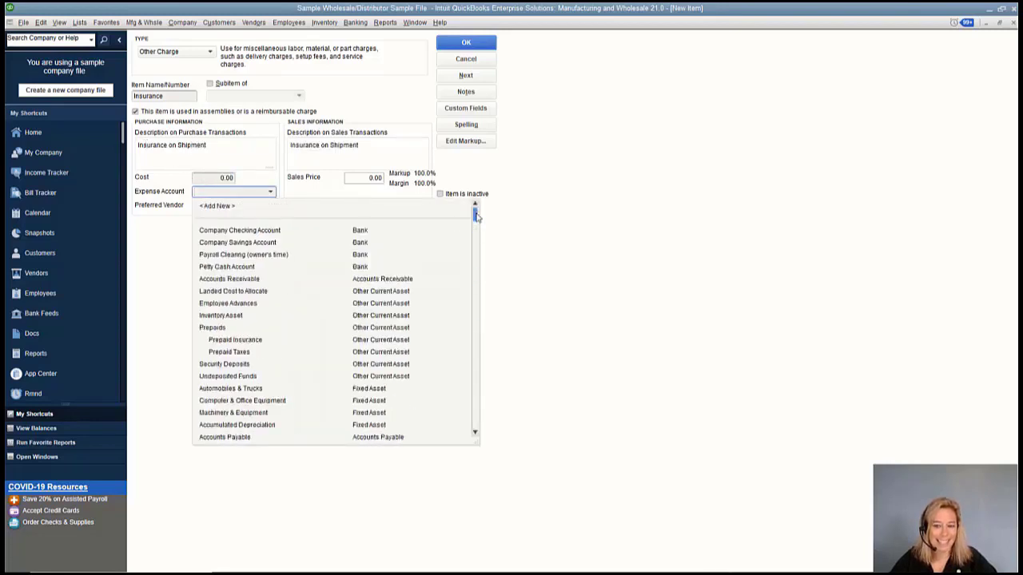
{"action": "left_click", "coordinate": [214, 293]}
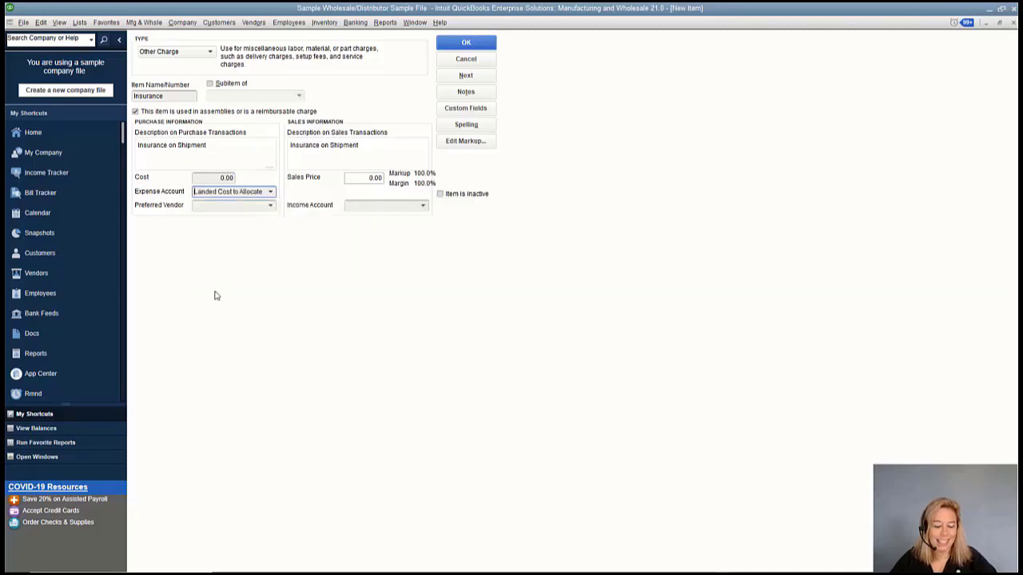
{"action": "left_click", "coordinate": [423, 208]}
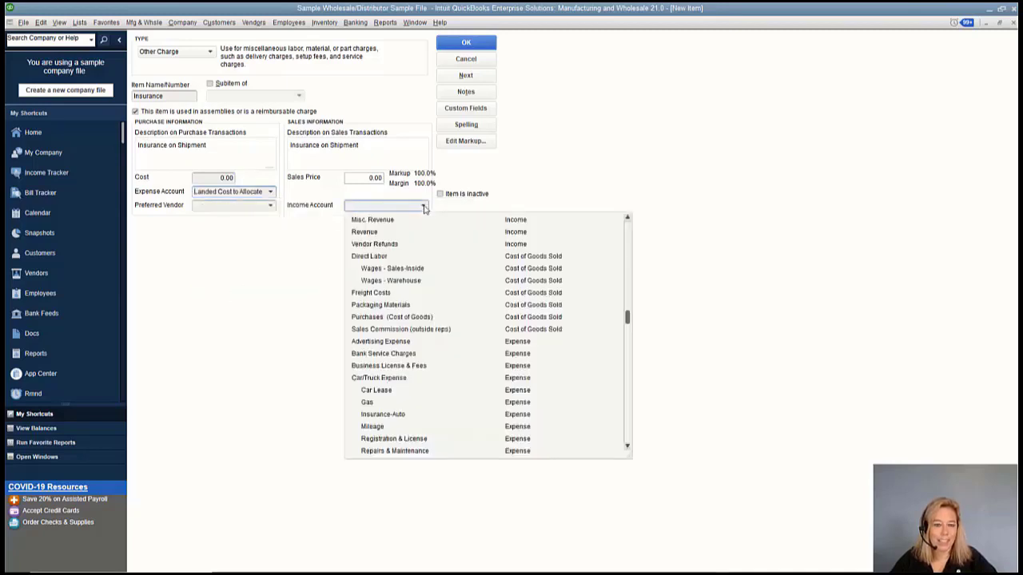
{"action": "left_click", "coordinate": [400, 221]}
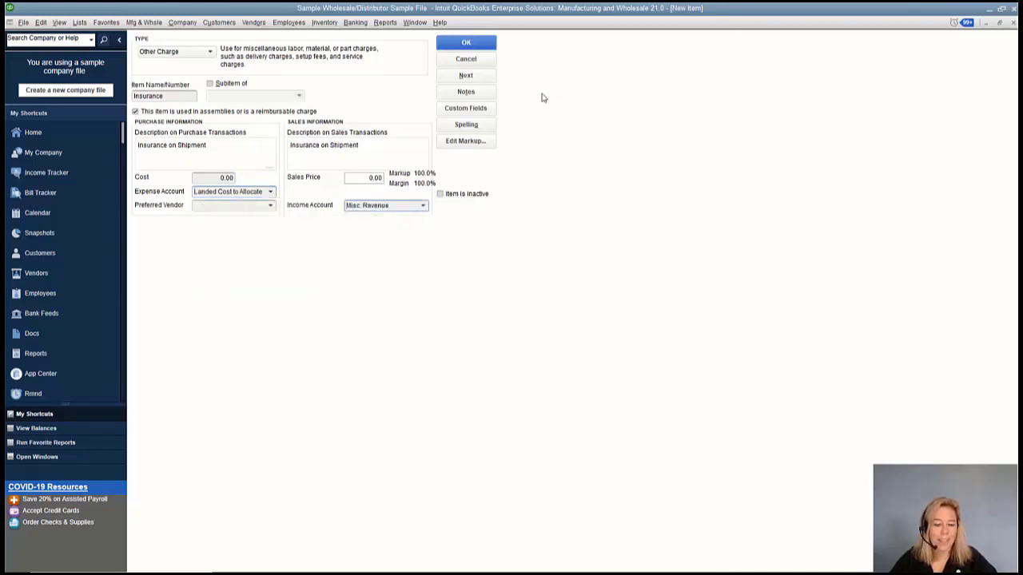
{"action": "left_click", "coordinate": [482, 45]}
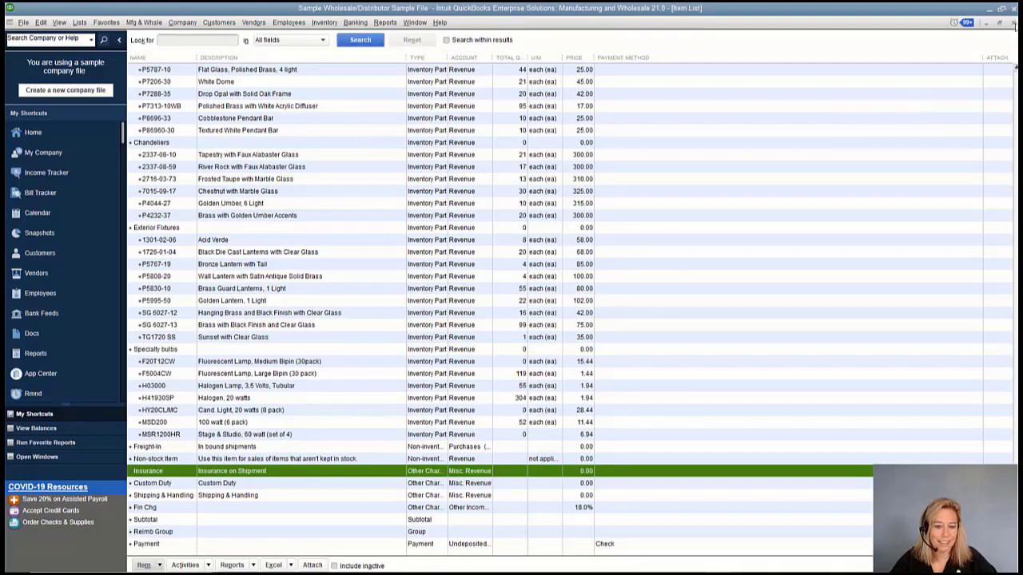
Close the Item List and reopen Advanced Inventory Settings from Items & Inventory company preferences.
{"action": "left_click", "coordinate": [1011, 23]}
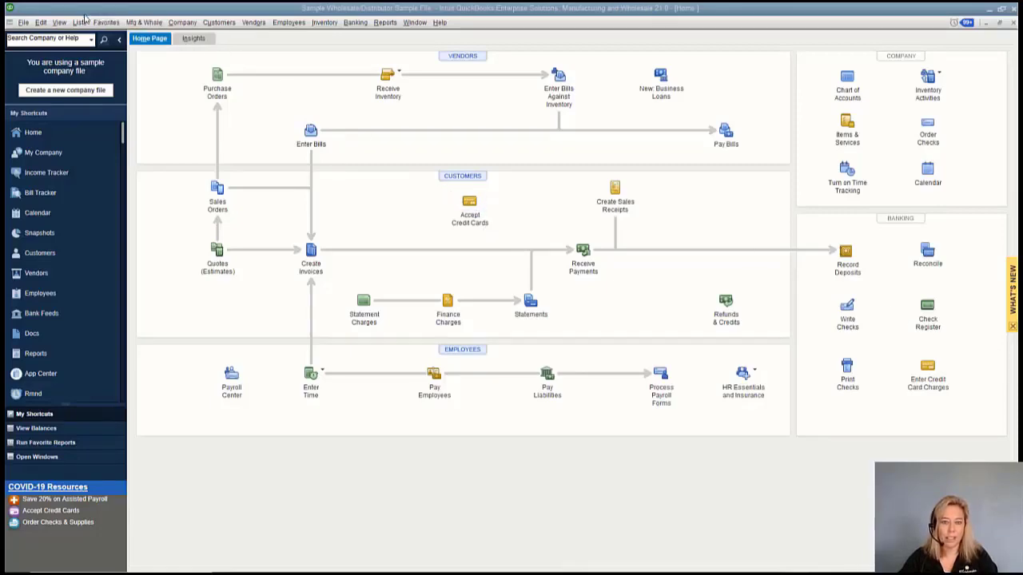
{"action": "left_click", "coordinate": [41, 23]}
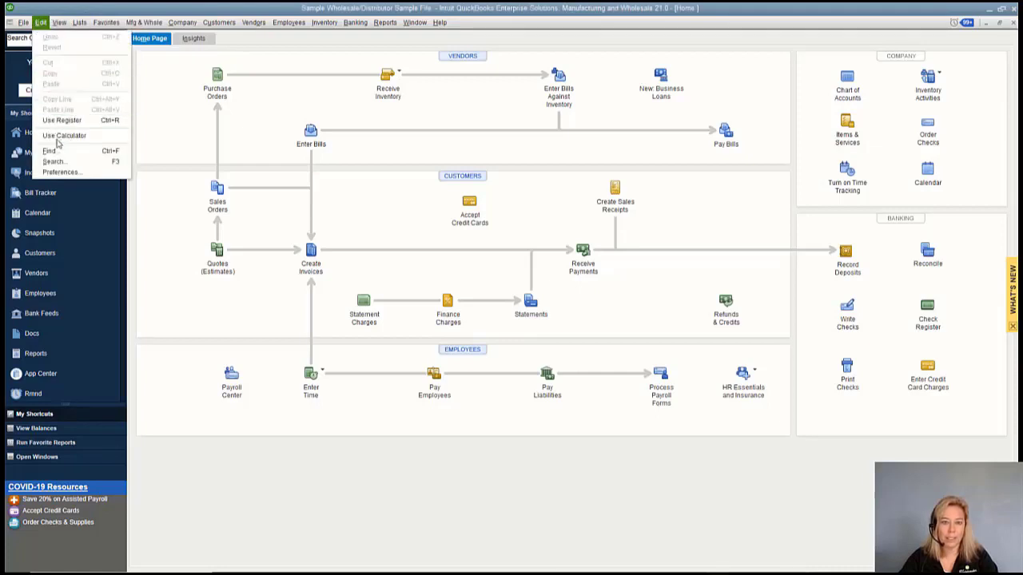
{"action": "left_click", "coordinate": [61, 172]}
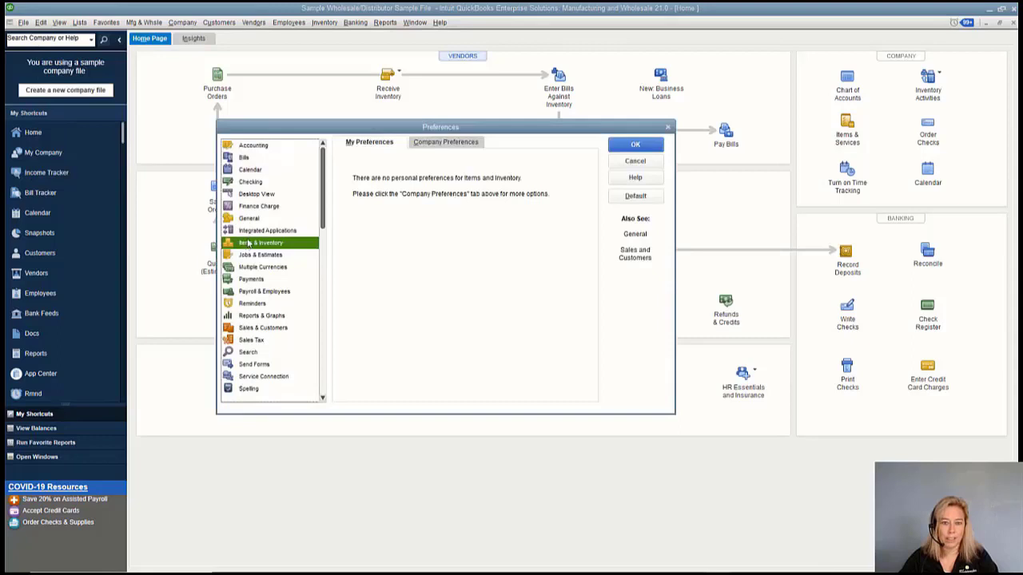
{"action": "left_click", "coordinate": [475, 145]}
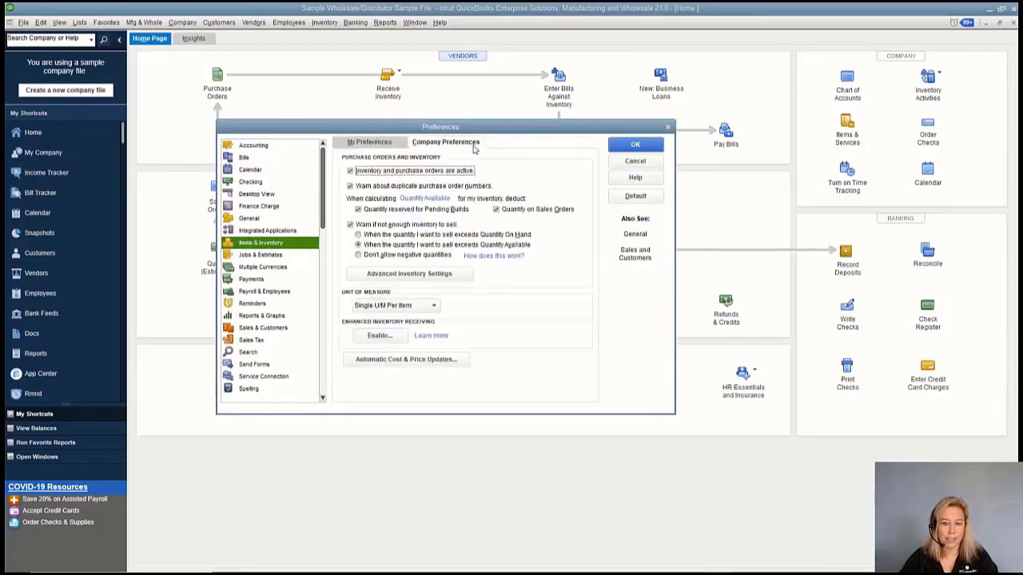
{"action": "left_click", "coordinate": [456, 276]}
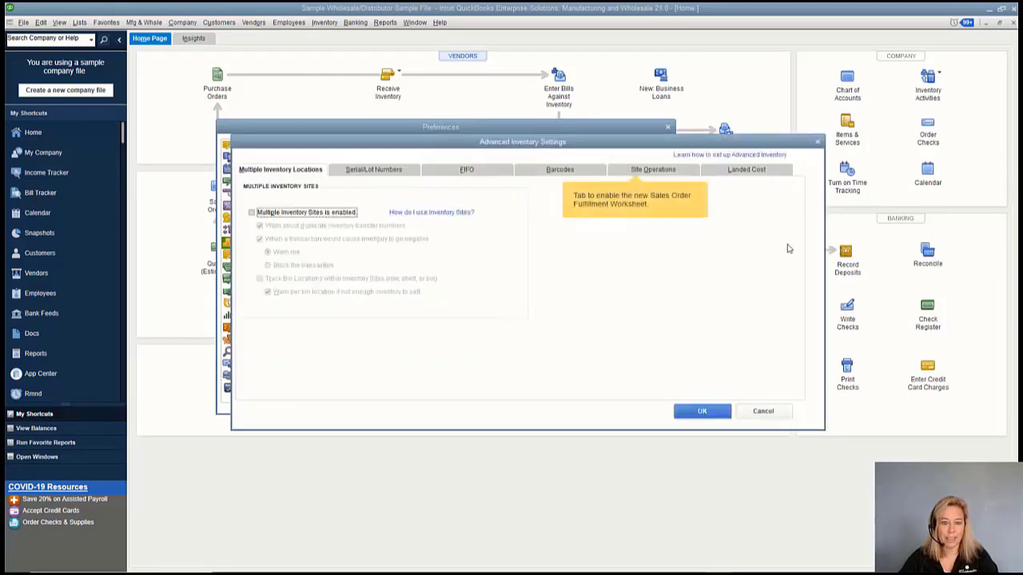
On the Landed Cost tab, open Manage landed cost account for Landed Cost to Allocate.
{"action": "left_click", "coordinate": [748, 170]}
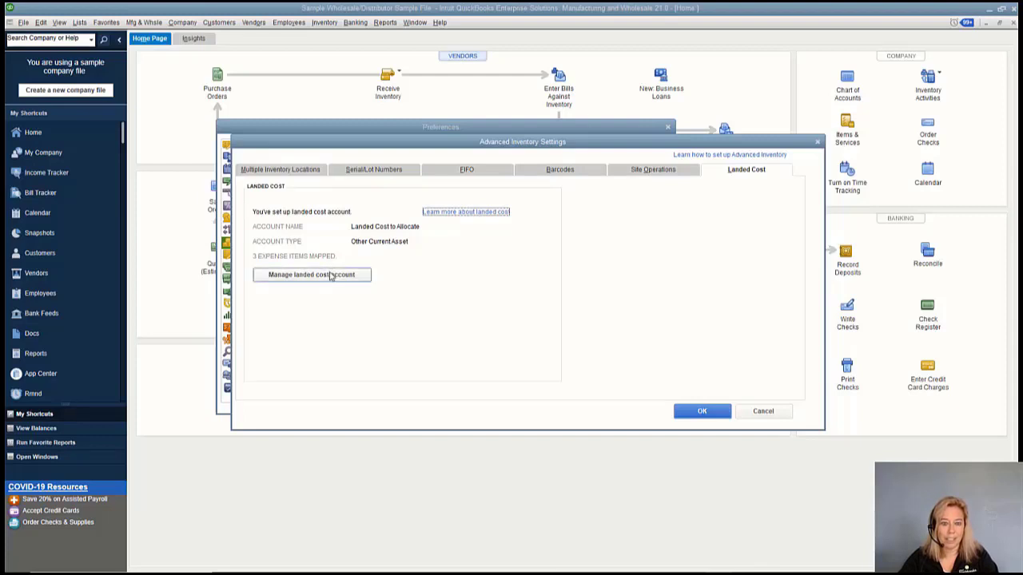
{"action": "left_click", "coordinate": [330, 277]}
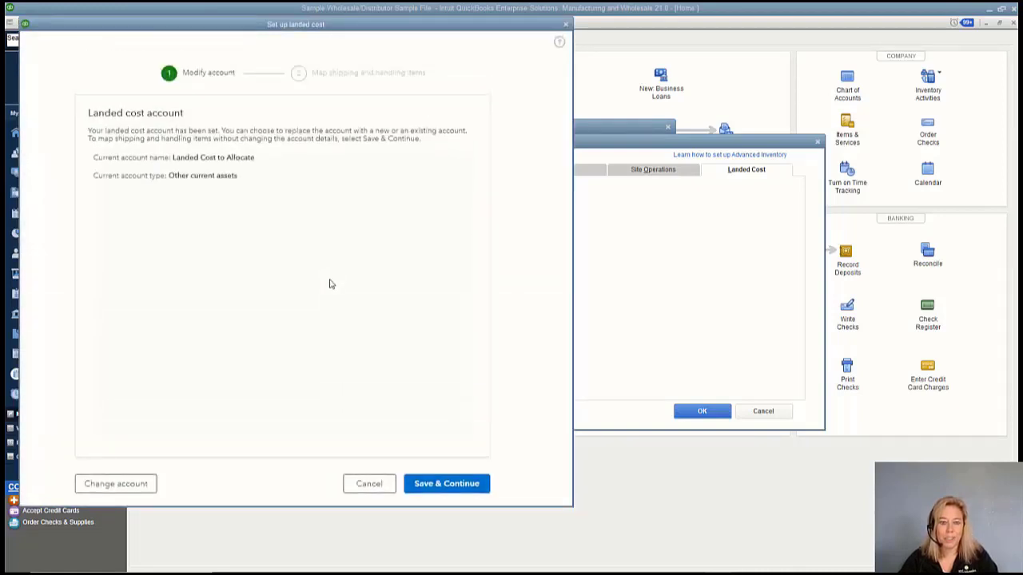
Keep Landed Cost to Allocate as the account and finish setup with Shipping & Handling, Custom Duty and Insurance mapped.
{"action": "left_click", "coordinate": [423, 485]}
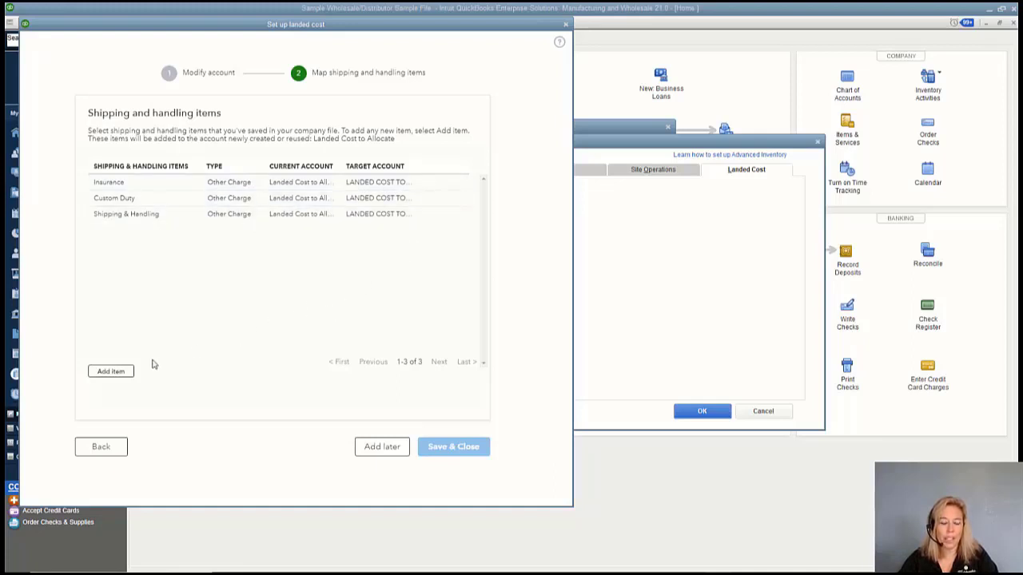
{"action": "left_click", "coordinate": [380, 450]}
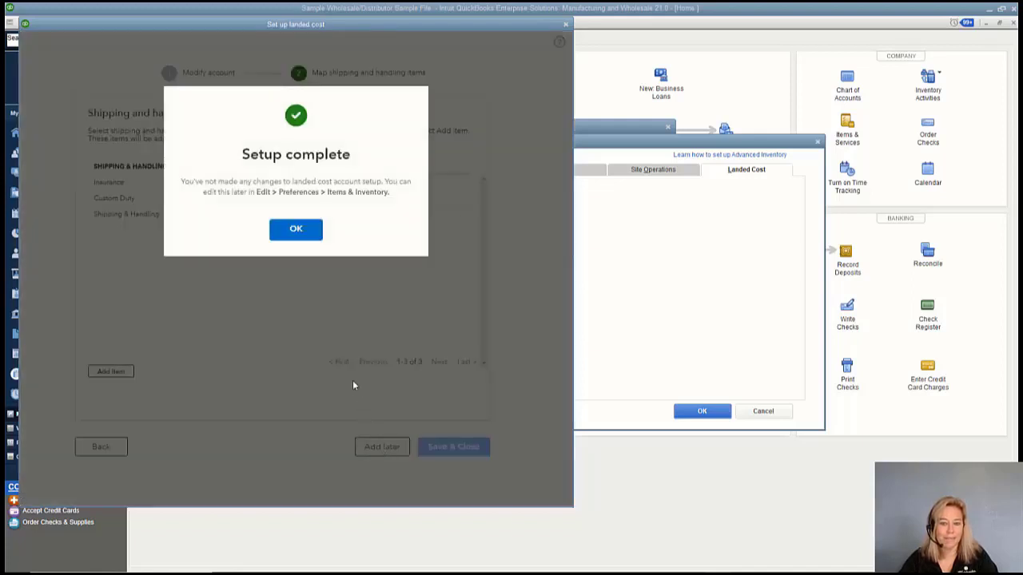
{"action": "left_click", "coordinate": [296, 229]}
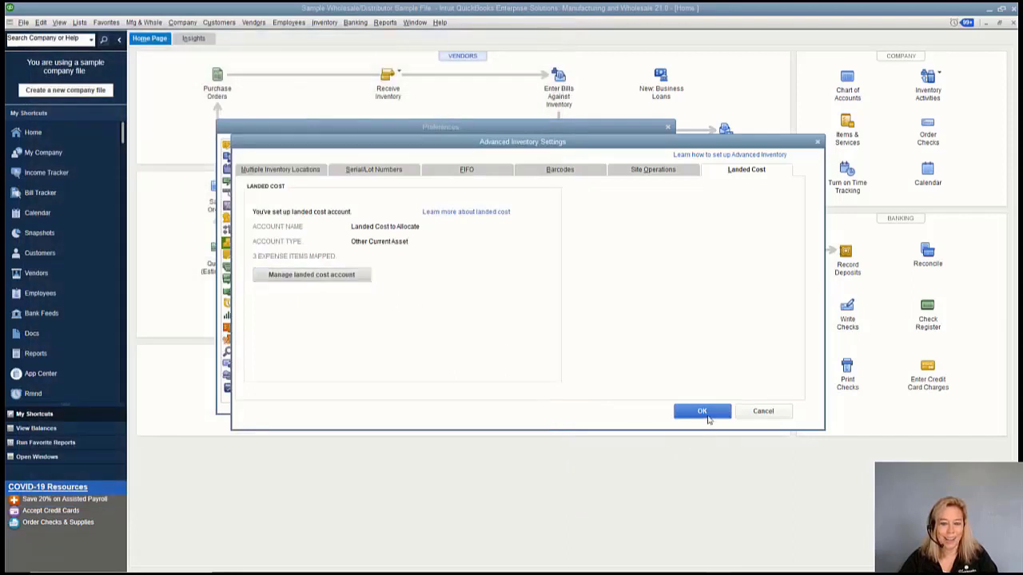
Accept the Advanced Inventory Settings and Preferences changes to return to the Home page.
{"action": "left_click", "coordinate": [703, 412]}
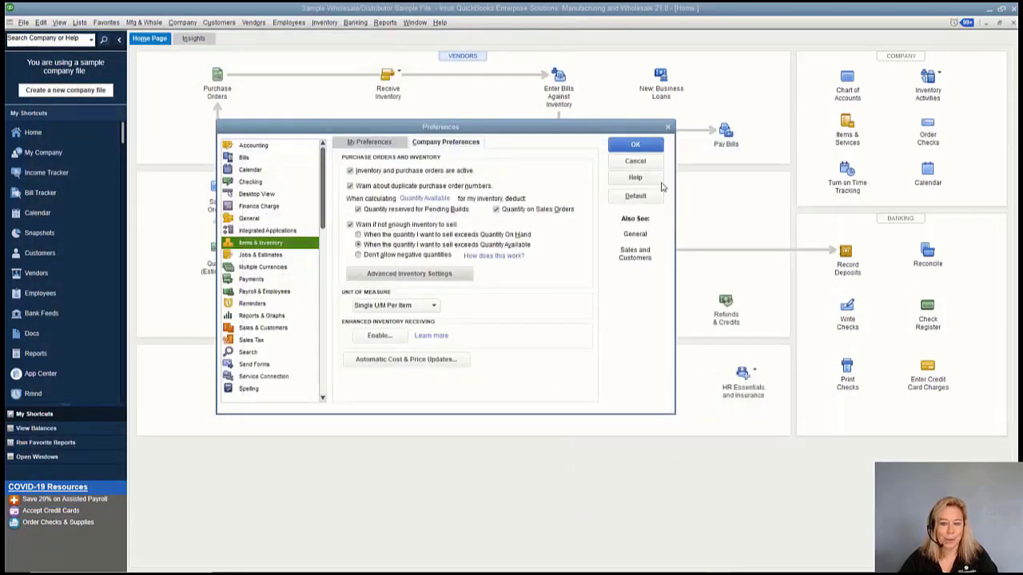
{"action": "left_click", "coordinate": [634, 146]}
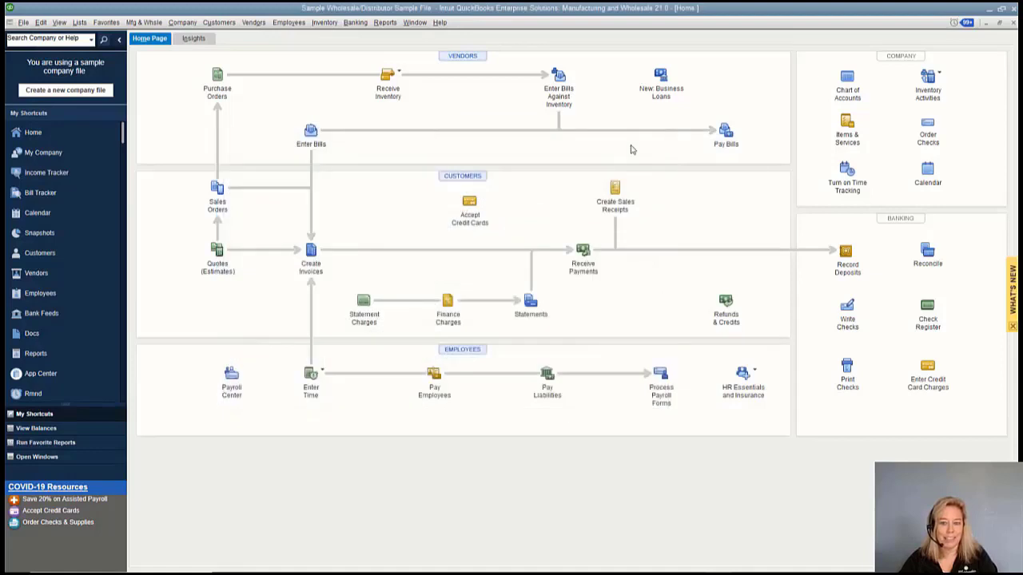
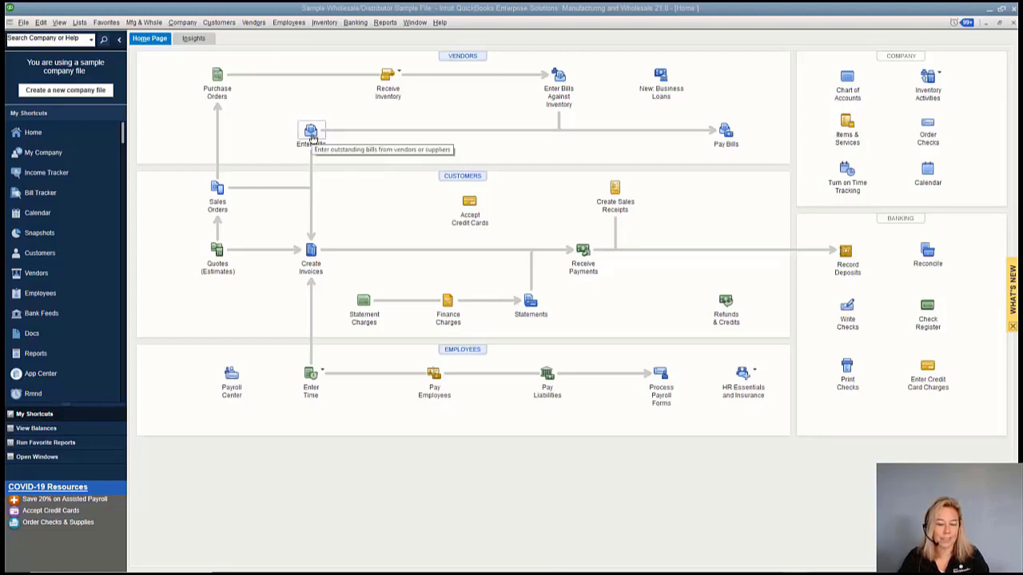
Start a new bill for vendor Duties-R-Us, quick-adding it to the vendor list.
{"action": "left_click", "coordinate": [311, 132]}
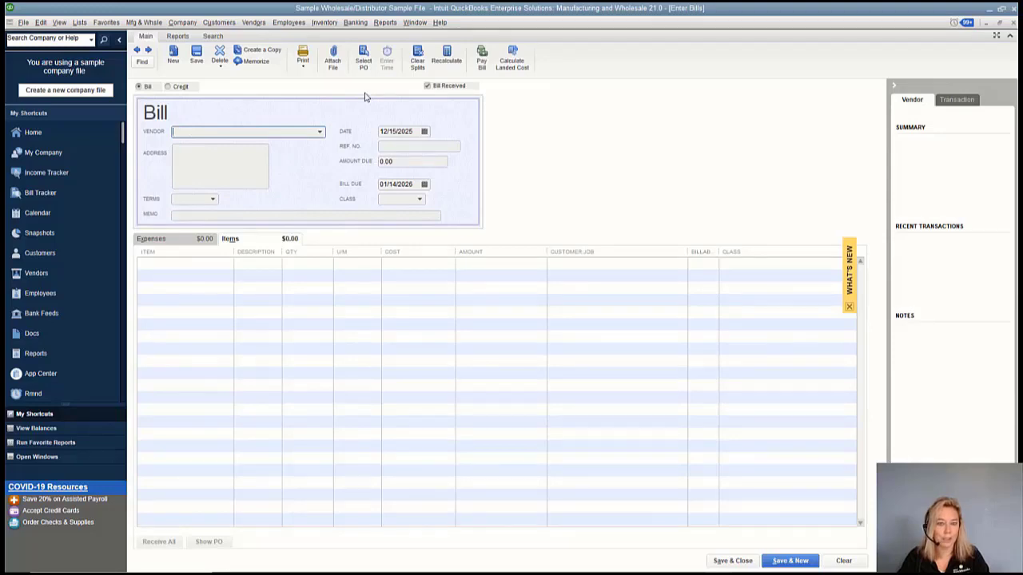
{"action": "type", "text": "Du"}
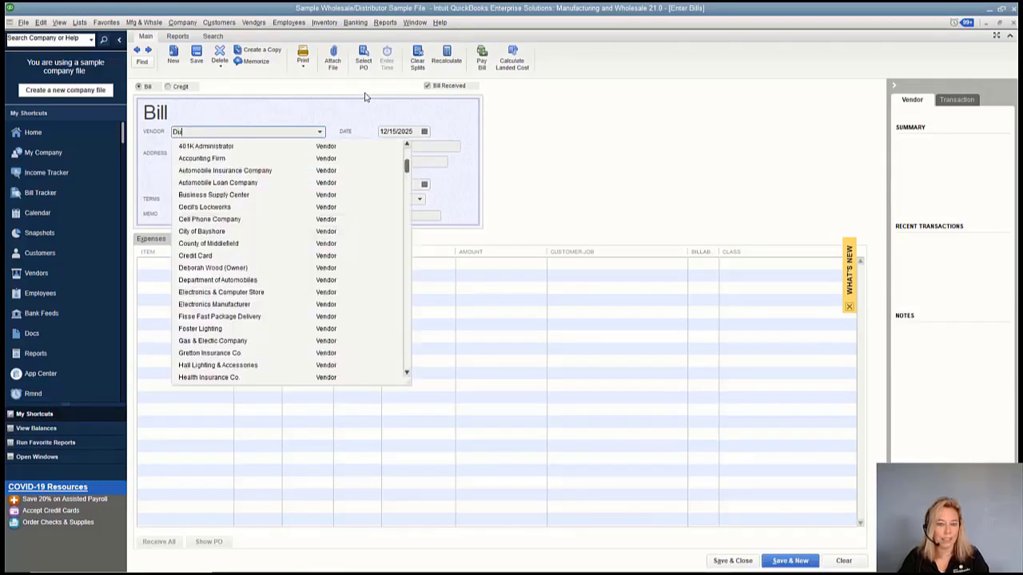
{"action": "type", "text": "ties-R-Us"}
{"action": "key", "text": "Tab"}
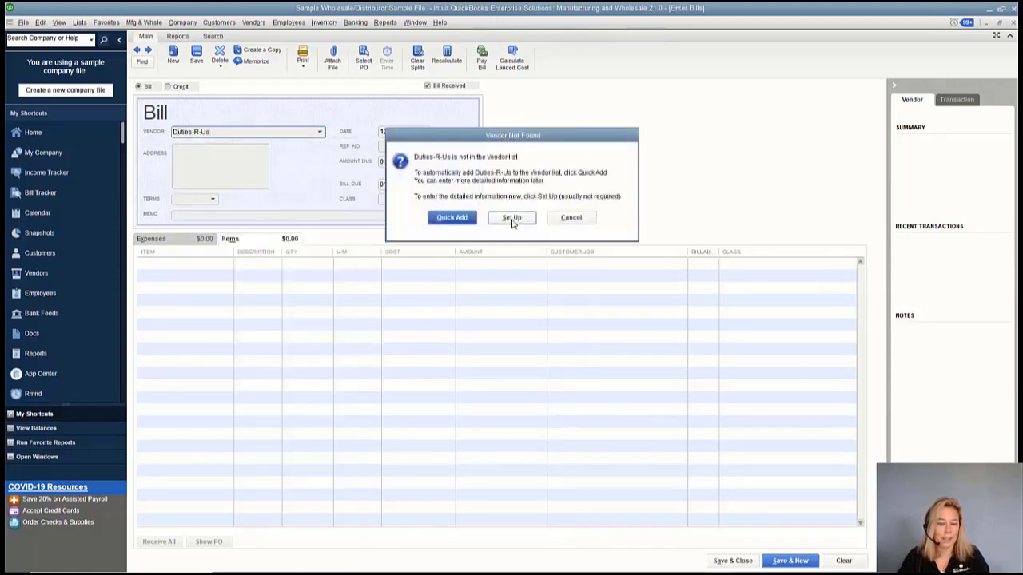
{"action": "left_click", "coordinate": [470, 221]}
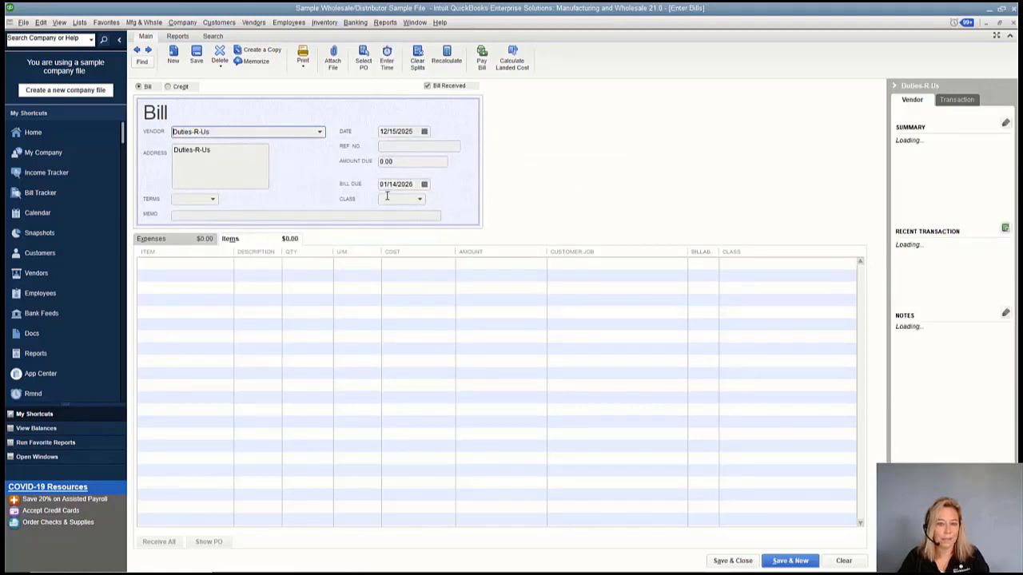
{"action": "left_click", "coordinate": [404, 132]}
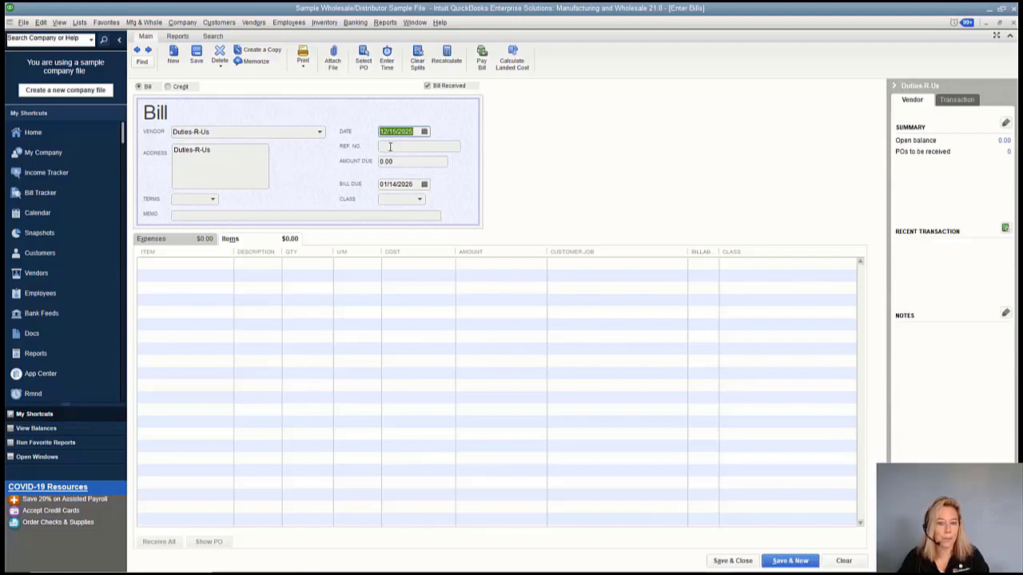
Enter Ref. No. 123 and amount due 1,000.00 on the bill.
{"action": "left_click", "coordinate": [390, 147]}
{"action": "type", "text": "123"}
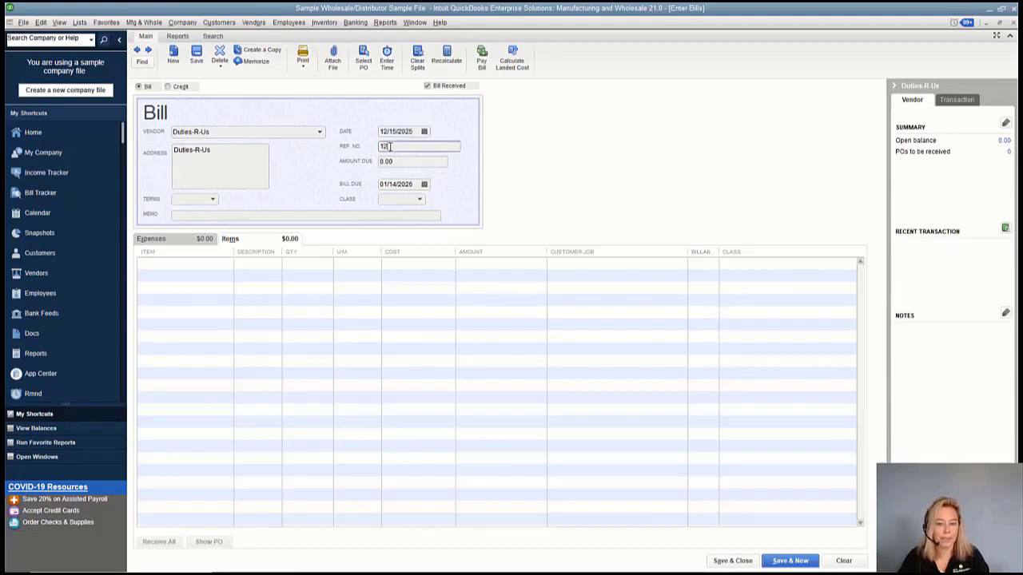
{"action": "left_click", "coordinate": [402, 161]}
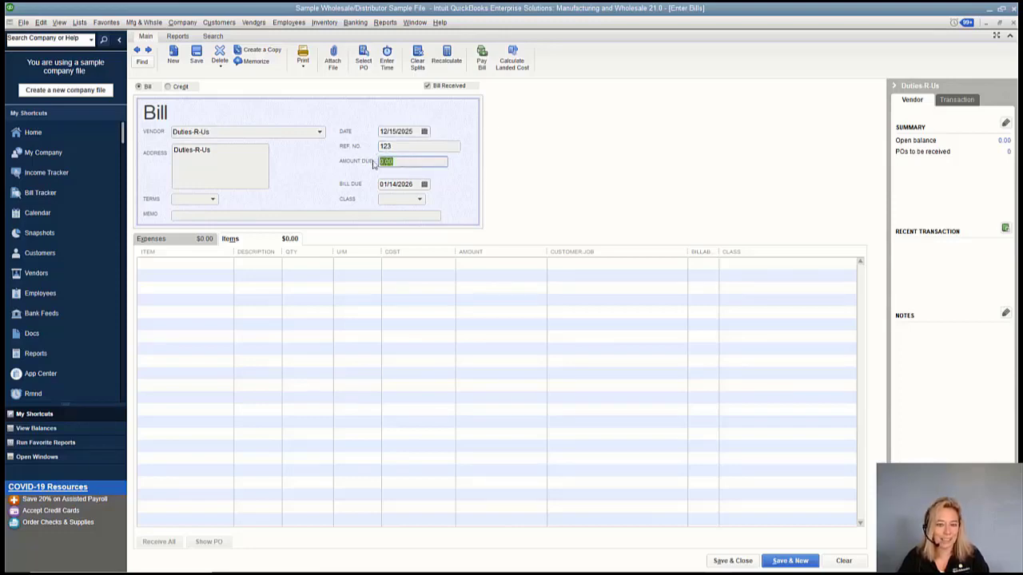
{"action": "type", "text": "1000.00"}
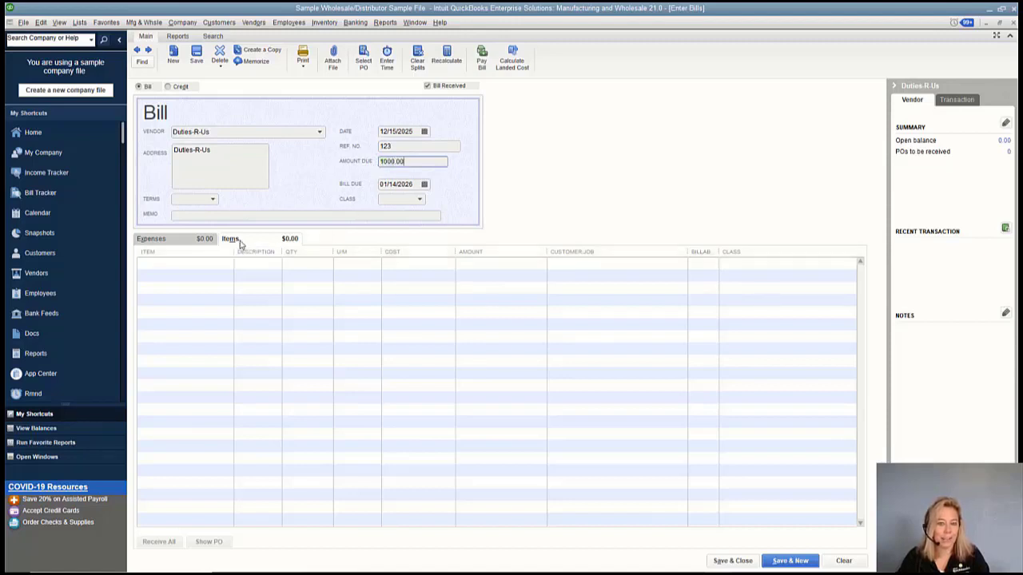
Add a Custom Duty item line costing 1000, save the bill, and view its transaction journal.
{"action": "left_click", "coordinate": [182, 265]}
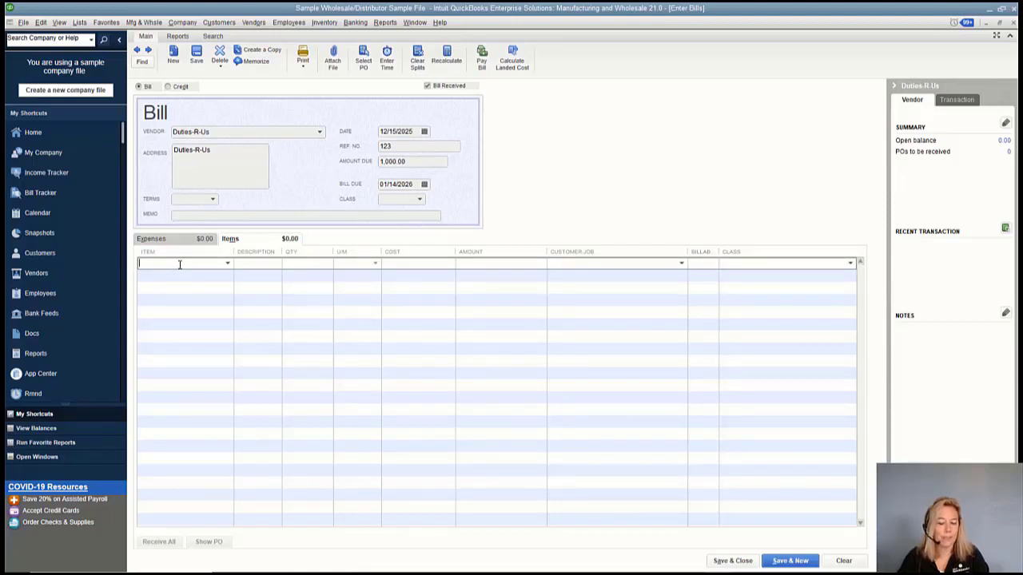
{"action": "type", "text": "Dut"}
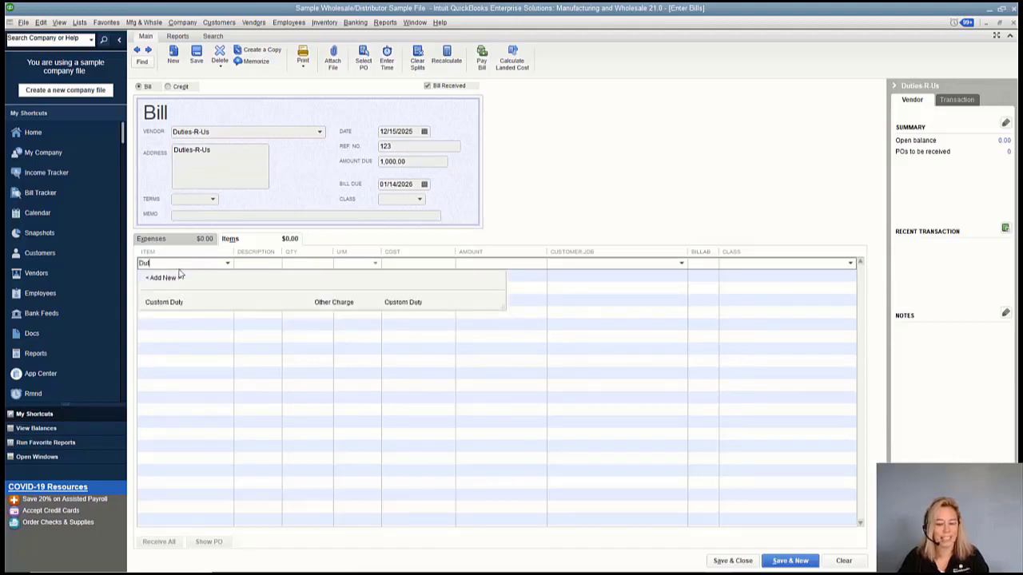
{"action": "left_click", "coordinate": [177, 304]}
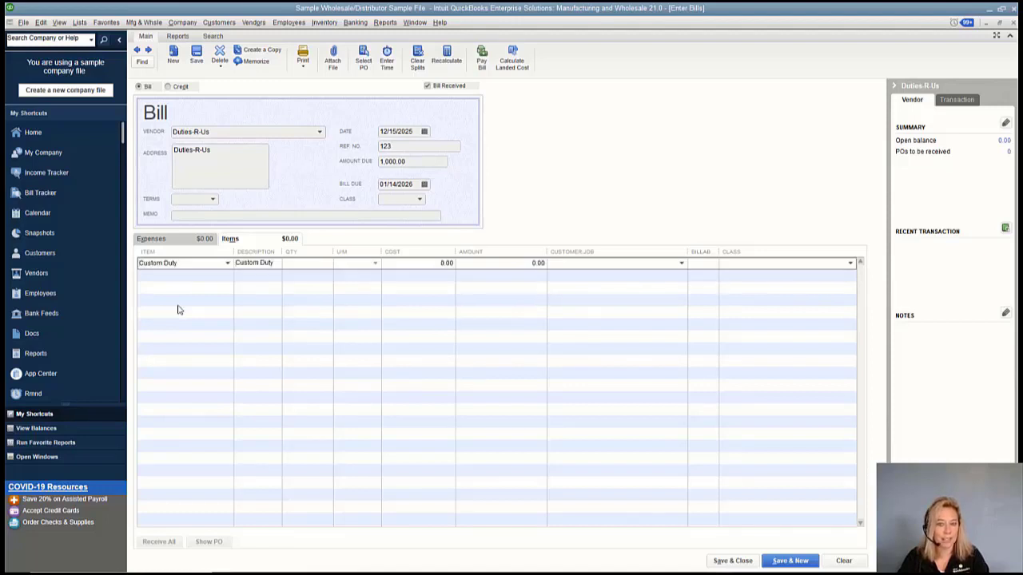
{"action": "key", "text": "Tab"}
{"action": "key", "text": "Tab"}
{"action": "type", "text": "1000"}
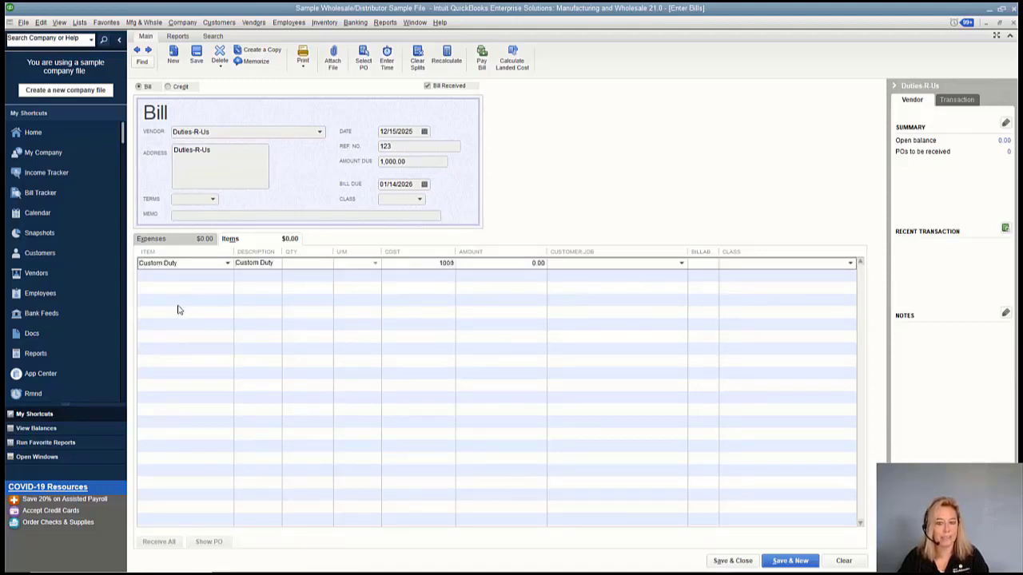
{"action": "key", "text": "Tab"}
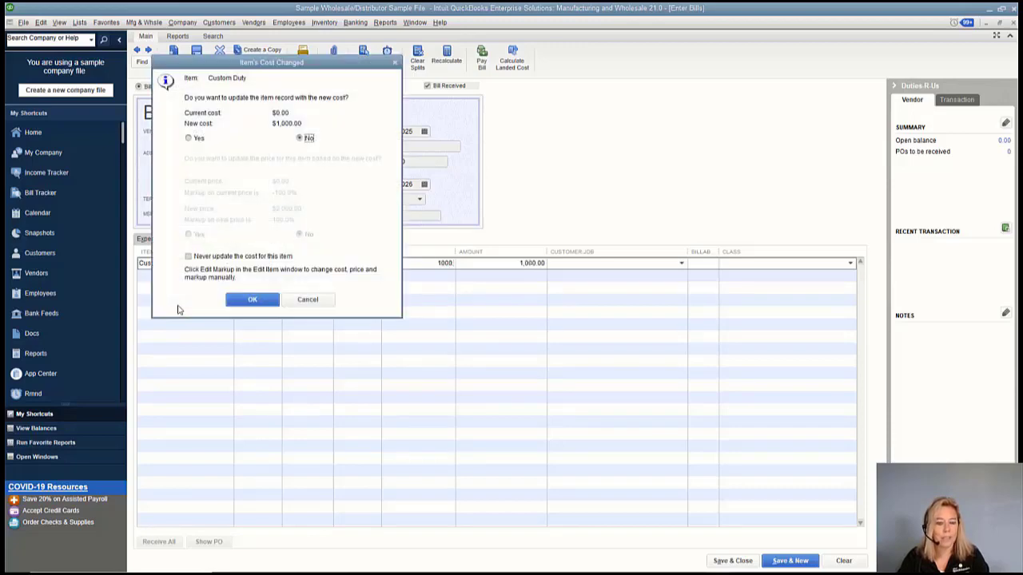
{"action": "left_click", "coordinate": [240, 300]}
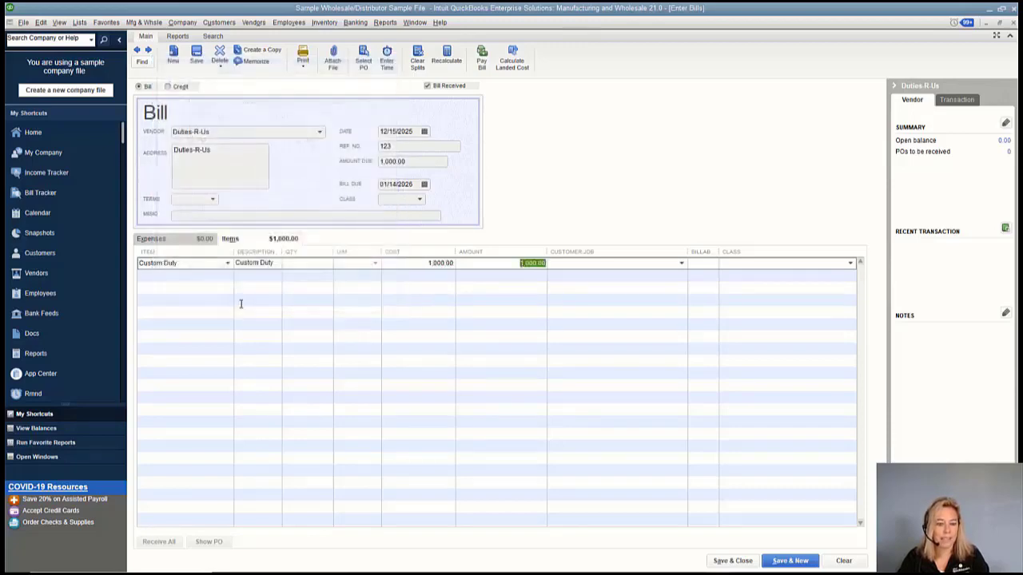
{"action": "left_click", "coordinate": [586, 263]}
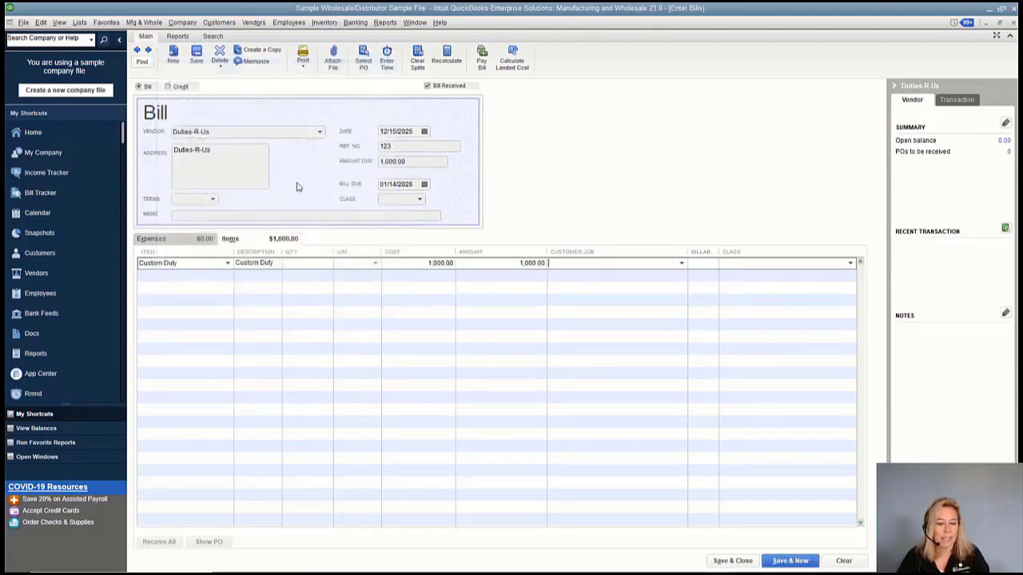
{"action": "left_click", "coordinate": [198, 53]}
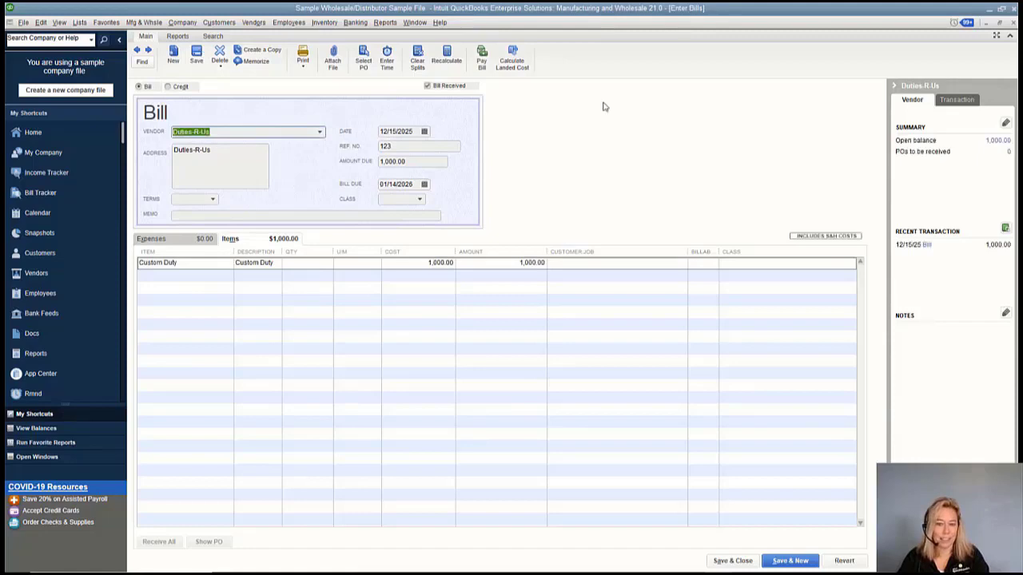
{"action": "key", "text": "ctrl+y"}
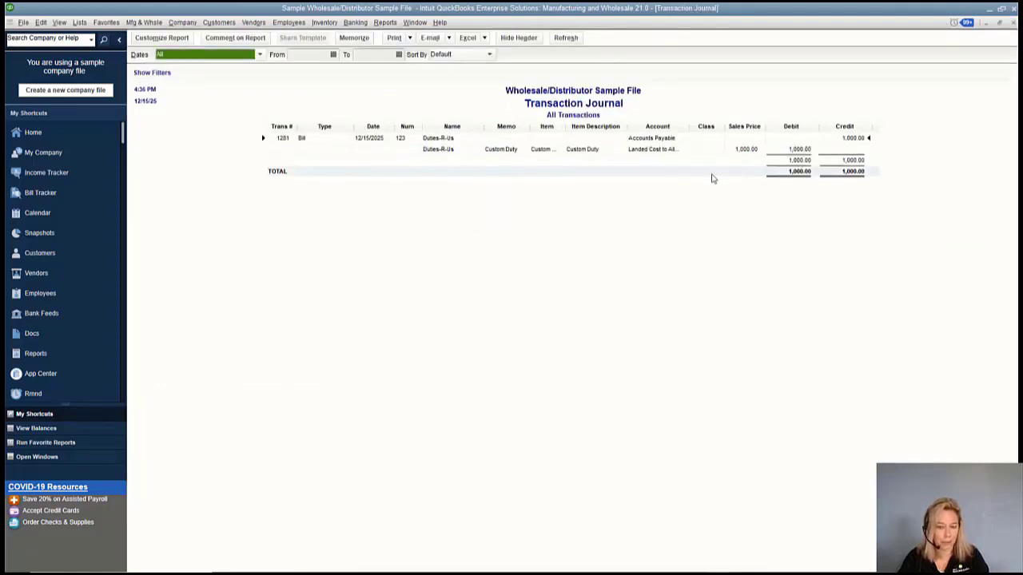
Widen the journal's Account column to show Landed Cost to Allocate, then close the report.
{"action": "left_click_drag", "start_coordinate": [690, 126], "coordinate": [713, 127]}
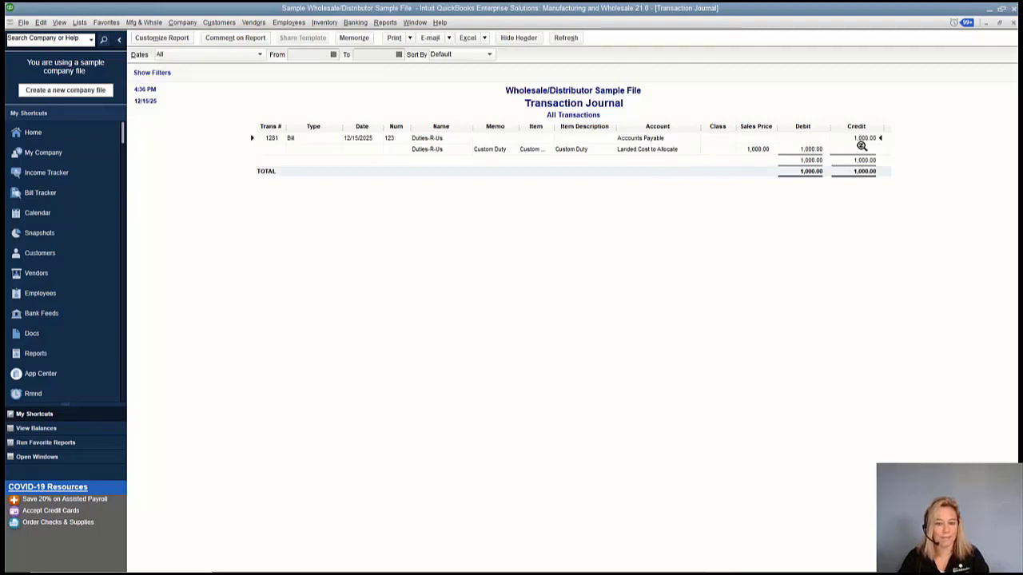
{"action": "left_click", "coordinate": [1012, 23]}
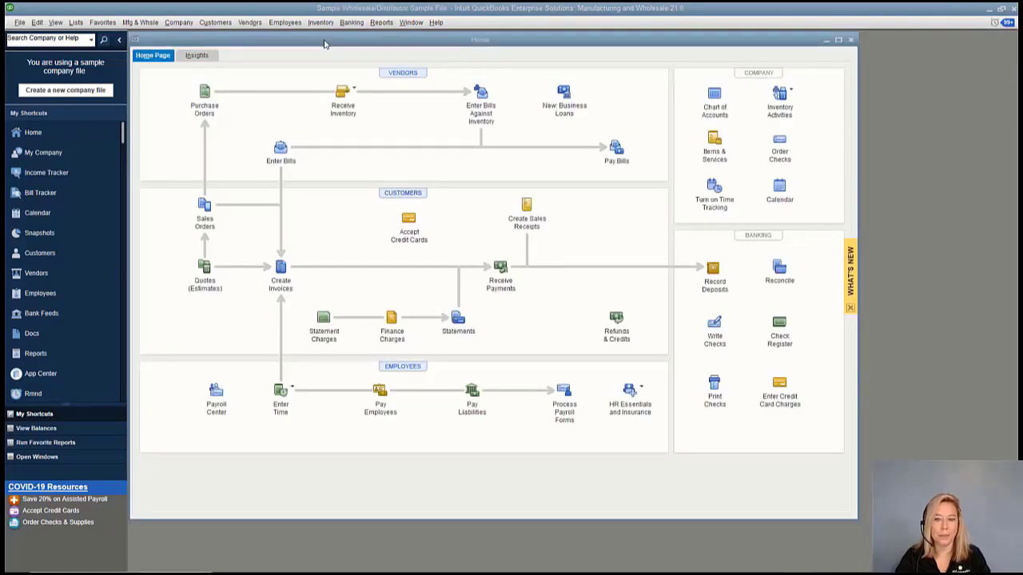
Find Paulsen's Lighting's 12/15/2025 bill for 1,810.00 and open it maximized.
{"action": "left_click", "coordinate": [279, 149]}
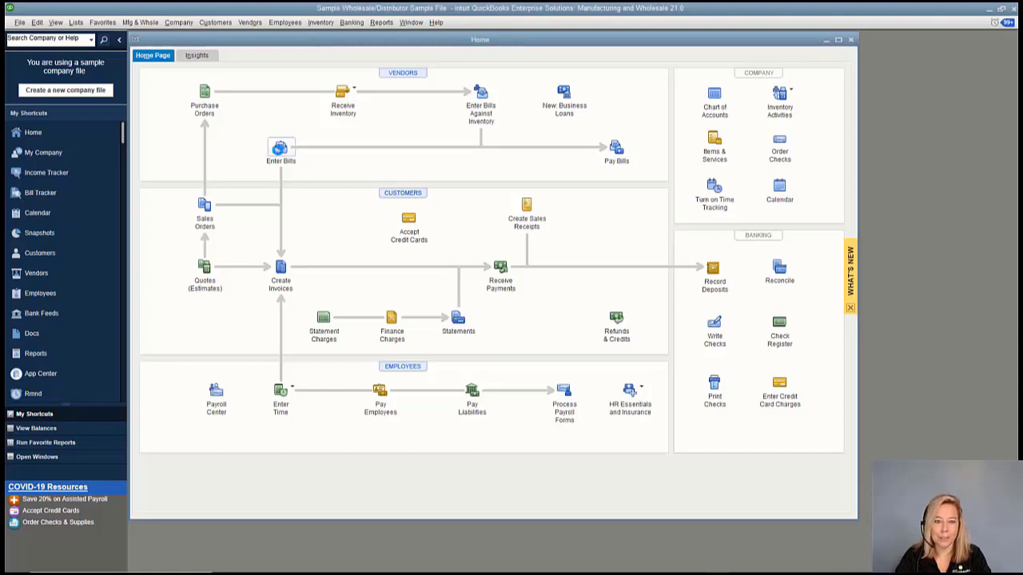
{"action": "left_click", "coordinate": [157, 94]}
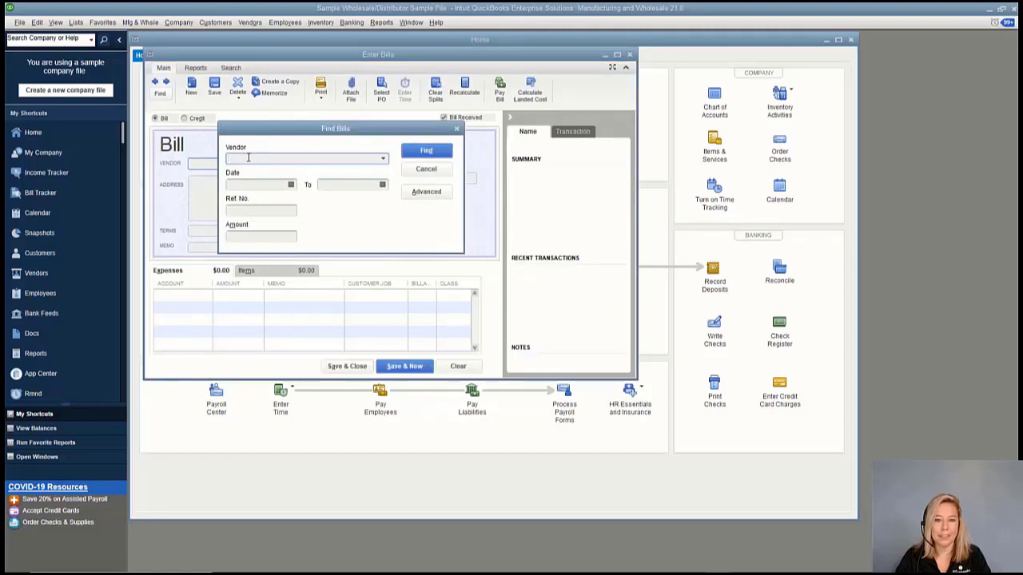
{"action": "type", "text": "Paulsen's Lighting"}
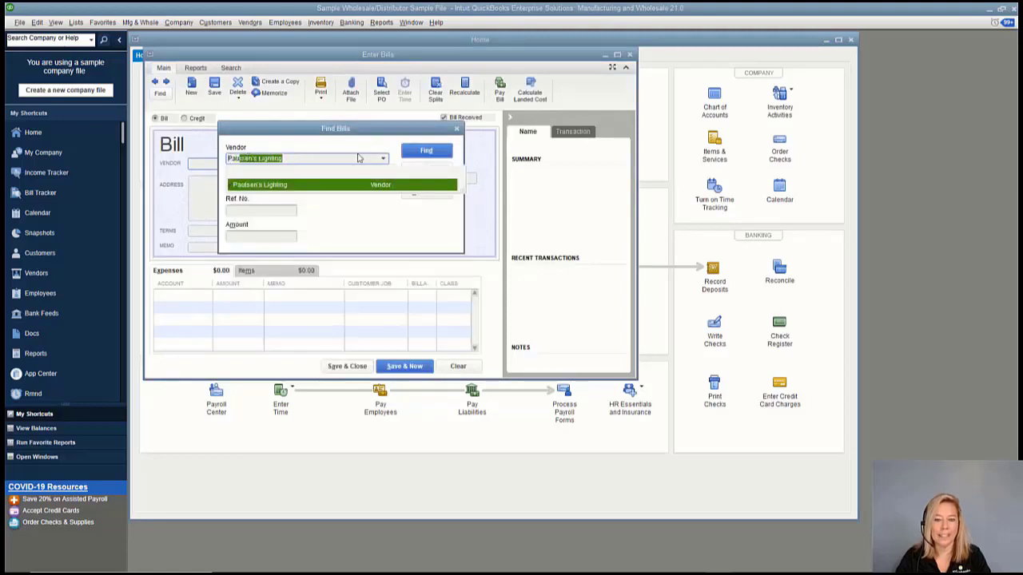
{"action": "left_click", "coordinate": [376, 185]}
{"action": "left_click", "coordinate": [424, 151]}
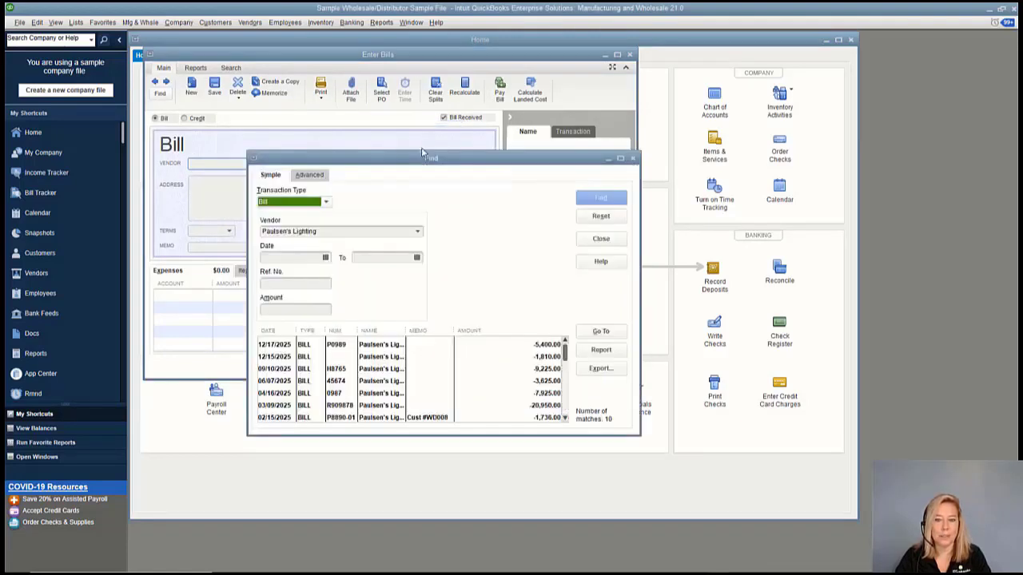
{"action": "double_click", "coordinate": [278, 357]}
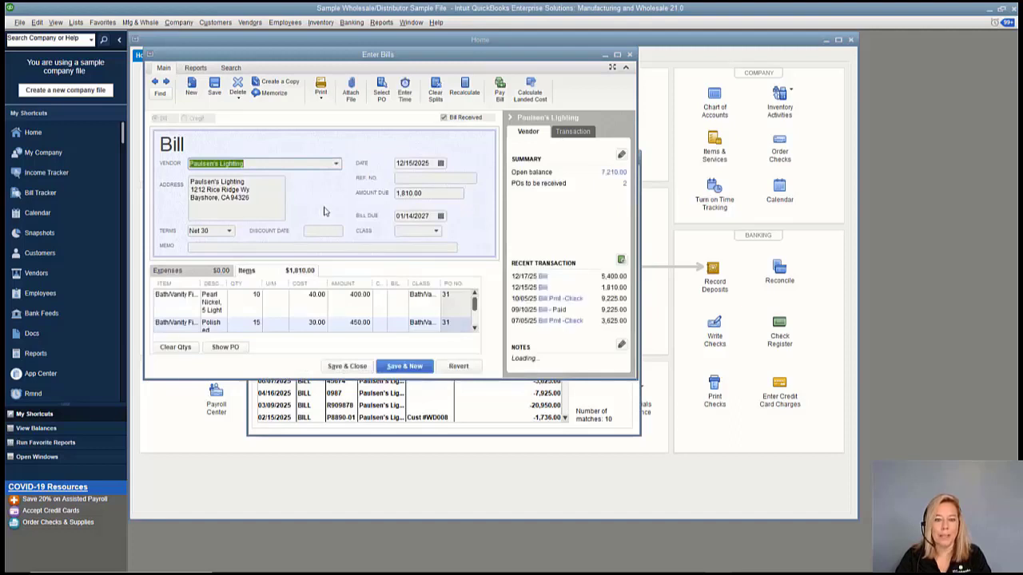
{"action": "left_click", "coordinate": [618, 55]}
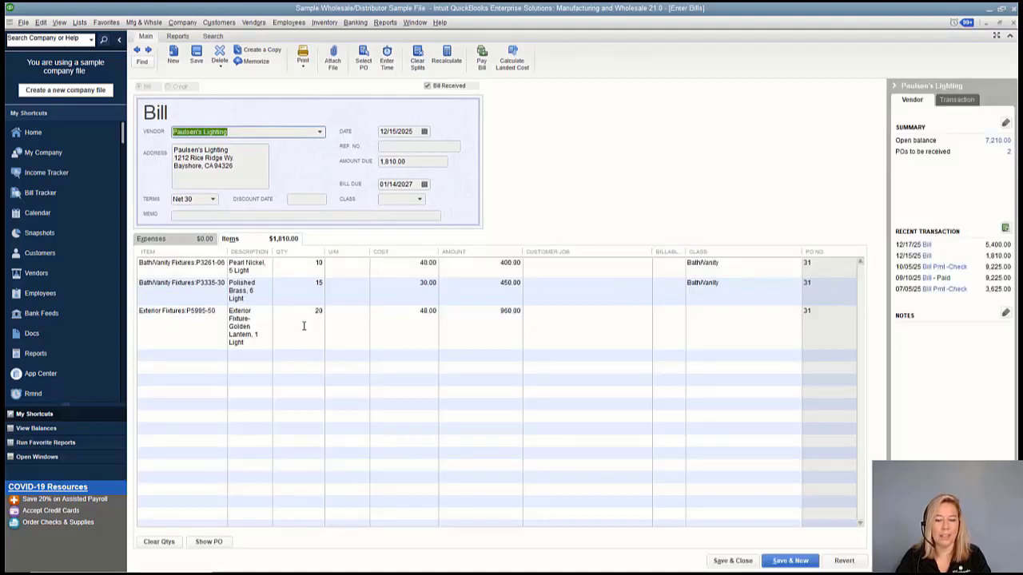
In landed cost, filter bills to 12/15/2025 and add the Duties-R-Us bill 123.
{"action": "left_click", "coordinate": [512, 63]}
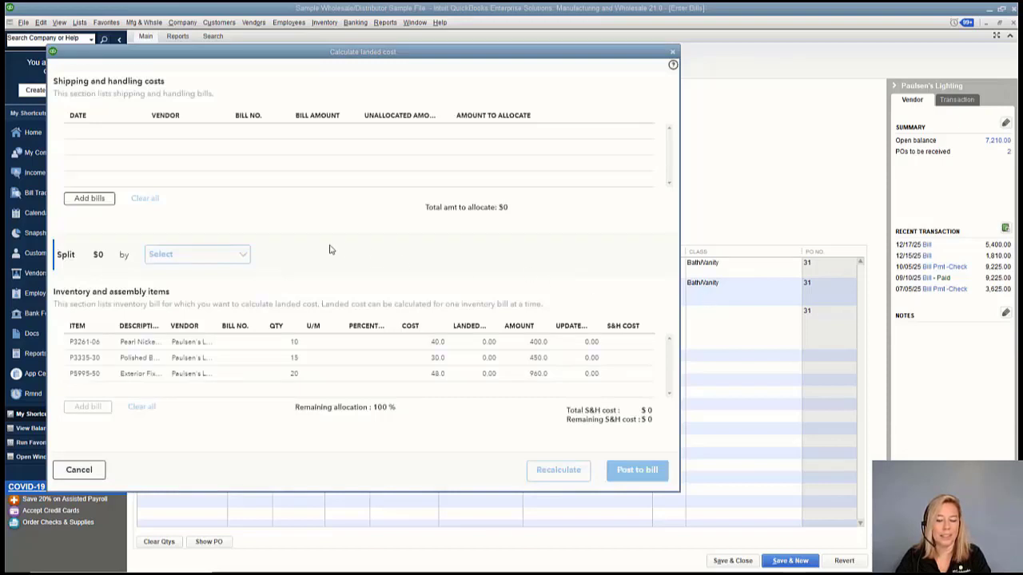
{"action": "left_click", "coordinate": [90, 198]}
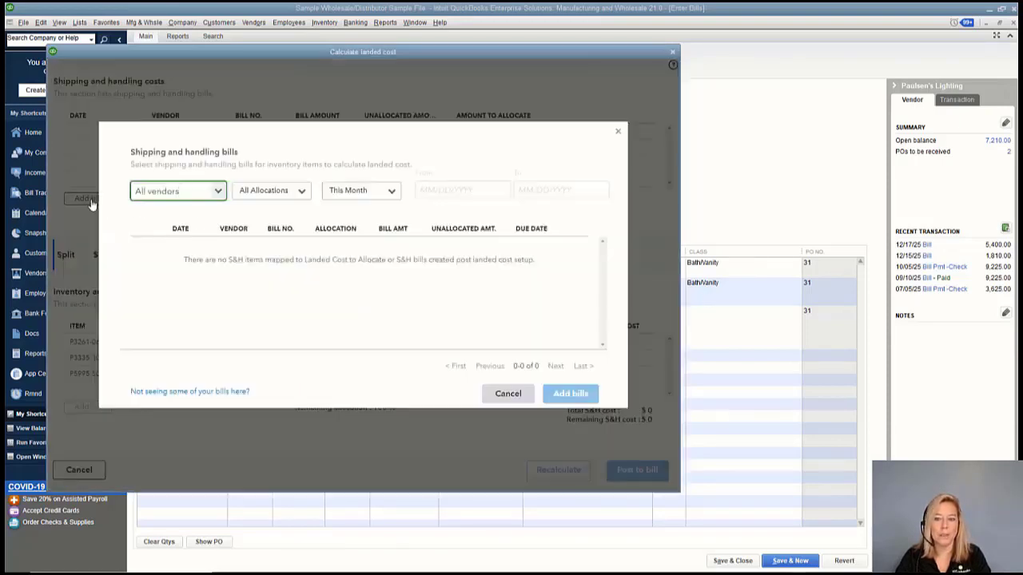
{"action": "left_click", "coordinate": [217, 193]}
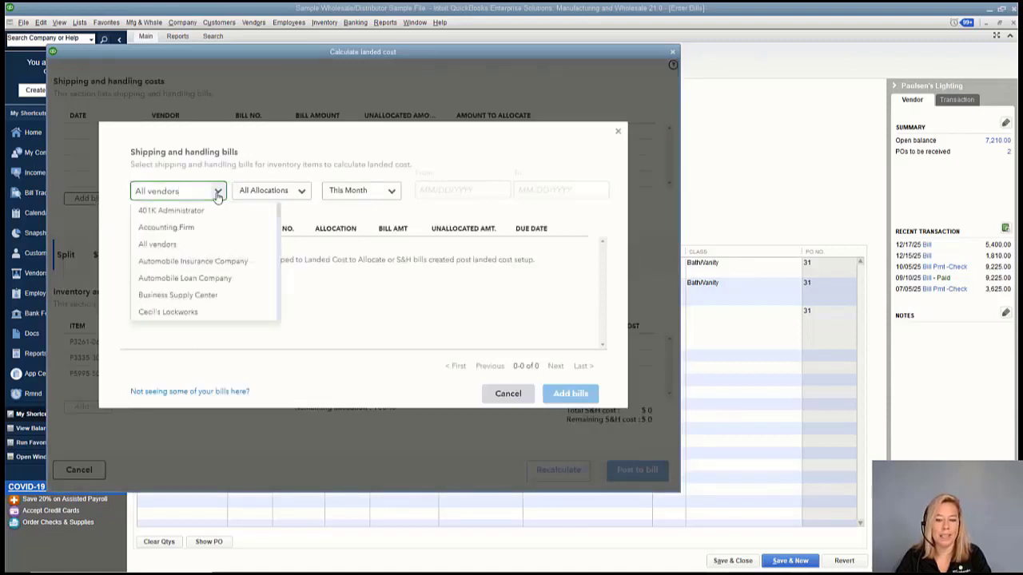
{"action": "left_click", "coordinate": [303, 192]}
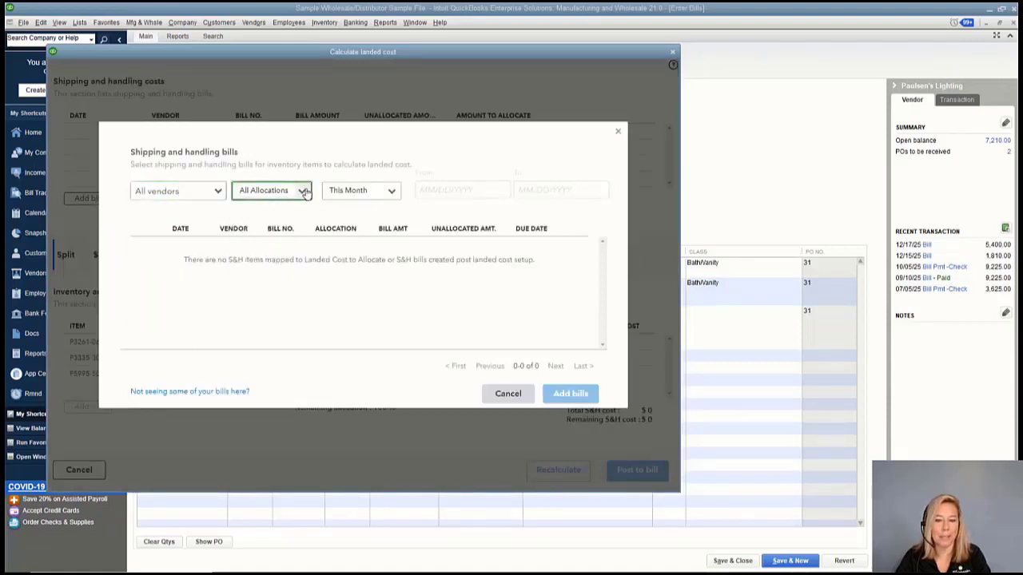
{"action": "left_click", "coordinate": [391, 193]}
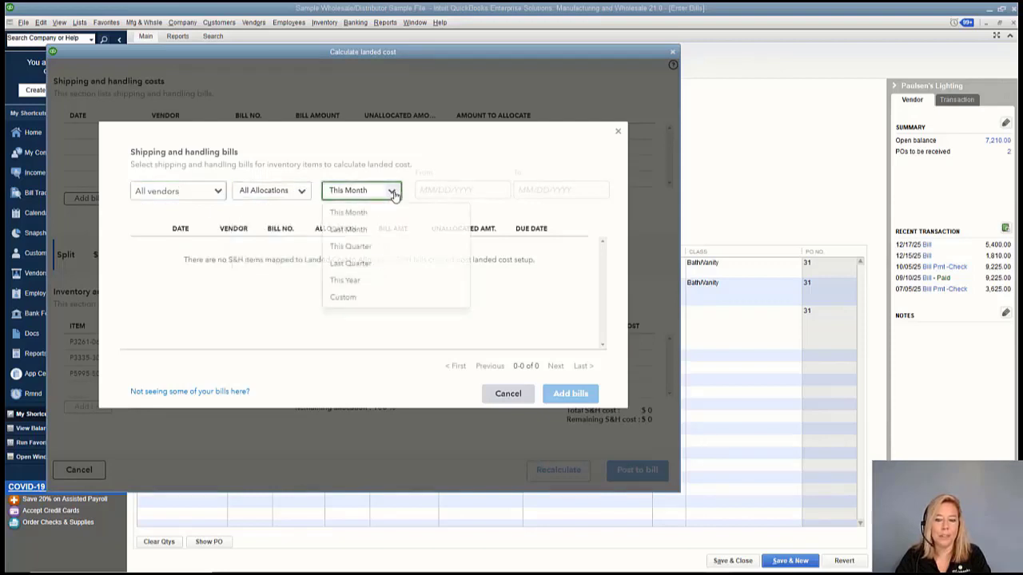
{"action": "left_click", "coordinate": [343, 297]}
{"action": "left_click", "coordinate": [425, 190]}
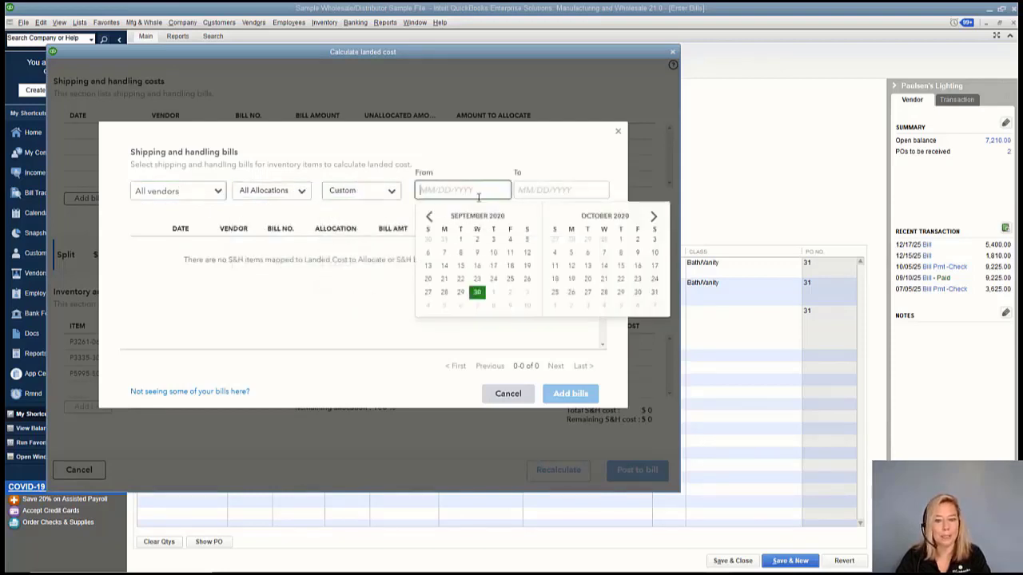
{"action": "type", "text": "12/15/"}
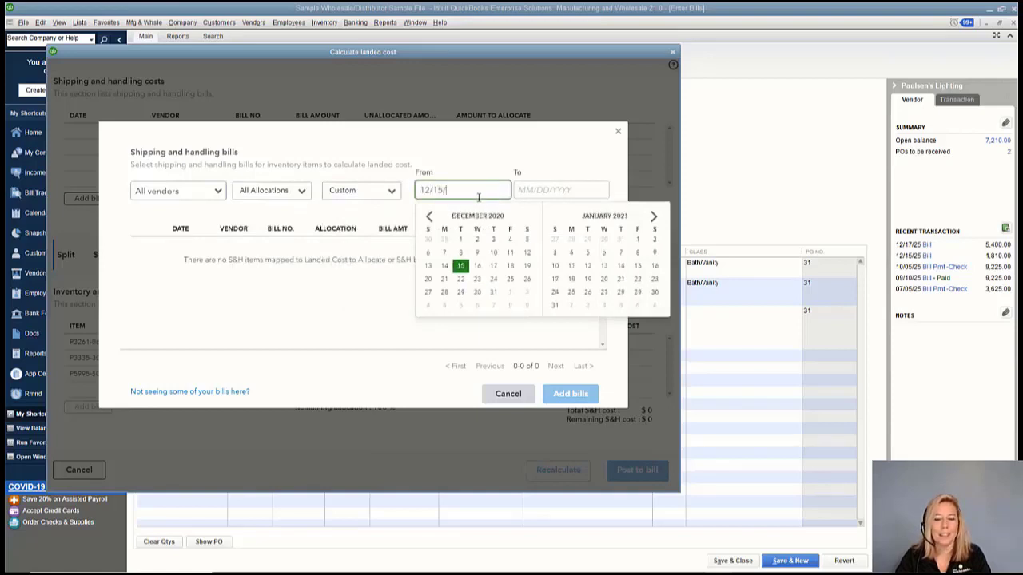
{"action": "type", "text": "2025"}
{"action": "key", "text": "Tab"}
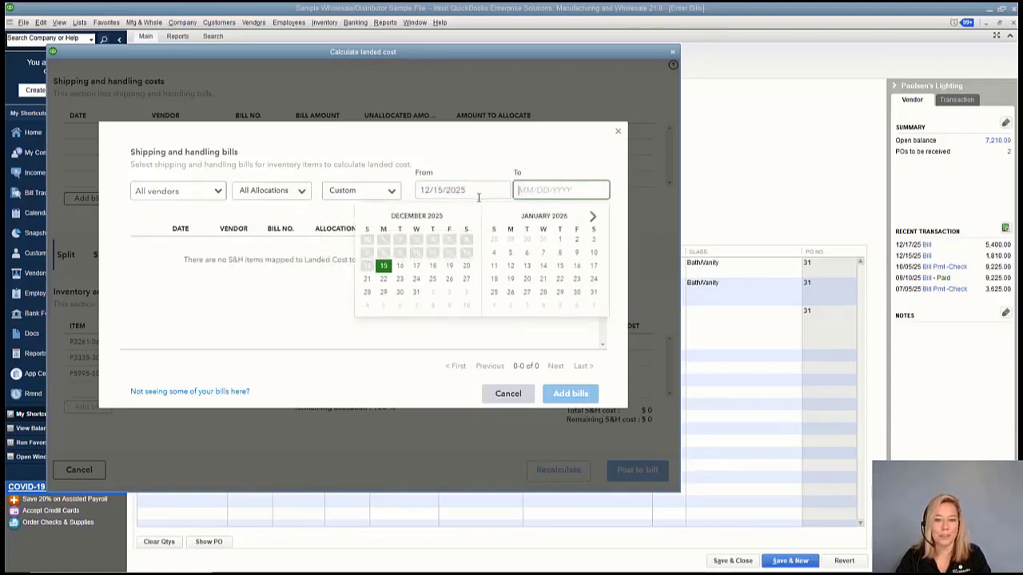
{"action": "type", "text": "12/15/2025"}
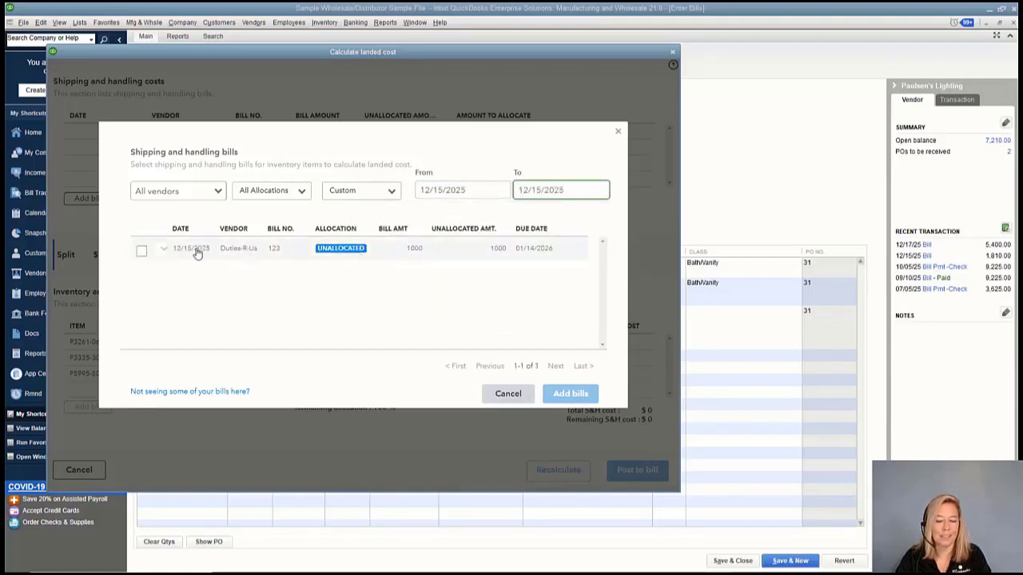
{"action": "left_click", "coordinate": [143, 254]}
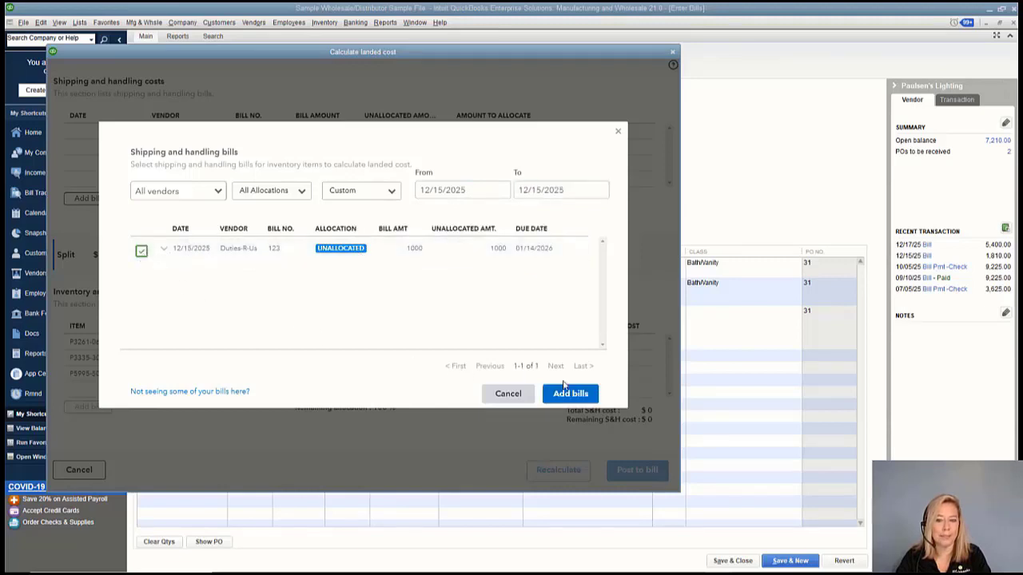
{"action": "left_click", "coordinate": [570, 394]}
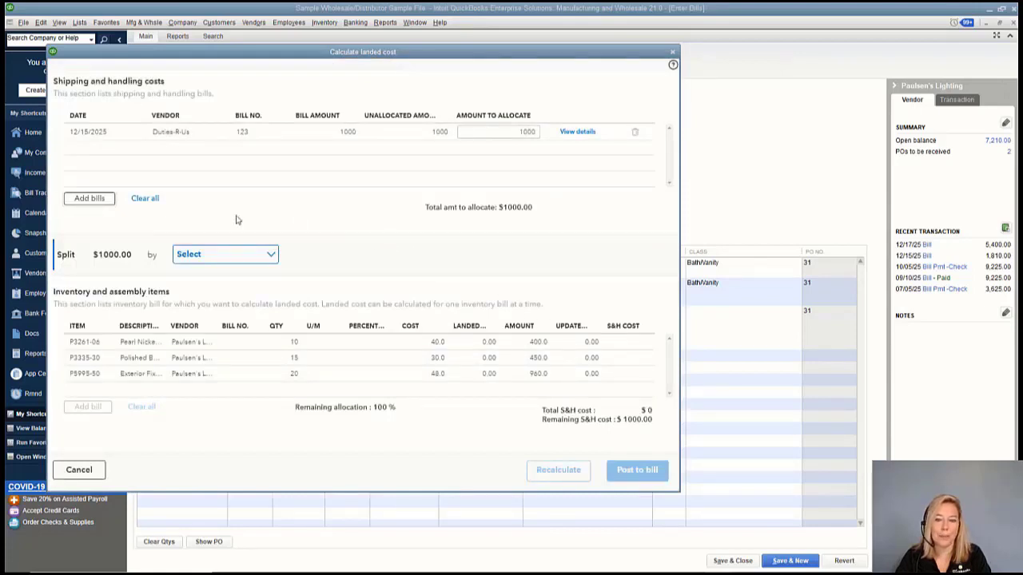
Change bill 123's amount to allocate to 500 and review the bill's details.
{"action": "left_click", "coordinate": [506, 132]}
{"action": "double_click", "coordinate": [523, 131]}
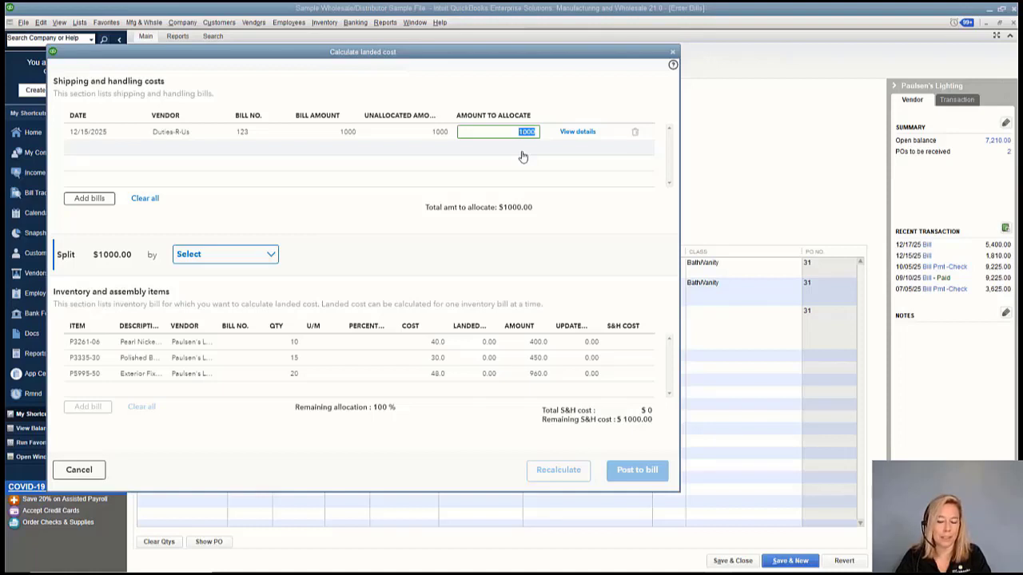
{"action": "type", "text": "550"}
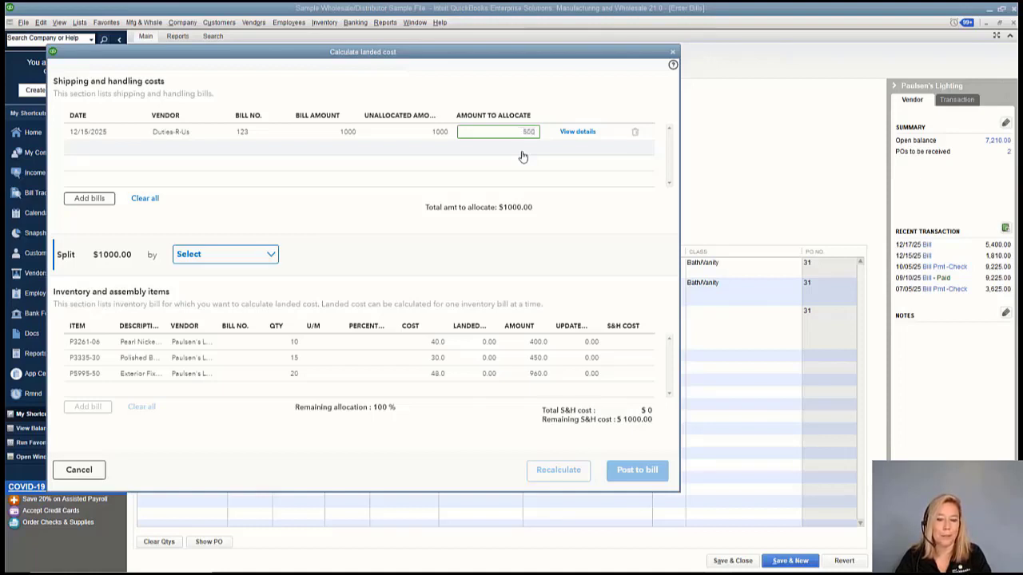
{"action": "left_click", "coordinate": [568, 136]}
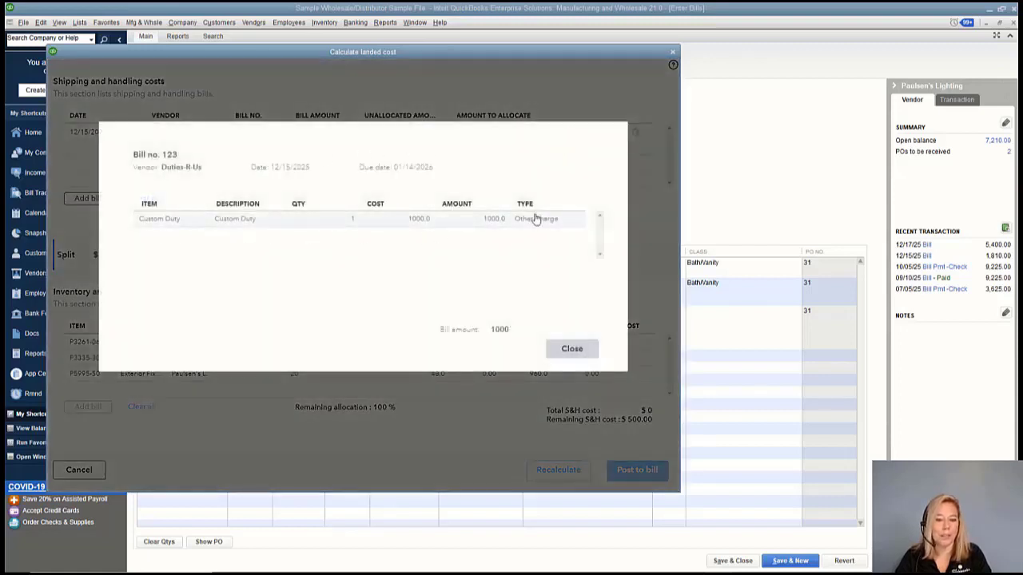
{"action": "left_click", "coordinate": [566, 348]}
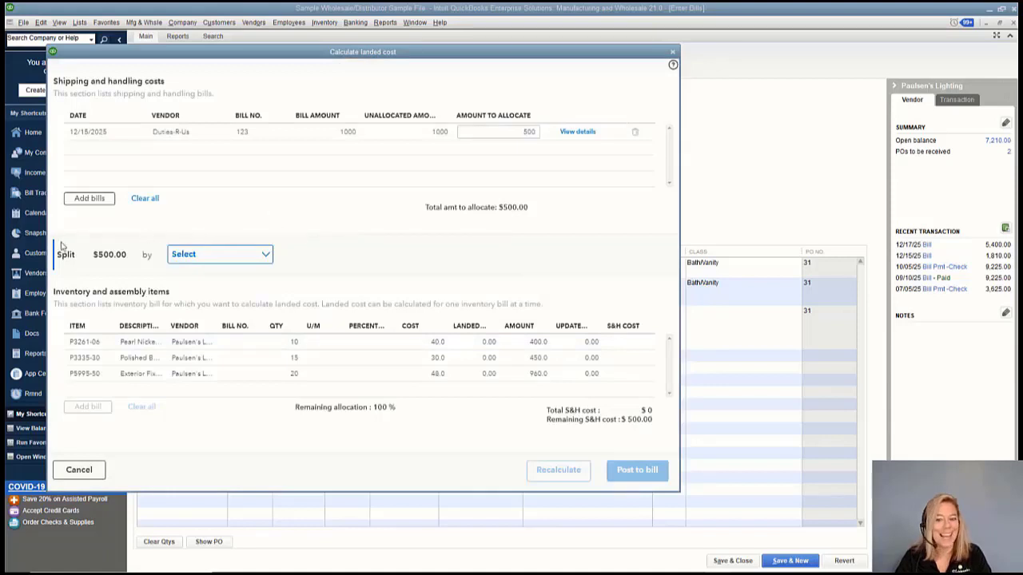
{"action": "left_click", "coordinate": [266, 255]}
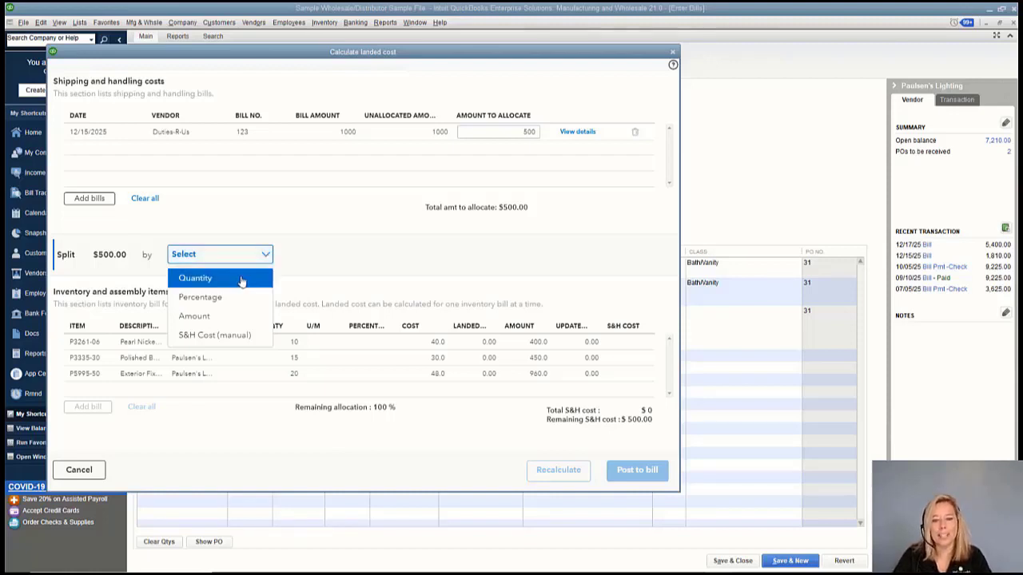
Split the $500 by Quantity and exclude item P5995-50, giving 200 and 300.
{"action": "left_click", "coordinate": [240, 279]}
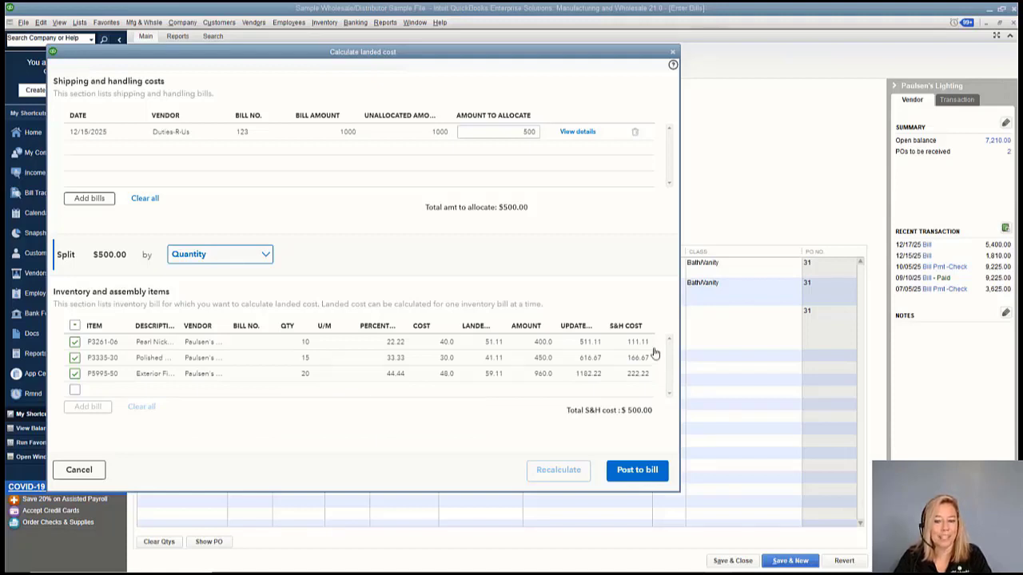
{"action": "left_click", "coordinate": [74, 373]}
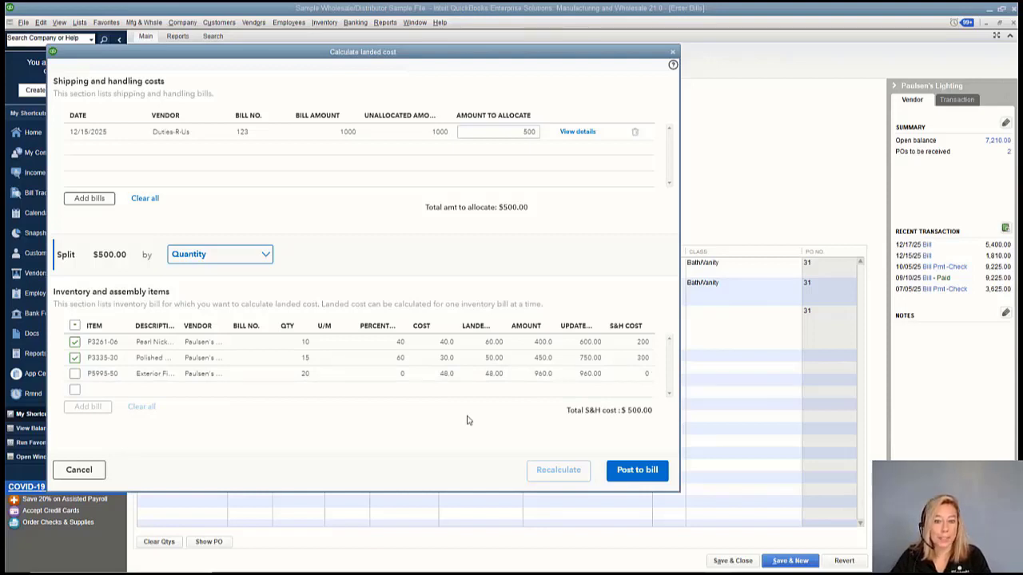
Split by Percentage and try 10% for the third item.
{"action": "left_click", "coordinate": [263, 256]}
{"action": "left_click", "coordinate": [219, 297]}
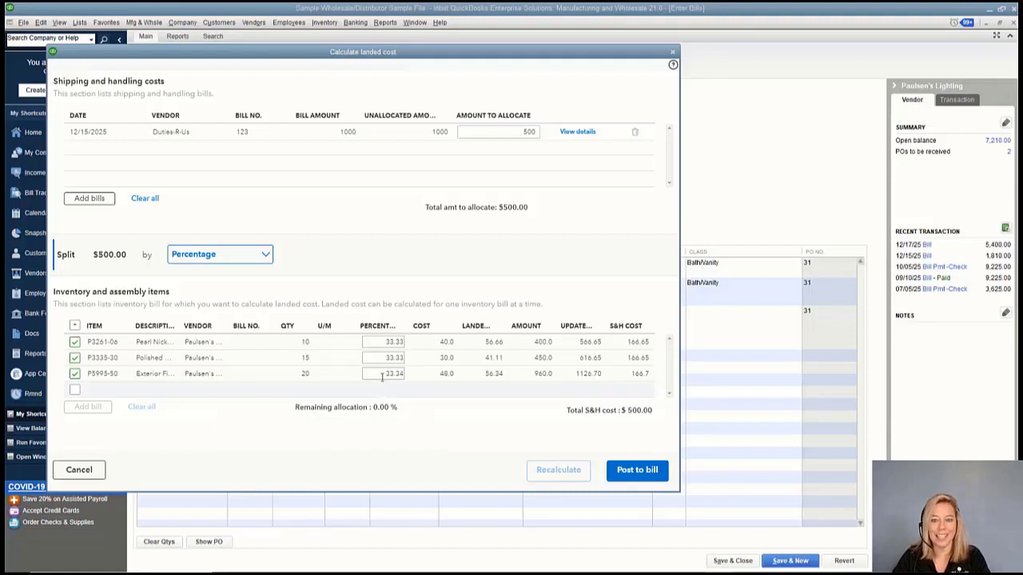
{"action": "left_click_drag", "start_coordinate": [379, 373], "coordinate": [414, 378]}
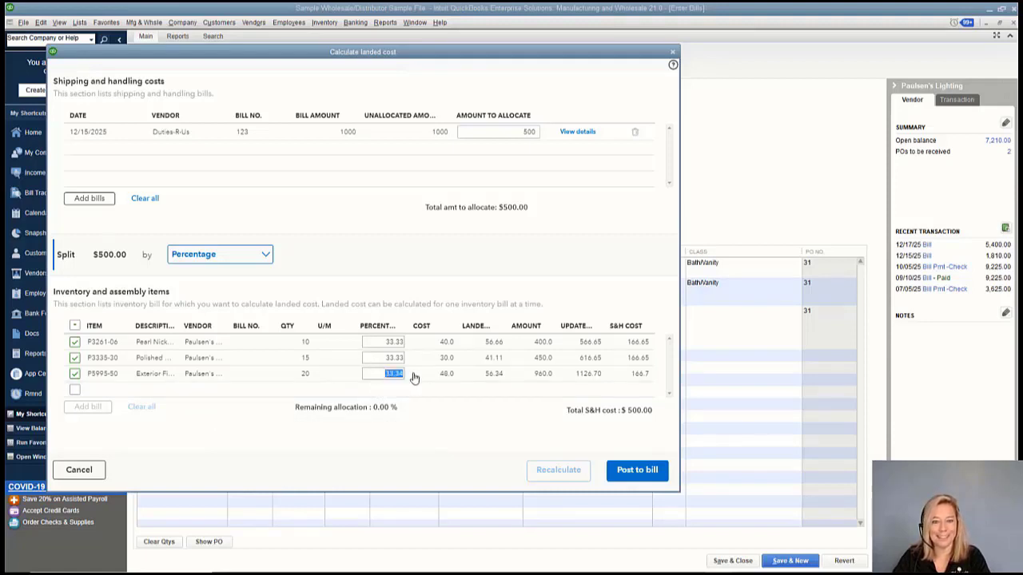
{"action": "type", "text": "10"}
{"action": "left_click", "coordinate": [379, 357]}
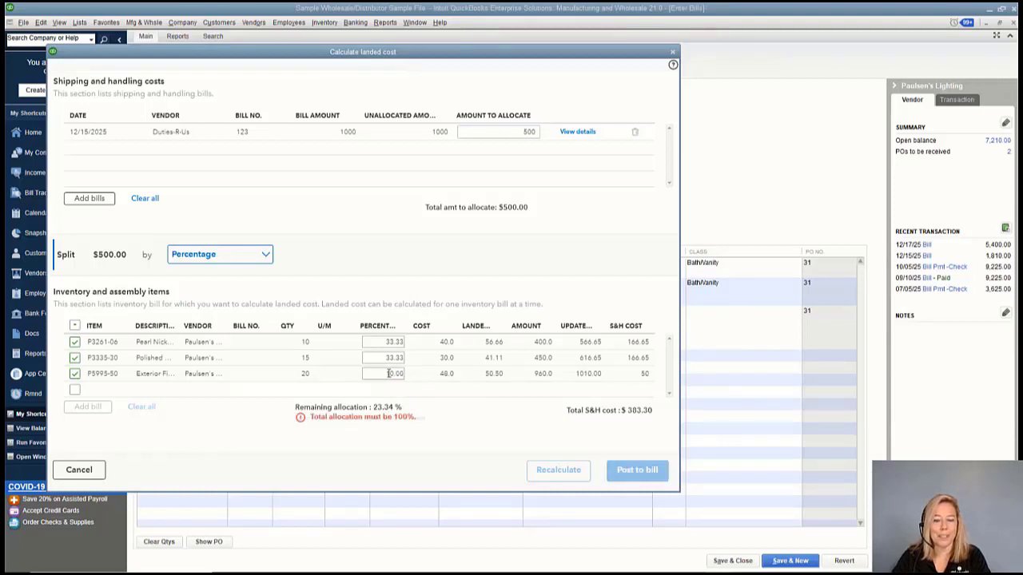
Restore the third item to 33.34% and switch the split to Amount.
{"action": "left_click", "coordinate": [385, 374]}
{"action": "key", "text": "shift+End"}
{"action": "type", "text": "33.34"}
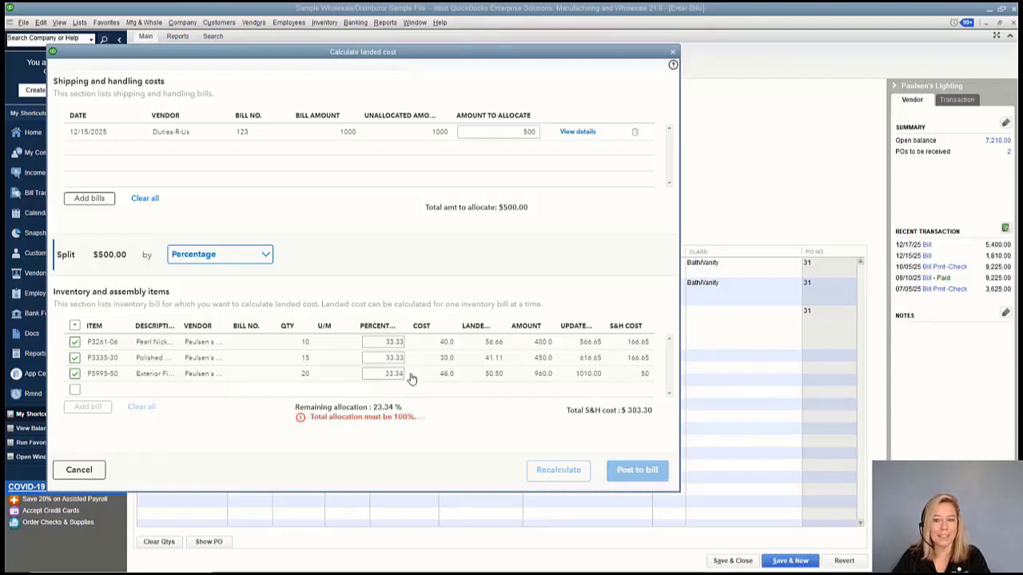
{"action": "key", "text": "Tab"}
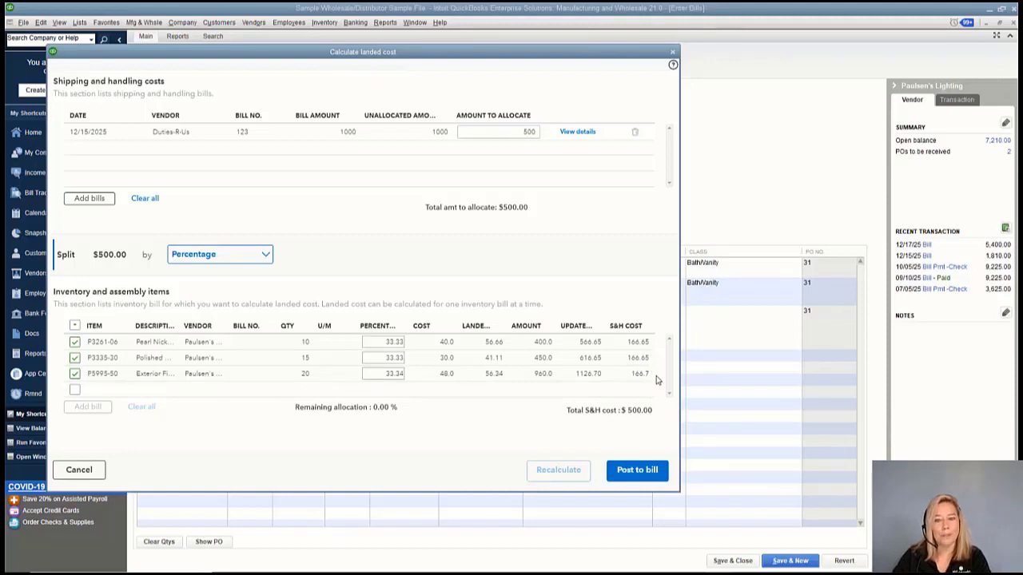
{"action": "key", "text": "a"}
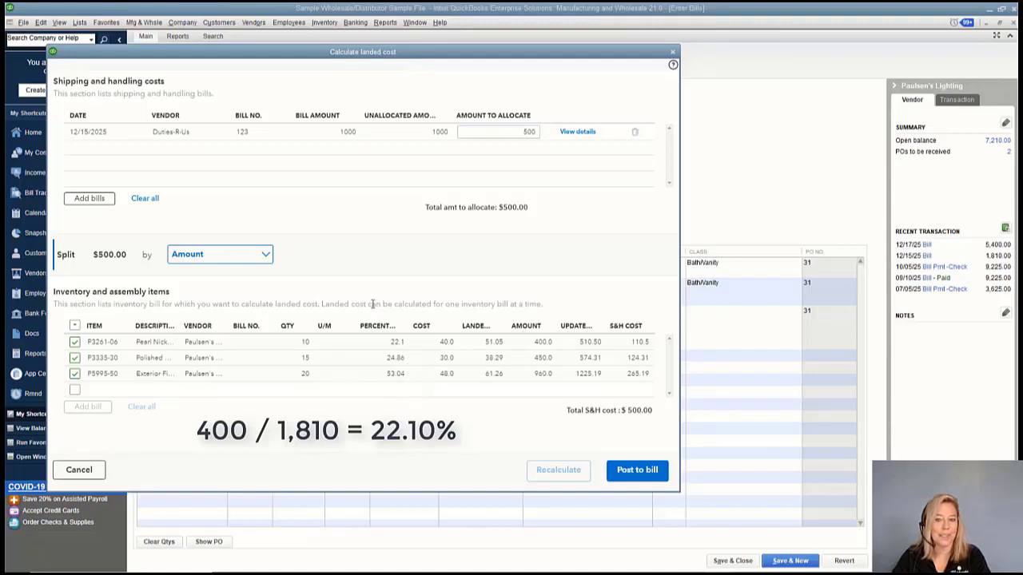
Split by manual S&H cost, trying 100.00 on the first item before restoring 166.67.
{"action": "left_click", "coordinate": [268, 255]}
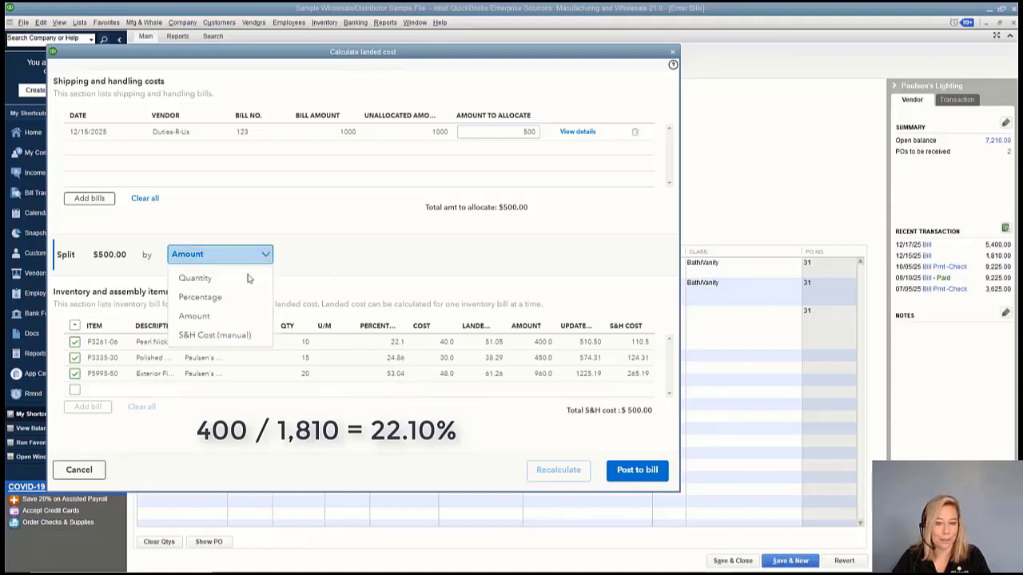
{"action": "left_click", "coordinate": [227, 340]}
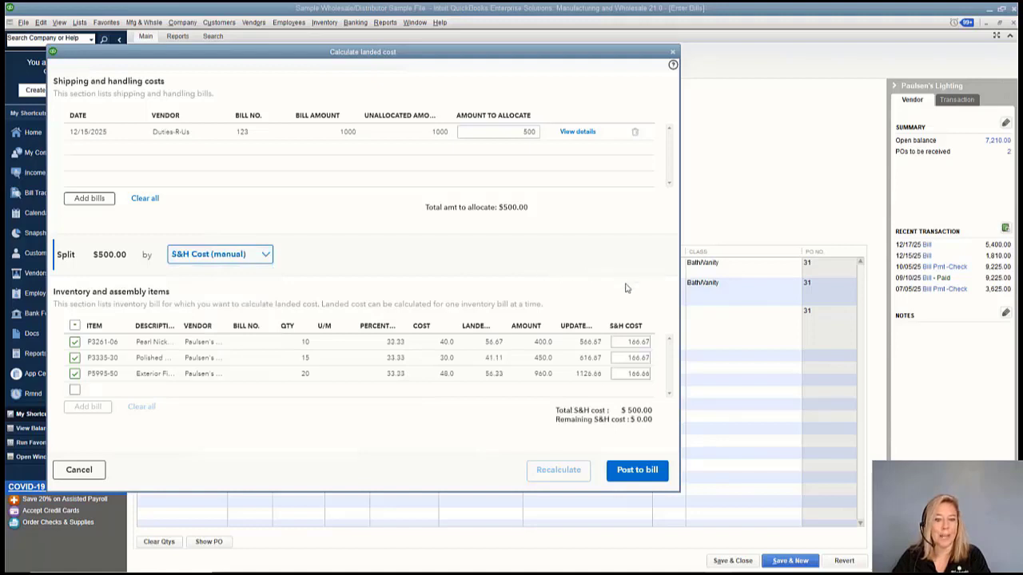
{"action": "double_click", "coordinate": [626, 342]}
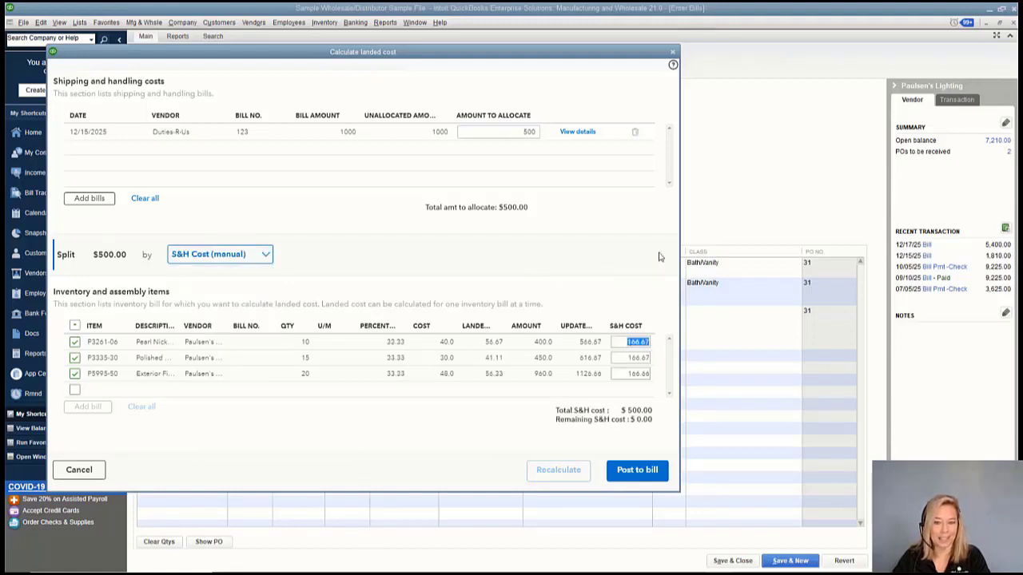
{"action": "type", "text": "100.00"}
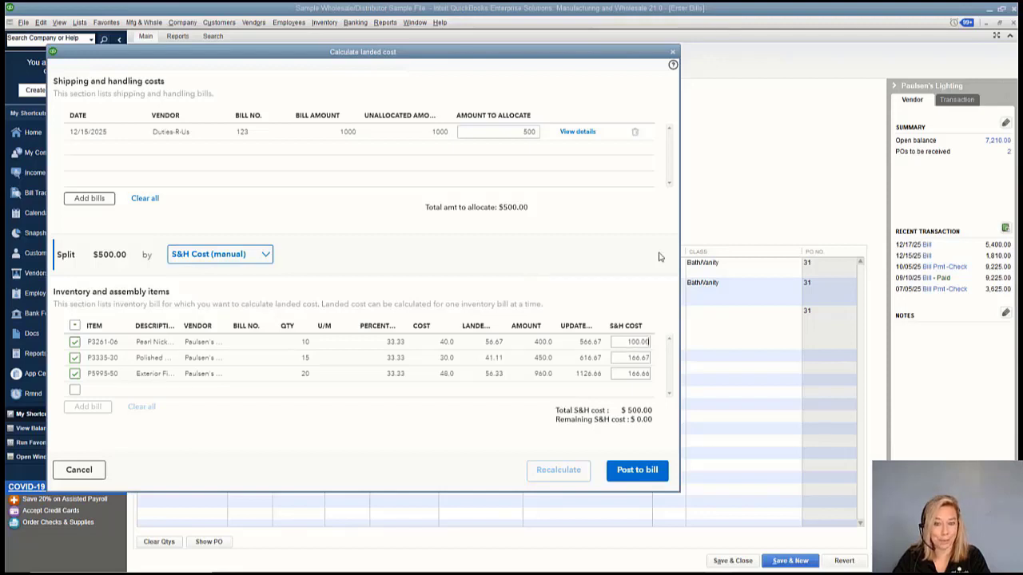
{"action": "key", "text": "Tab"}
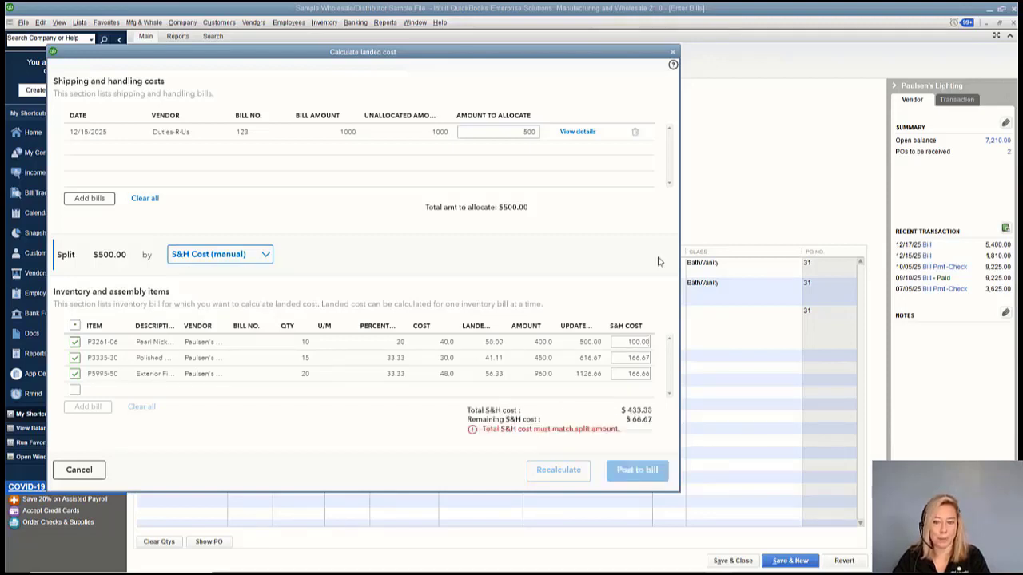
{"action": "double_click", "coordinate": [625, 342]}
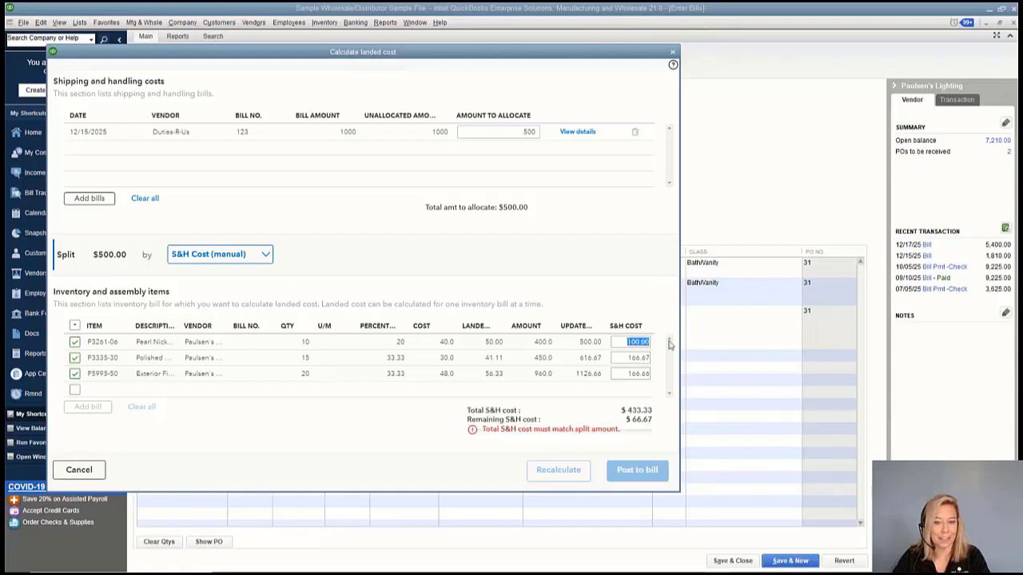
{"action": "type", "text": "166.67"}
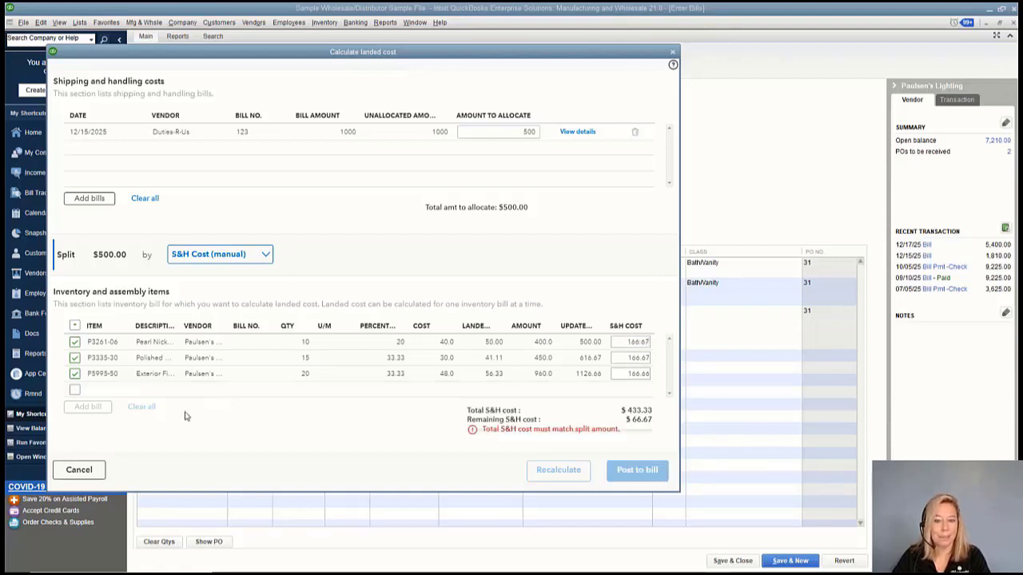
Recalculate the split and toggle item P5995-50 out of and back into the allocation.
{"action": "left_click", "coordinate": [76, 380]}
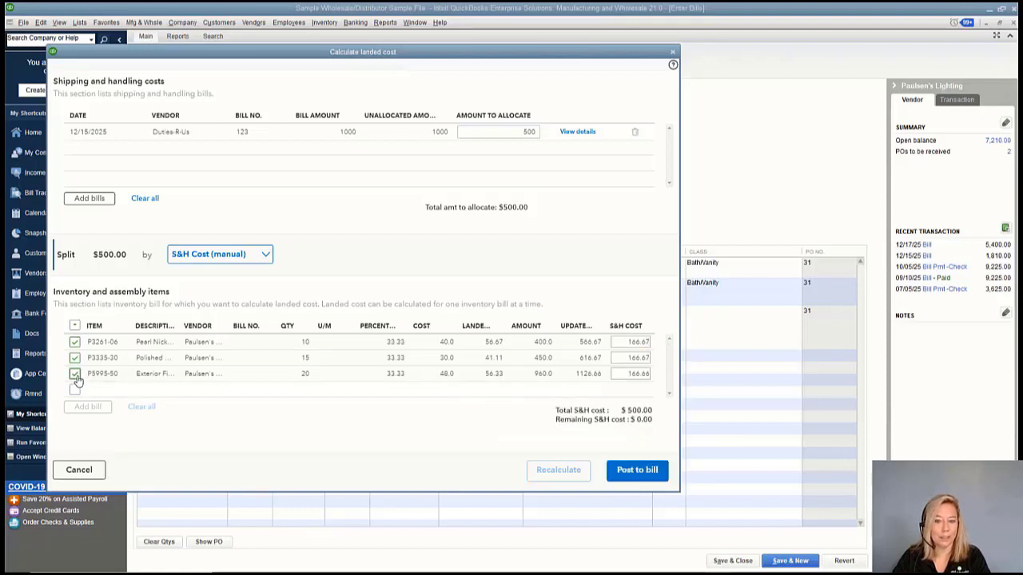
{"action": "left_click", "coordinate": [75, 375]}
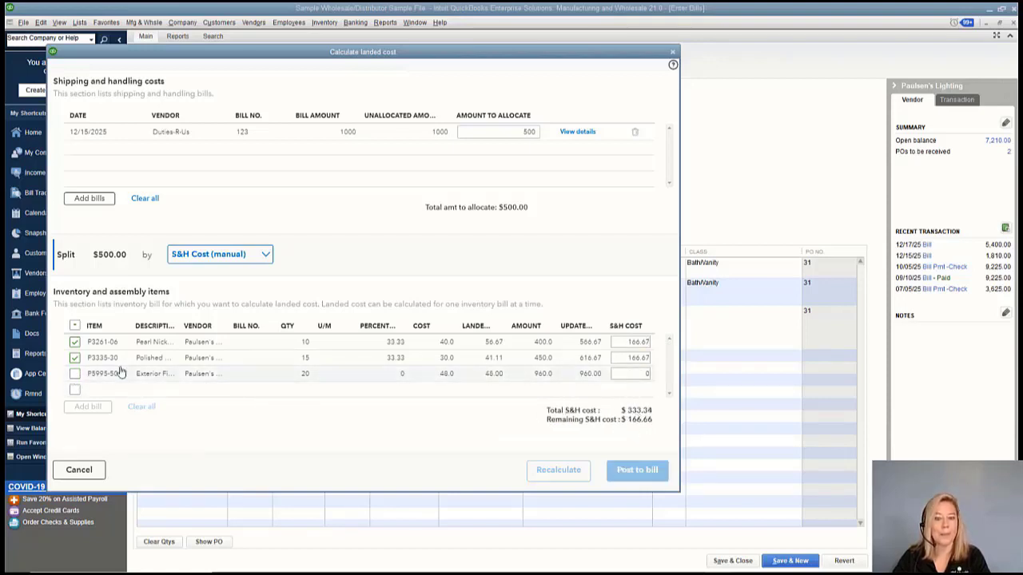
{"action": "left_click", "coordinate": [74, 374]}
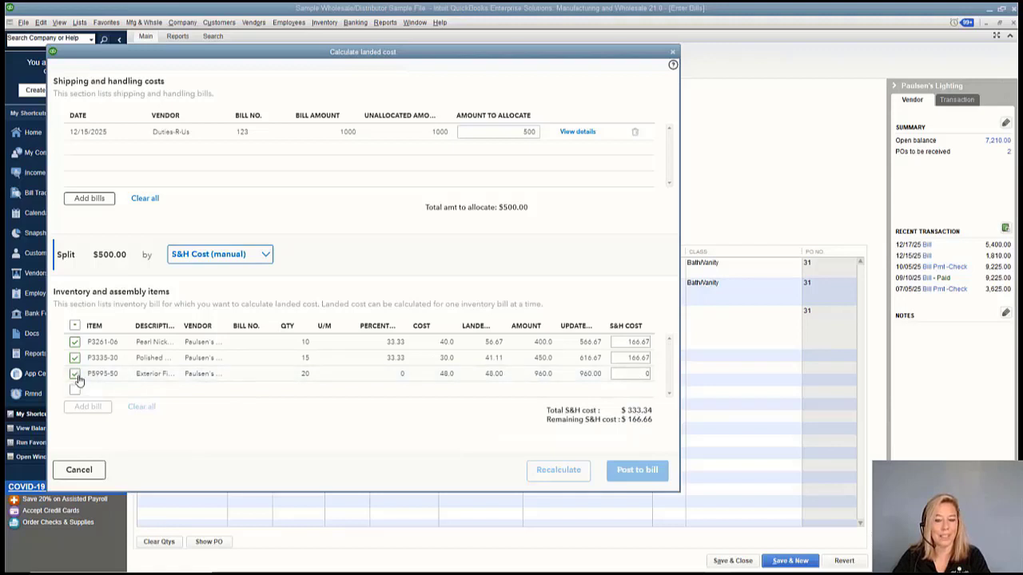
{"action": "left_click", "coordinate": [264, 255]}
Split the $500 by Quantity (111.11/166.67/222.22) and post the landed cost to the bill.
{"action": "left_click", "coordinate": [205, 279]}
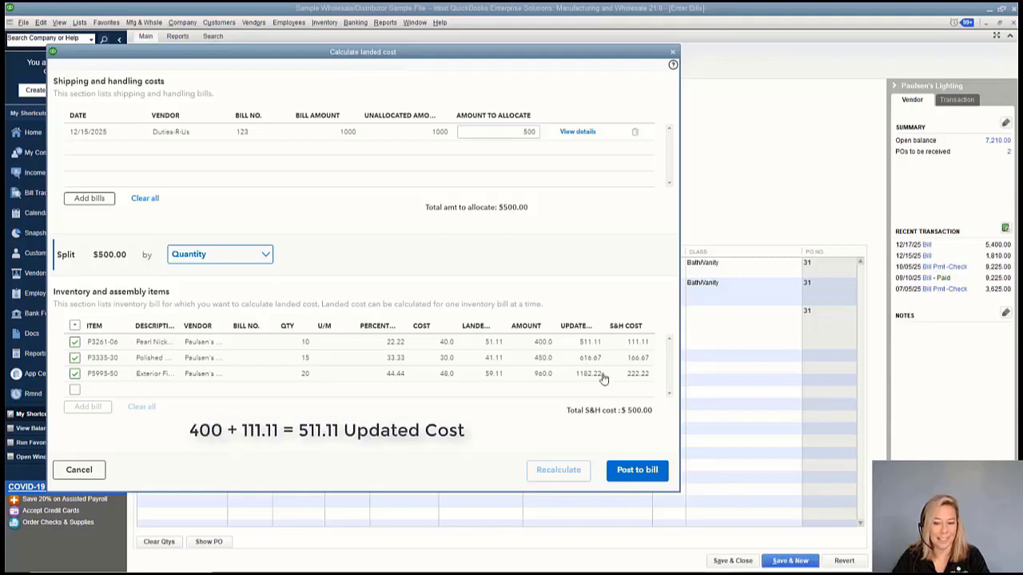
{"action": "left_click", "coordinate": [654, 477]}
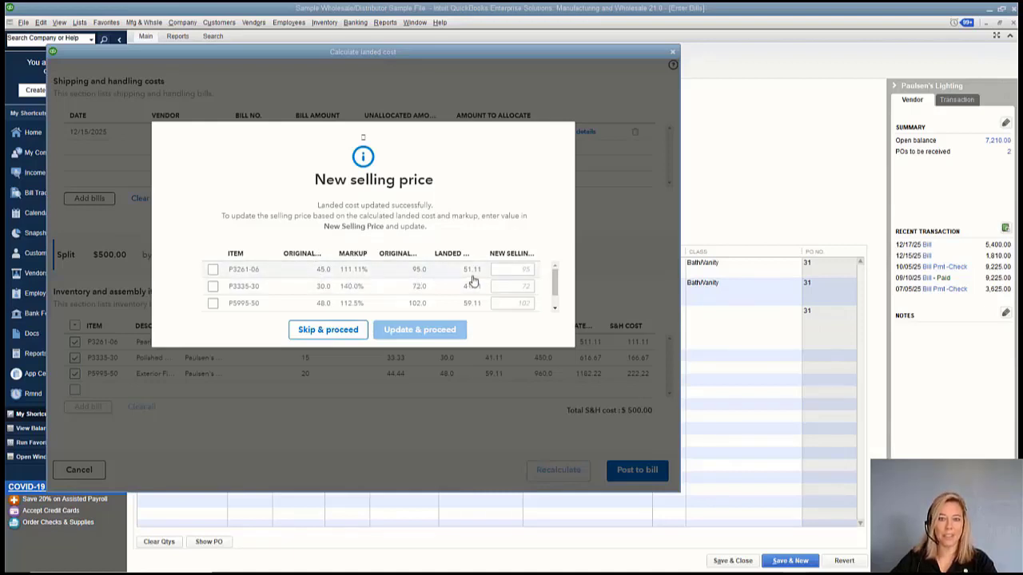
Leave the three items' new selling prices unchanged and skip the selling-price update.
{"action": "left_click", "coordinate": [532, 269]}
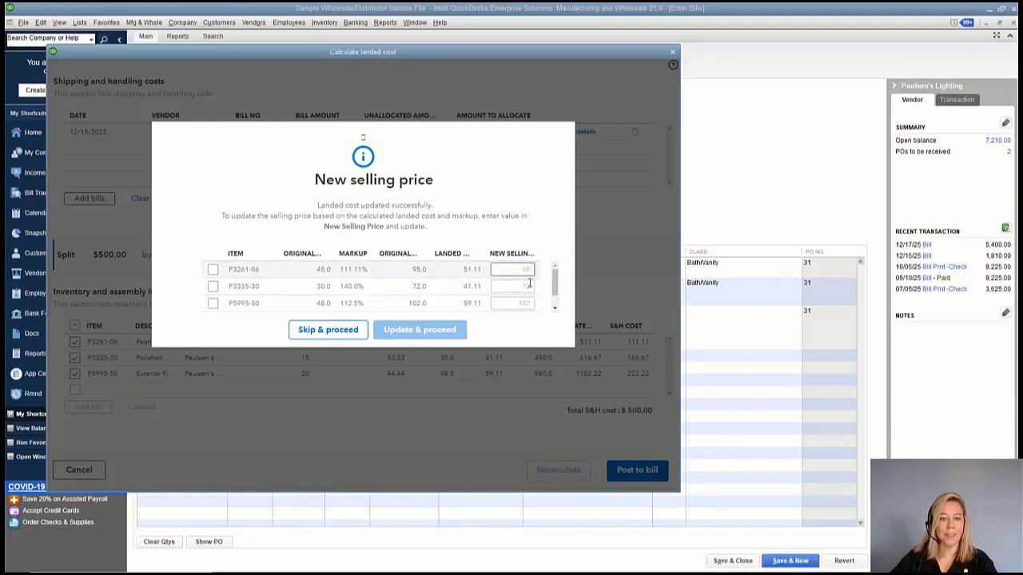
{"action": "left_click", "coordinate": [530, 288]}
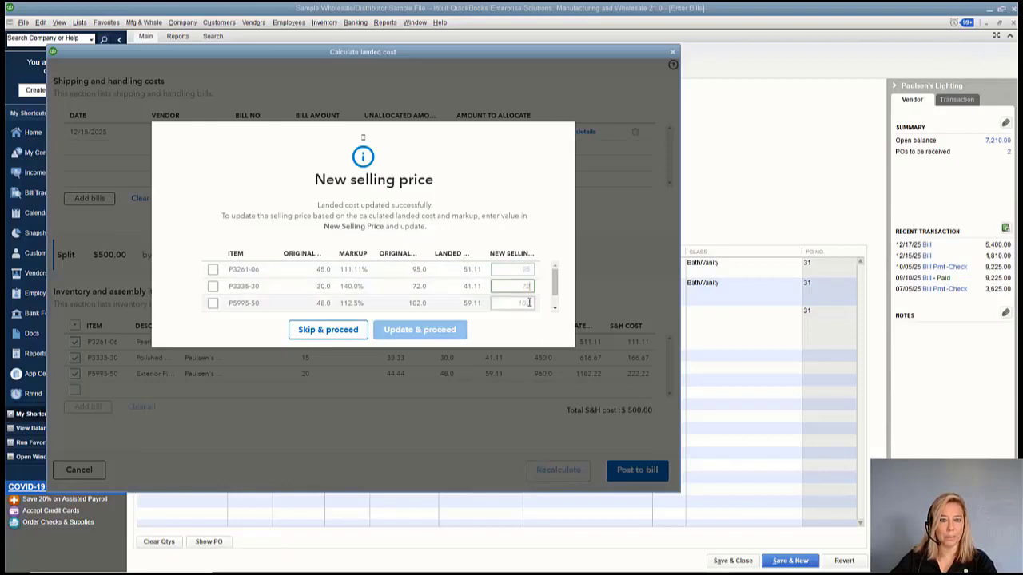
{"action": "left_click", "coordinate": [531, 302]}
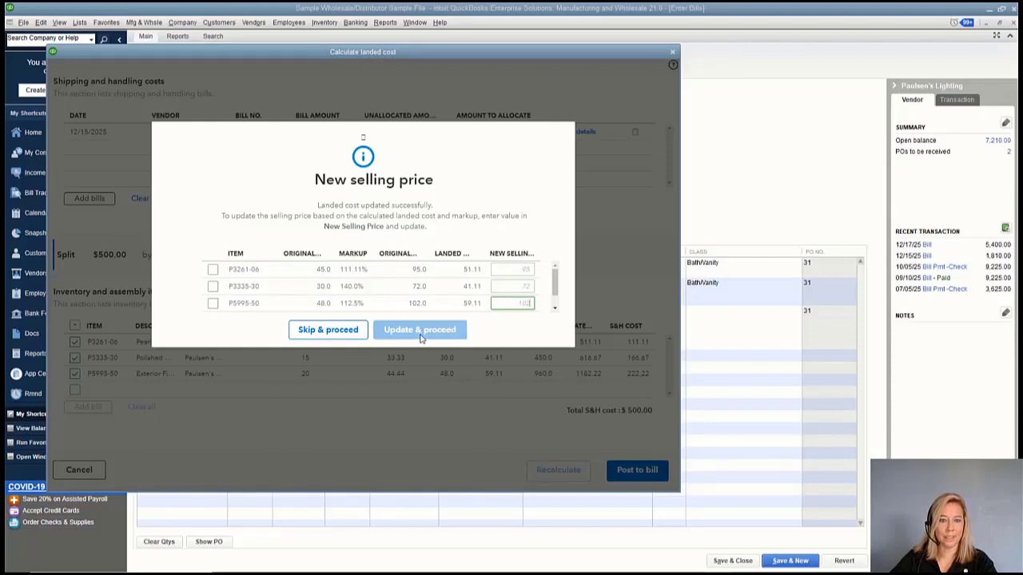
{"action": "left_click", "coordinate": [318, 334]}
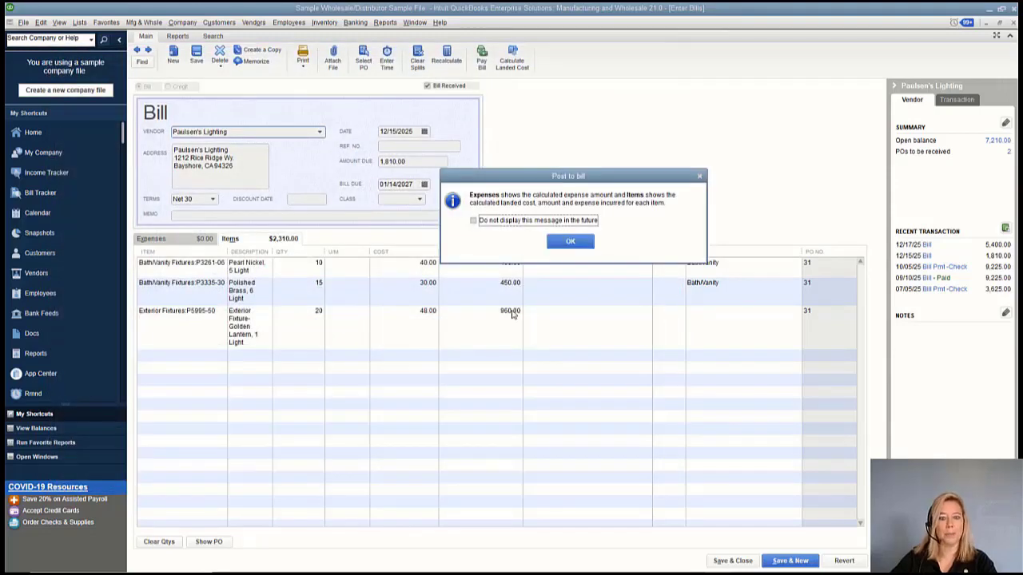
Review the bill's journal, then save the Paulsen's Lighting bill, confirming the change to the linked transaction.
{"action": "left_click", "coordinate": [570, 241]}
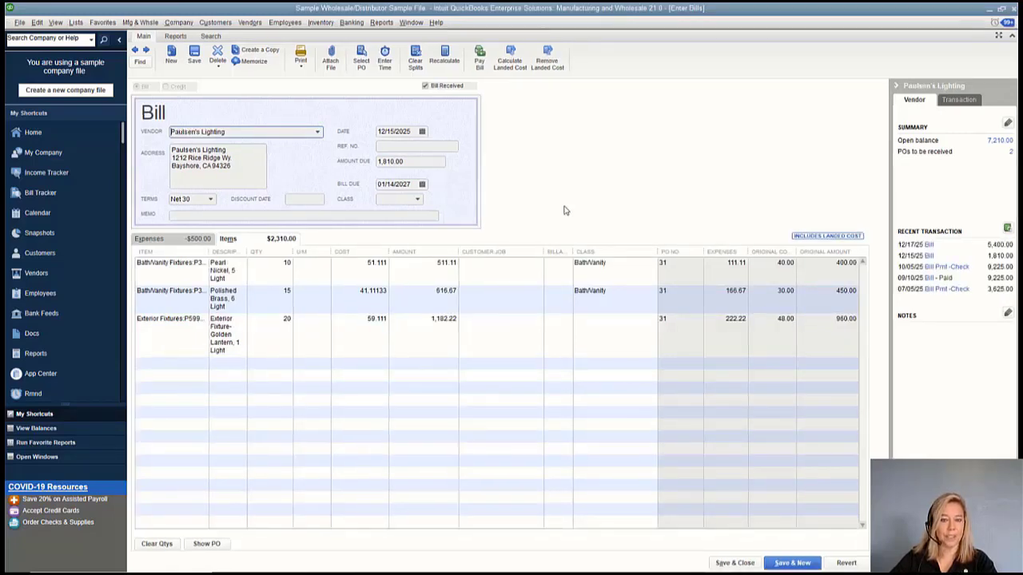
{"action": "key", "text": "ctrl+y"}
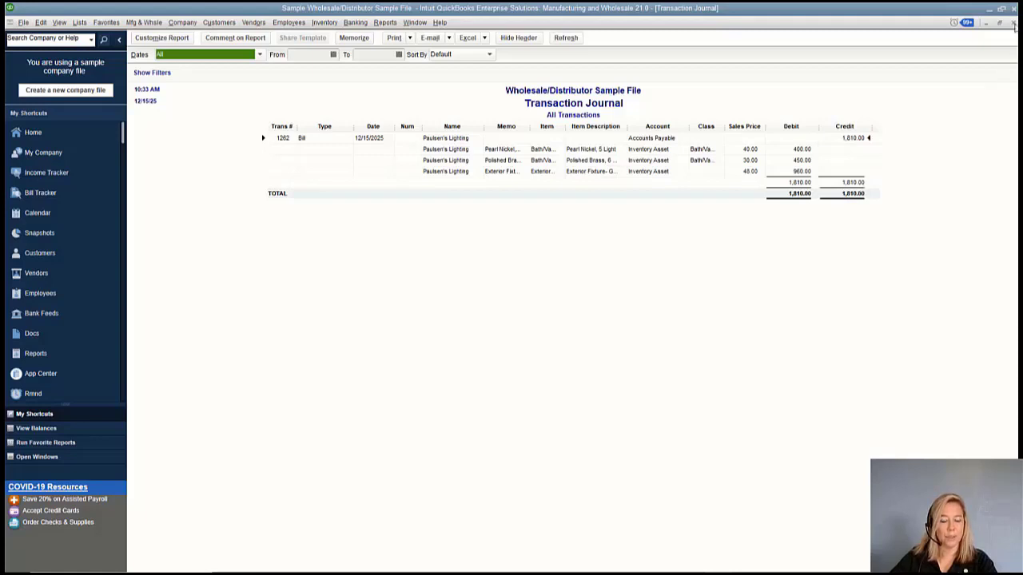
{"action": "double_click", "coordinate": [312, 137]}
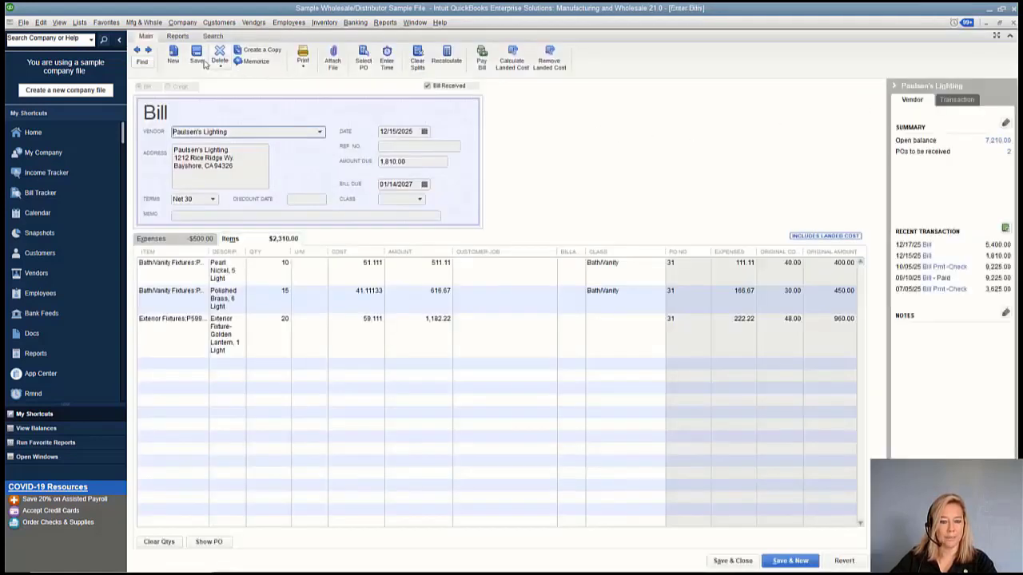
{"action": "left_click", "coordinate": [197, 56]}
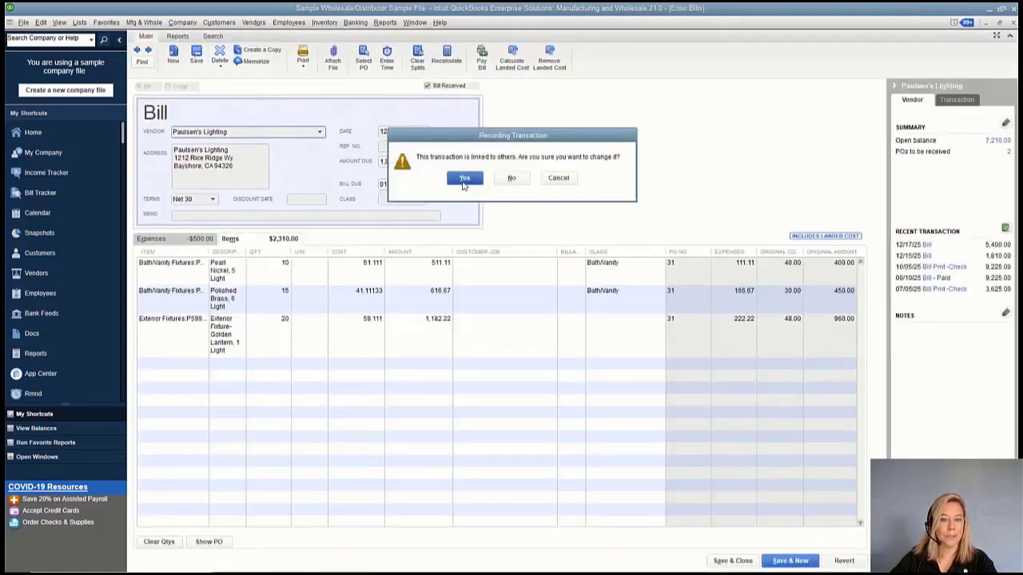
{"action": "left_click", "coordinate": [468, 180]}
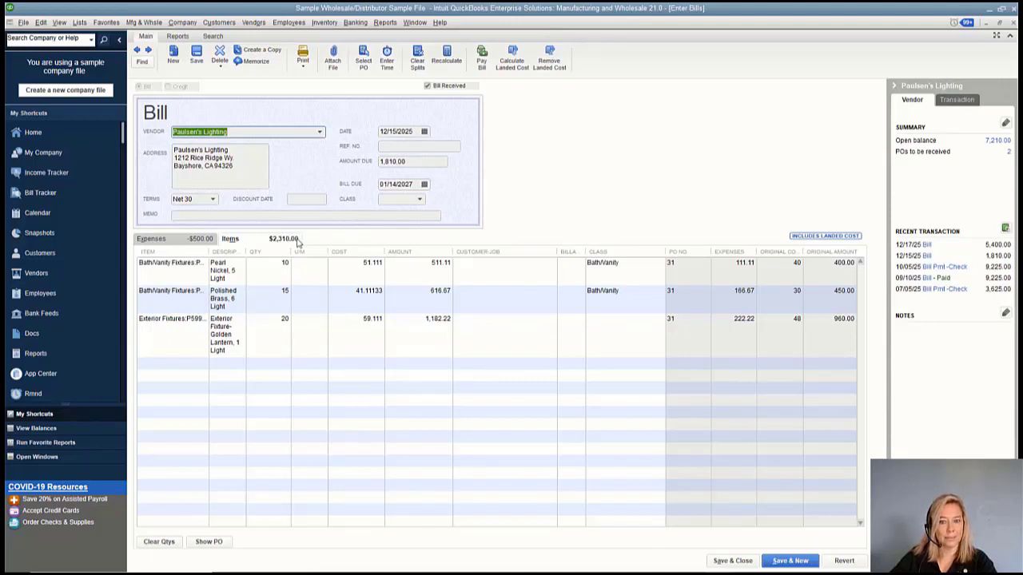
Inspect the locked -$500 Cost to Allocate line and view the journal: Inventory Asset 2,310.00, Payables 1,810.00, Landed Cost 500.00.
{"action": "left_click", "coordinate": [297, 240]}
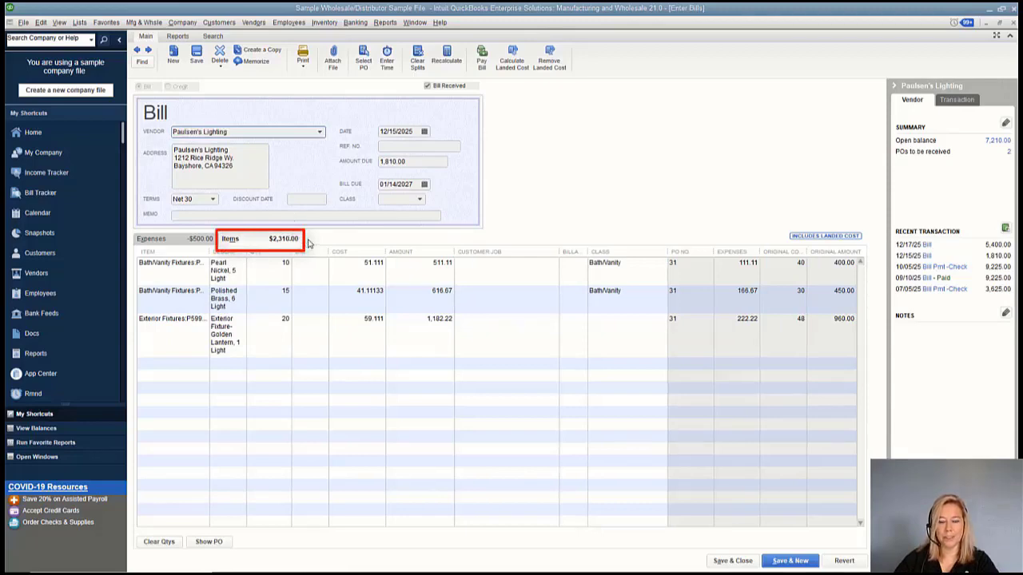
{"action": "left_click", "coordinate": [290, 243]}
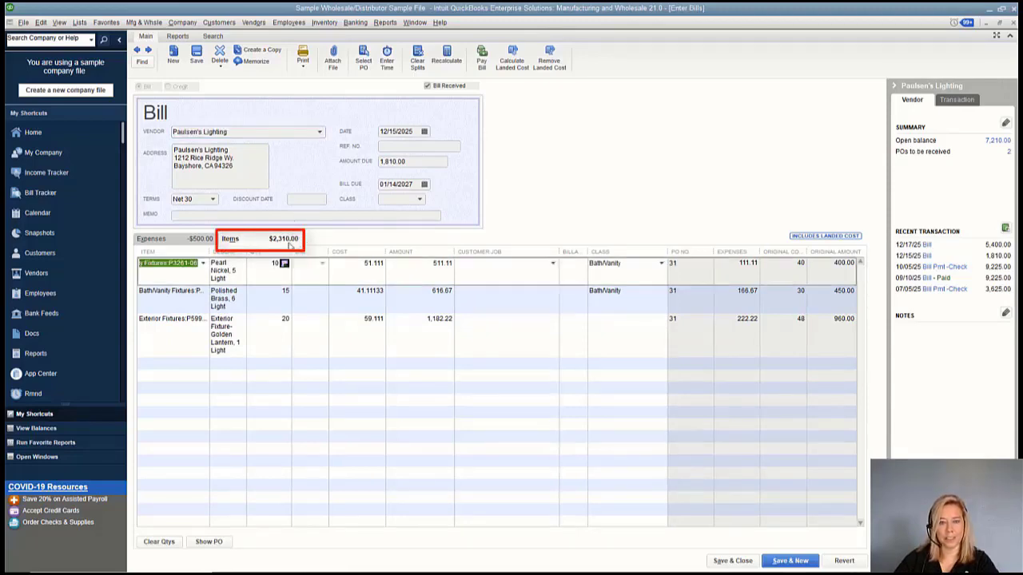
{"action": "left_click", "coordinate": [316, 242]}
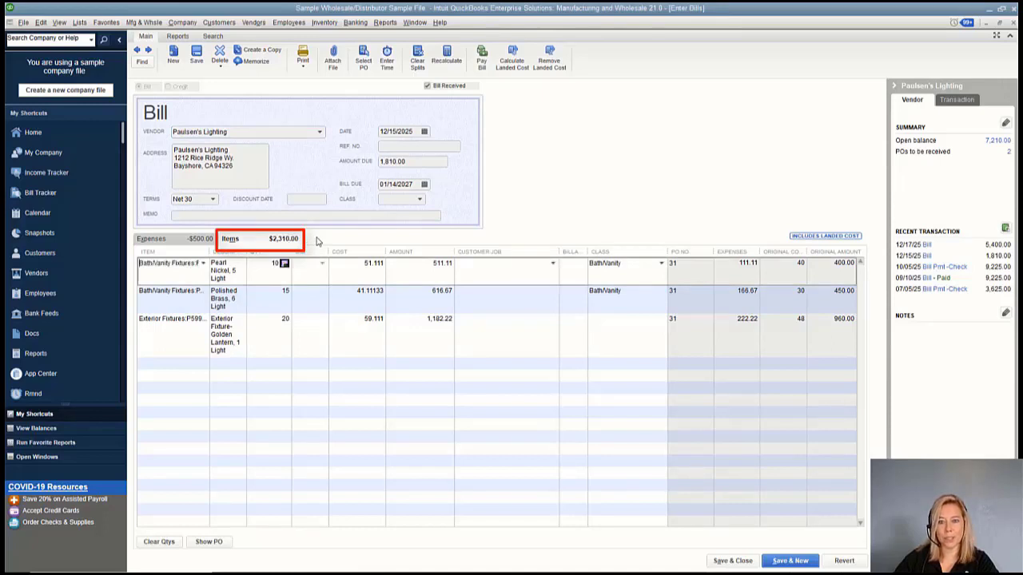
{"action": "left_click", "coordinate": [180, 242]}
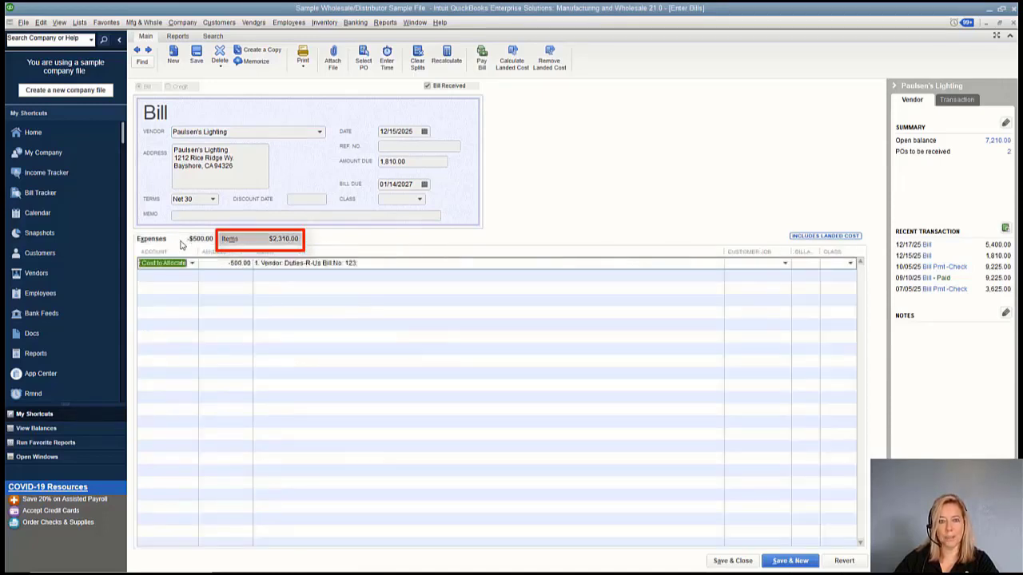
{"action": "left_click", "coordinate": [192, 264]}
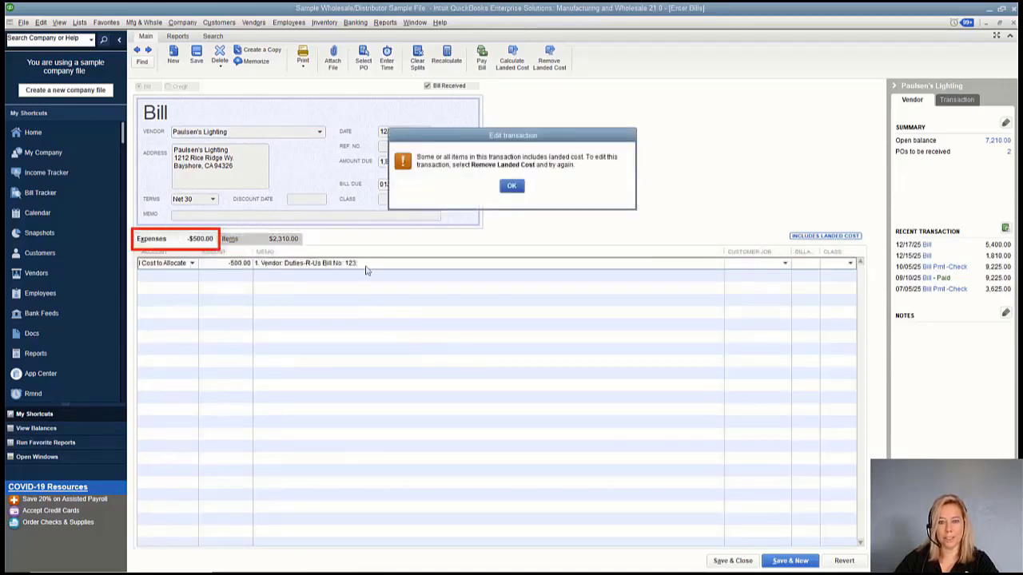
{"action": "left_click", "coordinate": [511, 186]}
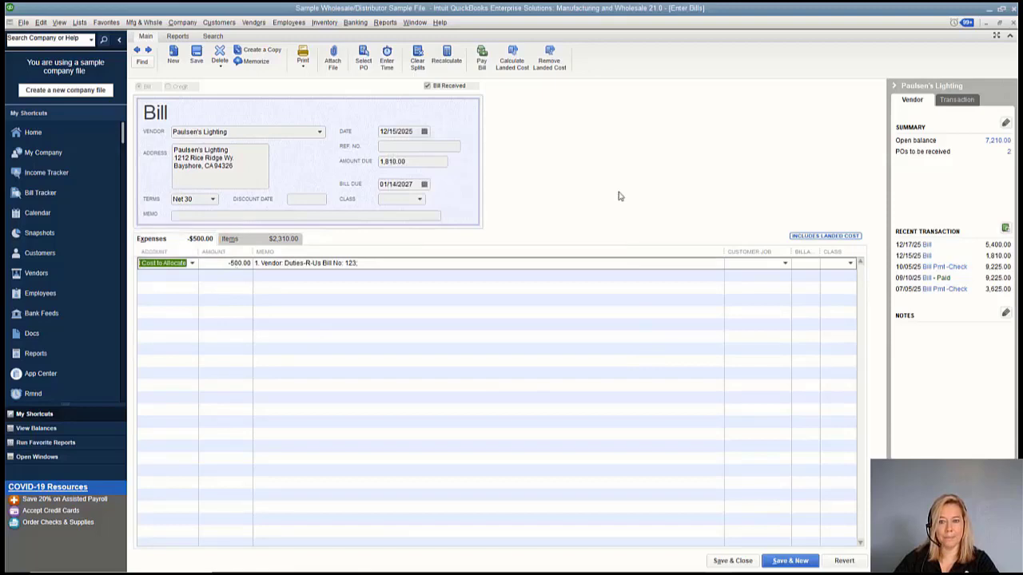
{"action": "key", "text": "ctrl+y"}
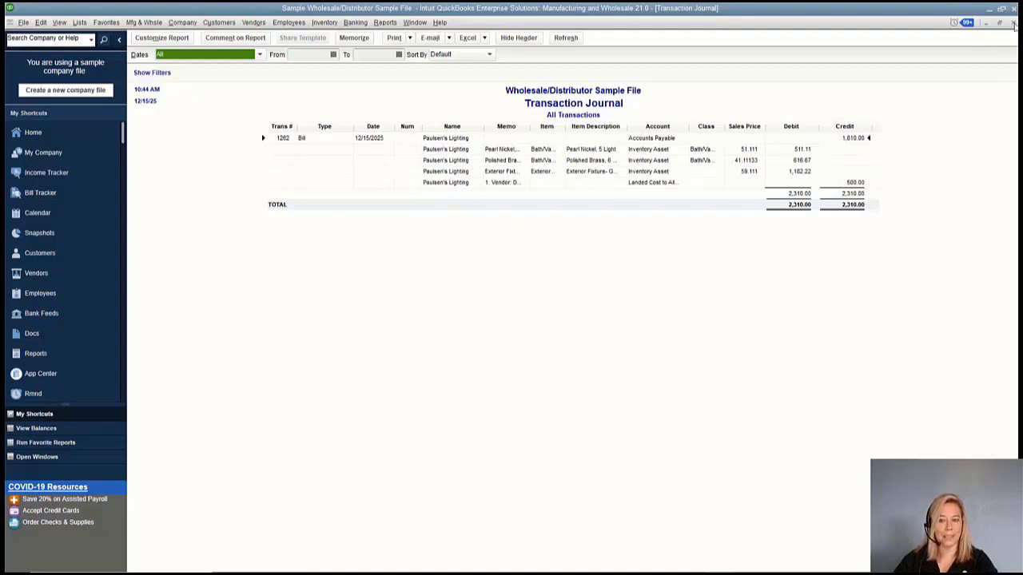
Close the Transaction Journal report and the Paulsen's Lighting Enter Bills window.
{"action": "left_click", "coordinate": [1014, 25]}
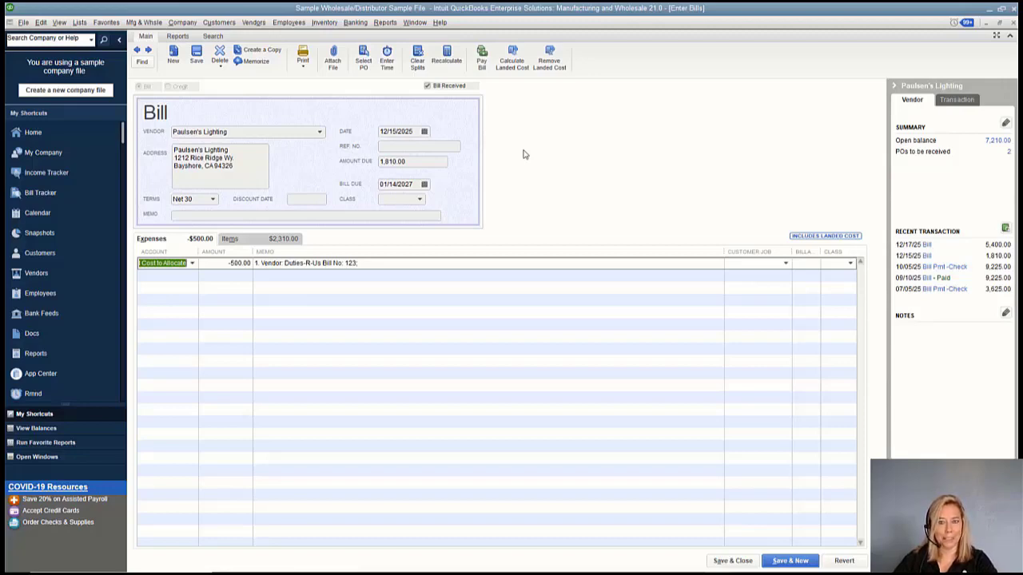
{"action": "key", "text": "Home"}
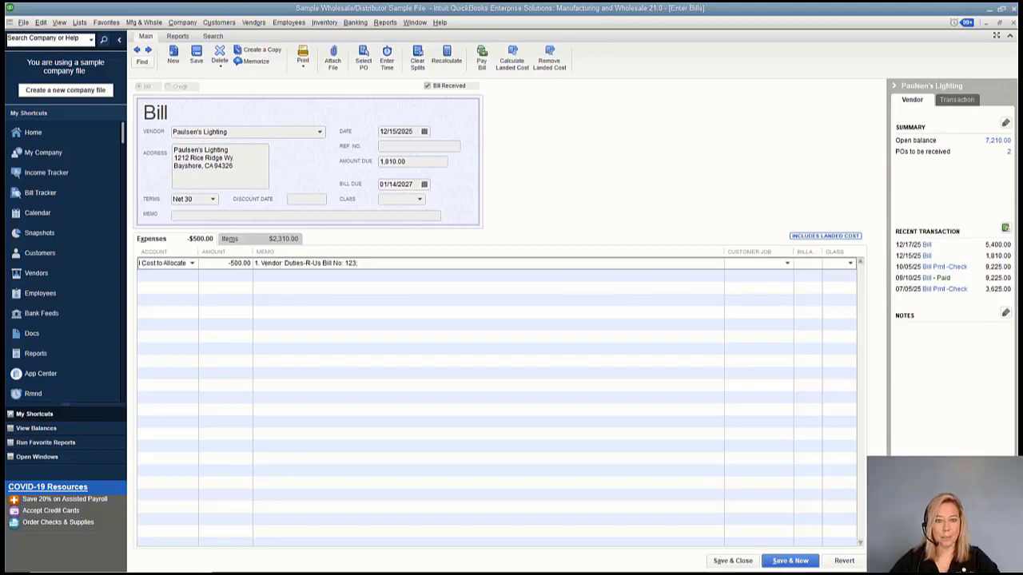
{"action": "left_click", "coordinate": [1012, 24]}
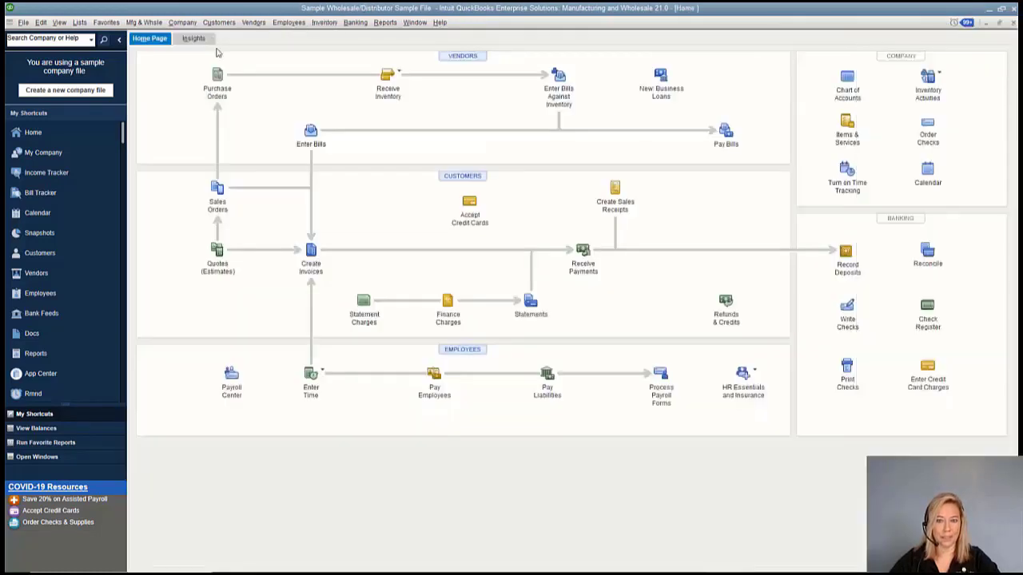
From the Item List, open P3261-06 Pearl Nickel, 5 Light for editing to see Landed Cost 51.111.
{"action": "left_click", "coordinate": [79, 22]}
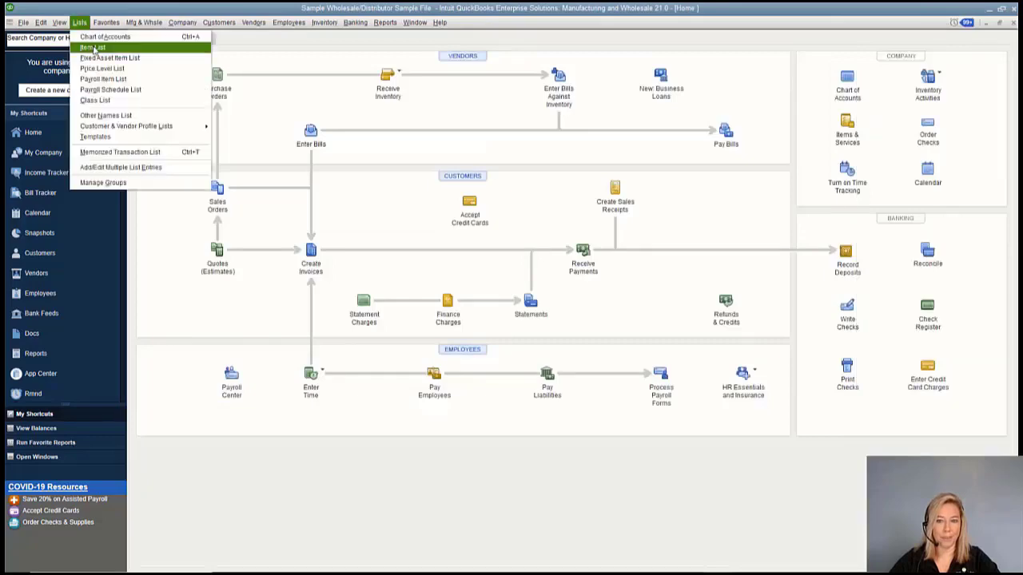
{"action": "key", "text": "Escape"}
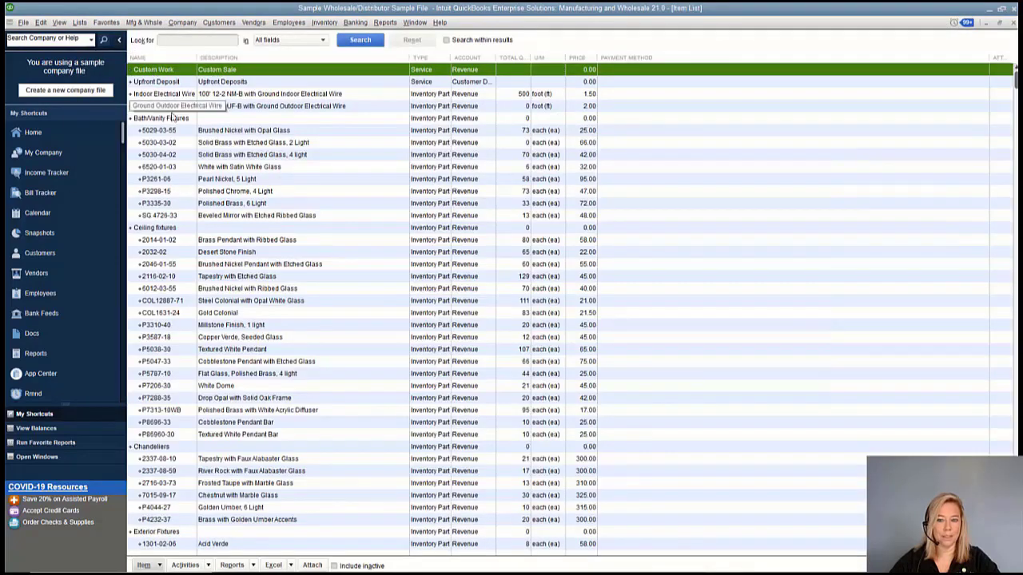
{"action": "left_click", "coordinate": [244, 181]}
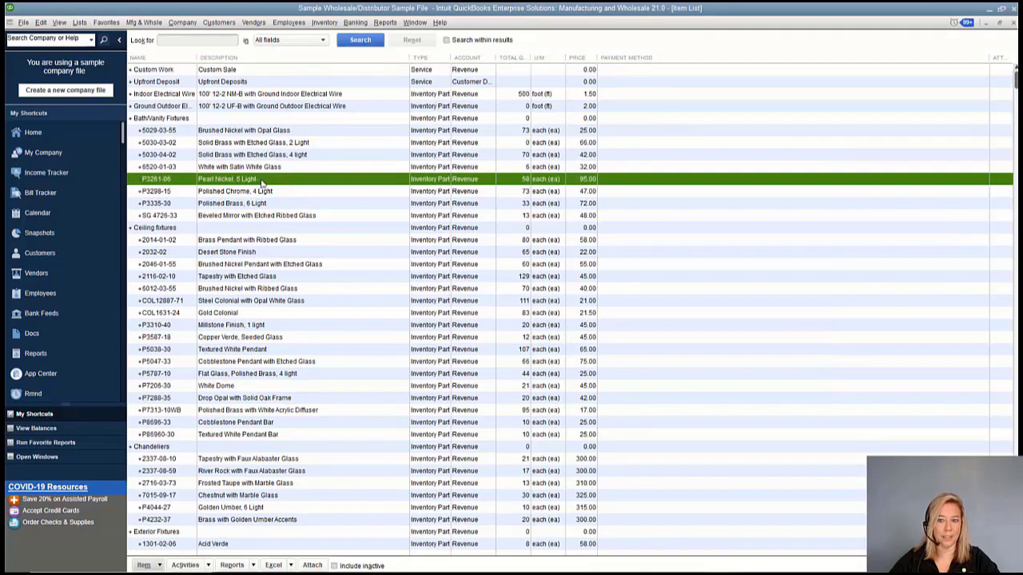
{"action": "double_click", "coordinate": [262, 182]}
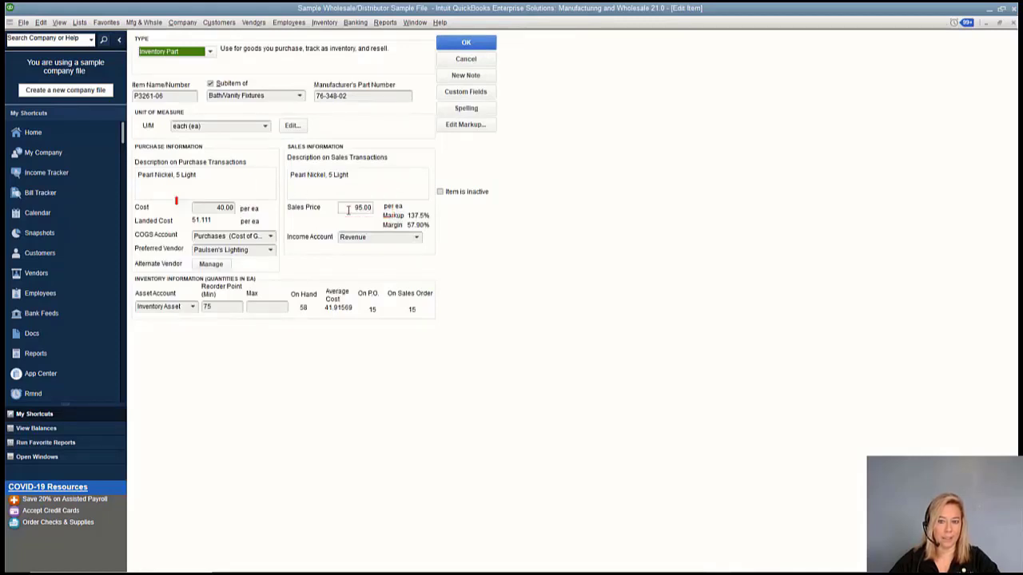
Check the item's 40.00 cost, then close the Edit Item window and the Item List.
{"action": "left_click", "coordinate": [210, 208]}
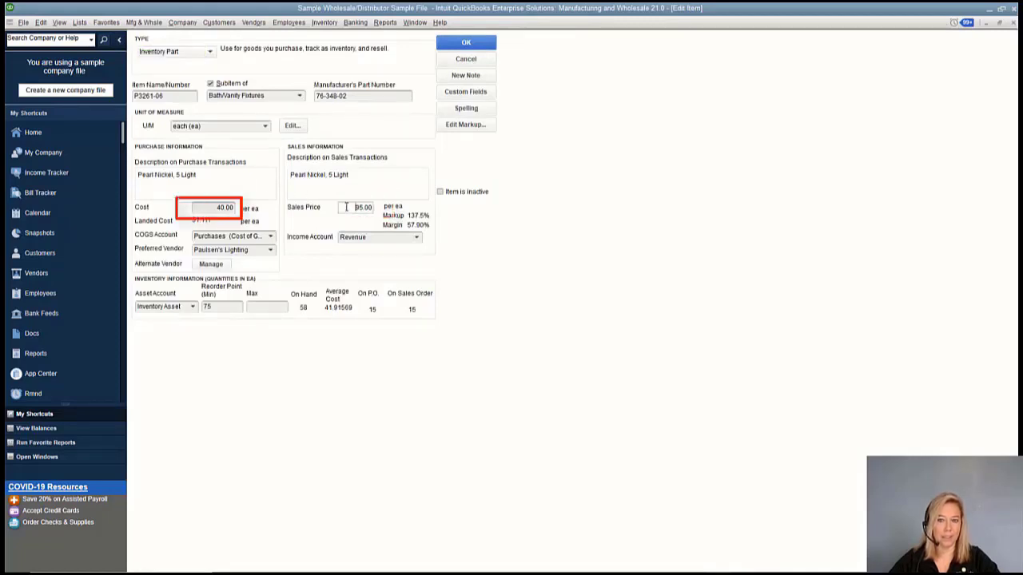
{"action": "left_click", "coordinate": [198, 208]}
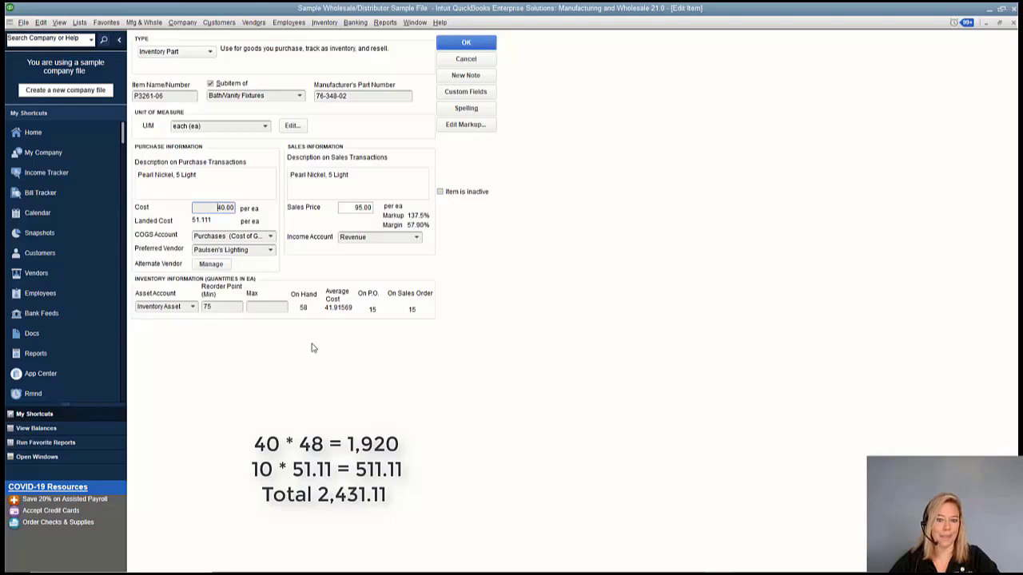
{"action": "left_click", "coordinate": [470, 43]}
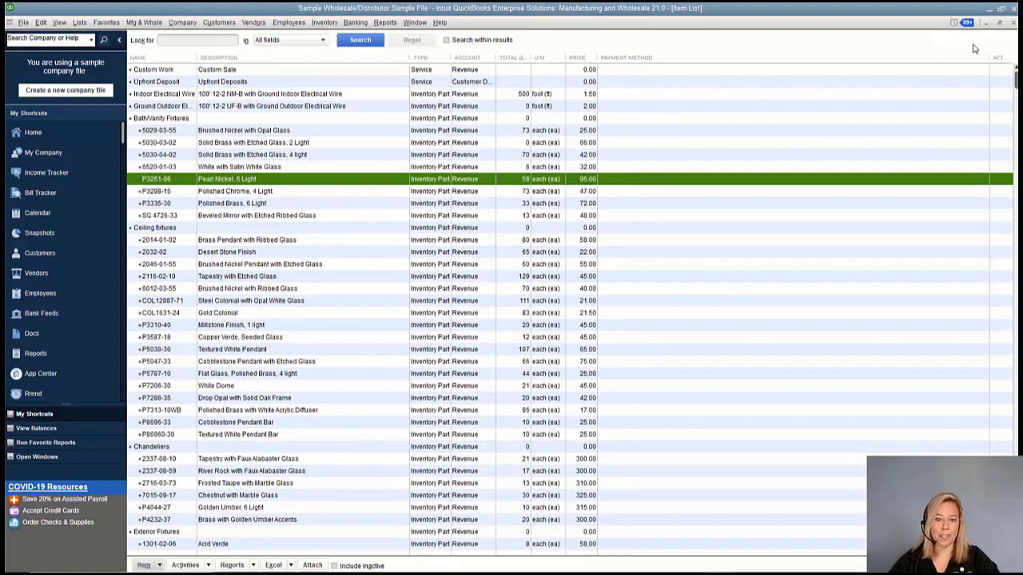
{"action": "left_click", "coordinate": [1013, 23]}
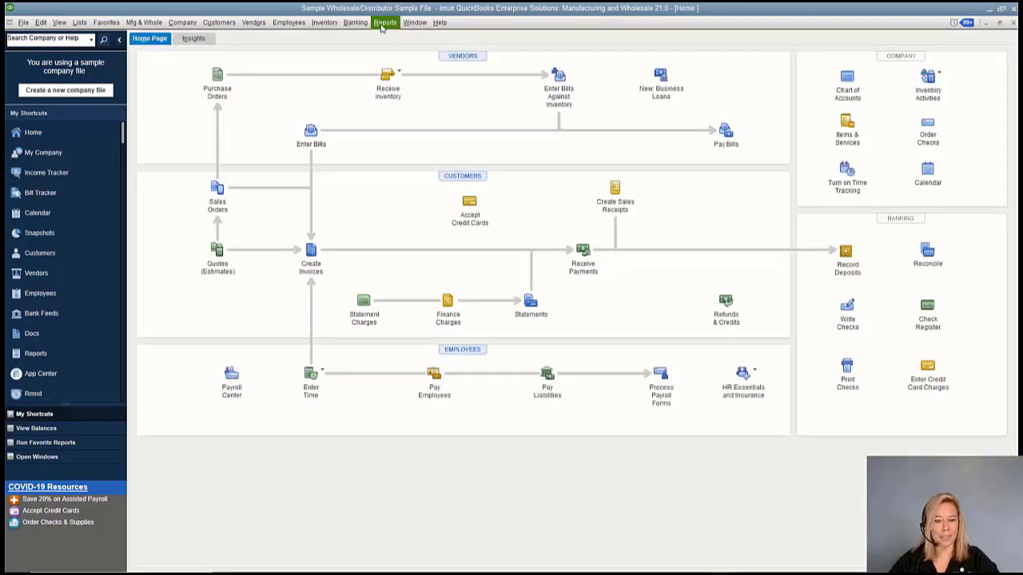
Open the Inventory Valuation Detail report from the Inventory reports.
{"action": "left_click", "coordinate": [384, 23]}
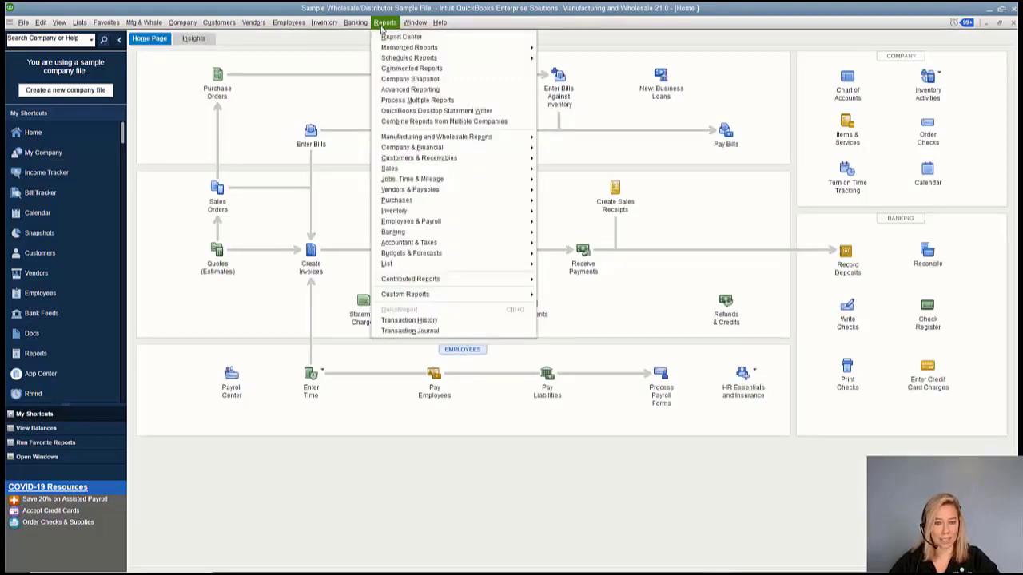
{"action": "mouse_move", "coordinate": [397, 214]}
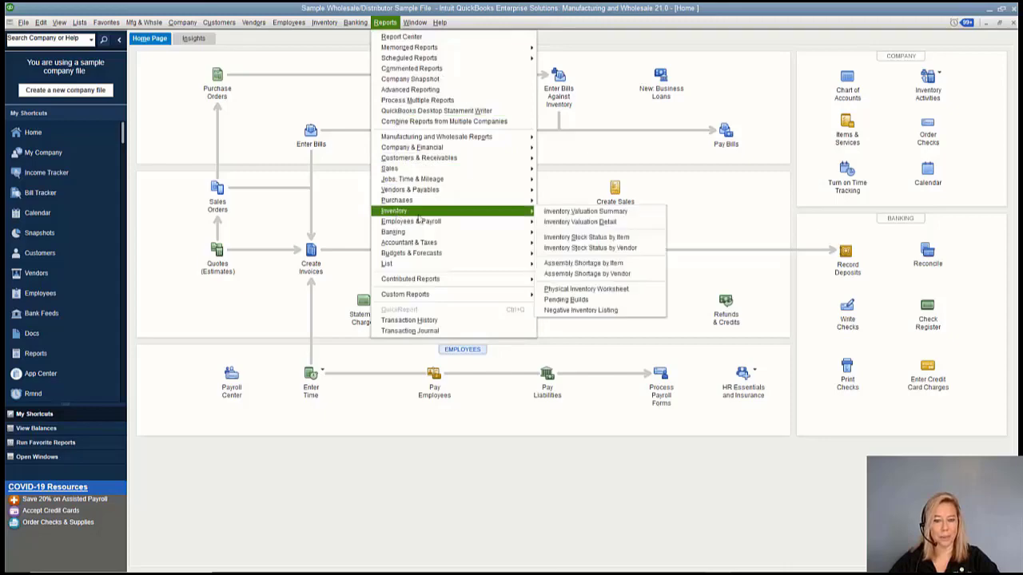
{"action": "left_click", "coordinate": [614, 224]}
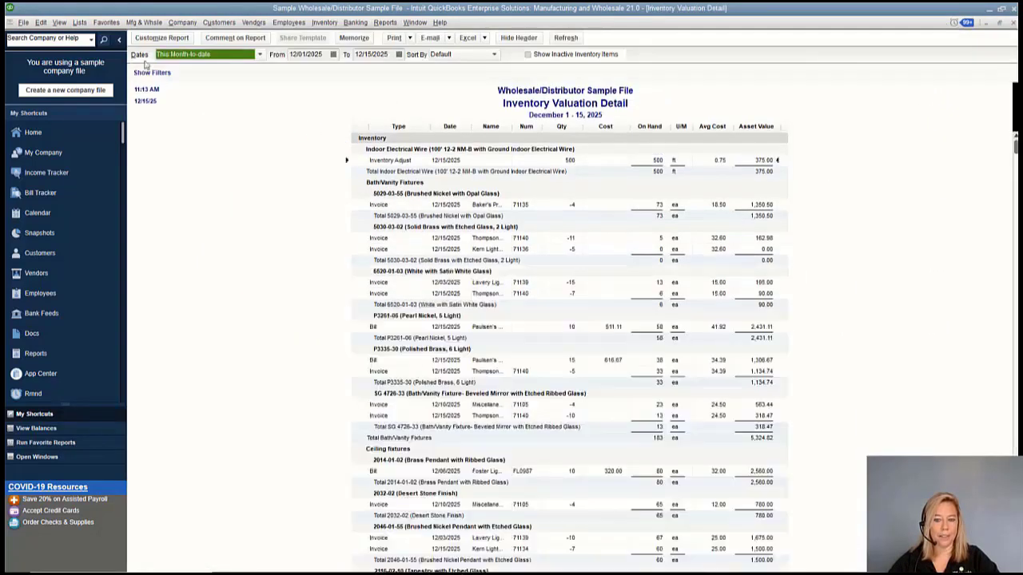
Filter the report to item P3261-06 only, showing 58 on hand valued at 2,431.11.
{"action": "left_click", "coordinate": [144, 39]}
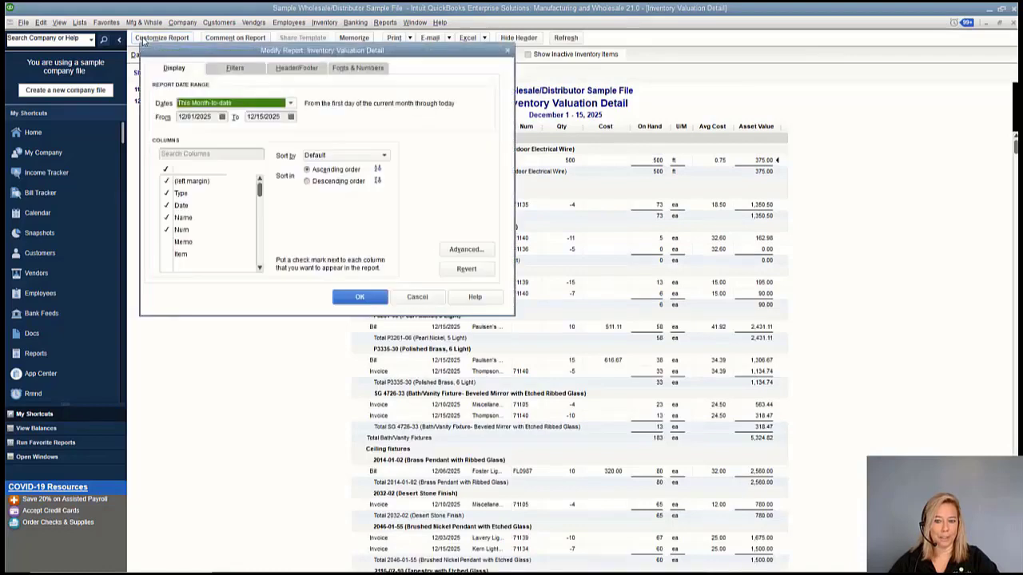
{"action": "left_click", "coordinate": [231, 69]}
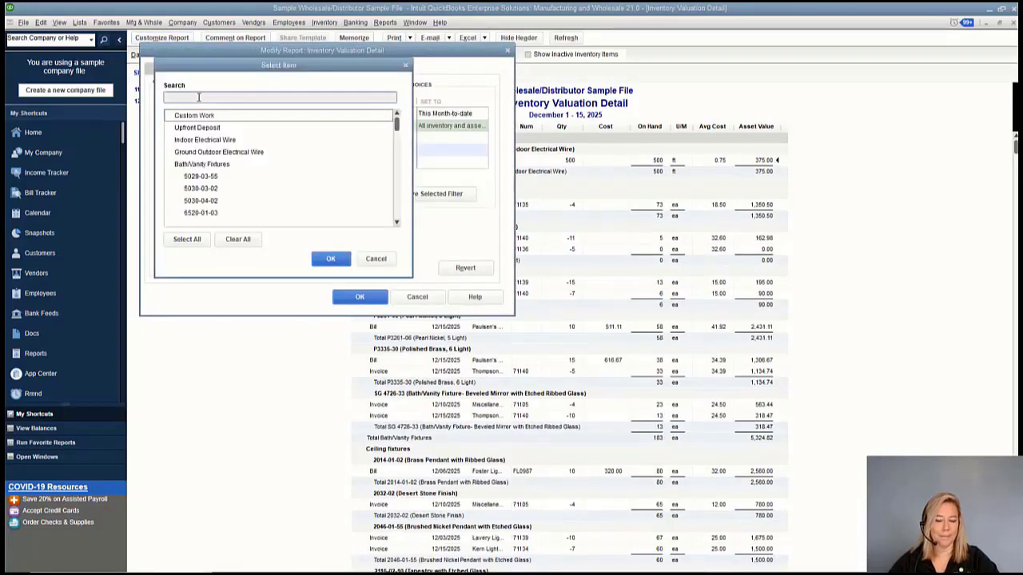
{"action": "type", "text": "P"}
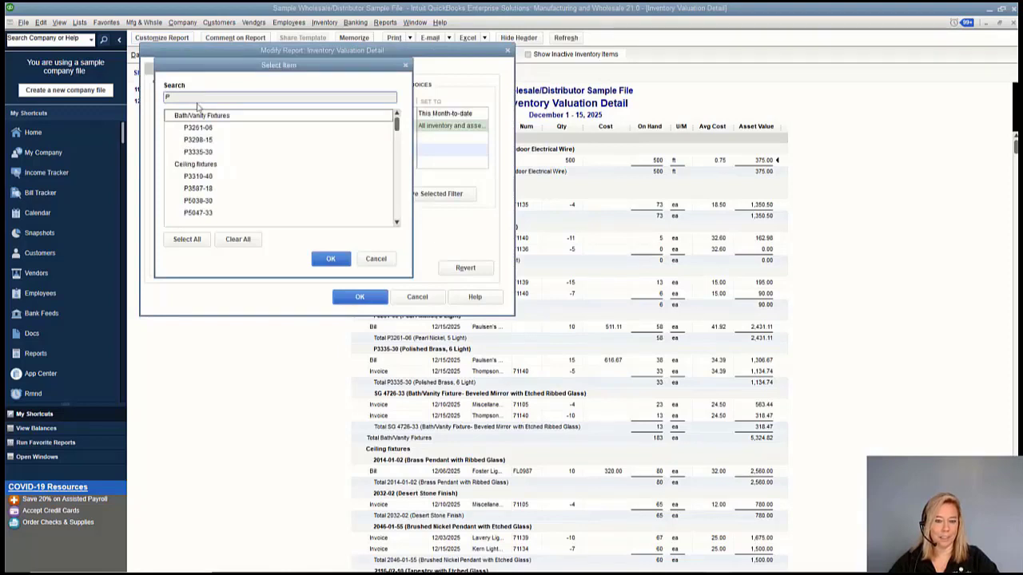
{"action": "left_click", "coordinate": [192, 130]}
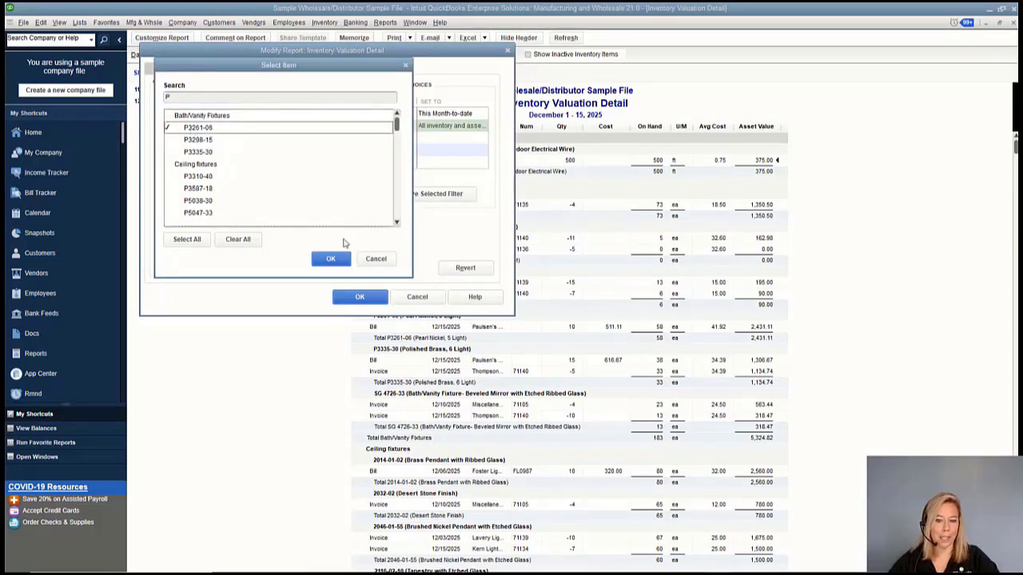
{"action": "left_click", "coordinate": [331, 259]}
{"action": "left_click", "coordinate": [361, 296]}
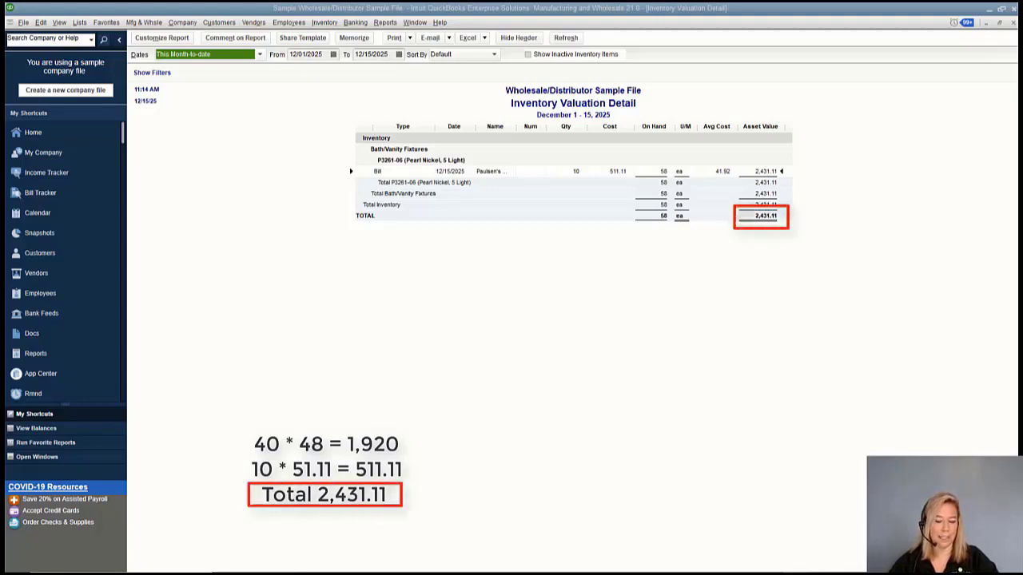
{"action": "left_click", "coordinate": [333, 54]}
{"action": "left_click", "coordinate": [861, 170]}
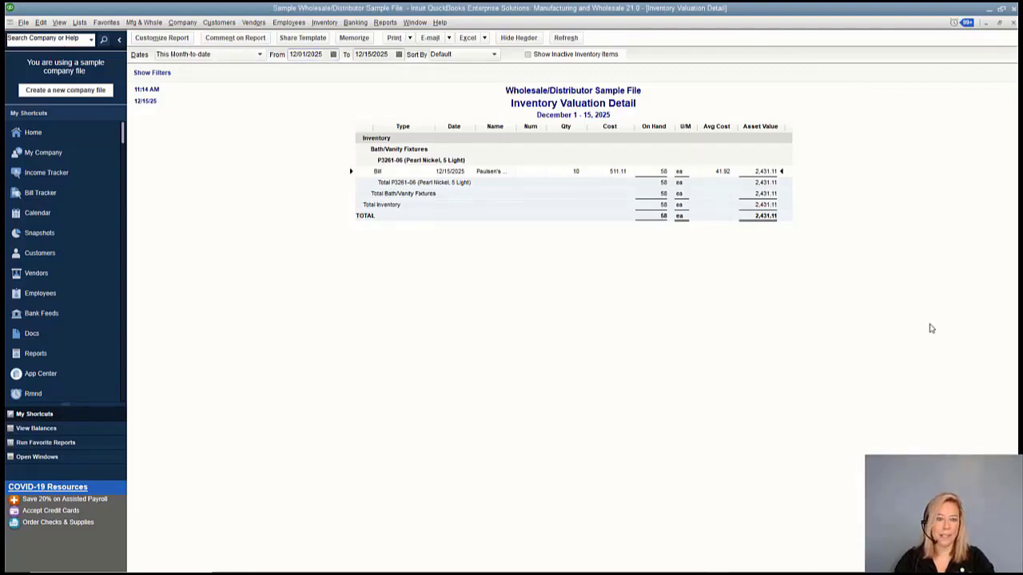
Close the report without memorizing it and find all bills from vendor Paulsen's Lighting.
{"action": "left_click", "coordinate": [1012, 24]}
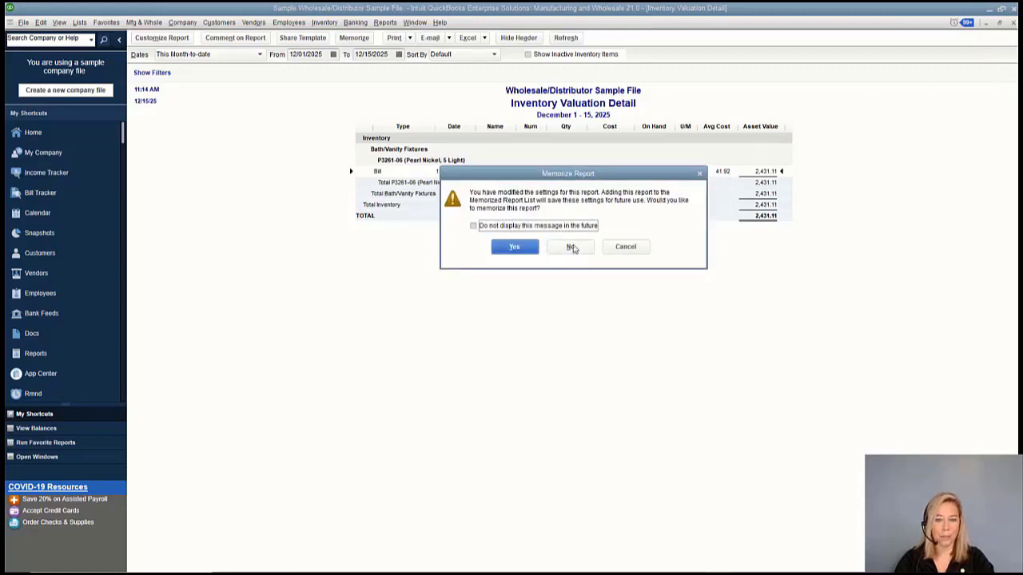
{"action": "left_click", "coordinate": [572, 249]}
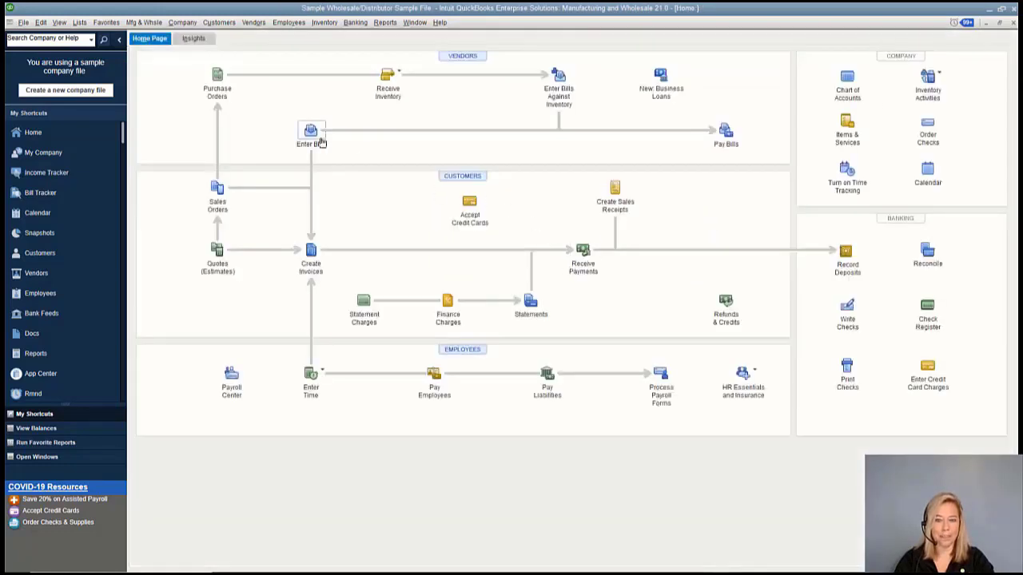
{"action": "left_click", "coordinate": [309, 132]}
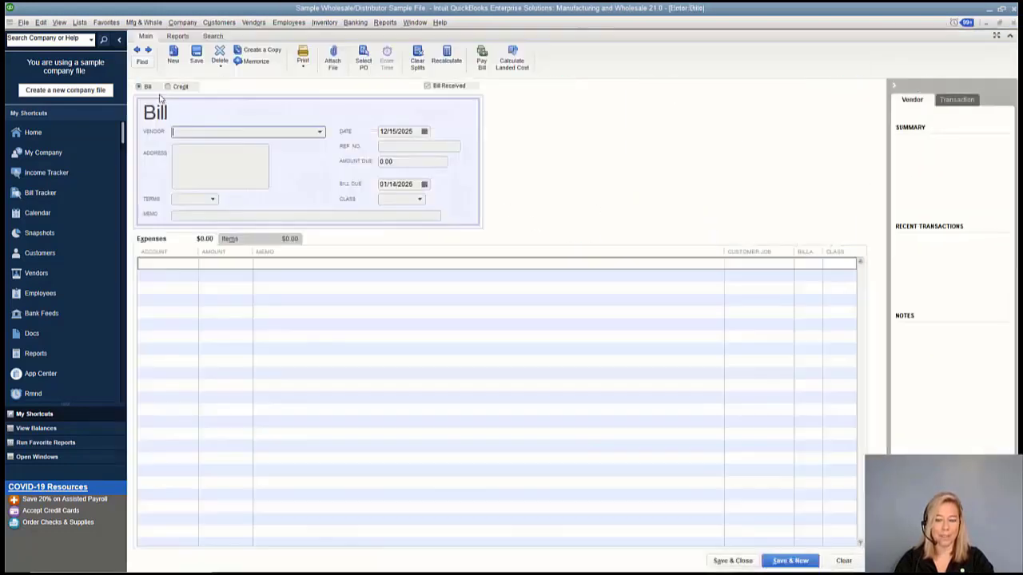
{"action": "left_click", "coordinate": [142, 64]}
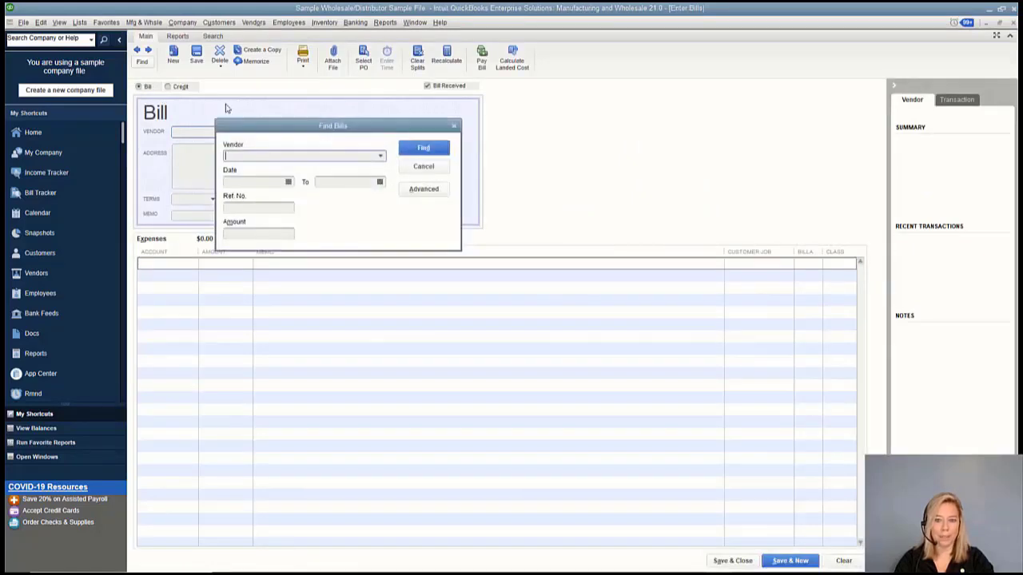
{"action": "left_click", "coordinate": [260, 157]}
{"action": "type", "text": "Pa"}
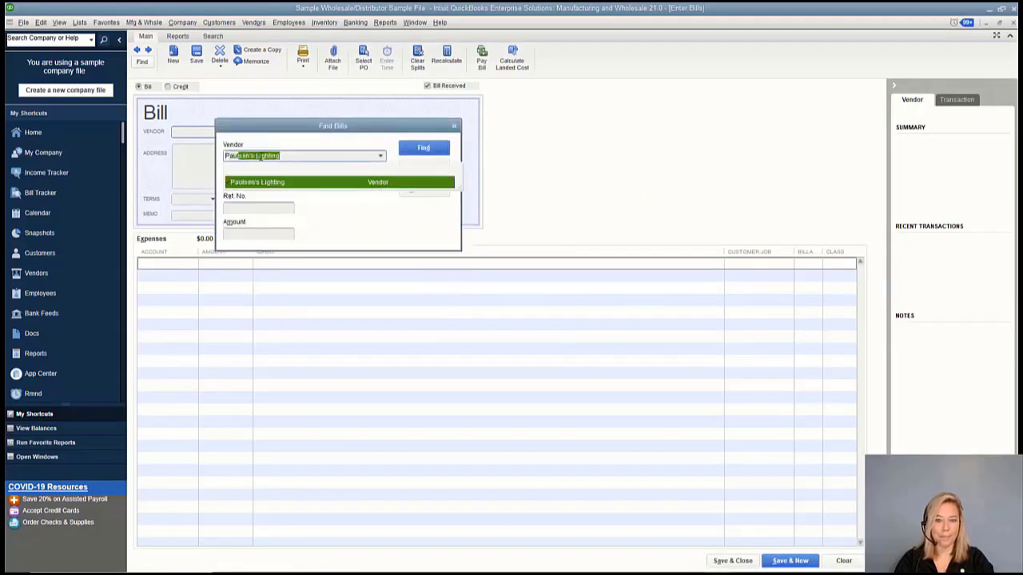
{"action": "type", "text": "u"}
{"action": "left_click", "coordinate": [269, 182]}
{"action": "left_click", "coordinate": [420, 149]}
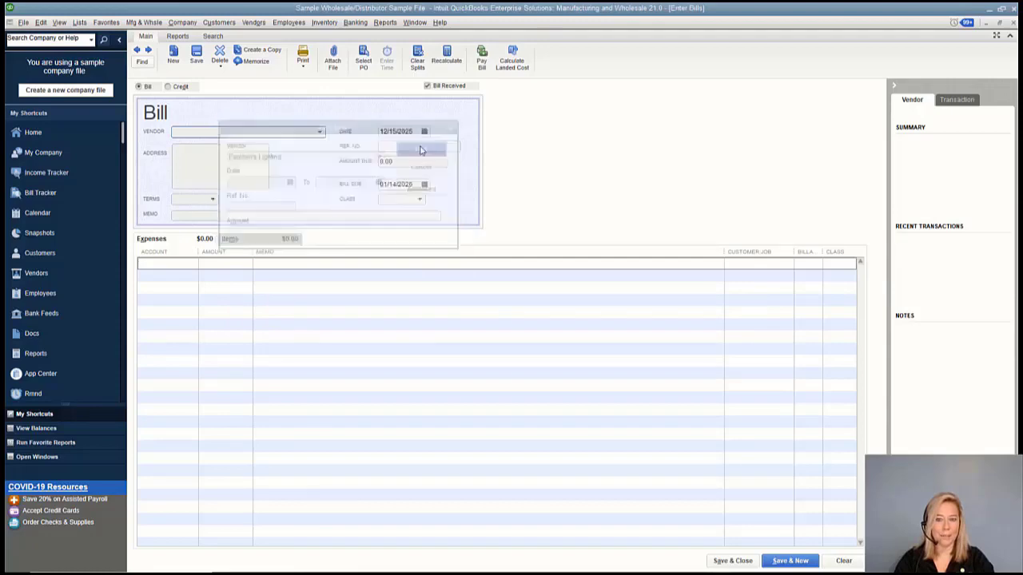
Review the 12/15/2025 Paulsen's Lighting bill for 1,810.00, then close it and the Find window.
{"action": "double_click", "coordinate": [164, 225]}
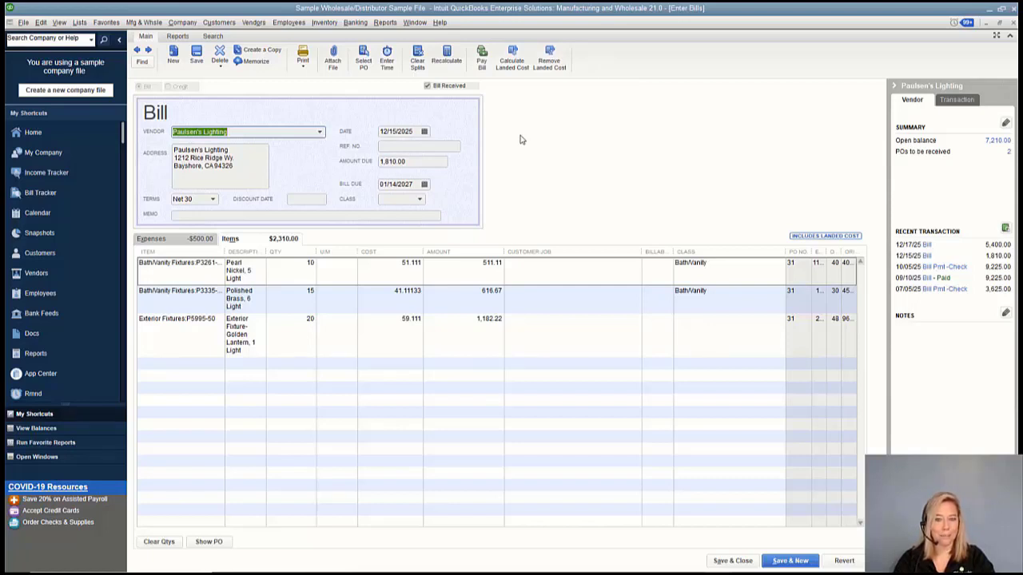
{"action": "left_click", "coordinate": [416, 134]}
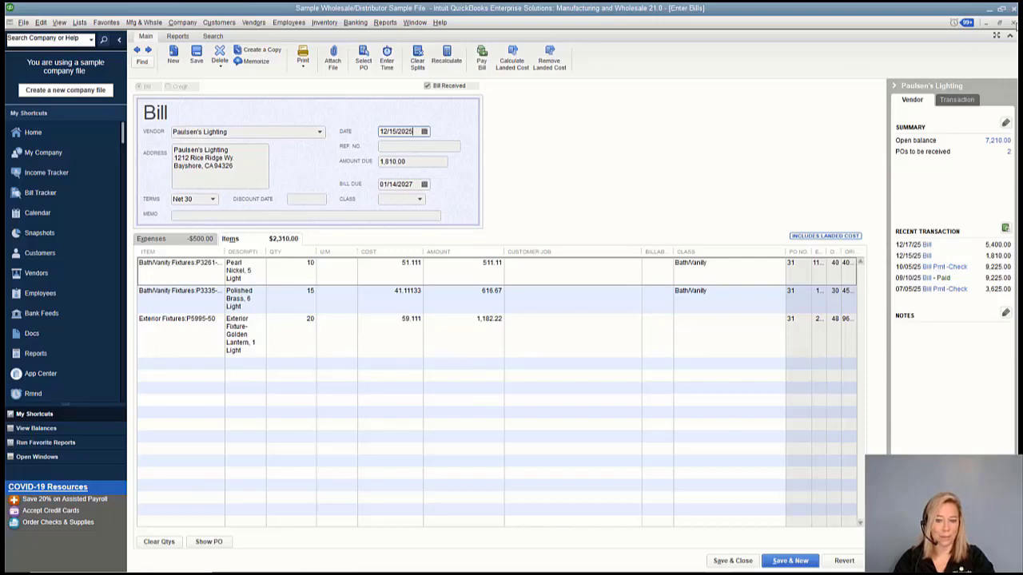
{"action": "left_click", "coordinate": [1010, 35]}
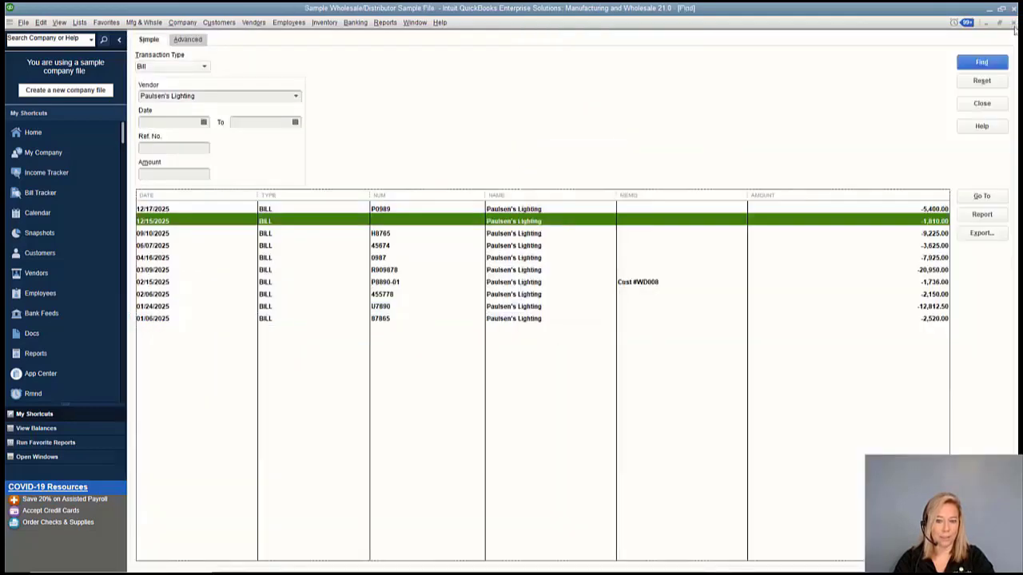
{"action": "left_click", "coordinate": [1010, 35]}
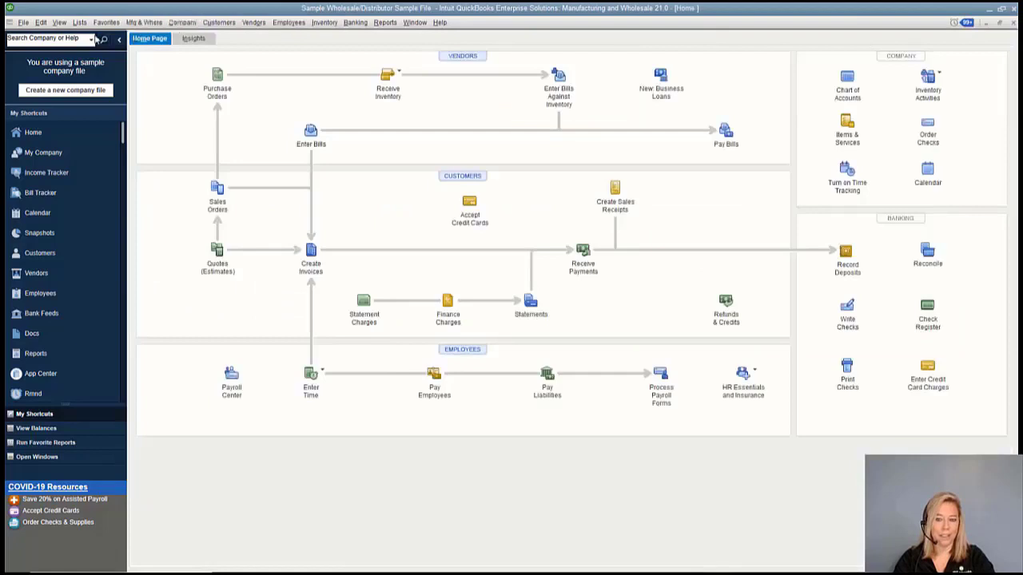
{"action": "left_click", "coordinate": [80, 23]}
{"action": "left_click", "coordinate": [91, 37]}
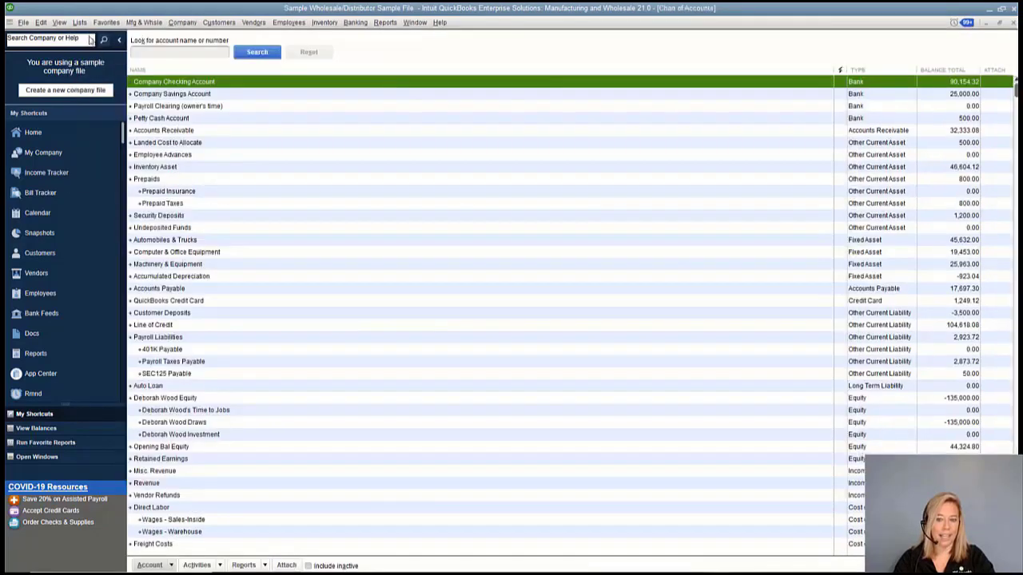
{"action": "double_click", "coordinate": [143, 146]}
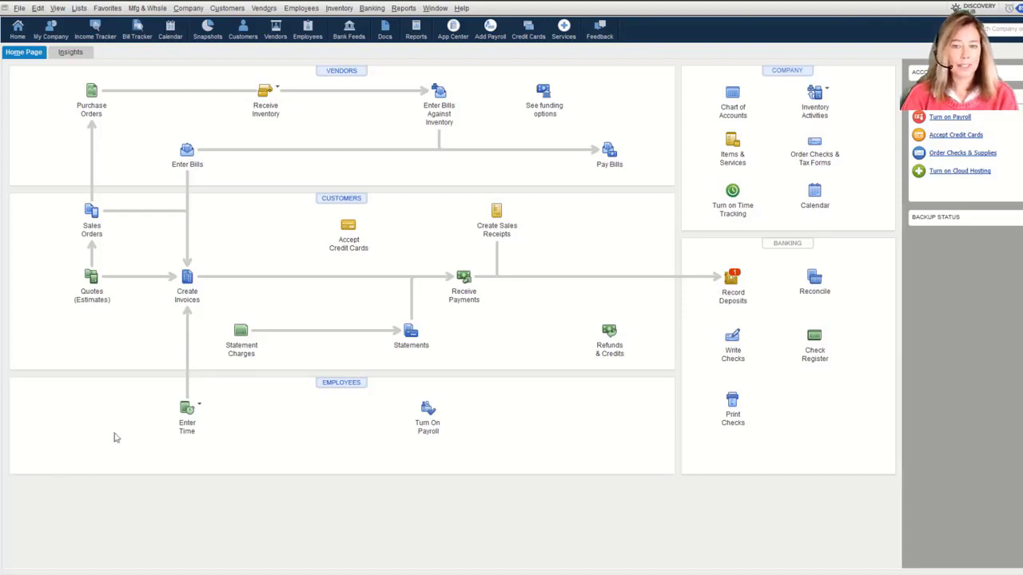
{"action": "left_click", "coordinate": [189, 8]}
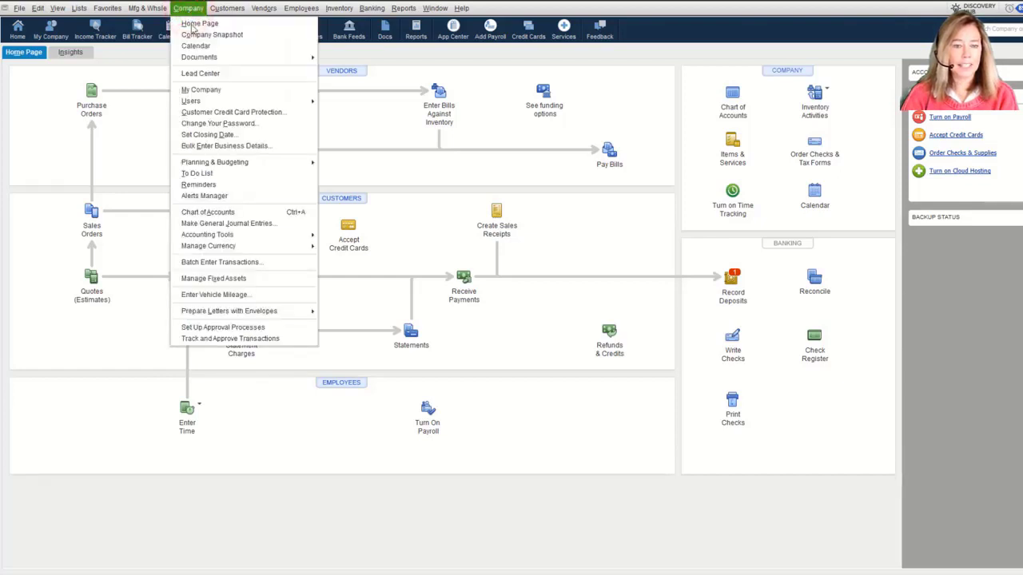
{"action": "left_click", "coordinate": [281, 331]}
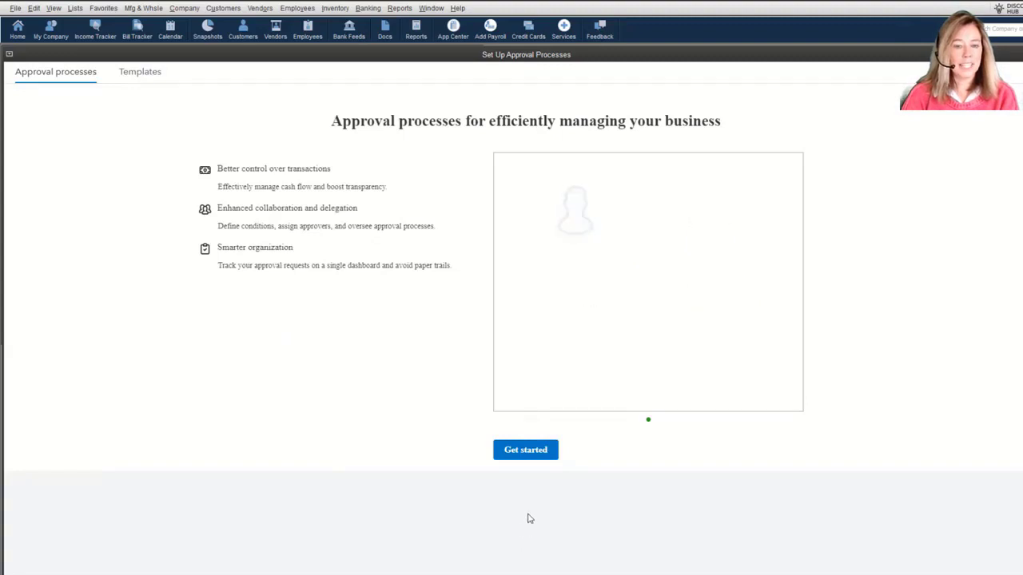
{"action": "left_click", "coordinate": [535, 452]}
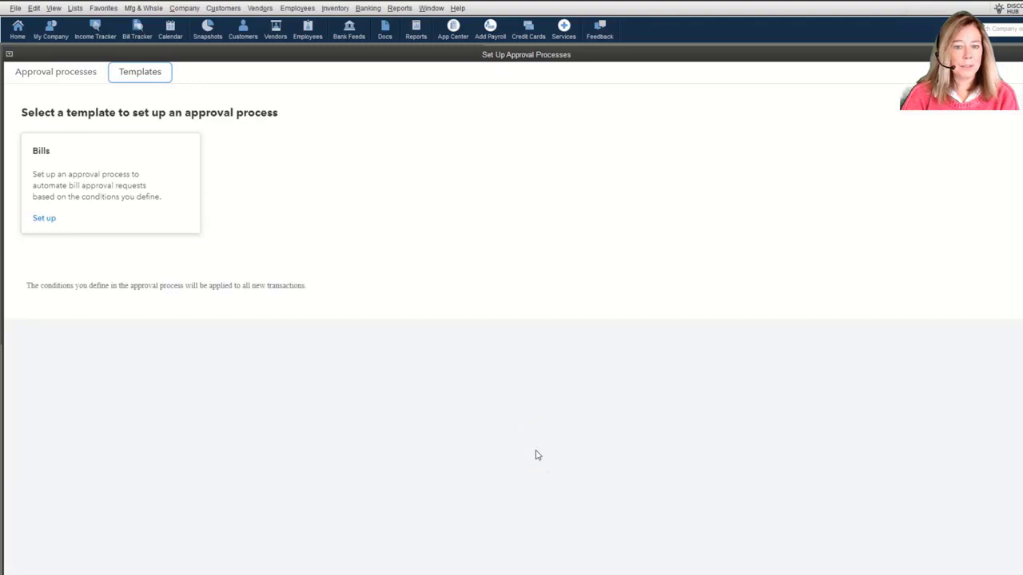
{"action": "left_click", "coordinate": [44, 219]}
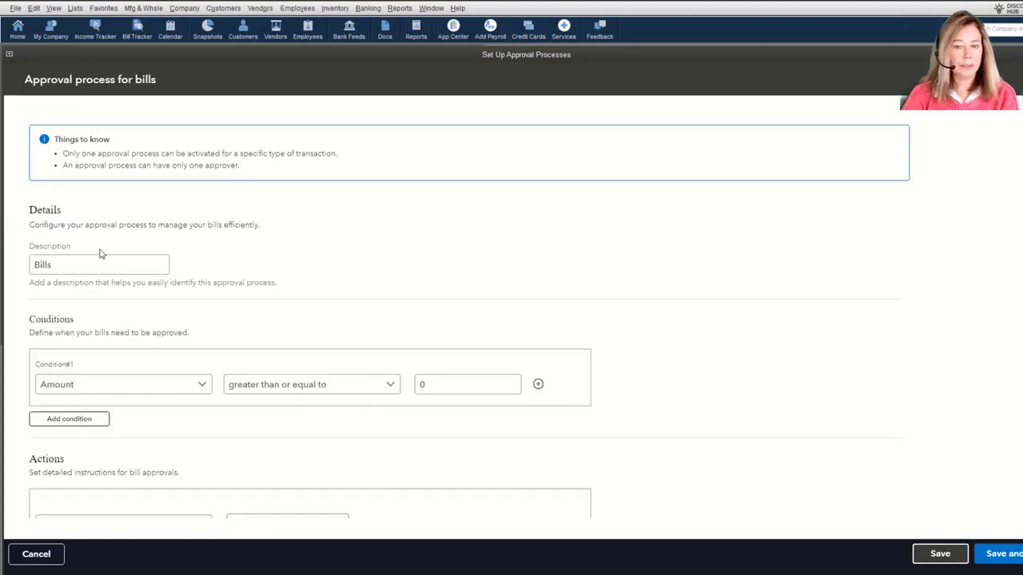
{"action": "left_click", "coordinate": [70, 266]}
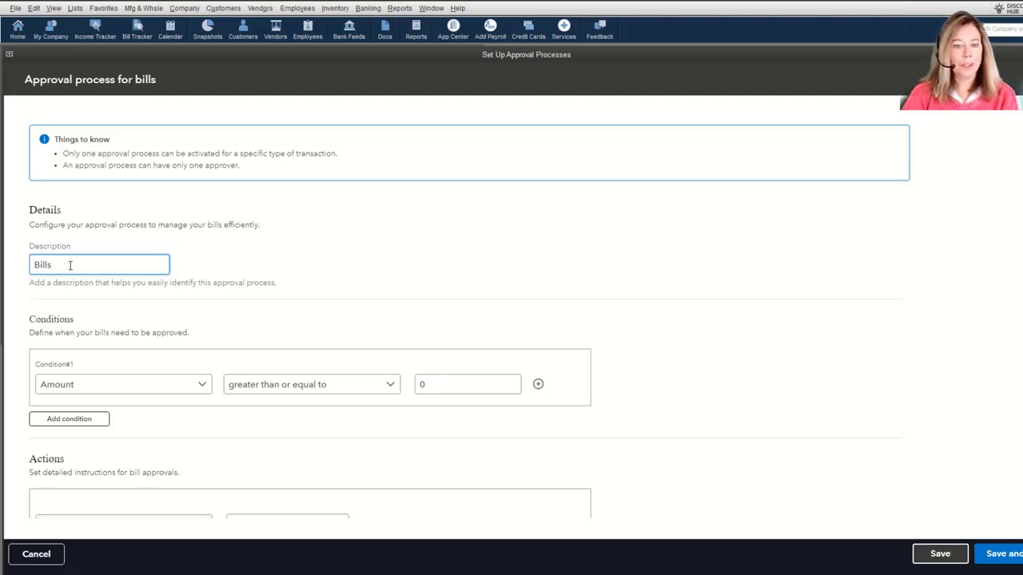
{"action": "scroll", "coordinate": [143, 295], "scroll_direction": "down", "scroll_amount": 3}
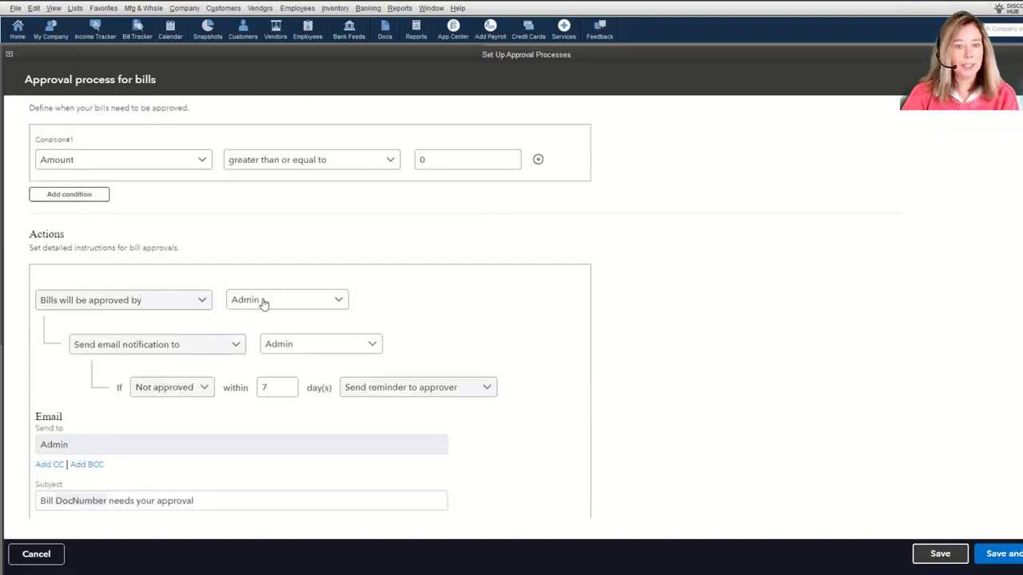
{"action": "left_click", "coordinate": [338, 301]}
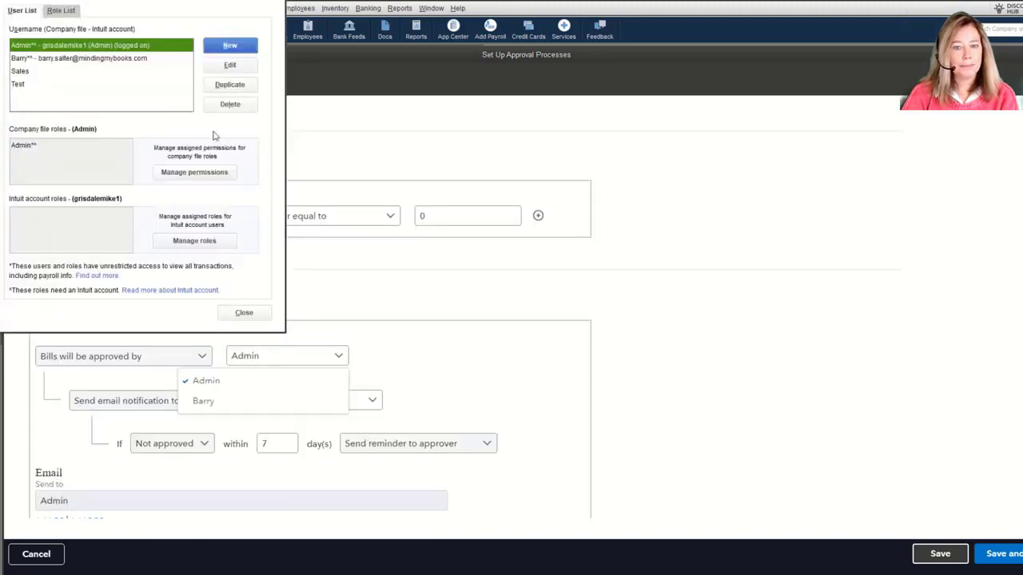
{"action": "left_click", "coordinate": [66, 11]}
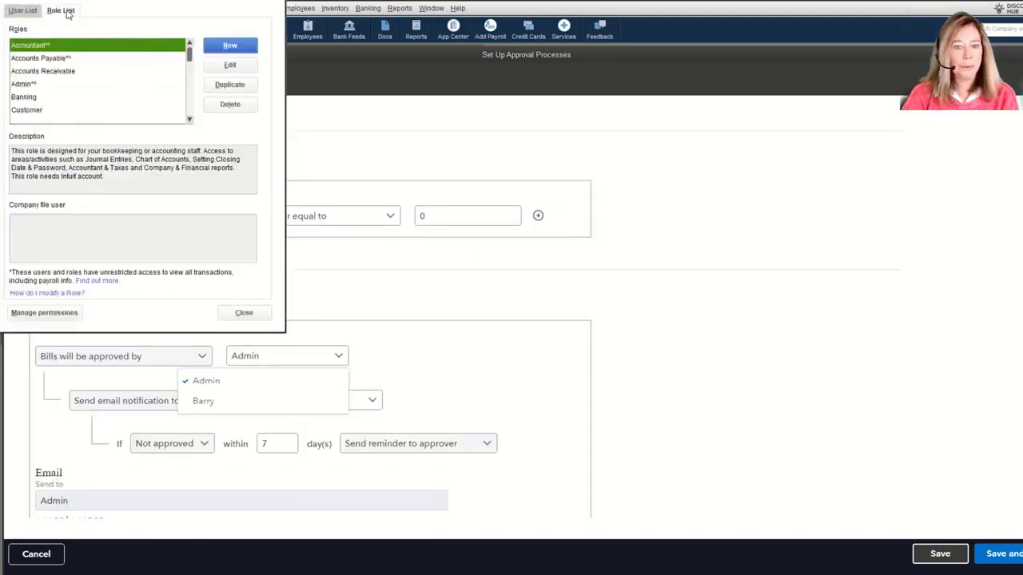
{"action": "left_click", "coordinate": [68, 58]}
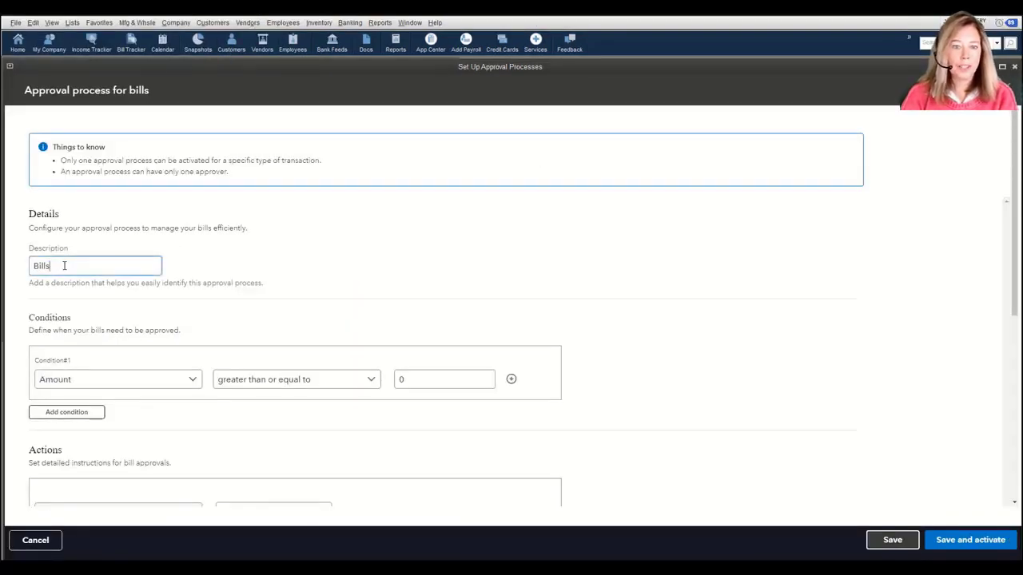
Change the approval process description from 'Bills' to 'Bill Amount > then $3,000'.
{"action": "key", "text": "BackSpace"}
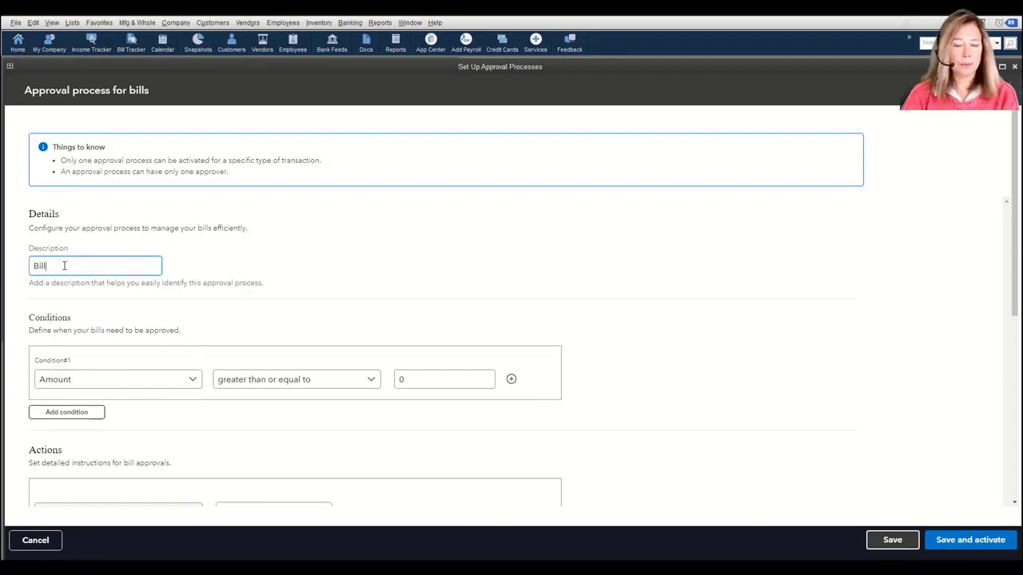
{"action": "type", "text": "Amount"}
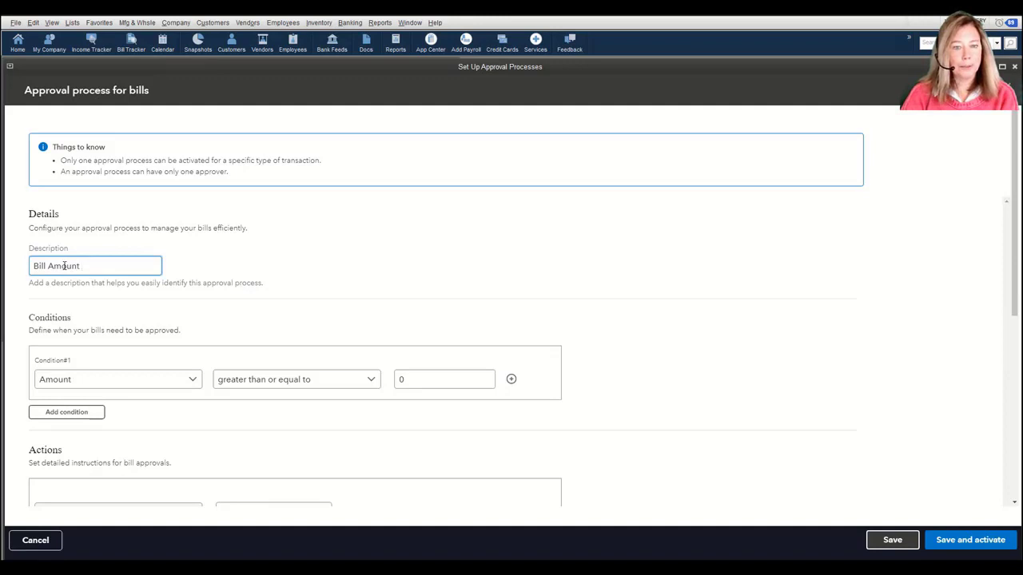
{"action": "type", "text": " > then "}
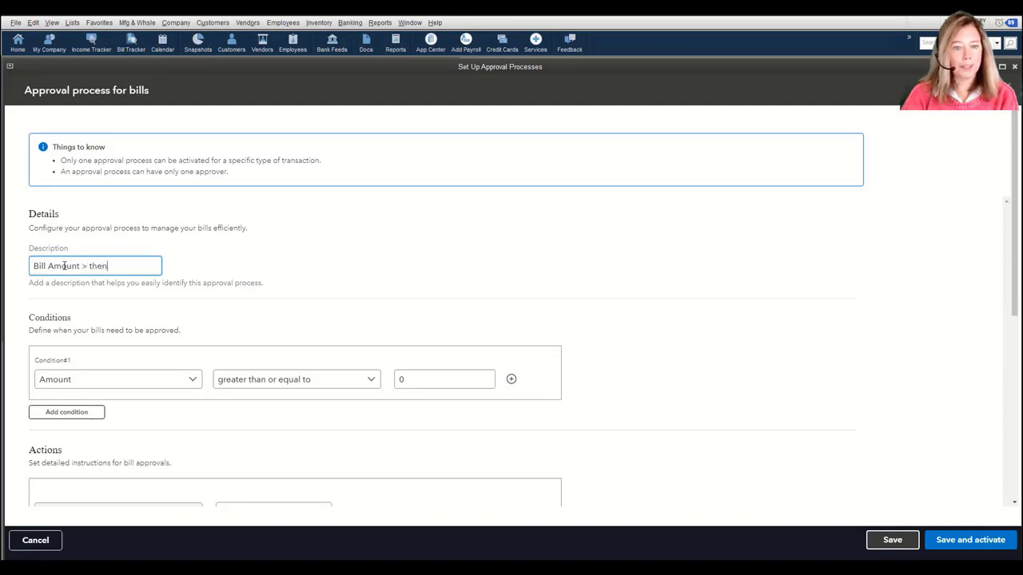
{"action": "type", "text": "$3,000"}
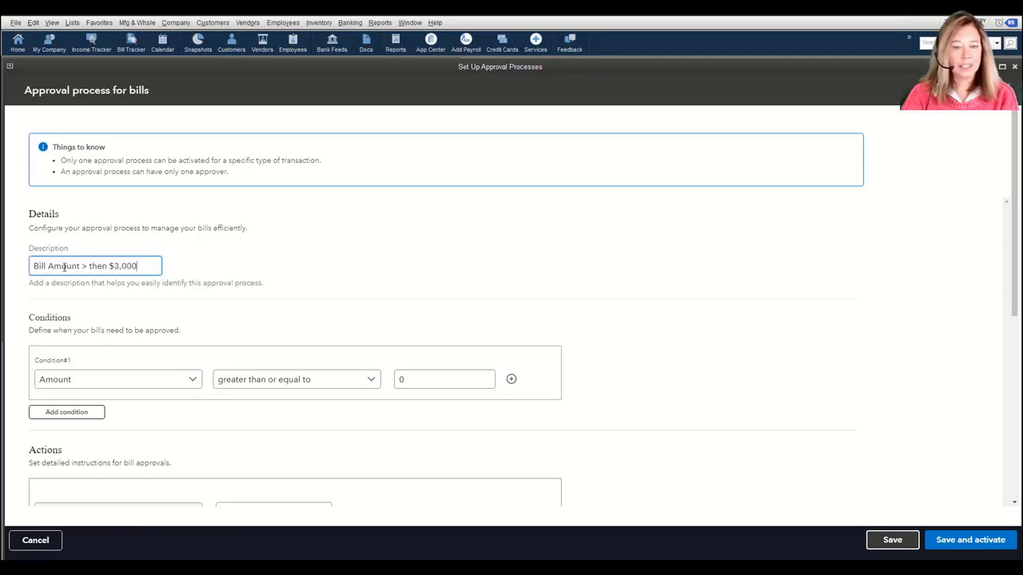
{"action": "left_click", "coordinate": [147, 382]}
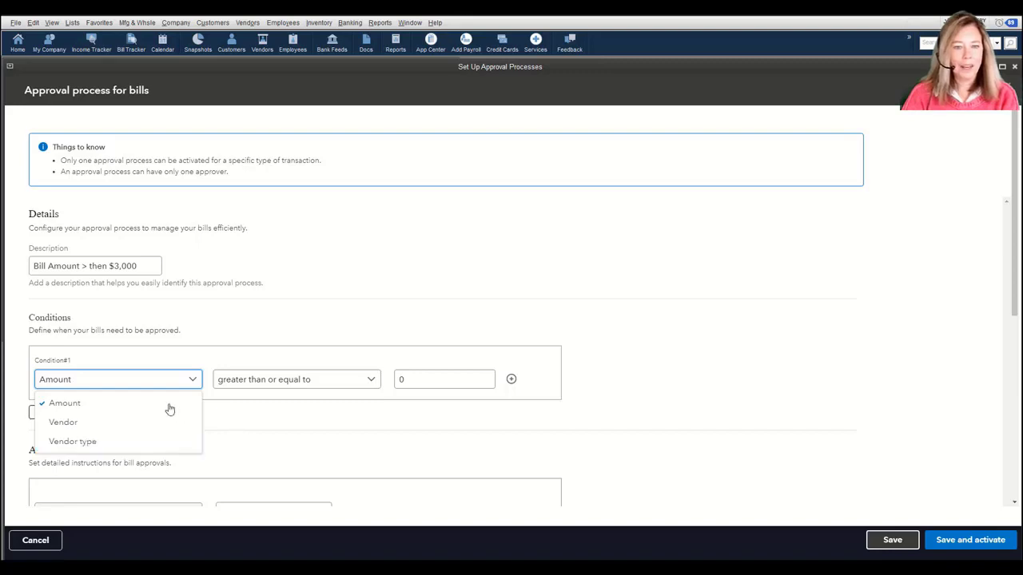
Set the first condition to Amount greater than 3000.00 and add a second Vendor condition.
{"action": "left_click", "coordinate": [333, 384]}
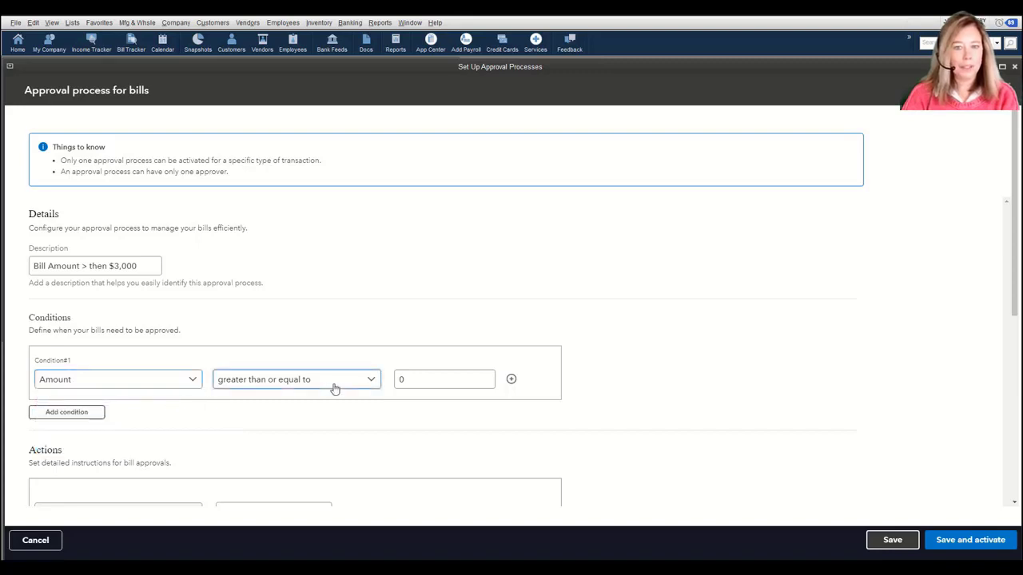
{"action": "left_click", "coordinate": [333, 383]}
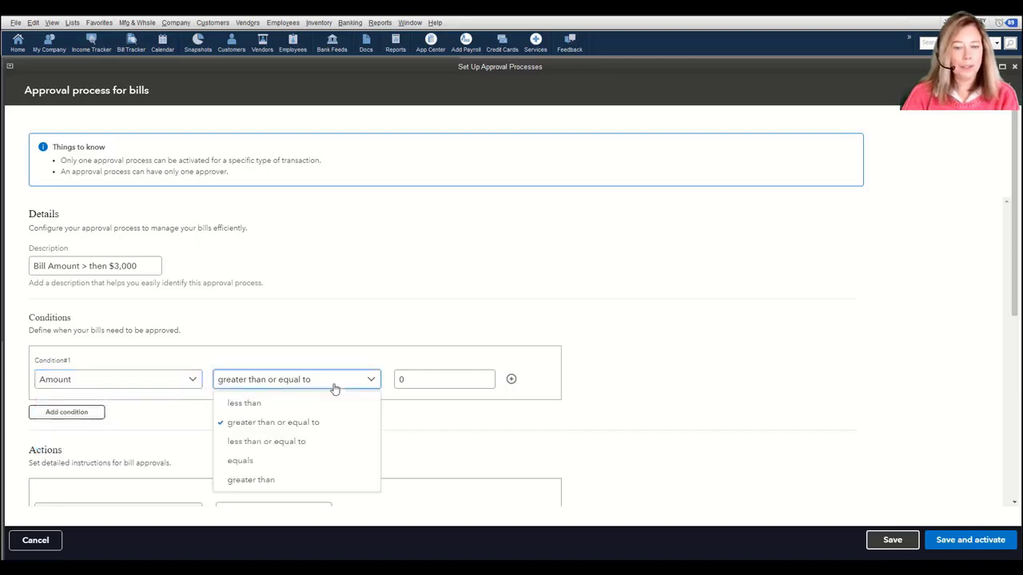
{"action": "left_click", "coordinate": [308, 479]}
{"action": "left_click", "coordinate": [408, 374]}
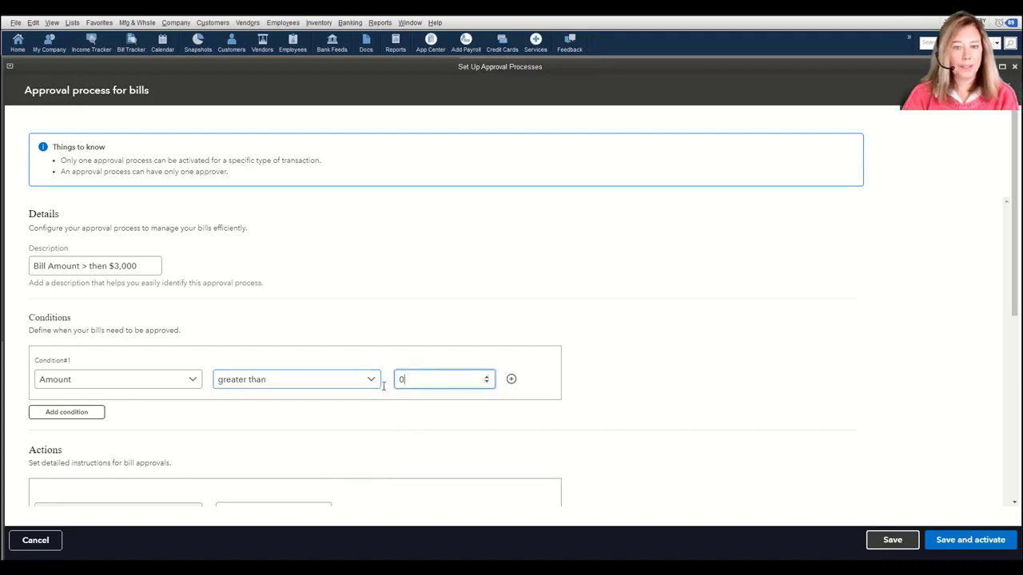
{"action": "key", "text": "ctrl+a"}
{"action": "type", "text": "3000.0"}
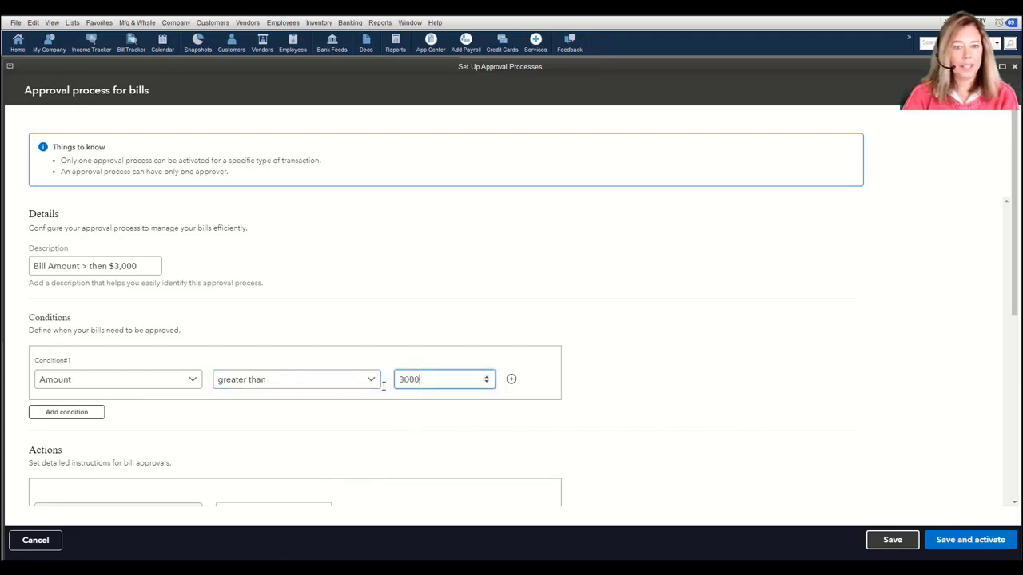
{"action": "type", "text": "0"}
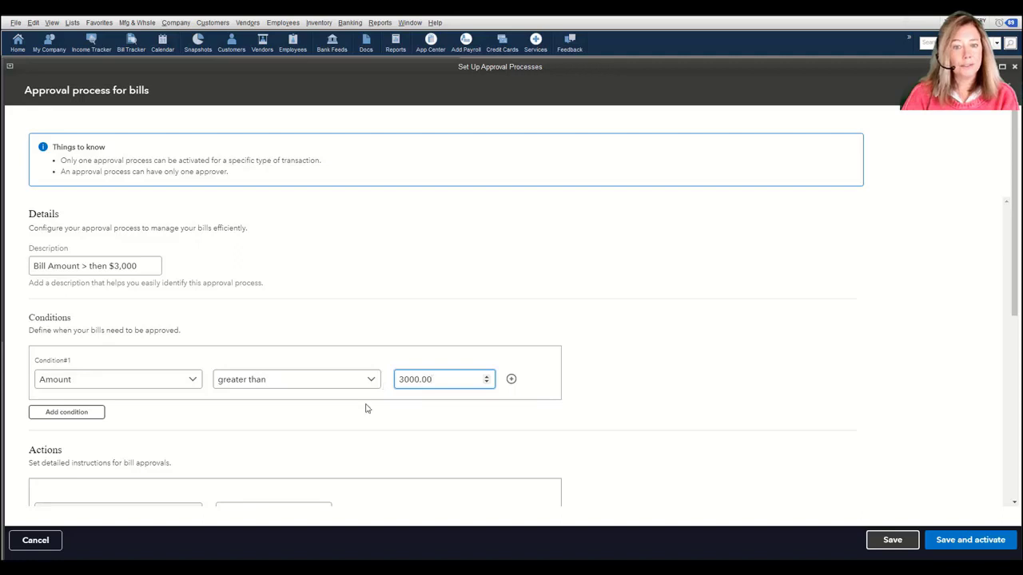
{"action": "left_click", "coordinate": [82, 413]}
{"action": "scroll", "coordinate": [82, 415], "scroll_direction": "down", "scroll_amount": 3}
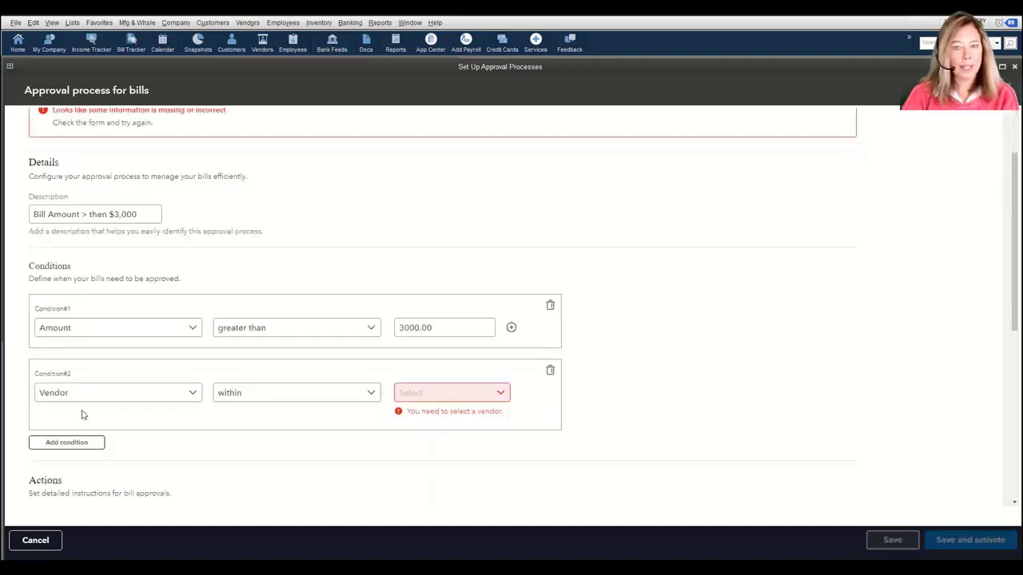
Set the second condition's vendors to CJ Wagner and JDS Industries.
{"action": "left_click", "coordinate": [451, 393]}
{"action": "left_click", "coordinate": [446, 419]}
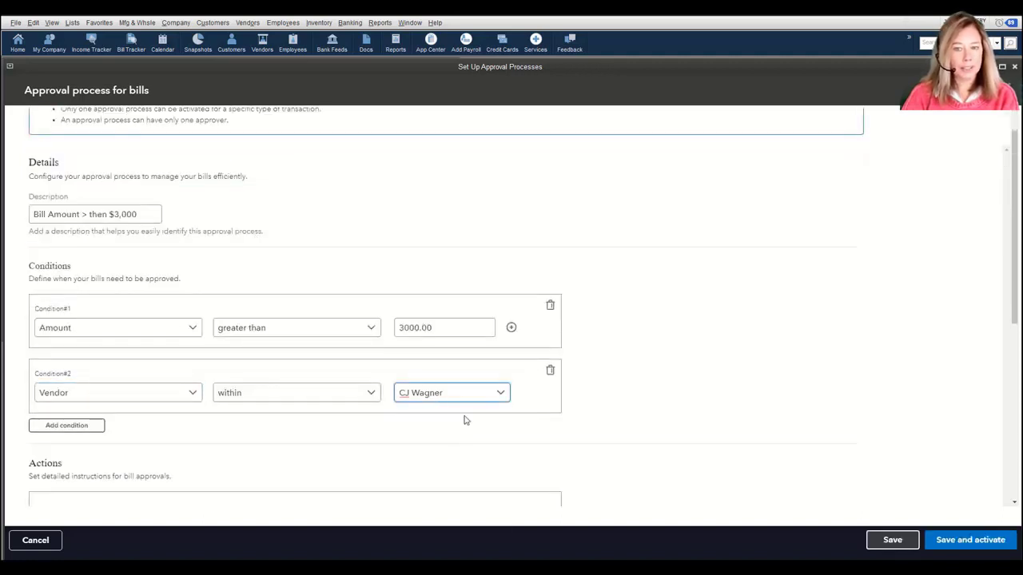
{"action": "left_click", "coordinate": [457, 395]}
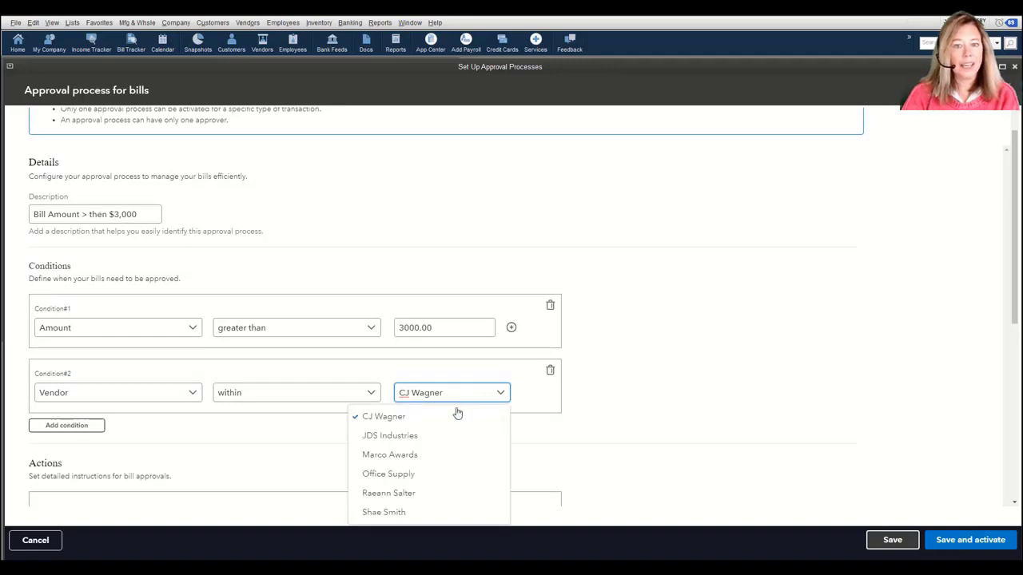
{"action": "left_click", "coordinate": [455, 442]}
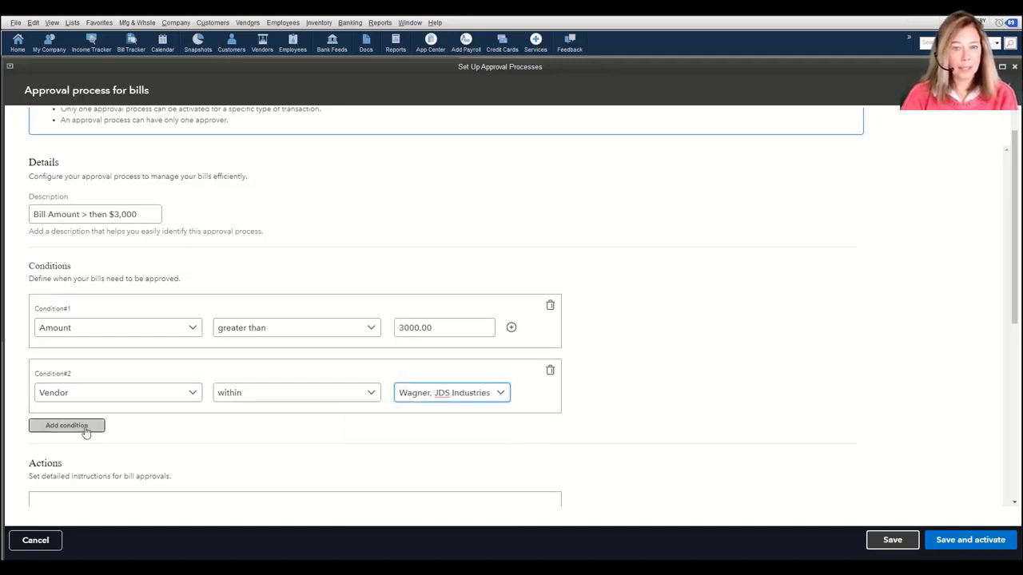
Add a third approval condition with Vendor type Consultant.
{"action": "left_click", "coordinate": [84, 430]}
{"action": "scroll", "coordinate": [103, 476], "scroll_direction": "down", "scroll_amount": 1}
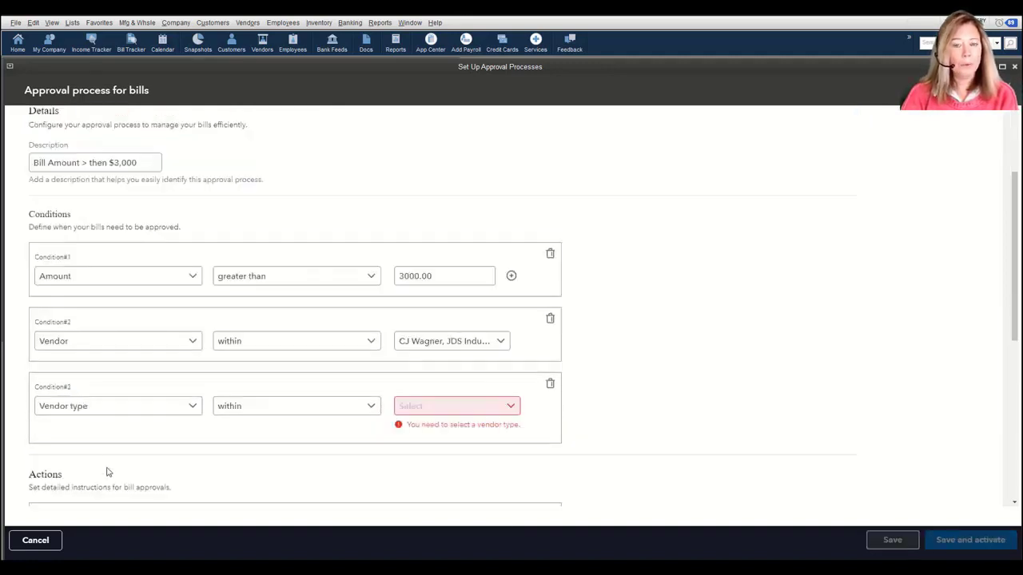
{"action": "left_click", "coordinate": [98, 407]}
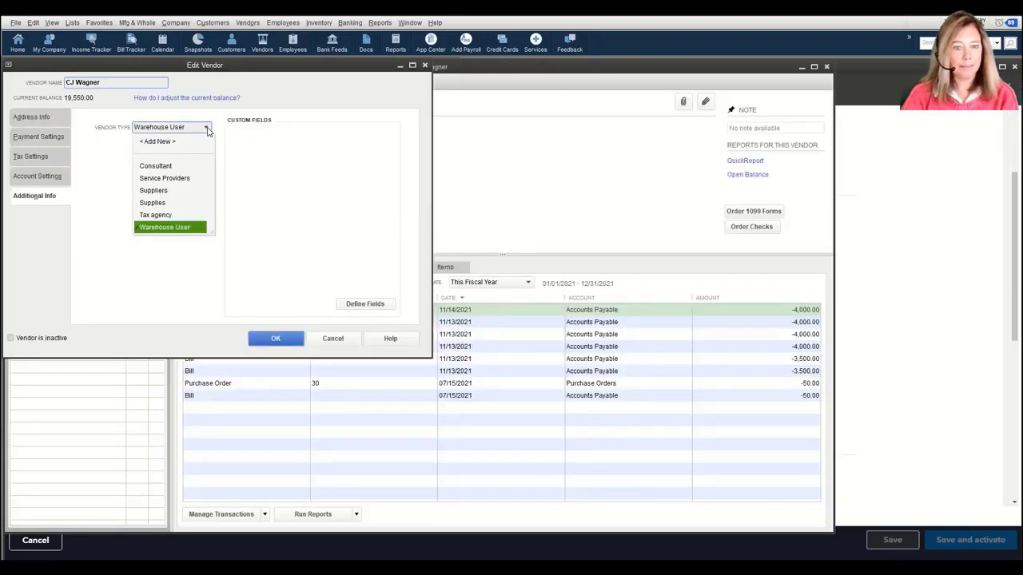
{"action": "left_click", "coordinate": [207, 130]}
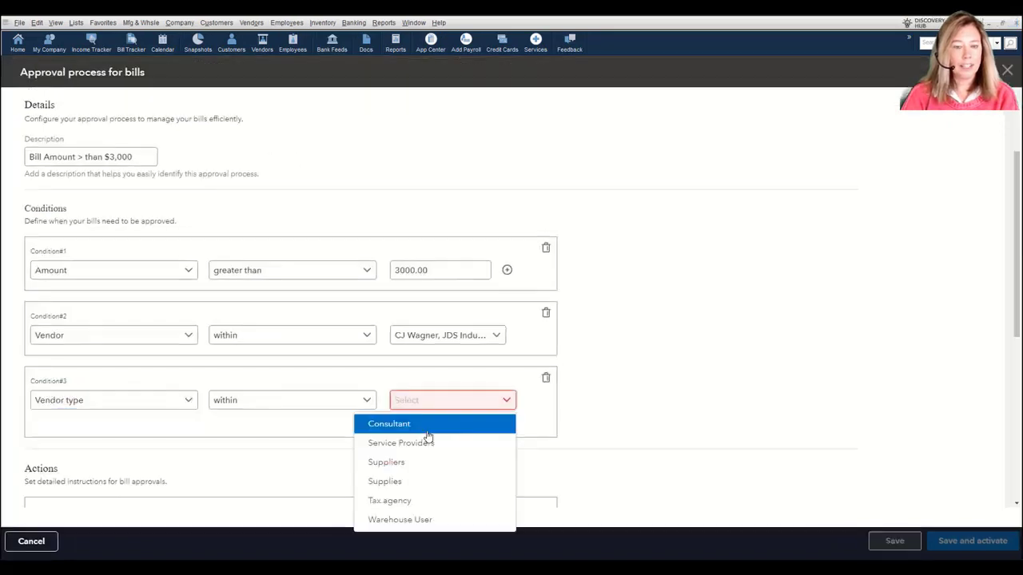
{"action": "left_click", "coordinate": [425, 431]}
Delete the vendor type and vendor conditions, keeping only Amount greater than 3000.00.
{"action": "scroll", "coordinate": [238, 466], "scroll_direction": "down", "scroll_amount": 1}
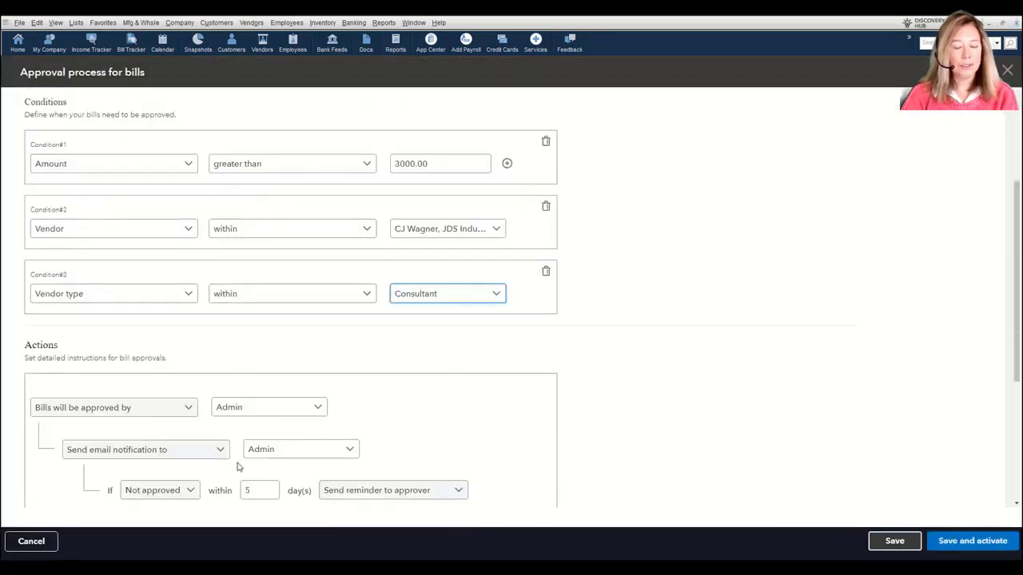
{"action": "left_click", "coordinate": [546, 272]}
{"action": "left_click", "coordinate": [546, 207]}
{"action": "left_click", "coordinate": [316, 299]}
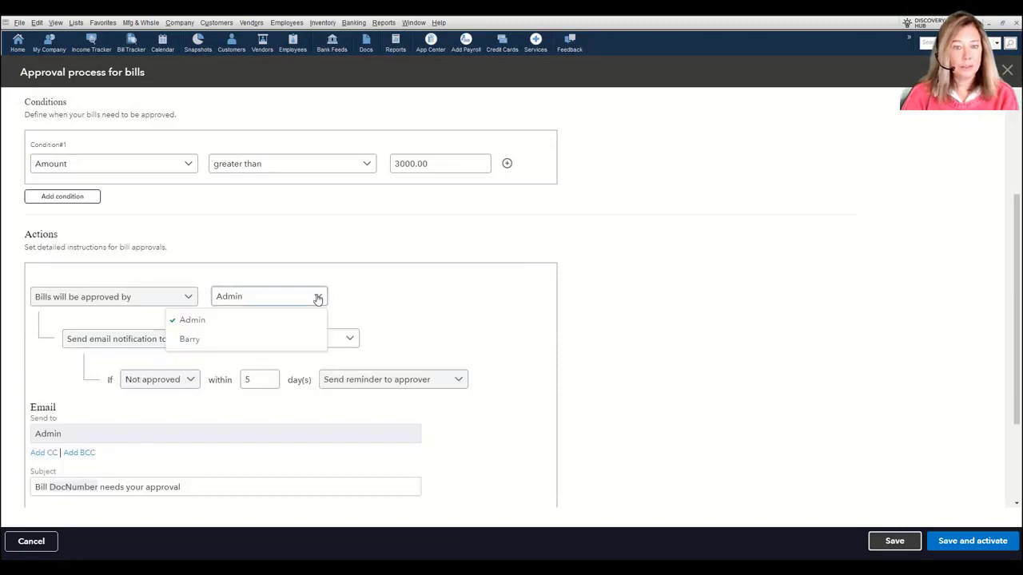
Make Barry the bill approver and add him to the email notifications.
{"action": "left_click", "coordinate": [322, 339]}
{"action": "left_click", "coordinate": [353, 341]}
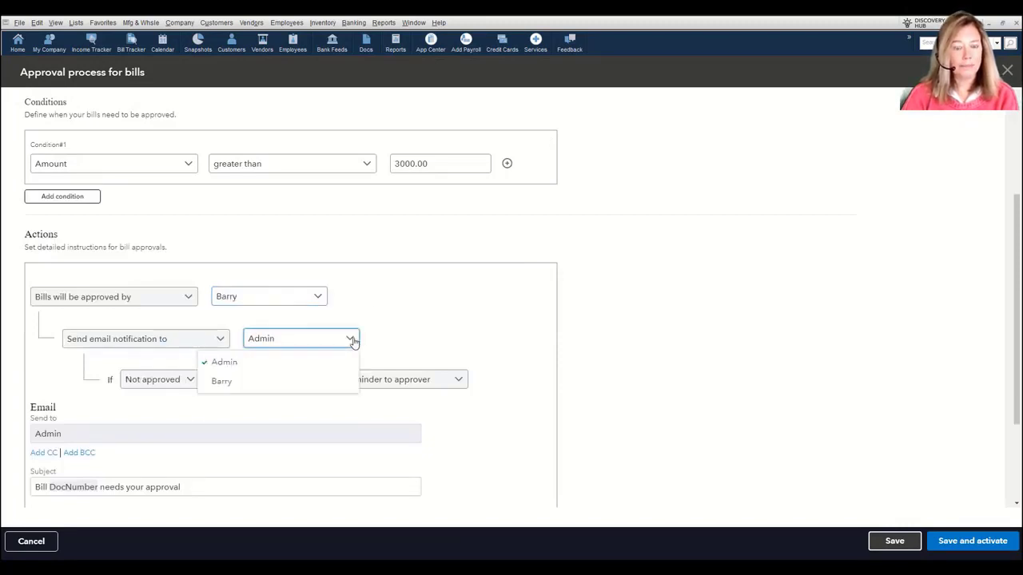
{"action": "left_click", "coordinate": [336, 389]}
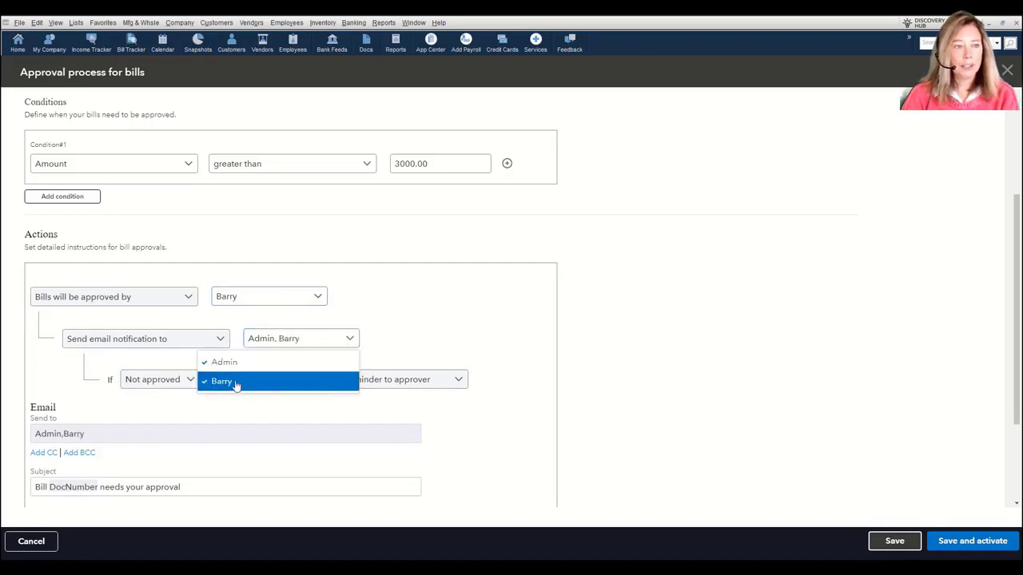
{"action": "left_click", "coordinate": [485, 335]}
Change the reminder to 7 days without approval instead of 5.
{"action": "left_click", "coordinate": [266, 382]}
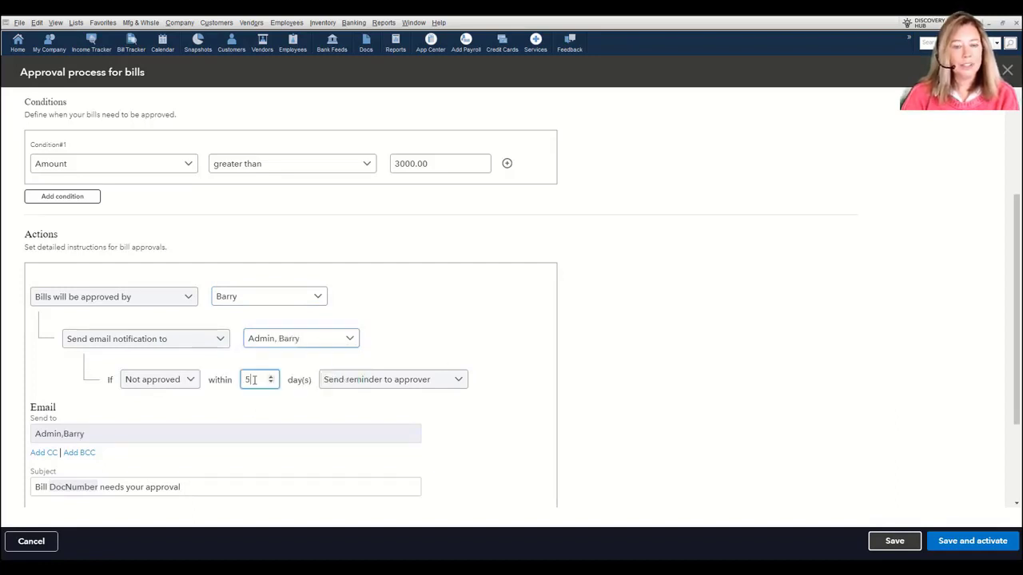
{"action": "left_click_drag", "start_coordinate": [255, 381], "coordinate": [243, 380]}
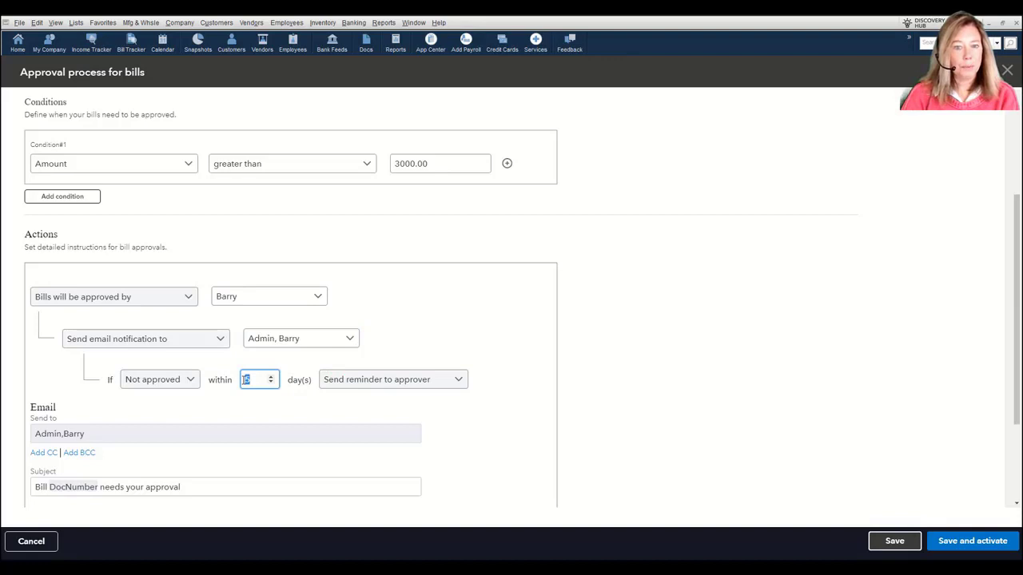
{"action": "type", "text": "7"}
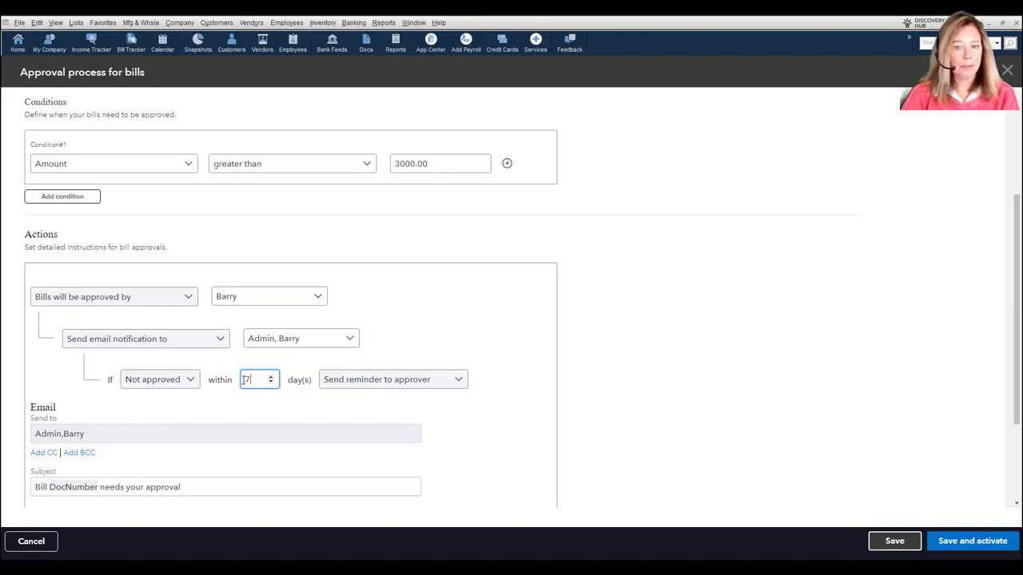
Review the notification email's subject and message, then add CC and BCC lines.
{"action": "scroll", "coordinate": [245, 380], "scroll_direction": "down", "scroll_amount": 4}
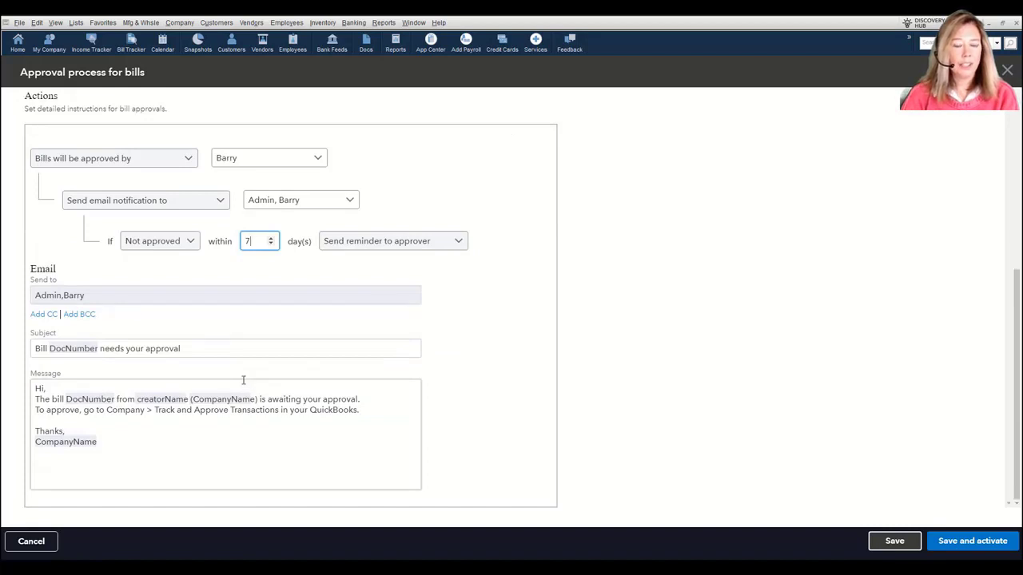
{"action": "left_click", "coordinate": [199, 346]}
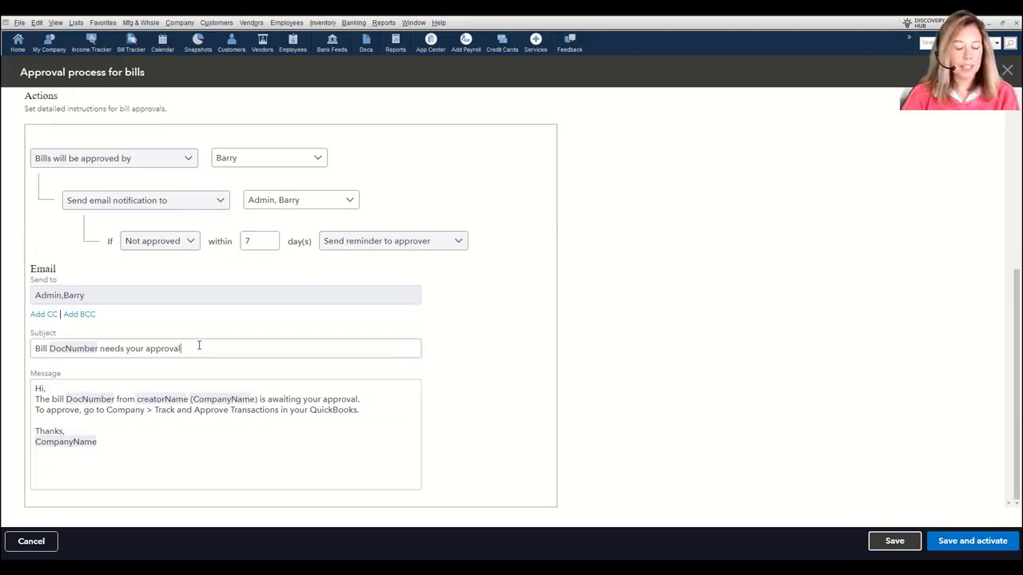
{"action": "left_click", "coordinate": [112, 421]}
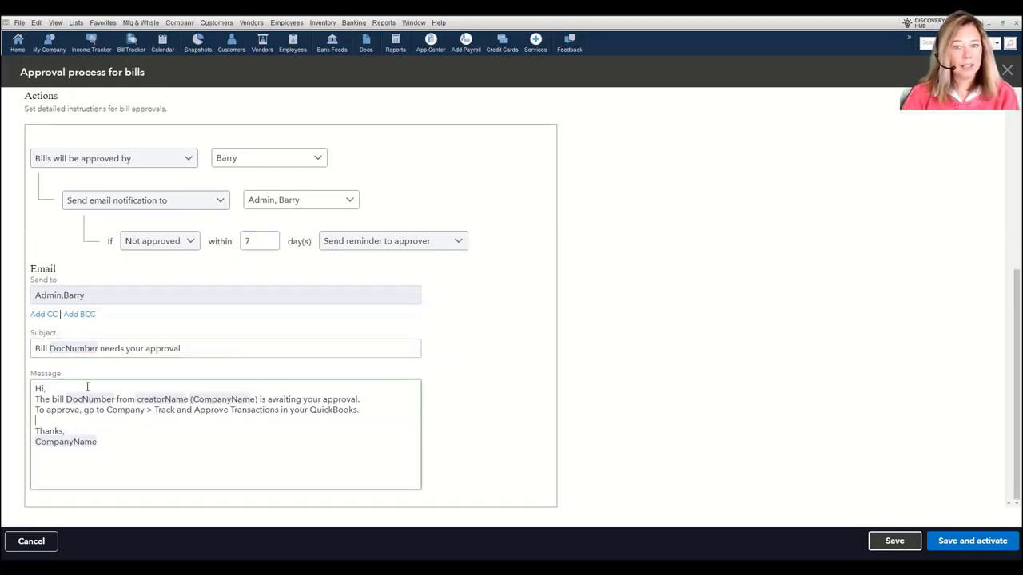
{"action": "left_click", "coordinate": [44, 315]}
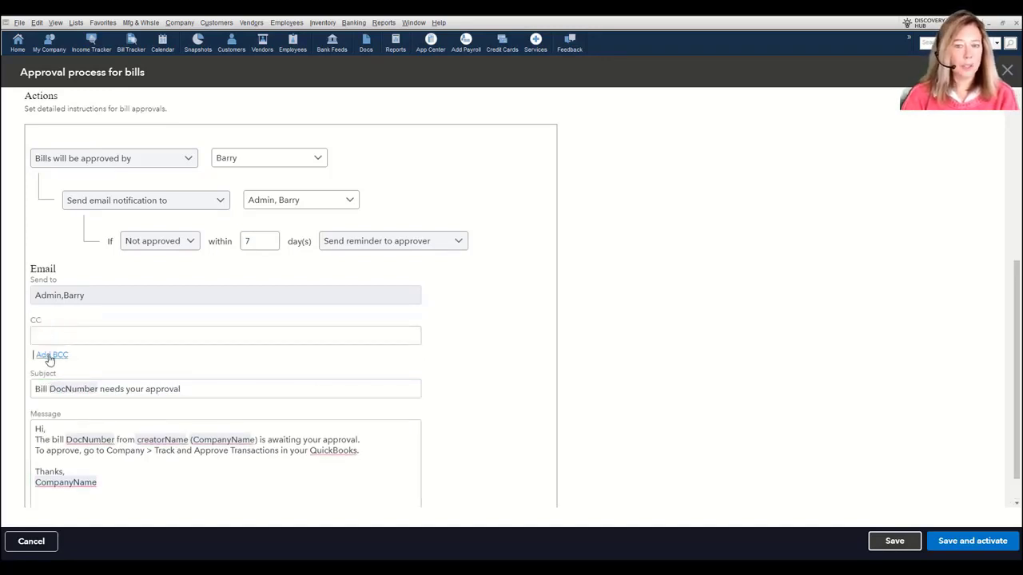
{"action": "left_click", "coordinate": [49, 357]}
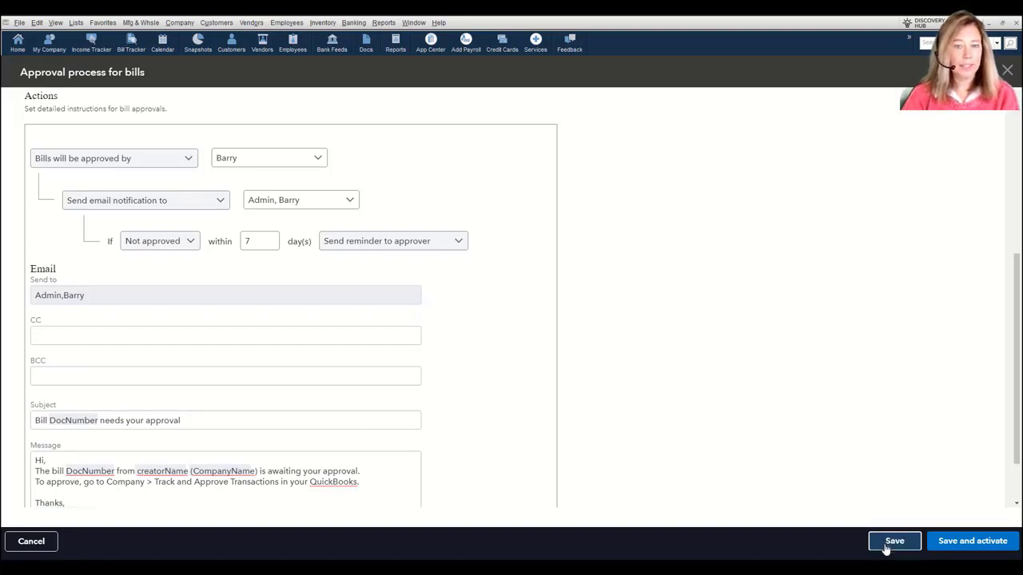
Save and activate the bill approval process, confirming the success message.
{"action": "left_click", "coordinate": [974, 541]}
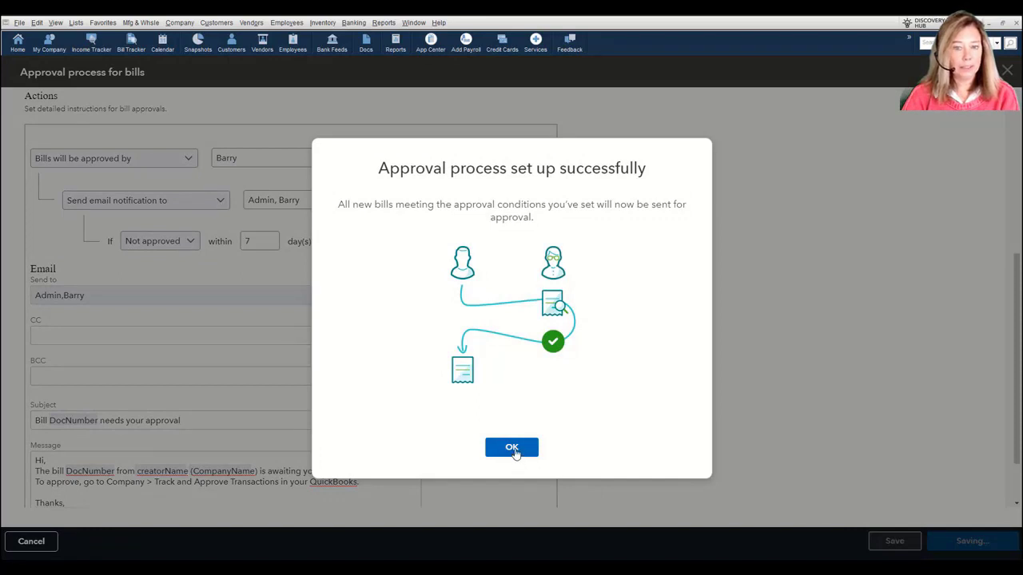
{"action": "left_click", "coordinate": [513, 449]}
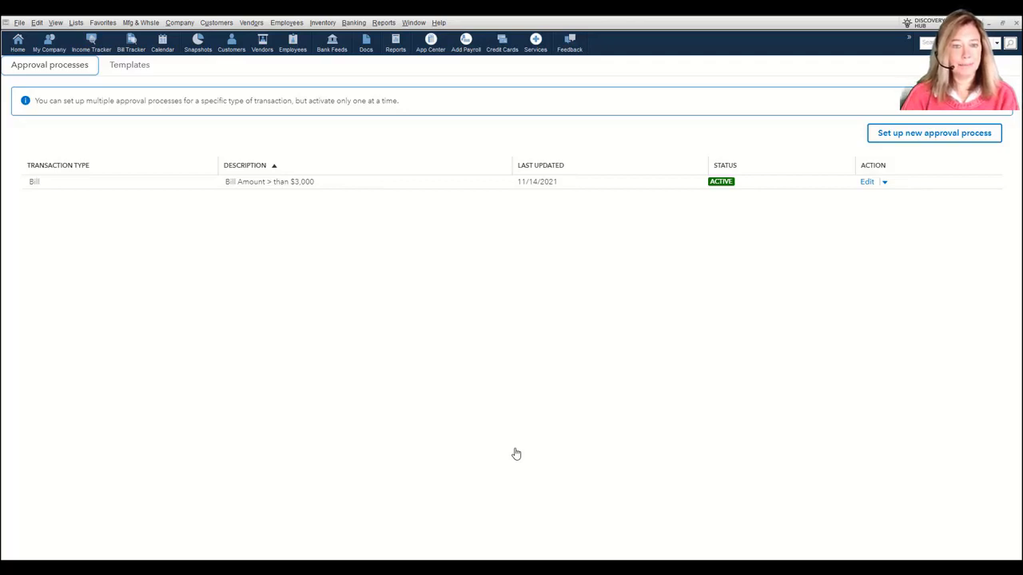
Check the bill process actions, then try to set up and activate a second Bills approval process.
{"action": "left_click", "coordinate": [883, 183]}
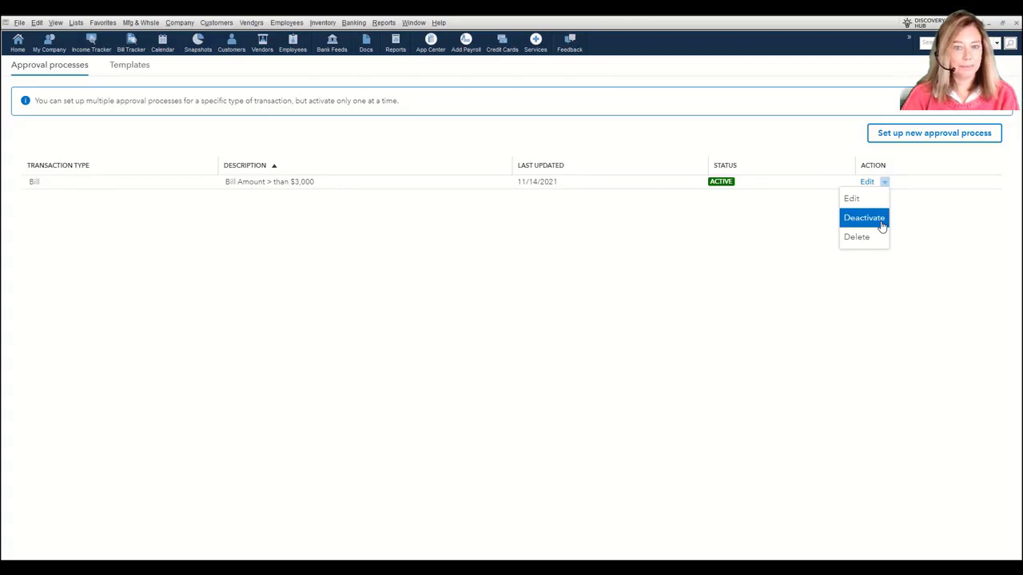
{"action": "left_click", "coordinate": [912, 222]}
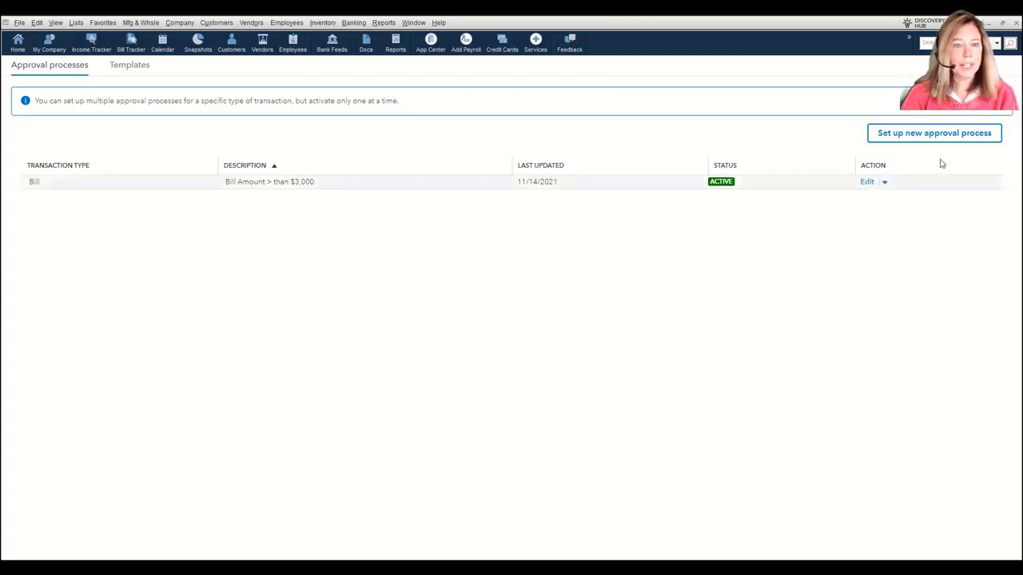
{"action": "left_click", "coordinate": [951, 137]}
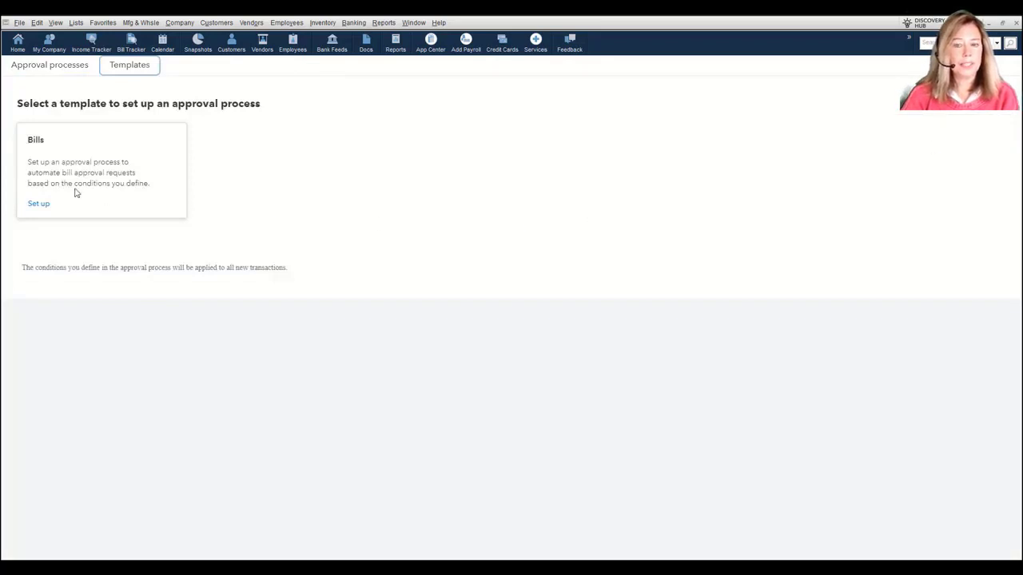
{"action": "left_click", "coordinate": [45, 208]}
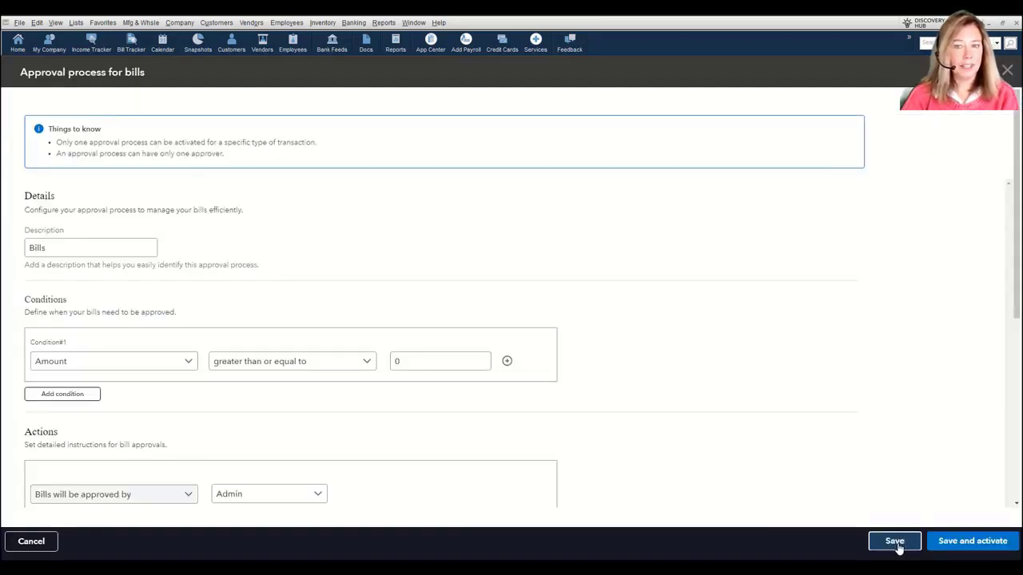
{"action": "left_click", "coordinate": [939, 545]}
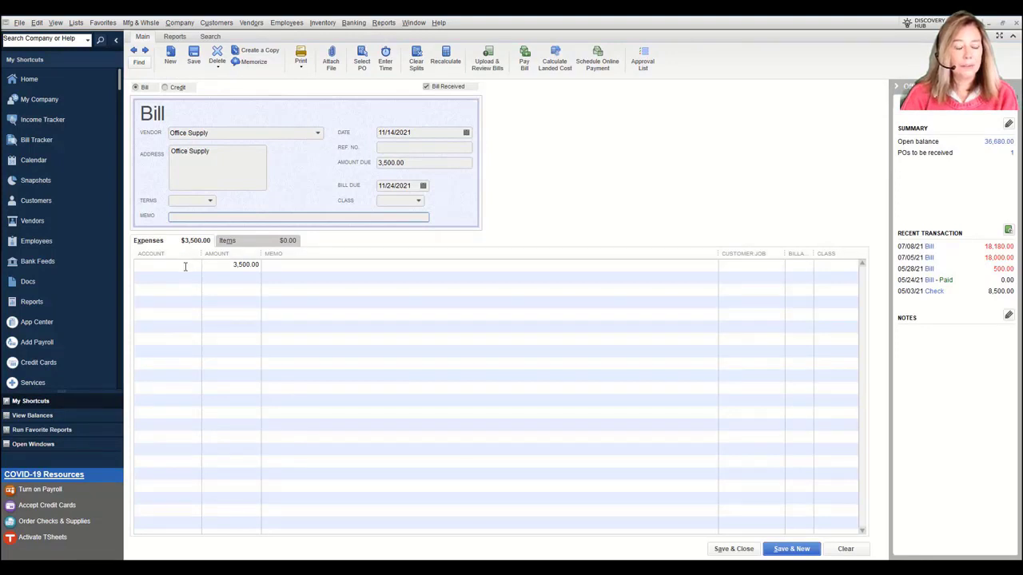
Charge the 3,500.00 bill to Office Supplies and save it without a class.
{"action": "left_click", "coordinate": [184, 266]}
{"action": "type", "text": "Office Supplies"}
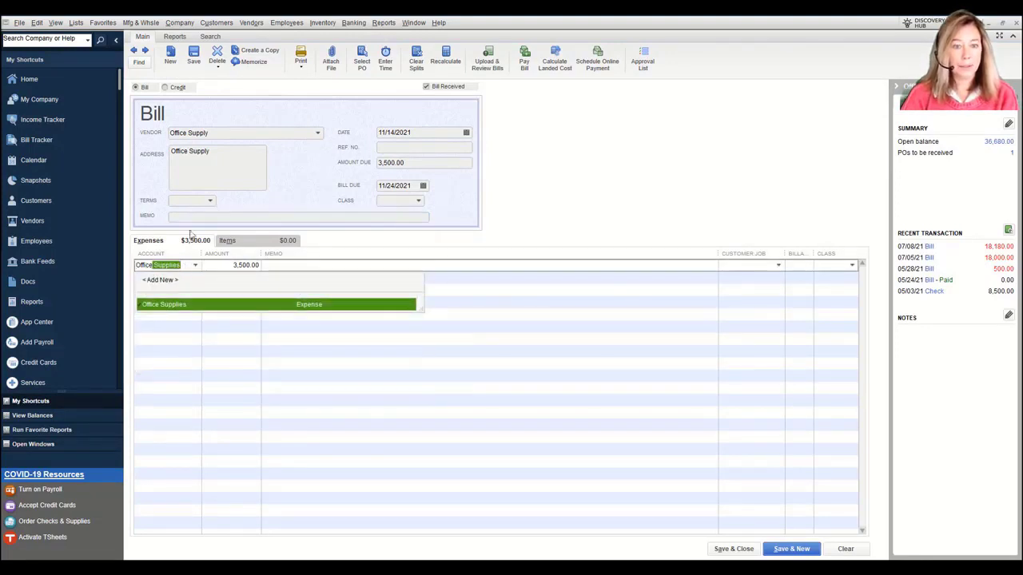
{"action": "left_click", "coordinate": [192, 67]}
{"action": "left_click", "coordinate": [501, 193]}
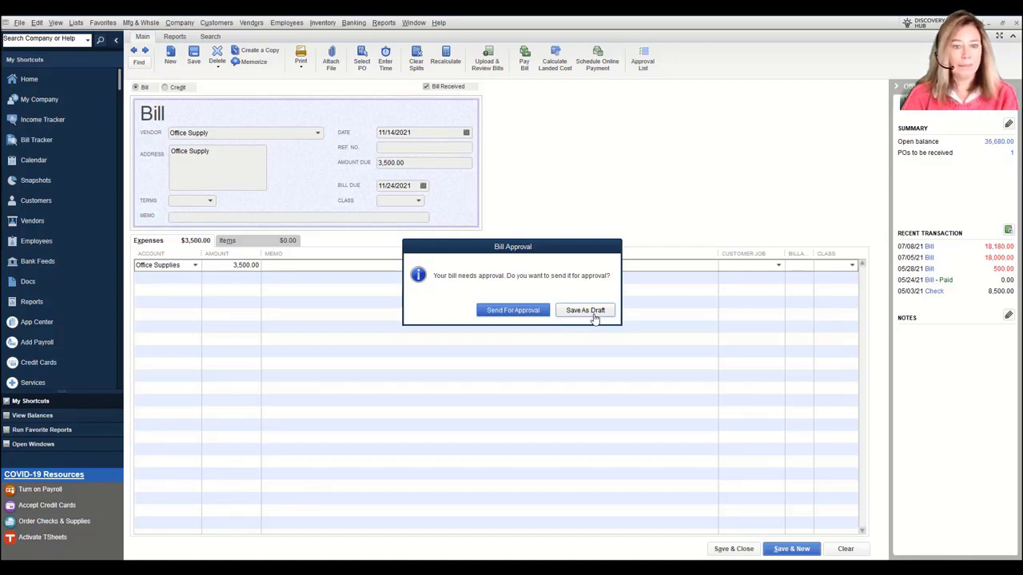
Send the Office Supply bill for approval and check its approval history.
{"action": "left_click", "coordinate": [530, 315]}
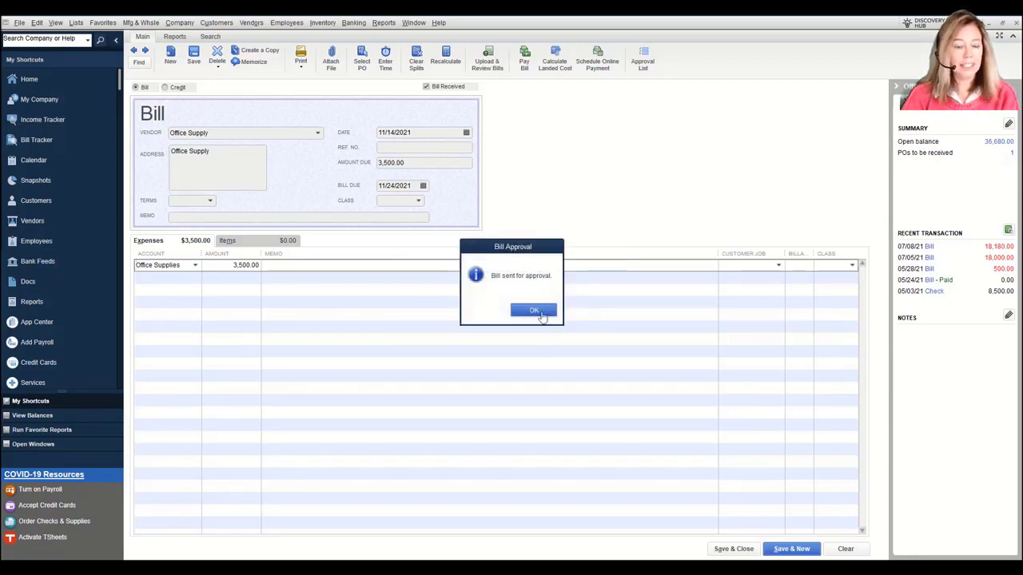
{"action": "left_click", "coordinate": [541, 311]}
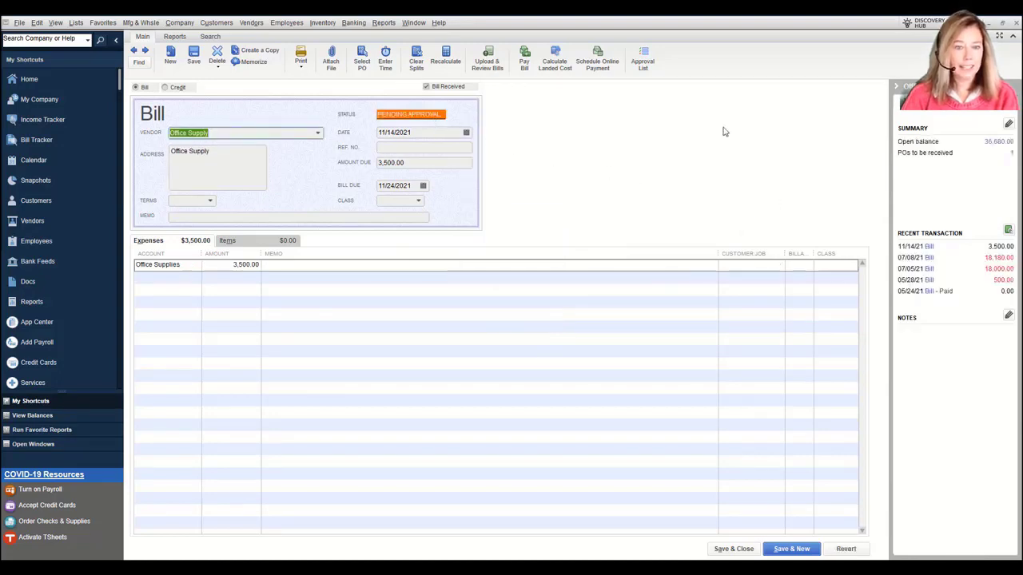
{"action": "left_click", "coordinate": [997, 111]}
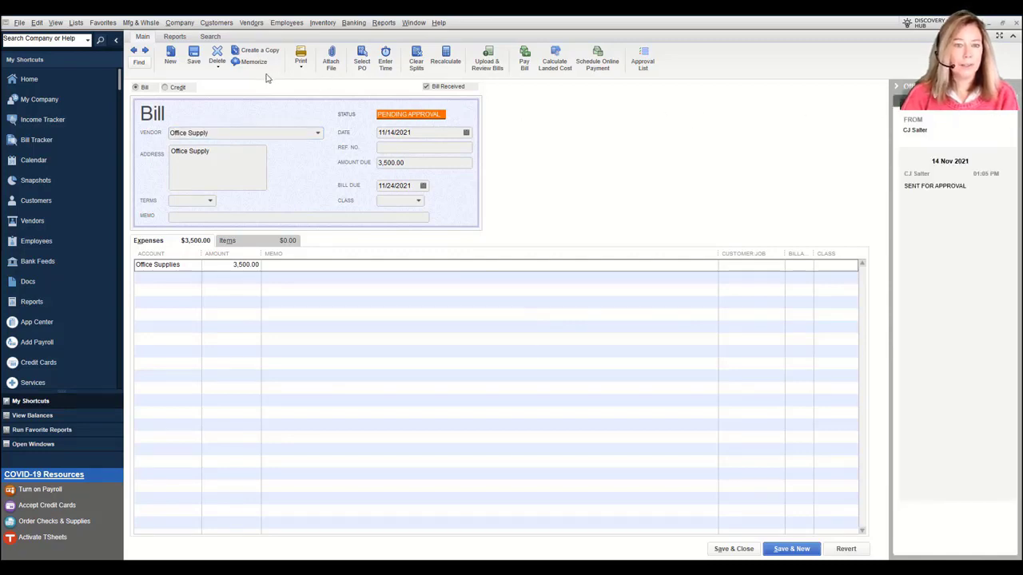
Open Company > Track and Approve Transactions, review Rejected, Approved, All and Pending requests, and view the first bill's actions.
{"action": "left_click", "coordinate": [179, 22]}
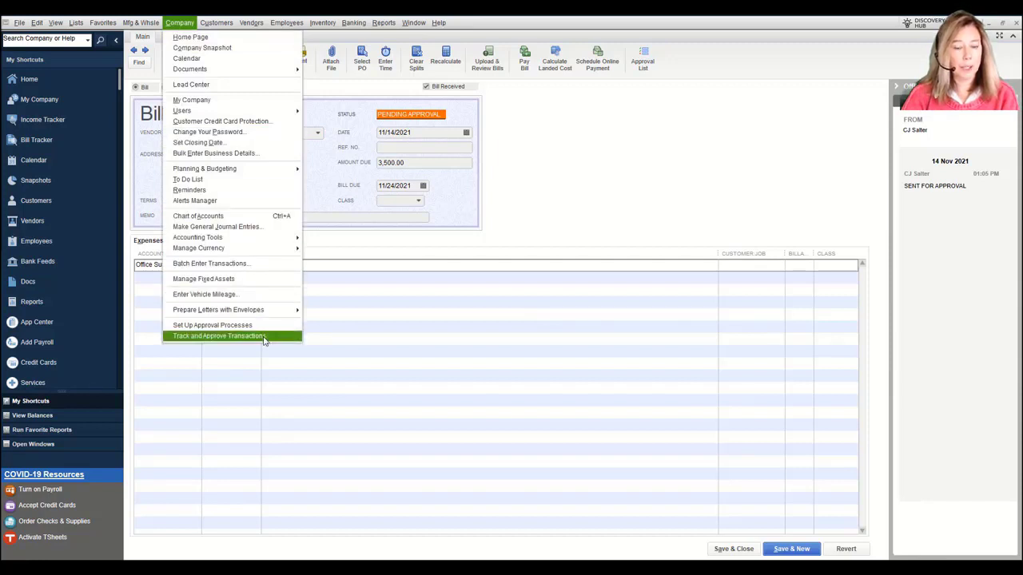
{"action": "left_click", "coordinate": [264, 336]}
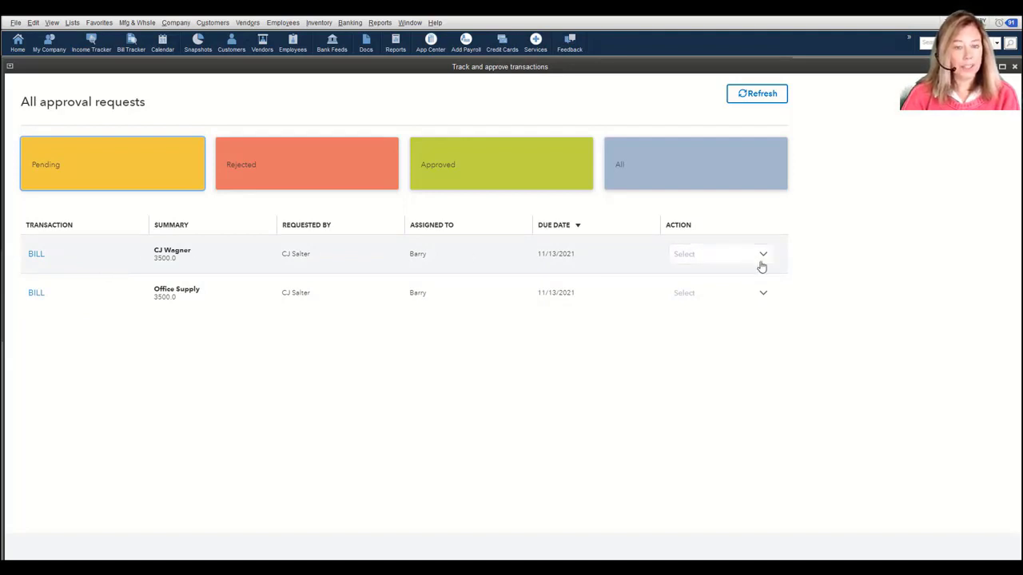
{"action": "left_click", "coordinate": [320, 164]}
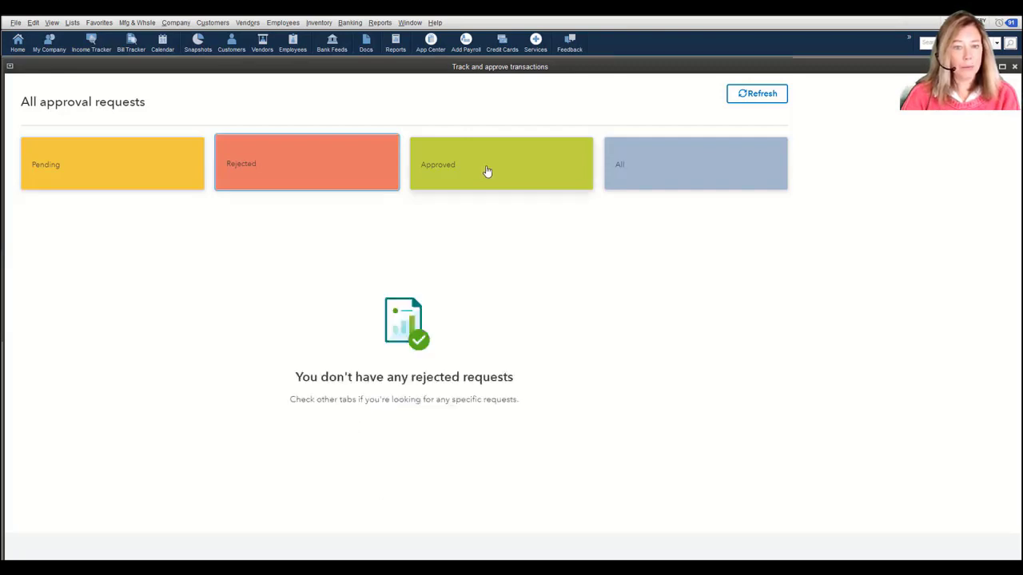
{"action": "left_click", "coordinate": [487, 171]}
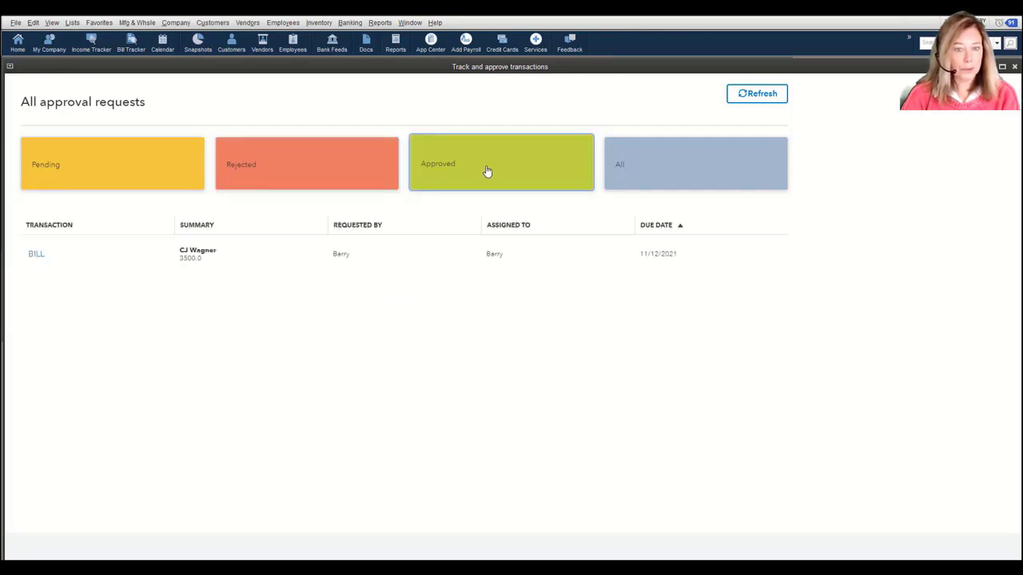
{"action": "left_click", "coordinate": [679, 175]}
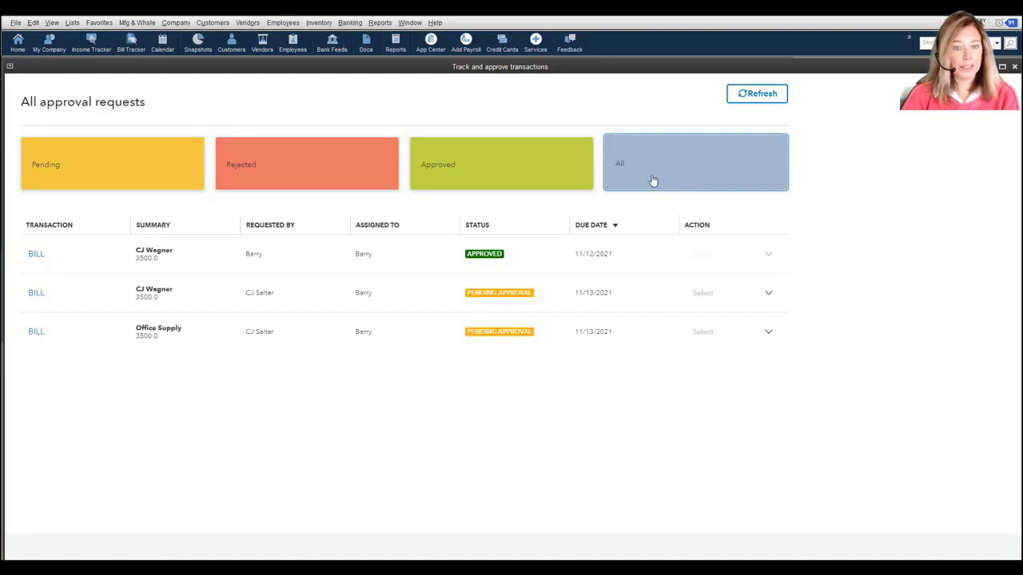
{"action": "left_click", "coordinate": [115, 173]}
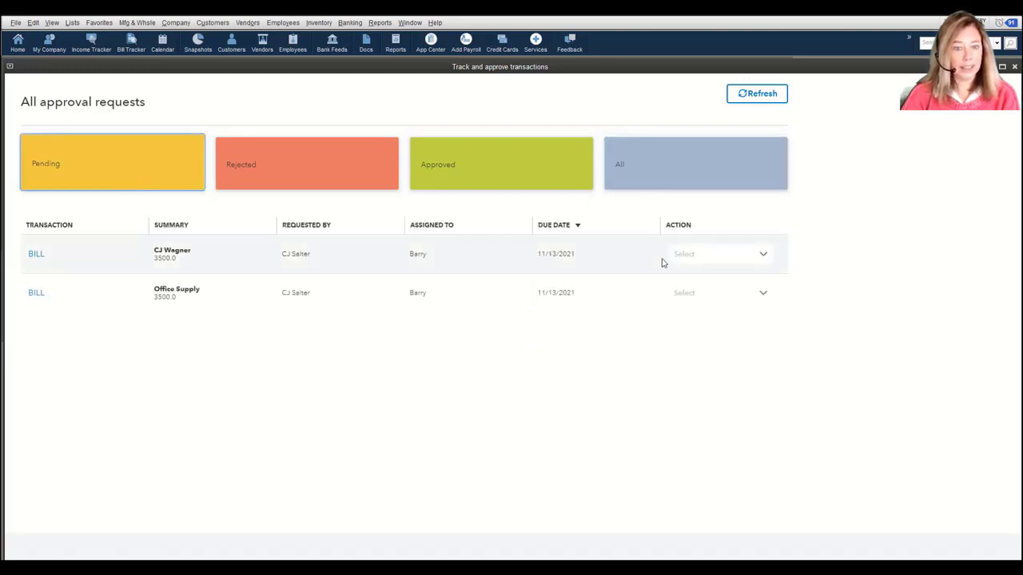
{"action": "left_click", "coordinate": [763, 256]}
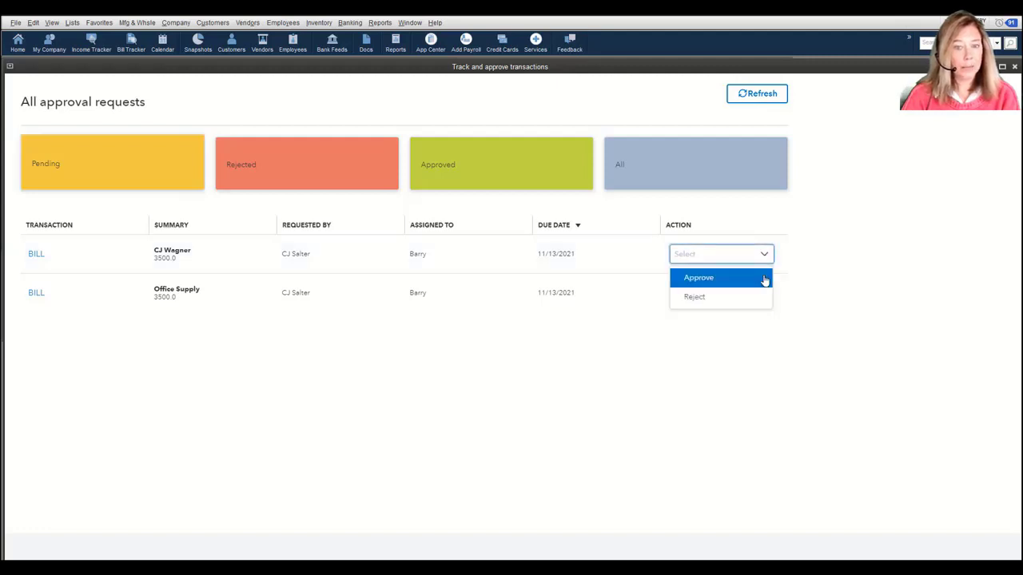
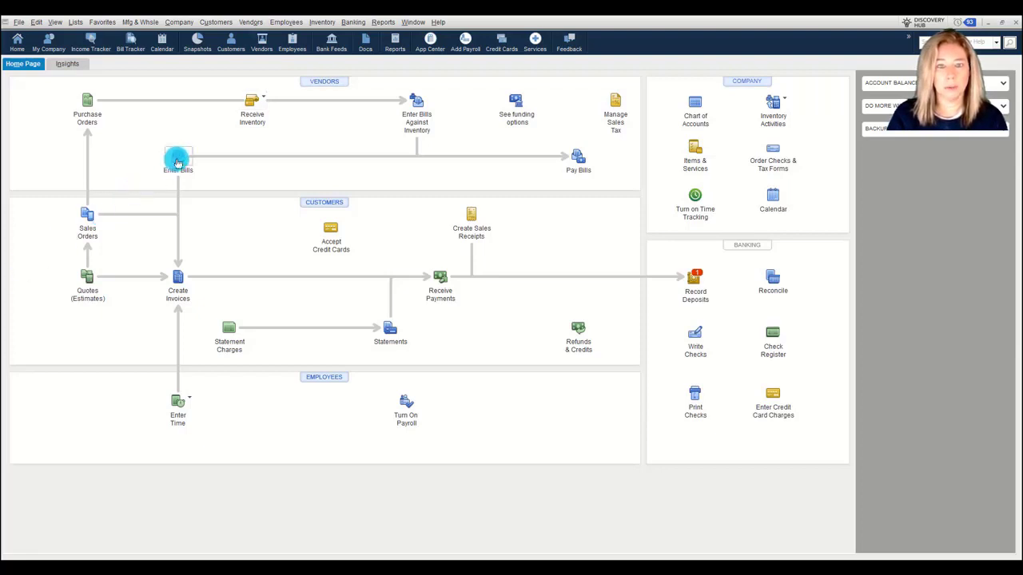
Enter and save a Salt Consulting bill, ref 123, amount 25.00, keeping the 11/26/2021 due date.
{"action": "left_click", "coordinate": [252, 26]}
{"action": "left_click", "coordinate": [253, 62]}
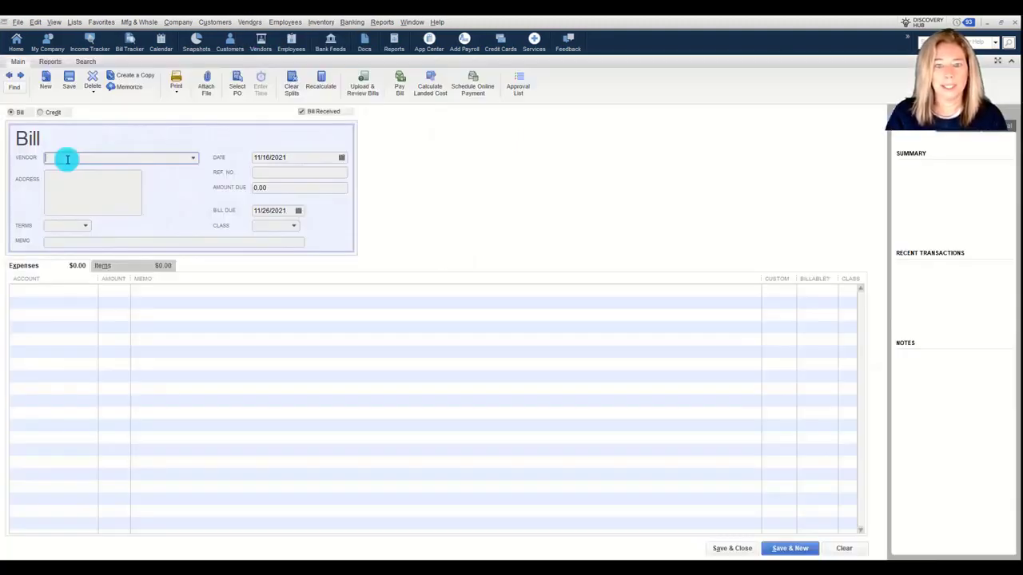
{"action": "left_click", "coordinate": [66, 160]}
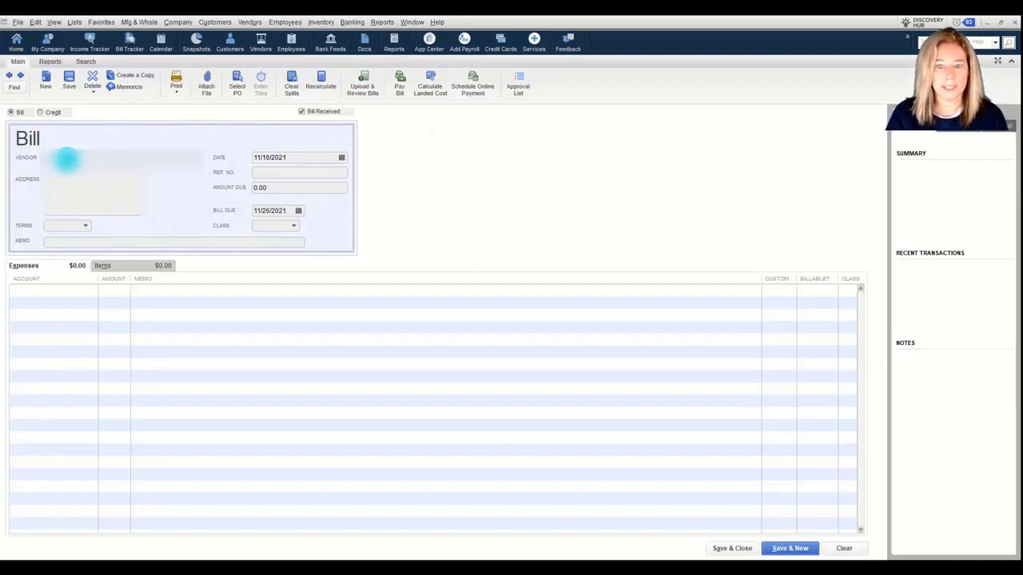
{"action": "key", "text": "Tab"}
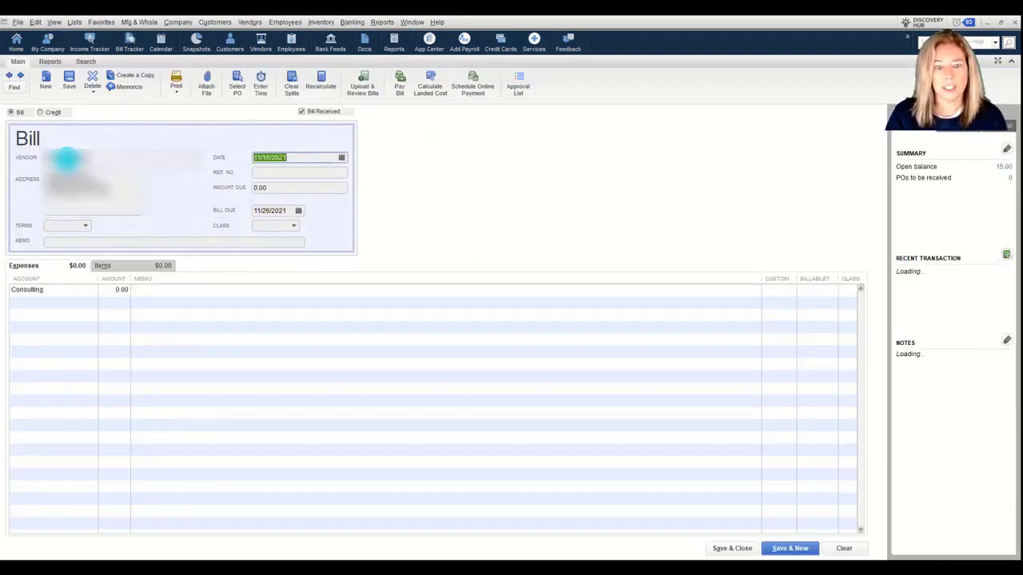
{"action": "key", "text": "Tab"}
{"action": "type", "text": "123"}
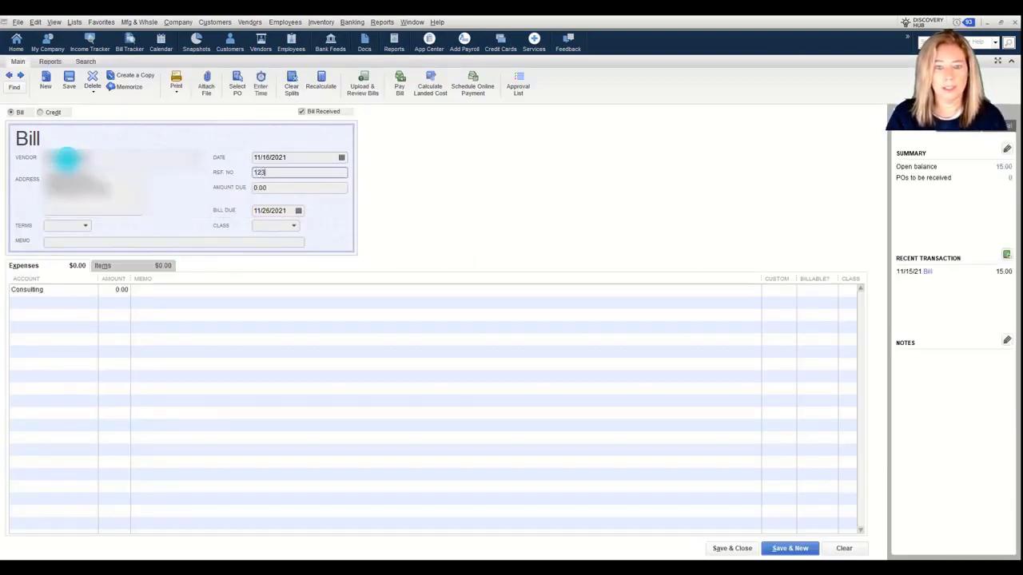
{"action": "key", "text": "Tab"}
{"action": "type", "text": "25.00"}
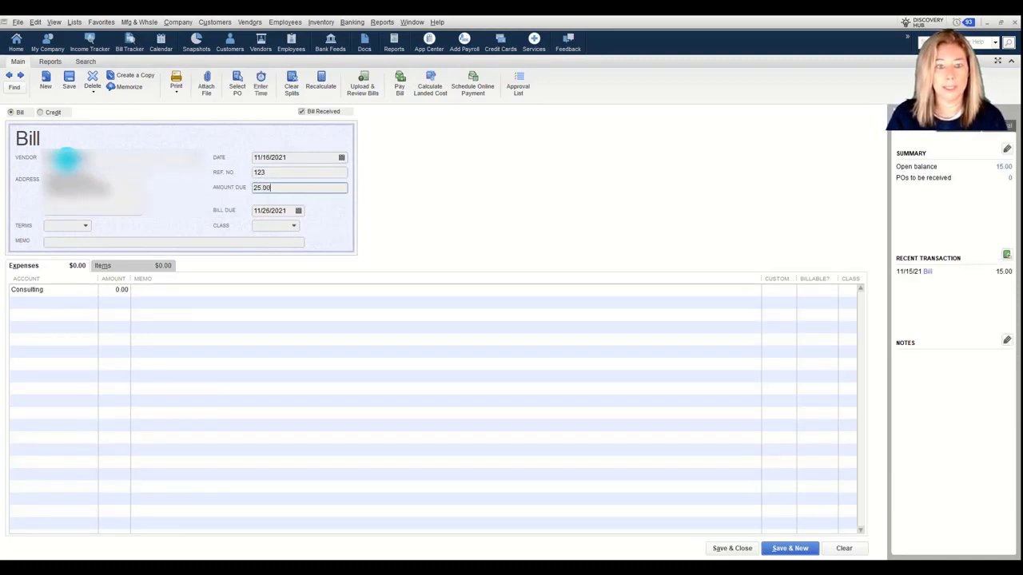
{"action": "key", "text": "Tab"}
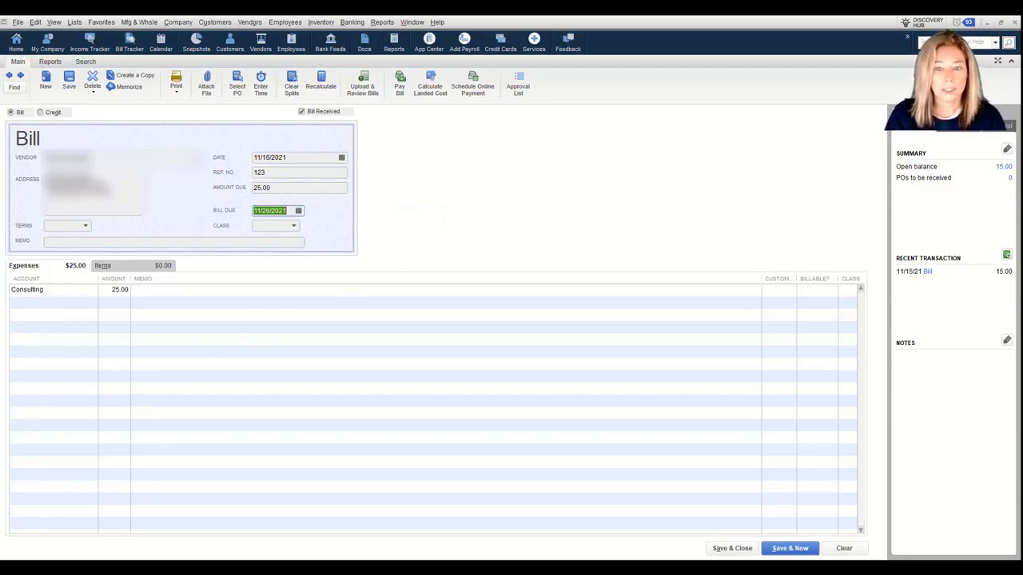
{"action": "key", "text": "Tab"}
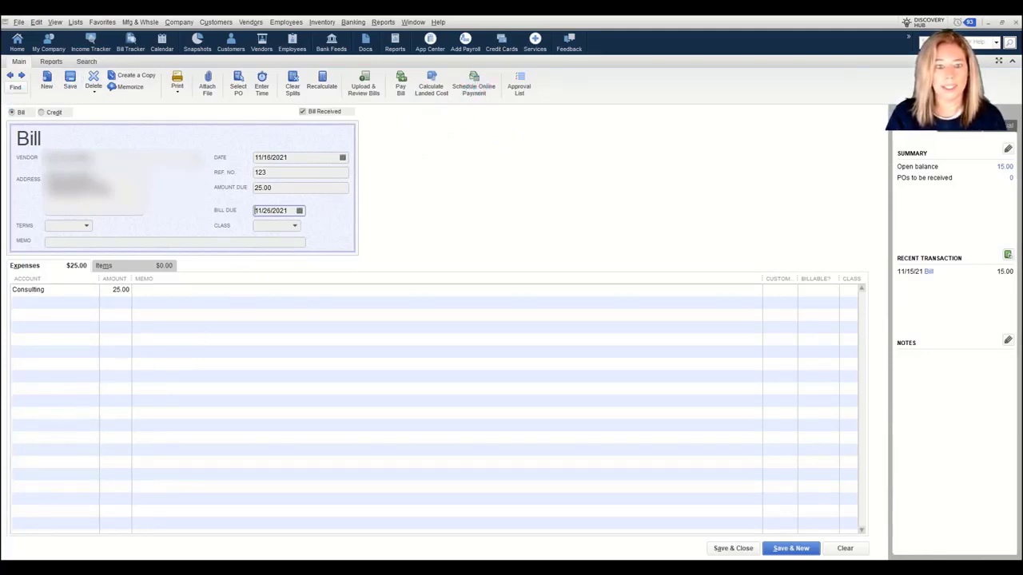
{"action": "left_click", "coordinate": [68, 157]}
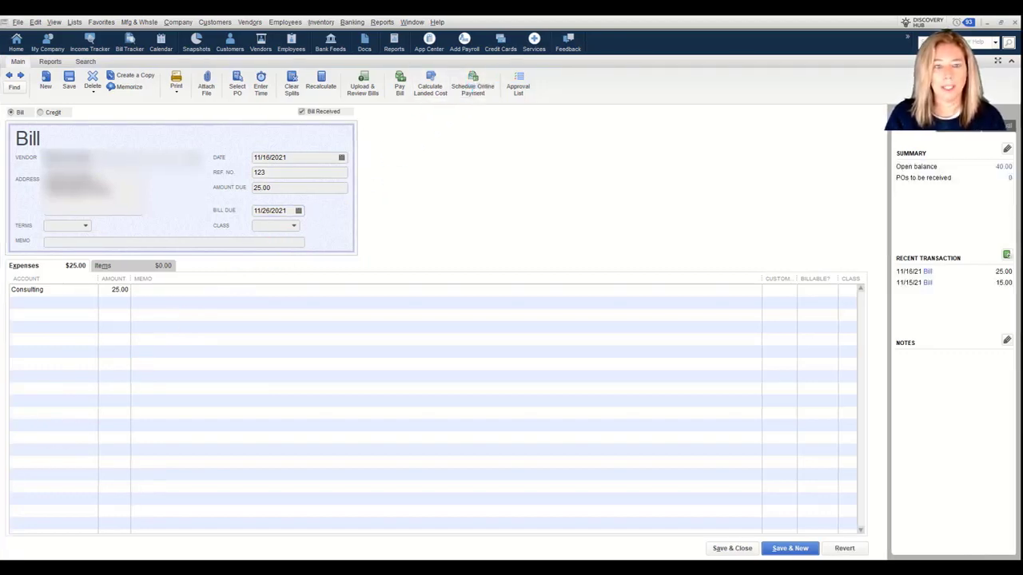
Schedule an online payment for the $25.00 bill, paying from a bank account.
{"action": "left_click", "coordinate": [471, 93]}
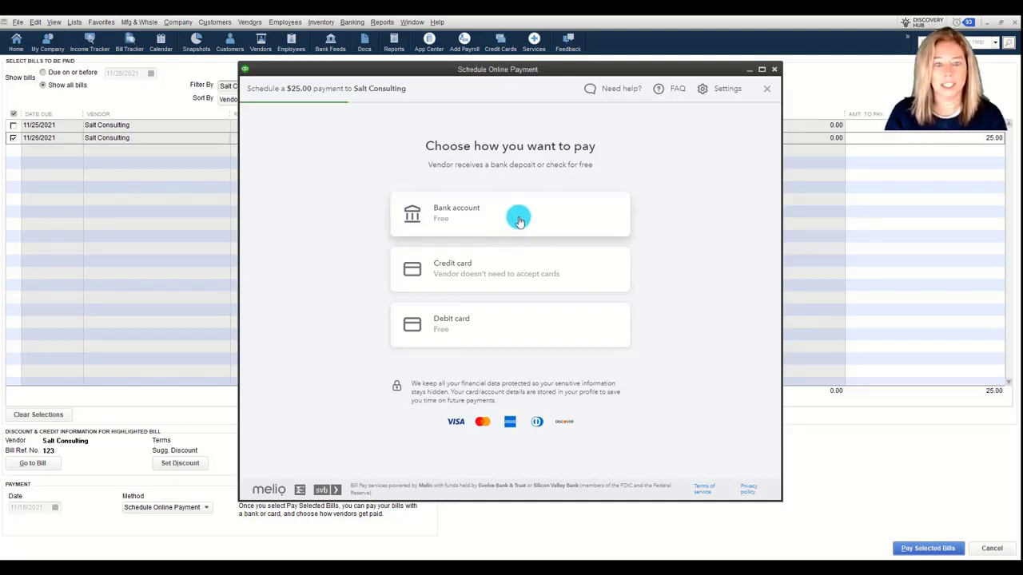
{"action": "left_click", "coordinate": [518, 220]}
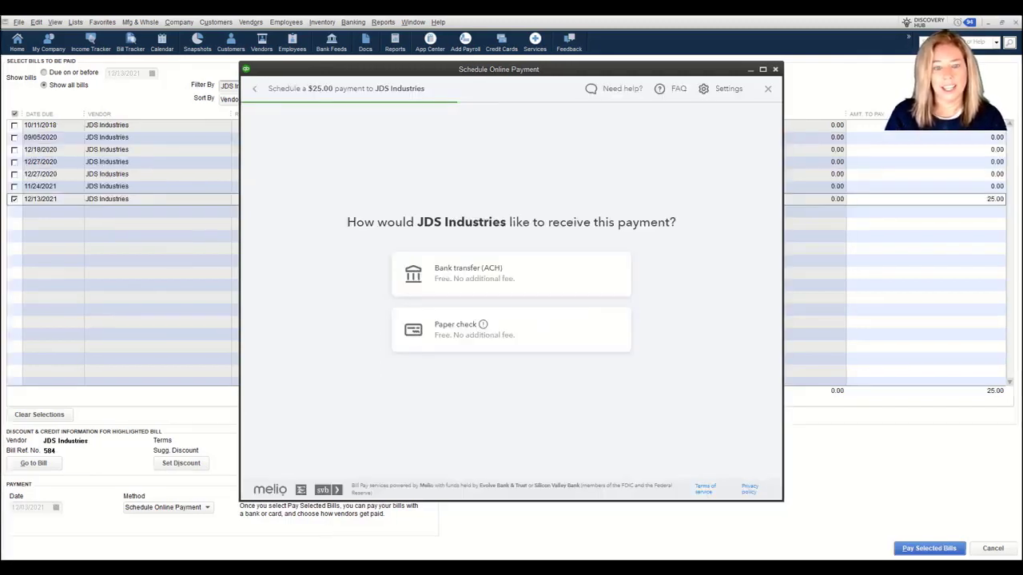
In bill pay settings, start verifying the pending bank, then choose to connect it instantly through Plaid.
{"action": "left_click", "coordinate": [728, 89]}
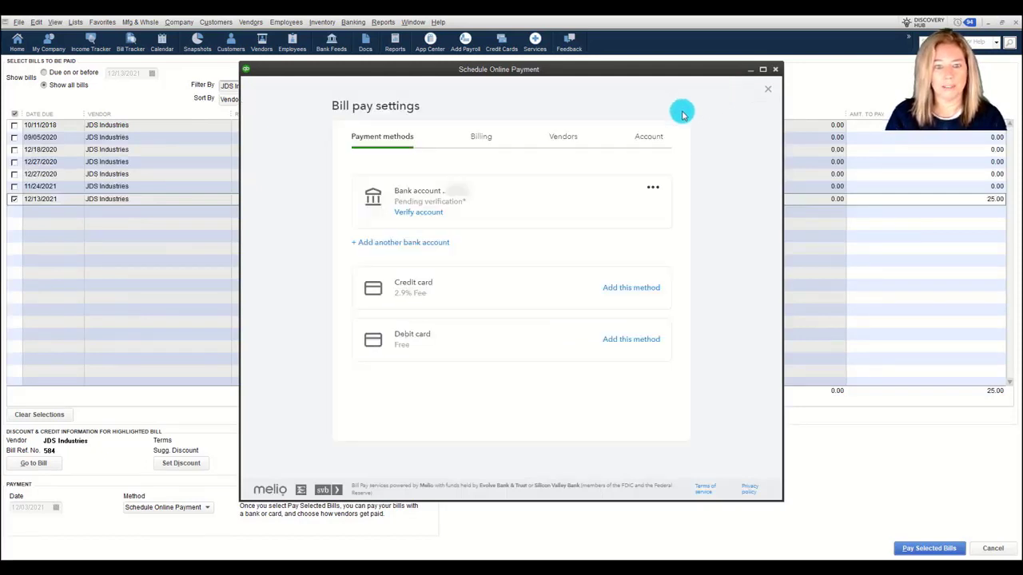
{"action": "left_click", "coordinate": [431, 217]}
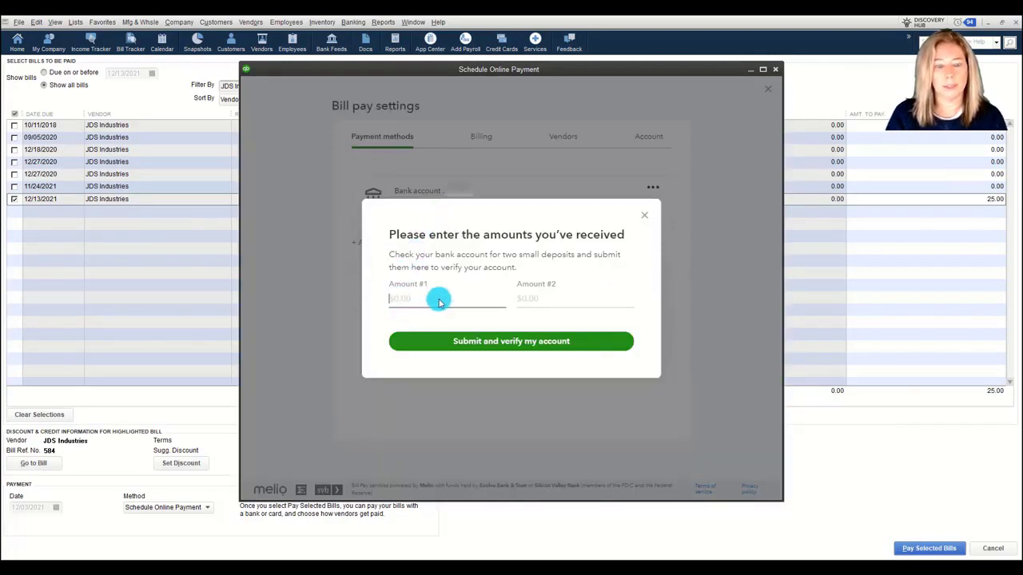
{"action": "left_click", "coordinate": [539, 299]}
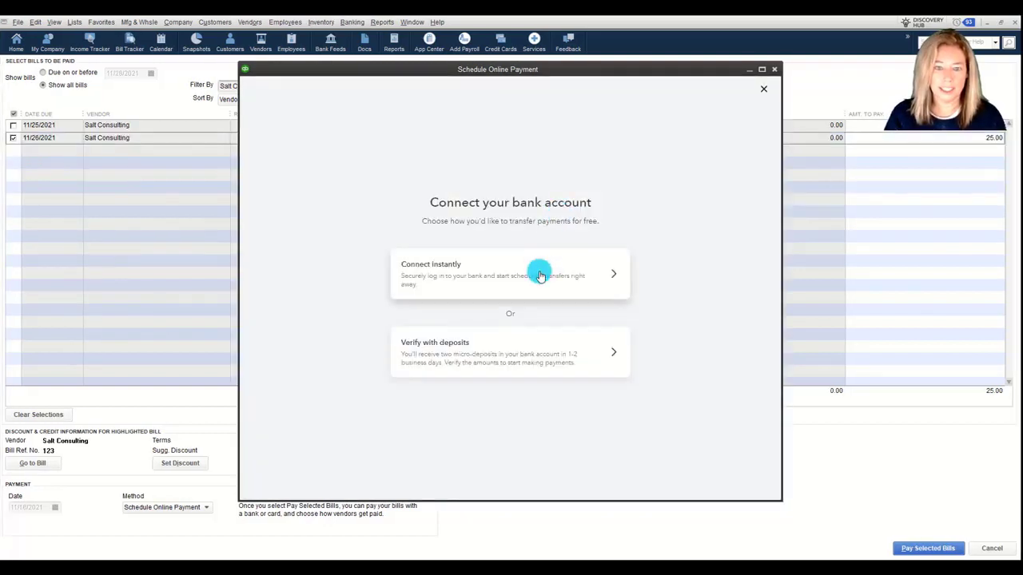
{"action": "left_click", "coordinate": [539, 271]}
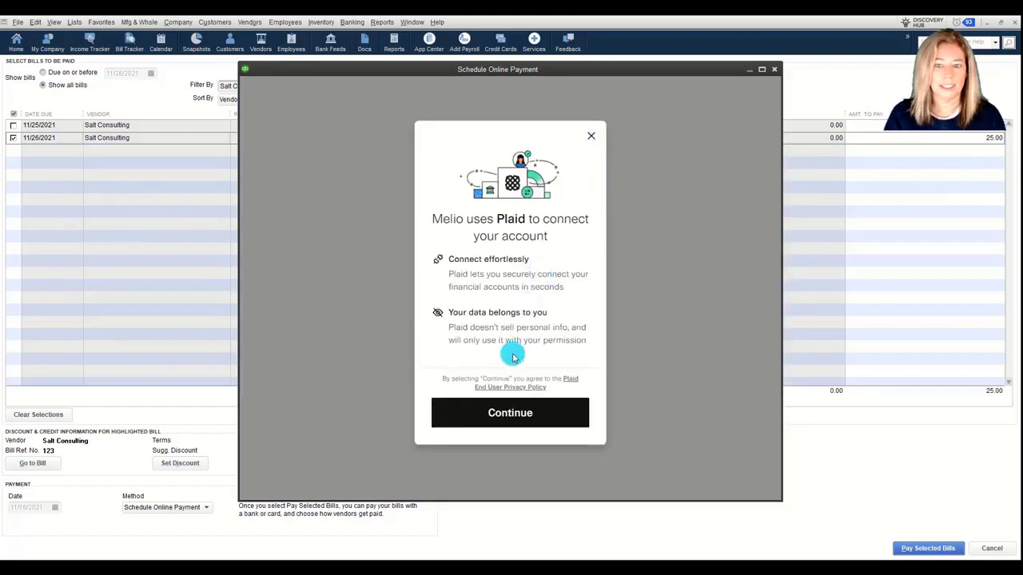
Leave Plaid's bank list, abandon the manual bank details form, and choose Bank account again.
{"action": "left_click", "coordinate": [493, 421]}
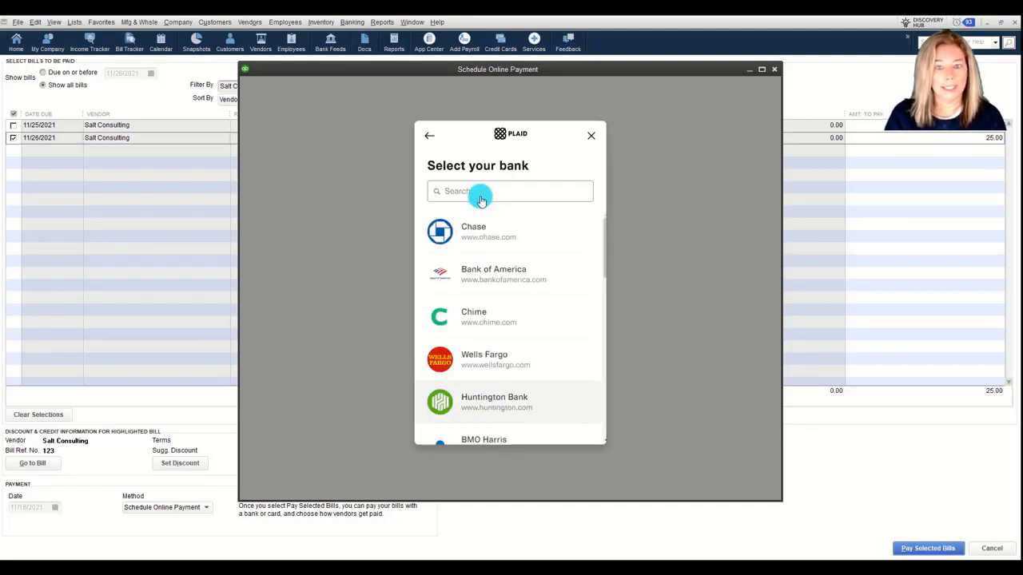
{"action": "left_click", "coordinate": [589, 137]}
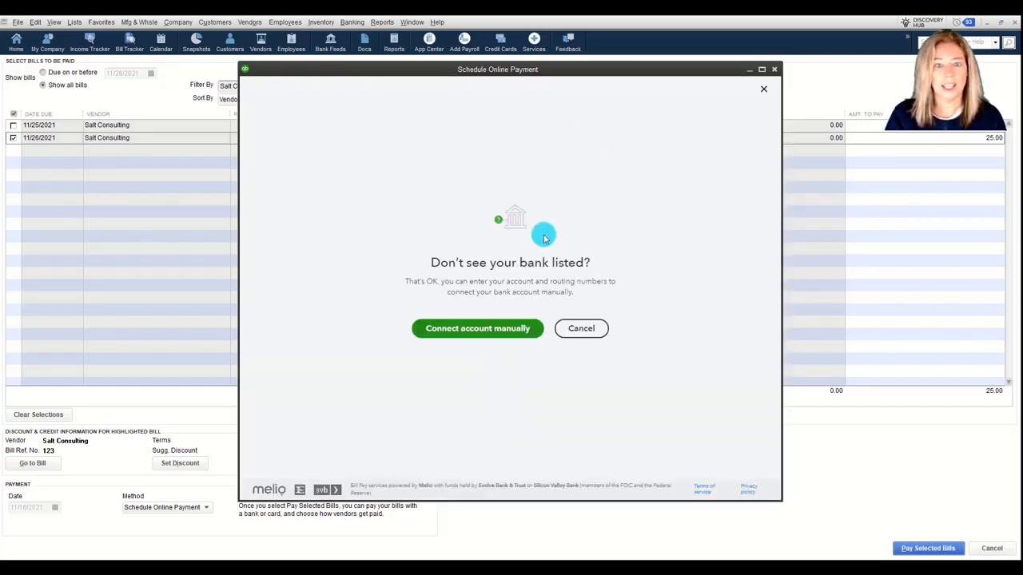
{"action": "left_click", "coordinate": [498, 339]}
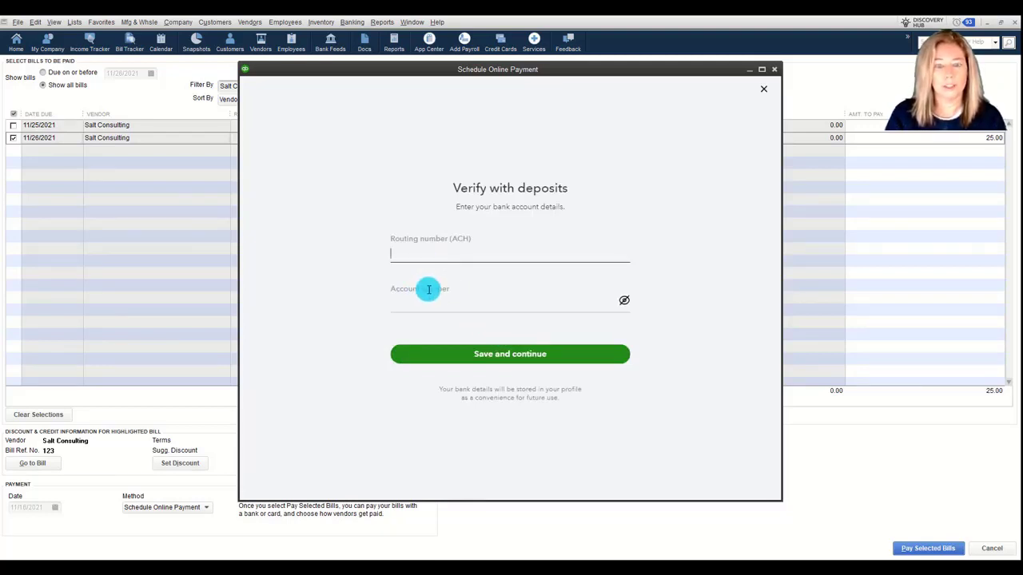
{"action": "left_click", "coordinate": [505, 357]}
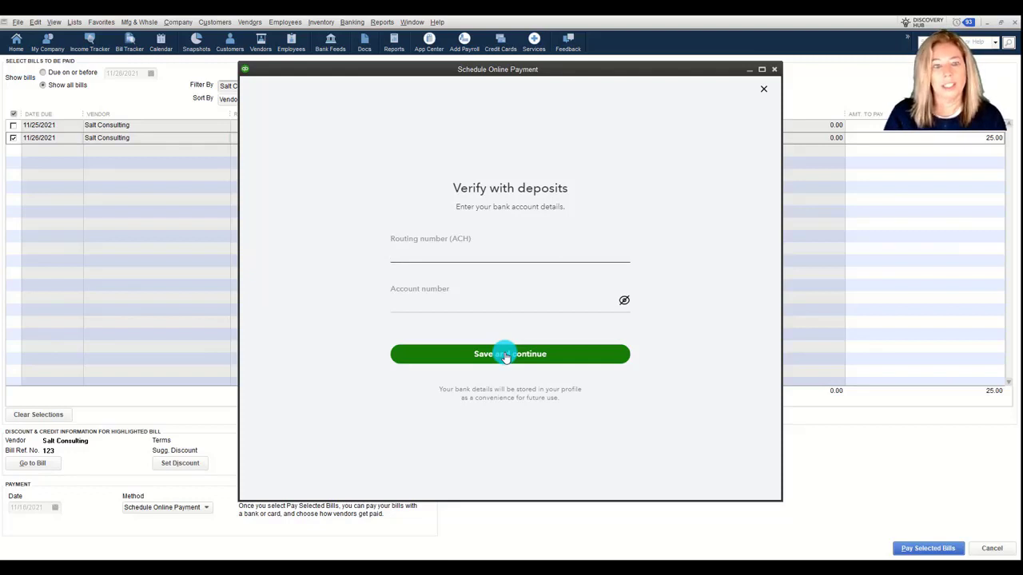
{"action": "left_click", "coordinate": [765, 93]}
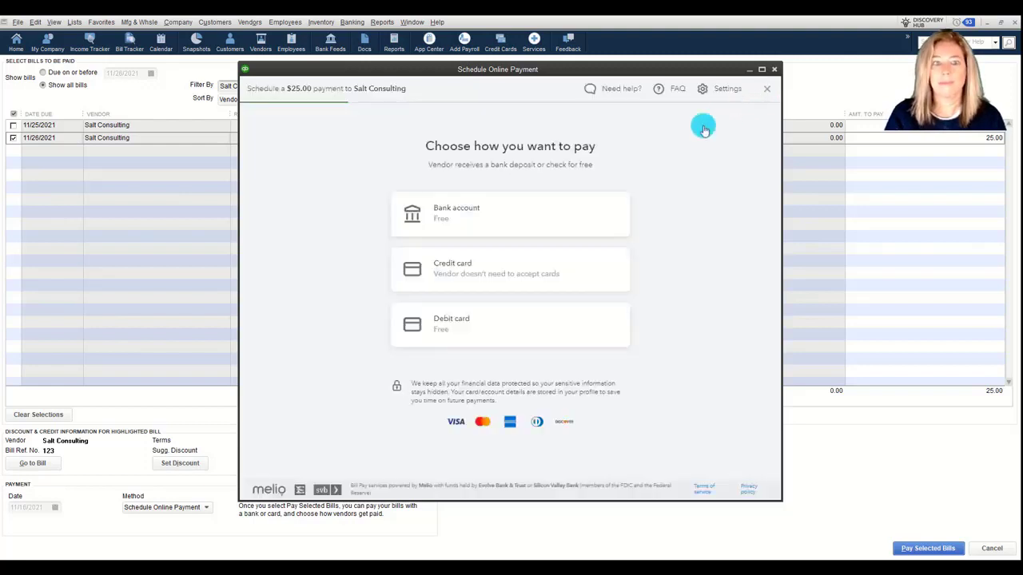
{"action": "left_click", "coordinate": [510, 229]}
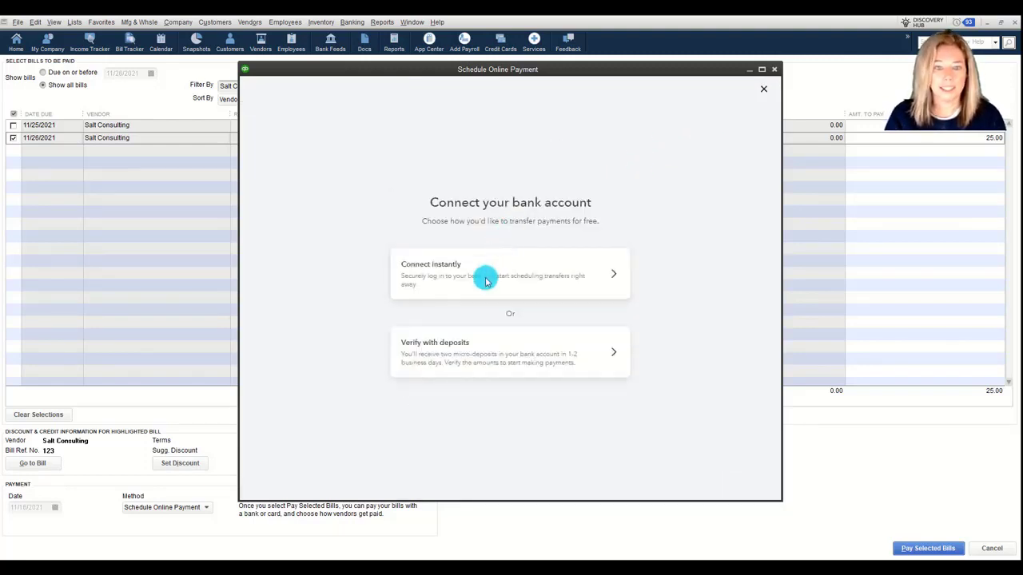
Log in to the bank through Plaid with the online banking credentials and a texted security code.
{"action": "left_click", "coordinate": [484, 278]}
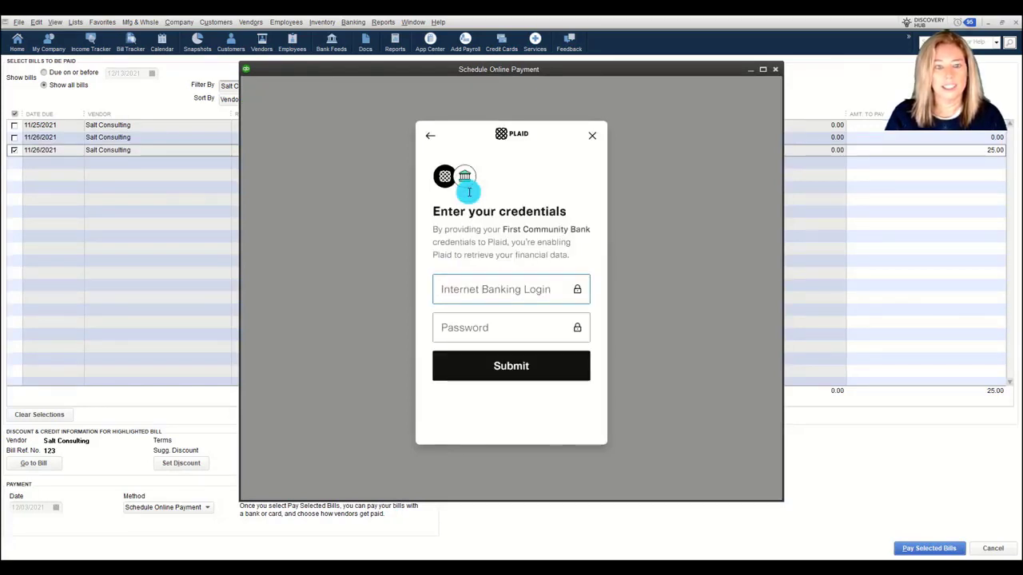
{"action": "key", "text": "ctrl+v"}
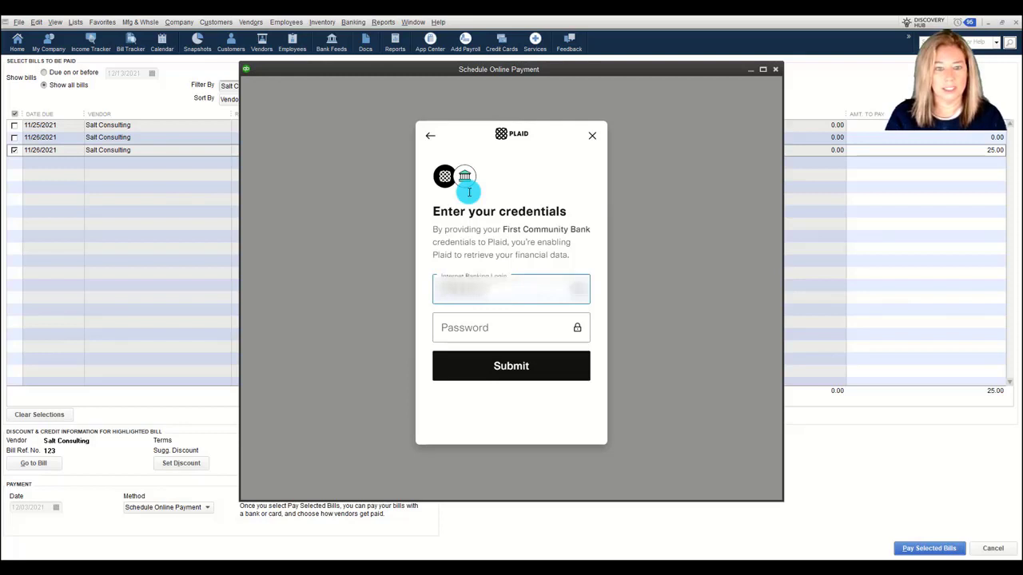
{"action": "key", "text": "Tab"}
{"action": "key", "text": "ctrl+v"}
{"action": "key", "text": "ctrl+v"}
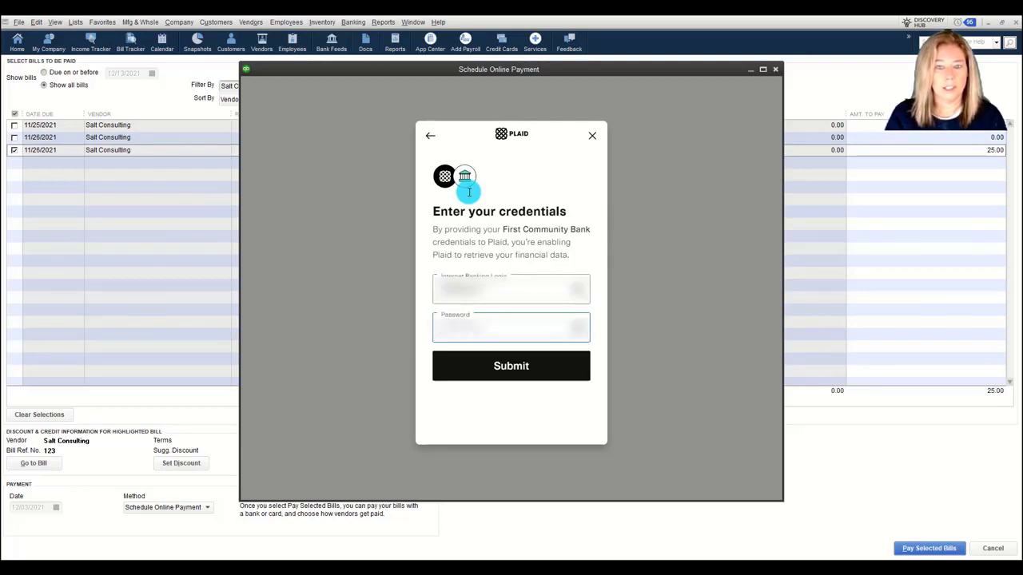
{"action": "left_click", "coordinate": [512, 367]}
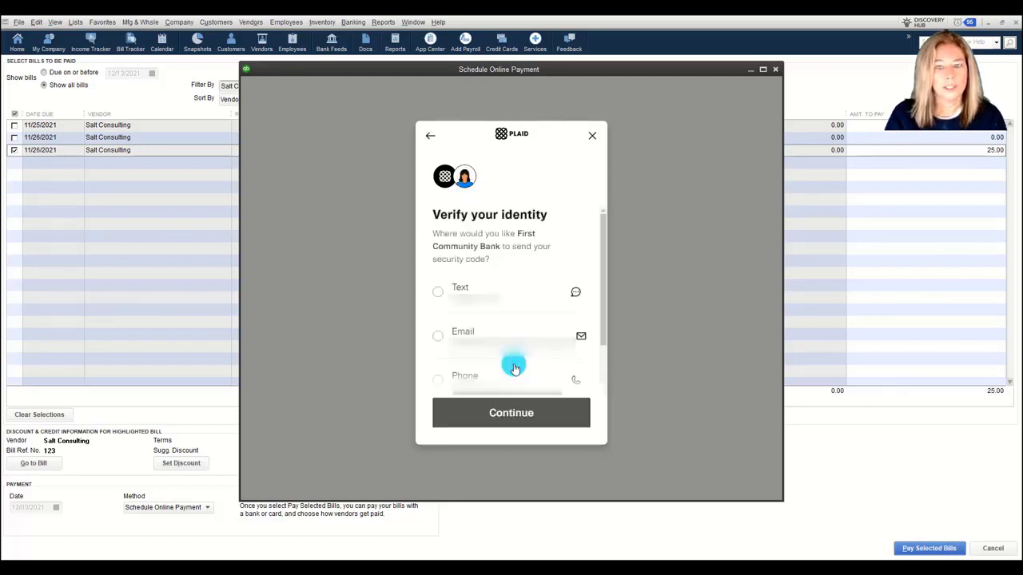
{"action": "left_click", "coordinate": [438, 296]}
{"action": "left_click", "coordinate": [496, 414]}
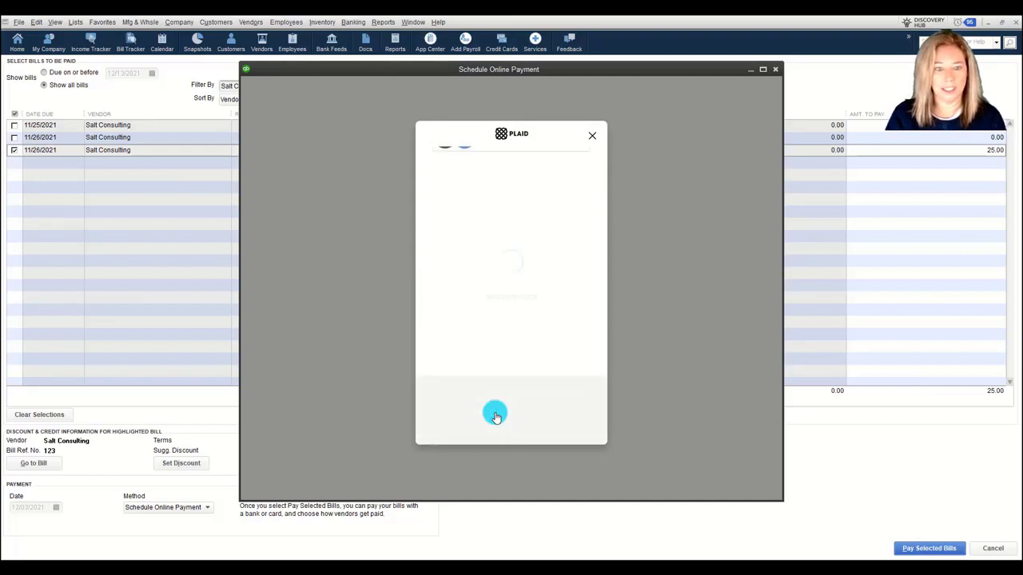
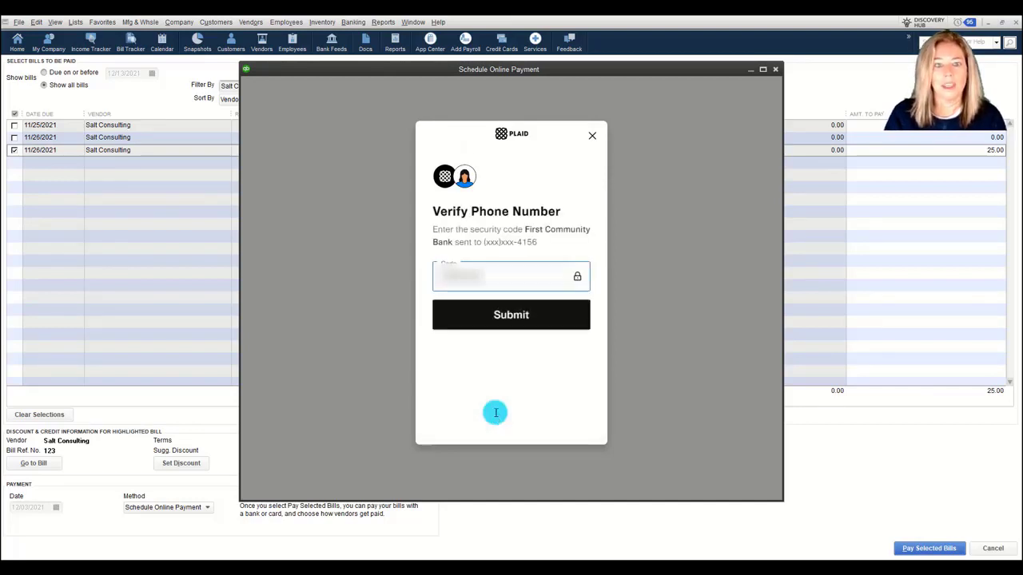
{"action": "left_click", "coordinate": [518, 319]}
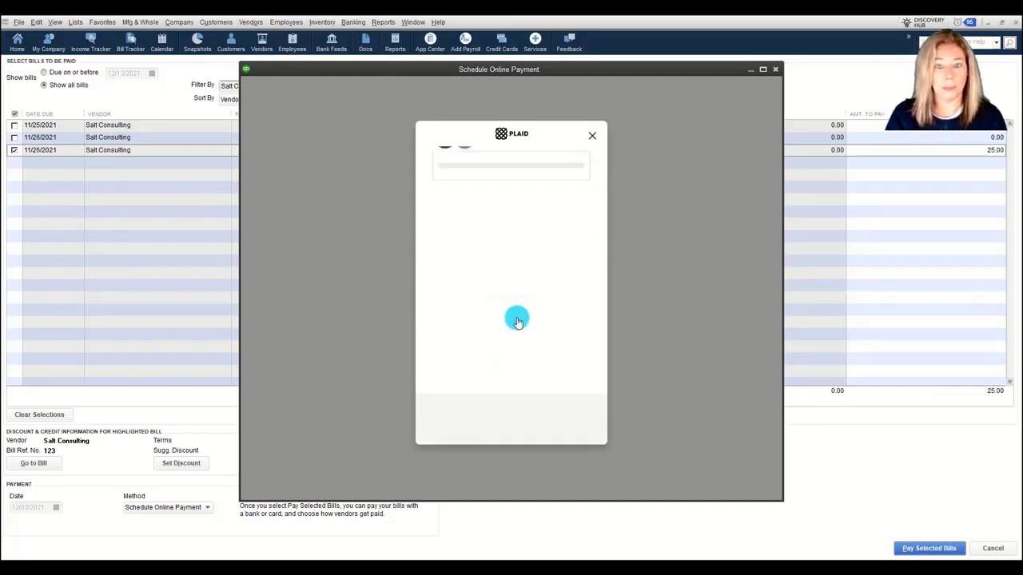
Select the Business 150 Checking account and confirm its routing and account numbers.
{"action": "left_click", "coordinate": [437, 319]}
{"action": "left_click", "coordinate": [501, 414]}
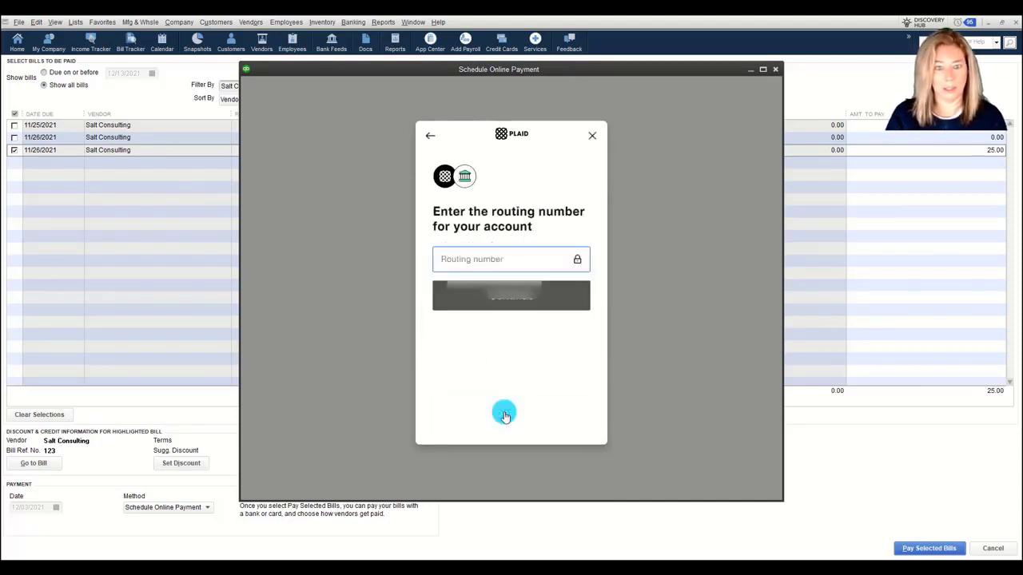
{"action": "left_click", "coordinate": [455, 265]}
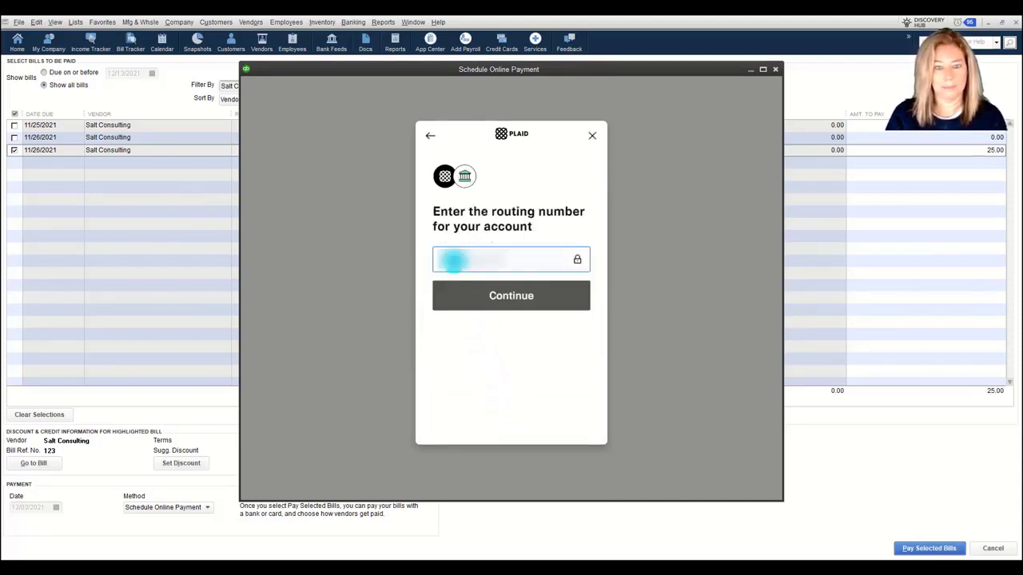
{"action": "left_click", "coordinate": [483, 306]}
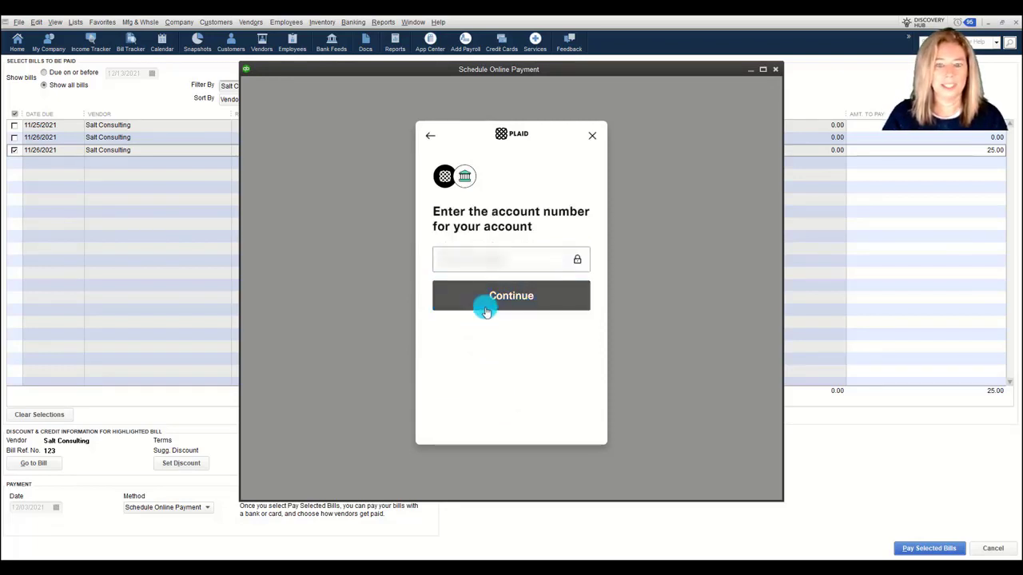
{"action": "left_click", "coordinate": [496, 263]}
{"action": "left_click", "coordinate": [496, 280]}
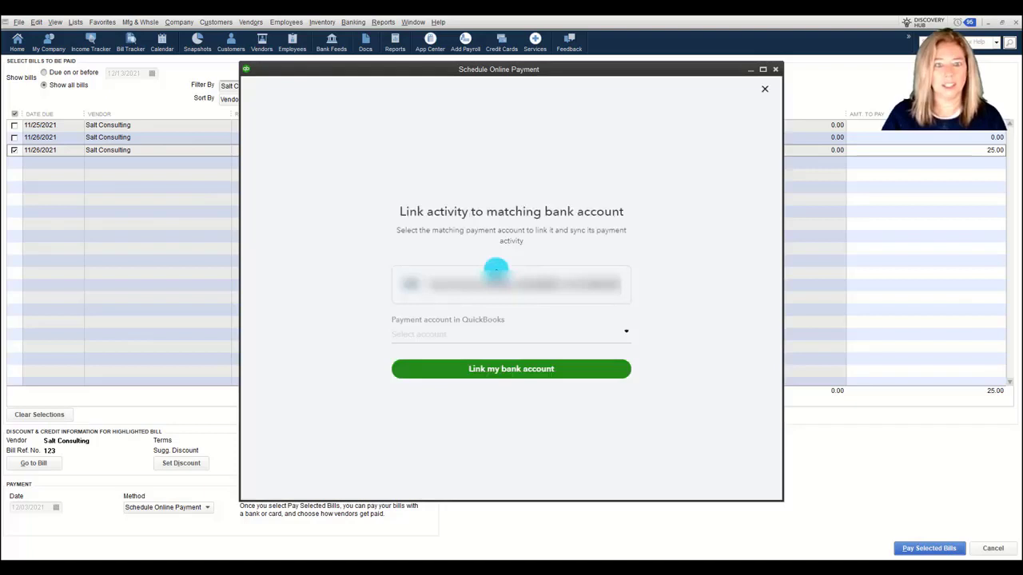
Link the bank to the QuickBooks Checking Account and dismiss the confirmation.
{"action": "left_click", "coordinate": [454, 330]}
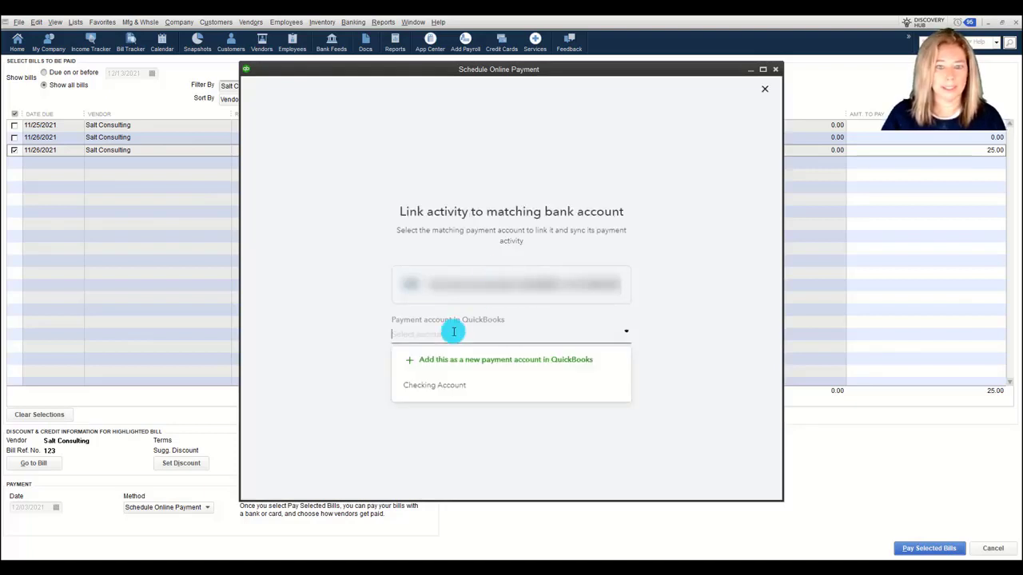
{"action": "left_click", "coordinate": [450, 386]}
{"action": "left_click", "coordinate": [538, 371]}
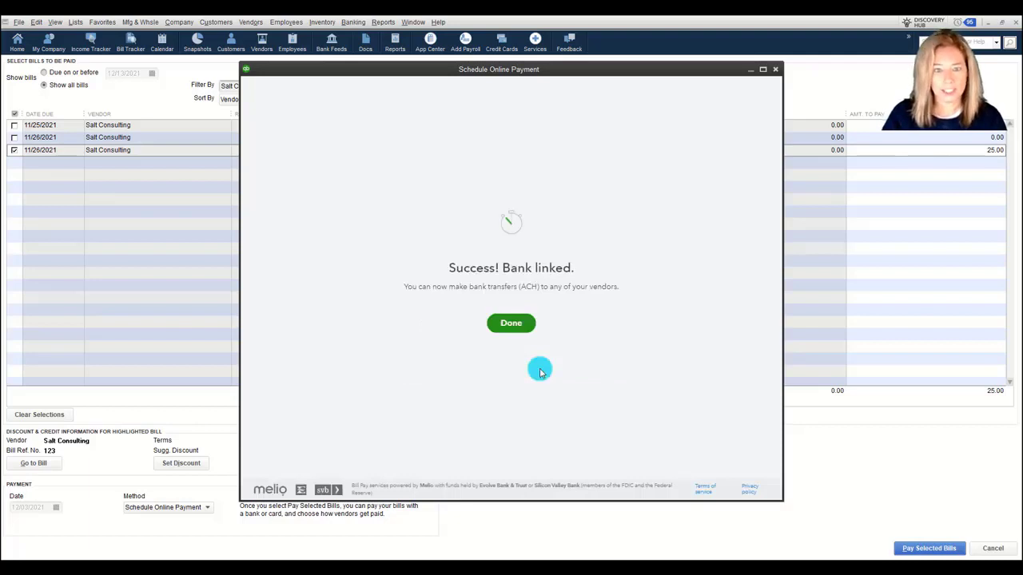
{"action": "left_click", "coordinate": [524, 327]}
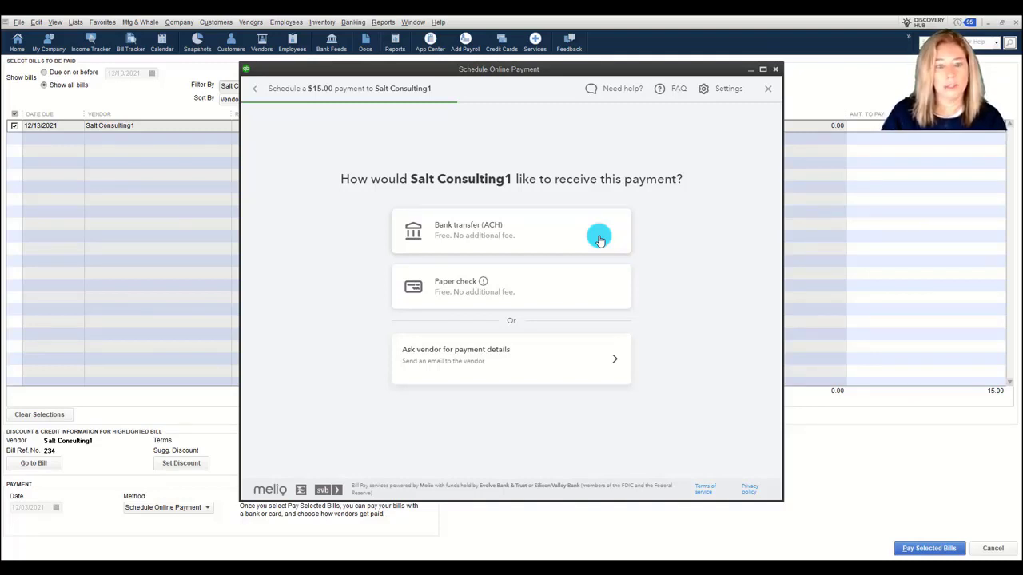
Start bank-transfer delivery for the vendor, then back out before entering its account details.
{"action": "left_click", "coordinate": [599, 239]}
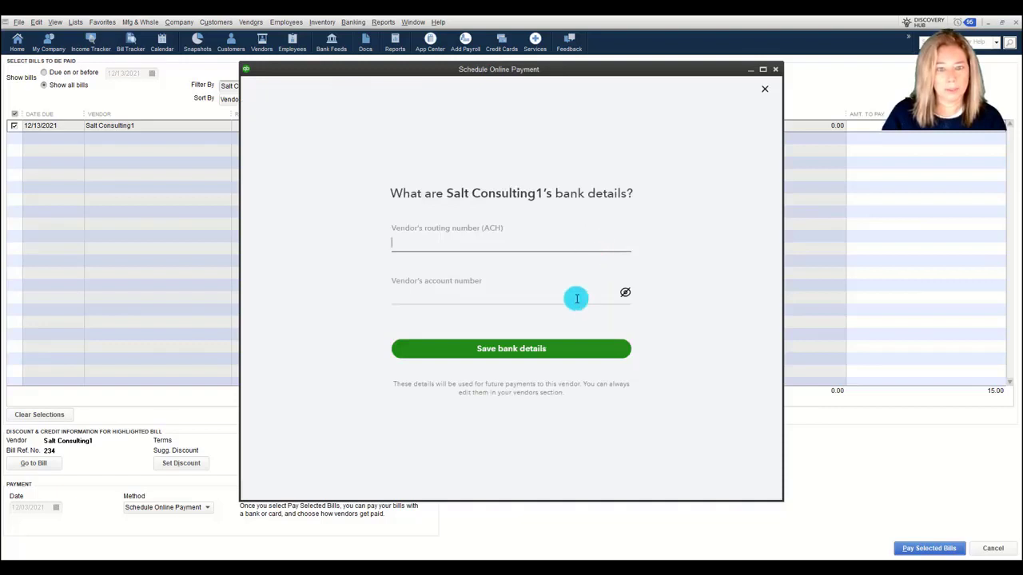
{"action": "left_click", "coordinate": [576, 299]}
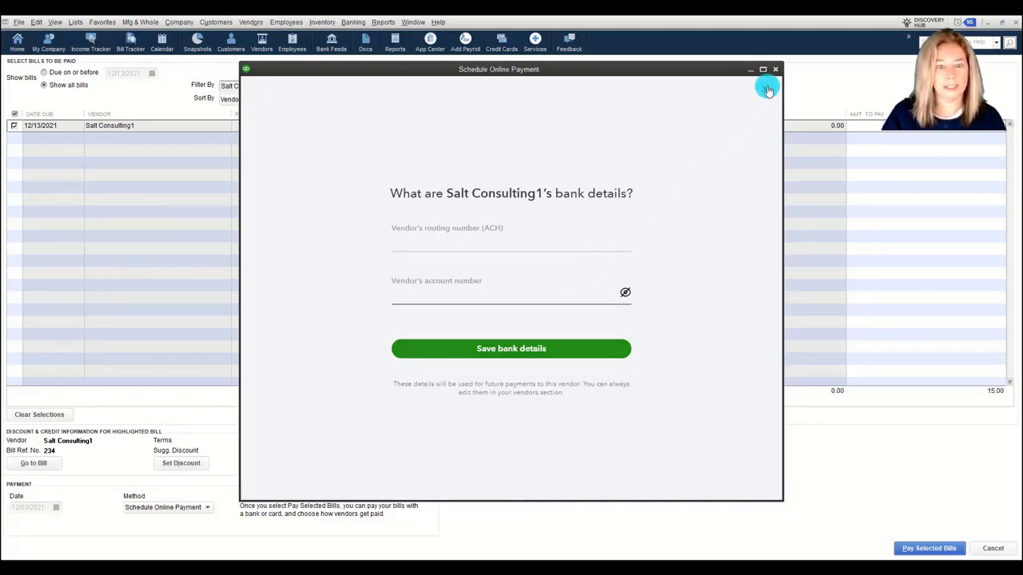
{"action": "left_click", "coordinate": [768, 91]}
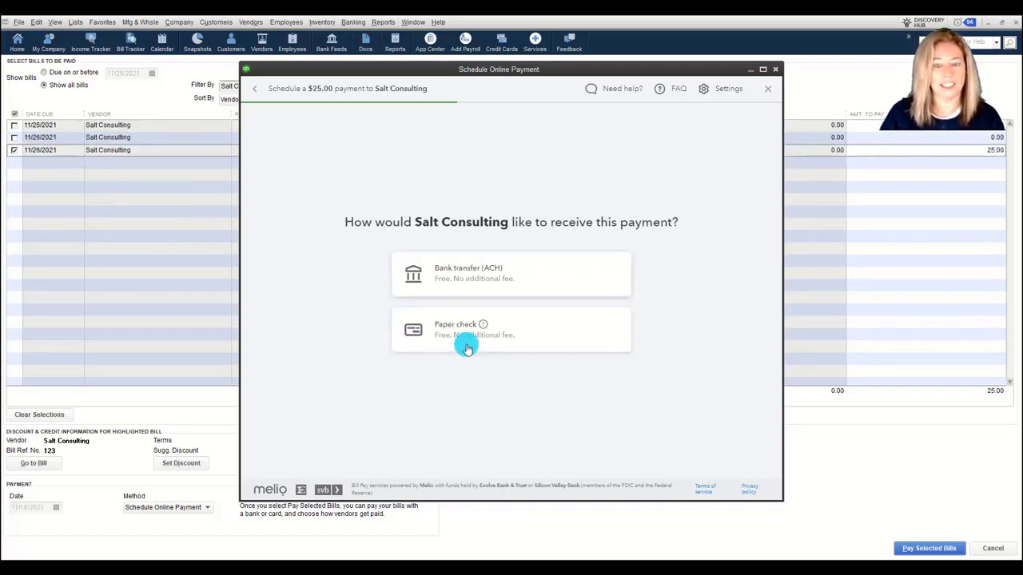
Choose paper check delivery payable to SALT CONSULTING and submit the mailing address.
{"action": "left_click", "coordinate": [548, 332]}
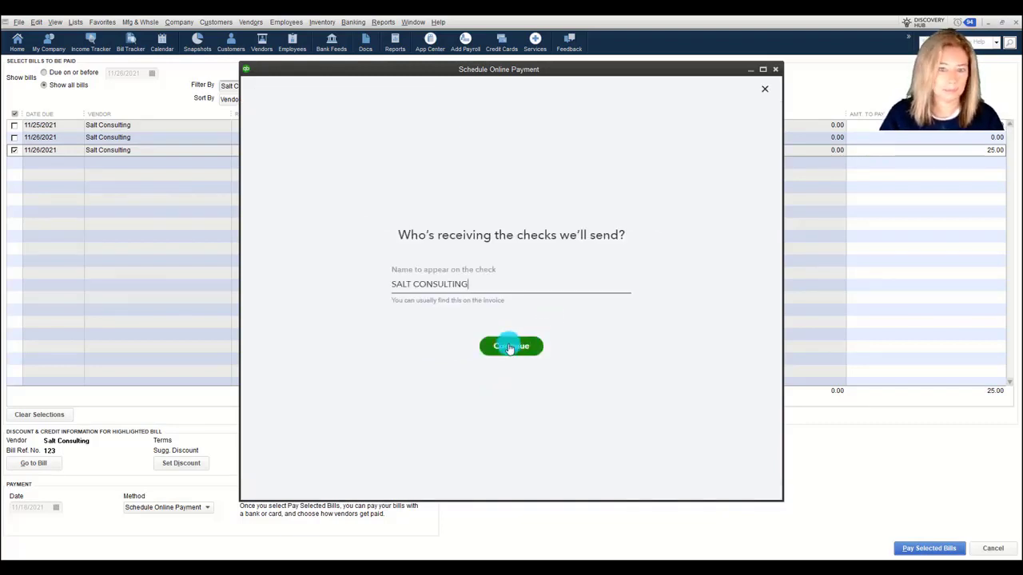
{"action": "left_click", "coordinate": [509, 345]}
{"action": "left_click", "coordinate": [500, 412]}
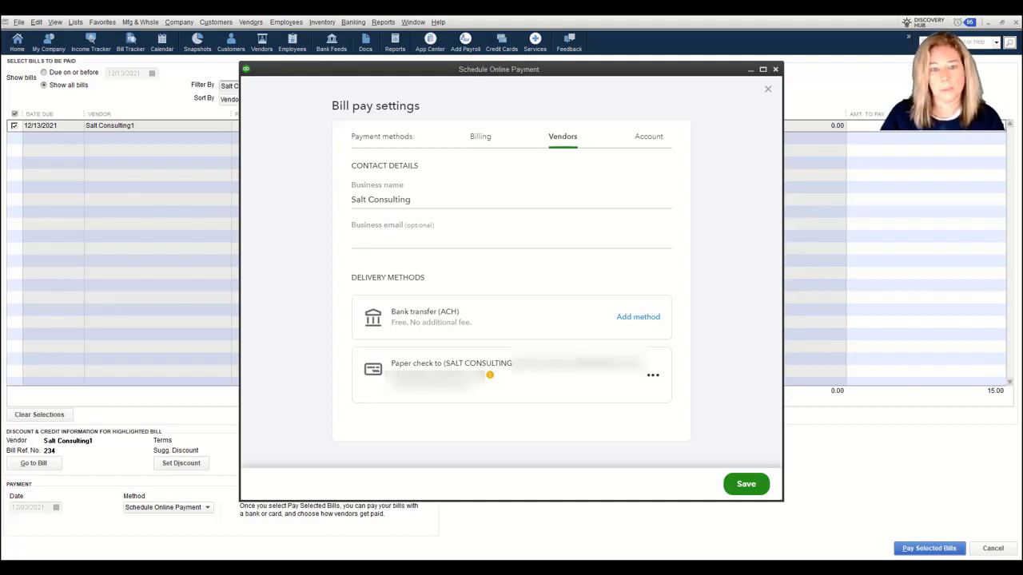
{"action": "left_click", "coordinate": [489, 403]}
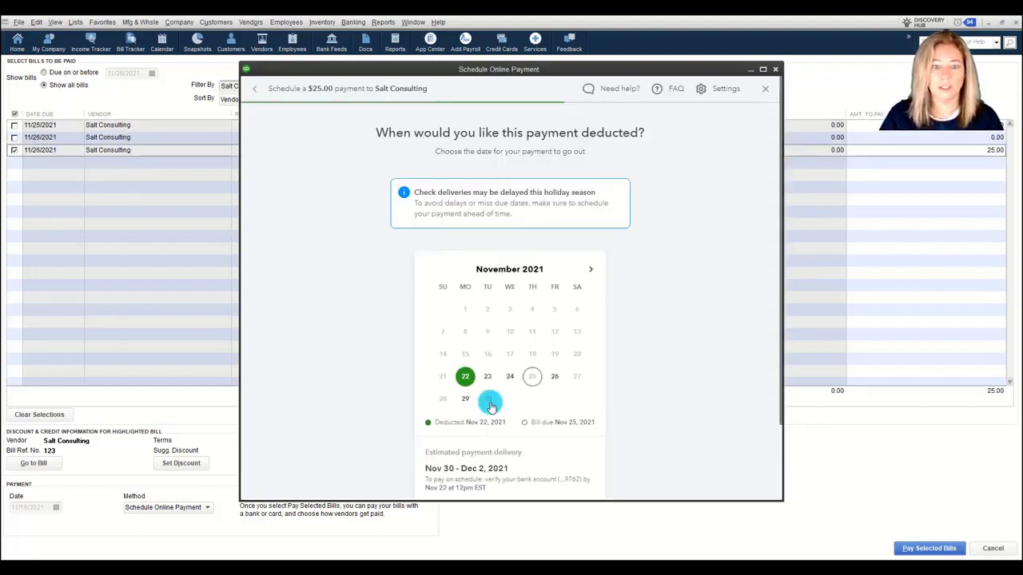
Set the deduction date to Dec 3, 2021, keep the note 'Invoice no. 123', and confirm the payment.
{"action": "left_click", "coordinate": [591, 272]}
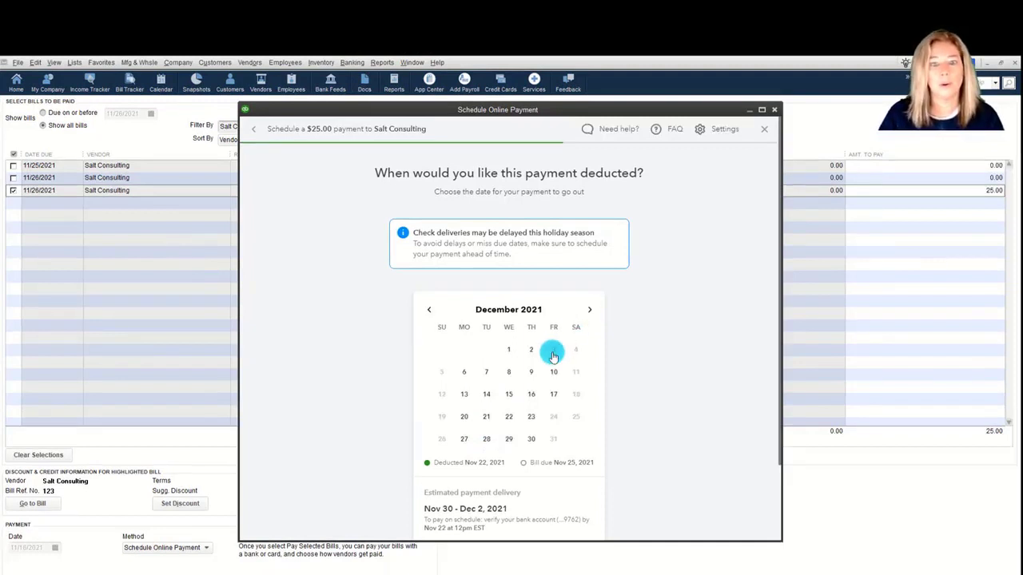
{"action": "left_click", "coordinate": [553, 352]}
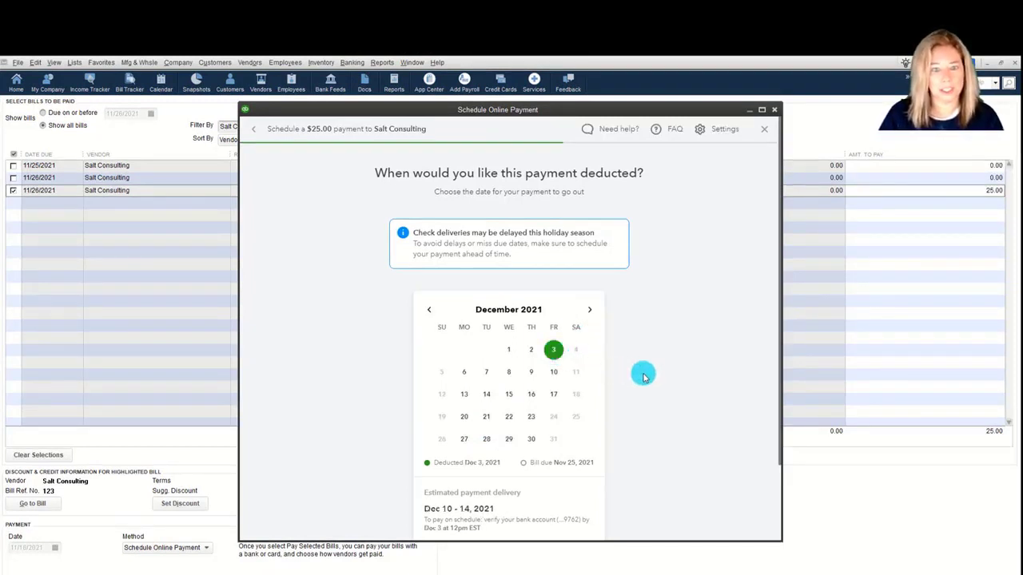
{"action": "scroll", "coordinate": [643, 376], "scroll_direction": "down", "scroll_amount": 2}
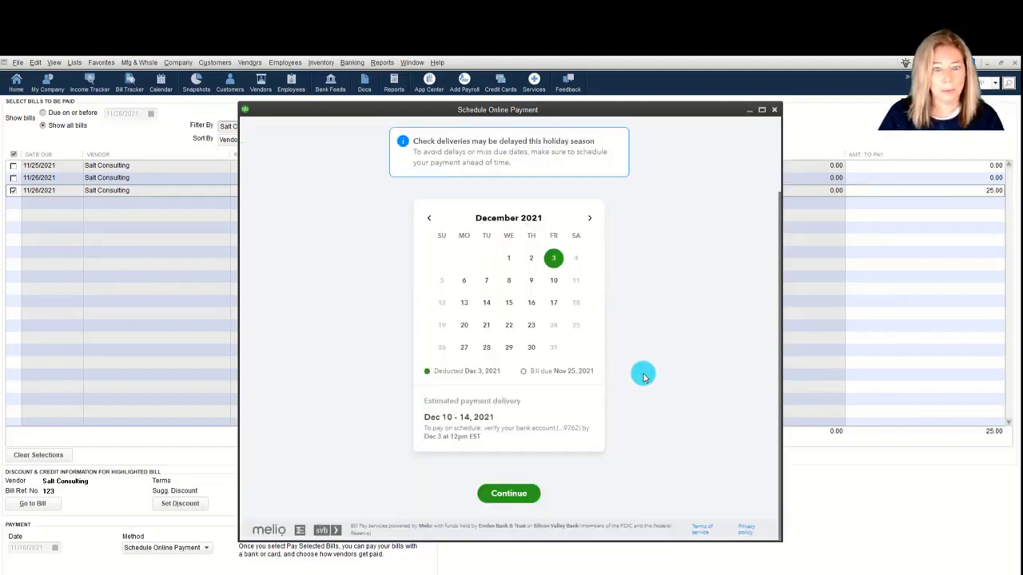
{"action": "left_click", "coordinate": [512, 493]}
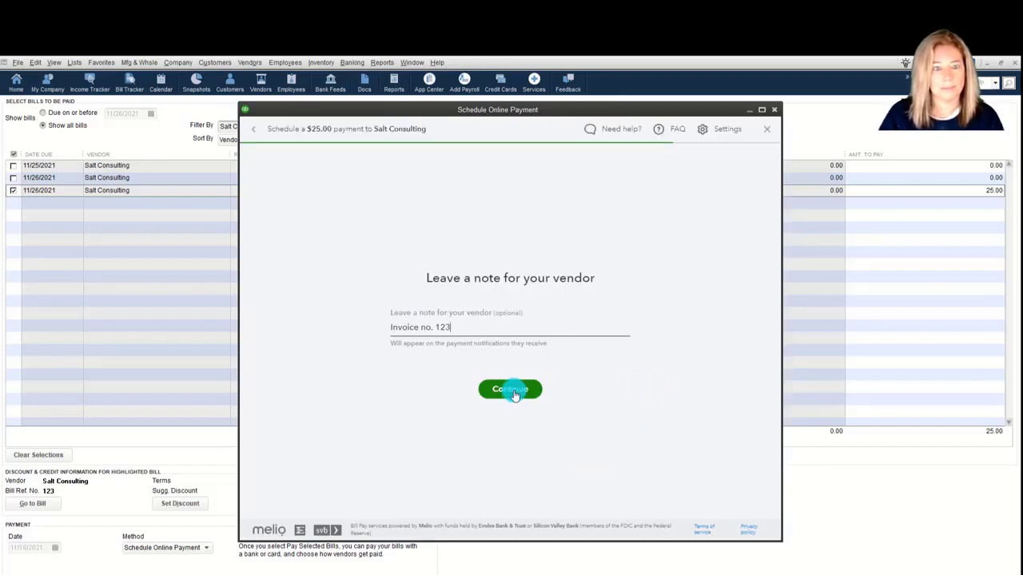
{"action": "left_click", "coordinate": [514, 391]}
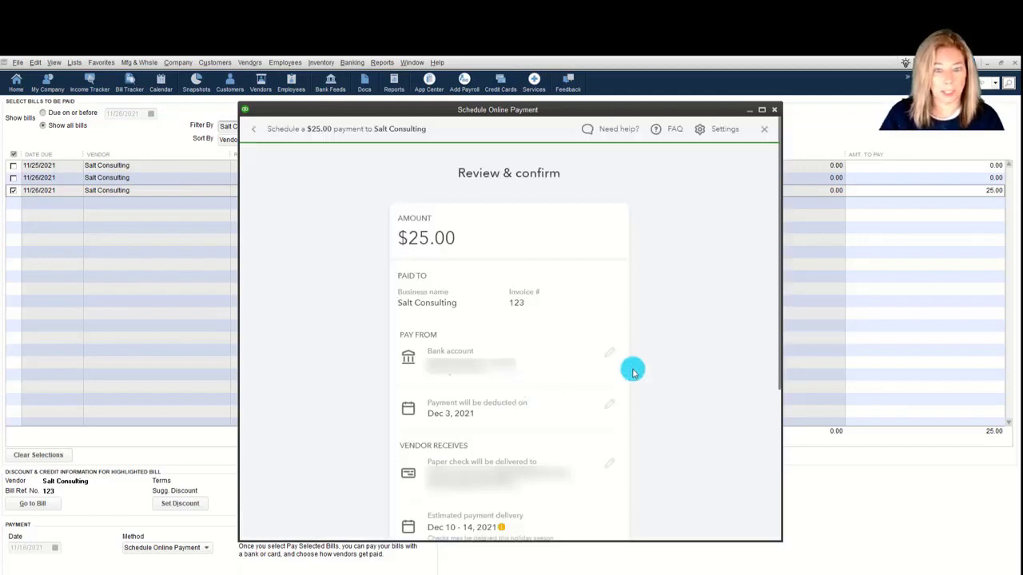
{"action": "scroll", "coordinate": [667, 365], "scroll_direction": "down", "scroll_amount": 3}
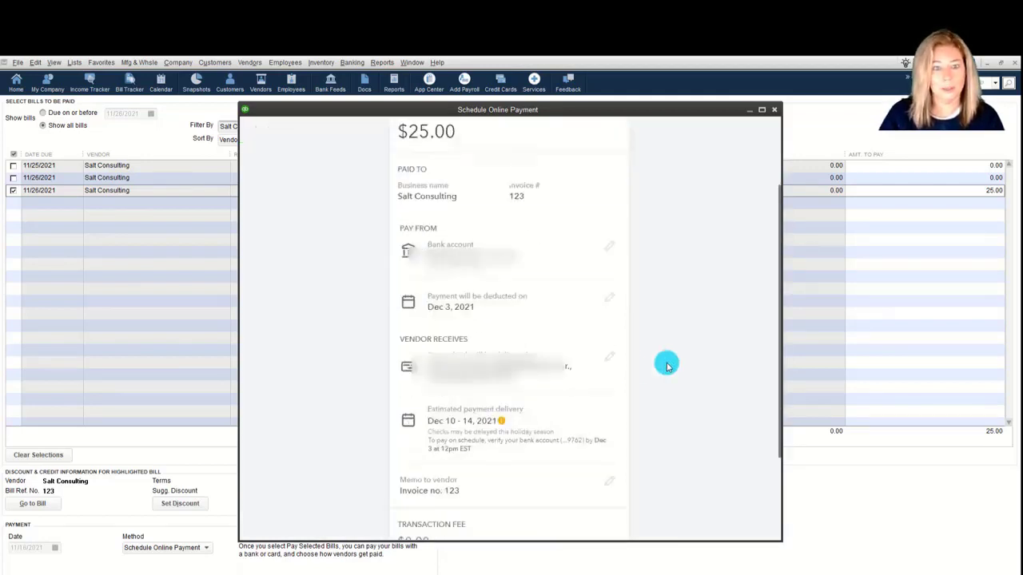
{"action": "scroll", "coordinate": [667, 366], "scroll_direction": "down", "scroll_amount": 3}
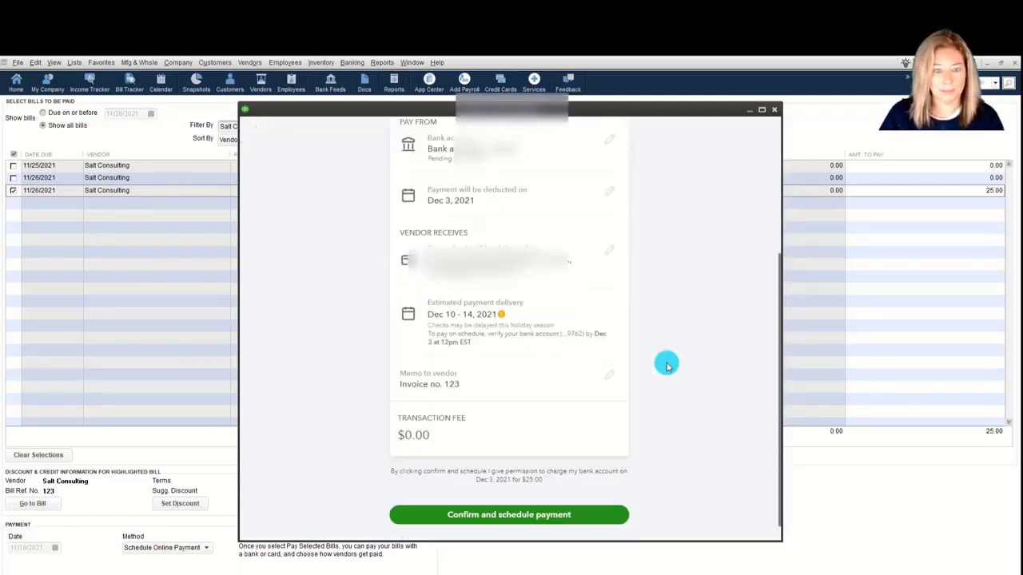
{"action": "scroll", "coordinate": [668, 365], "scroll_direction": "down", "scroll_amount": 1}
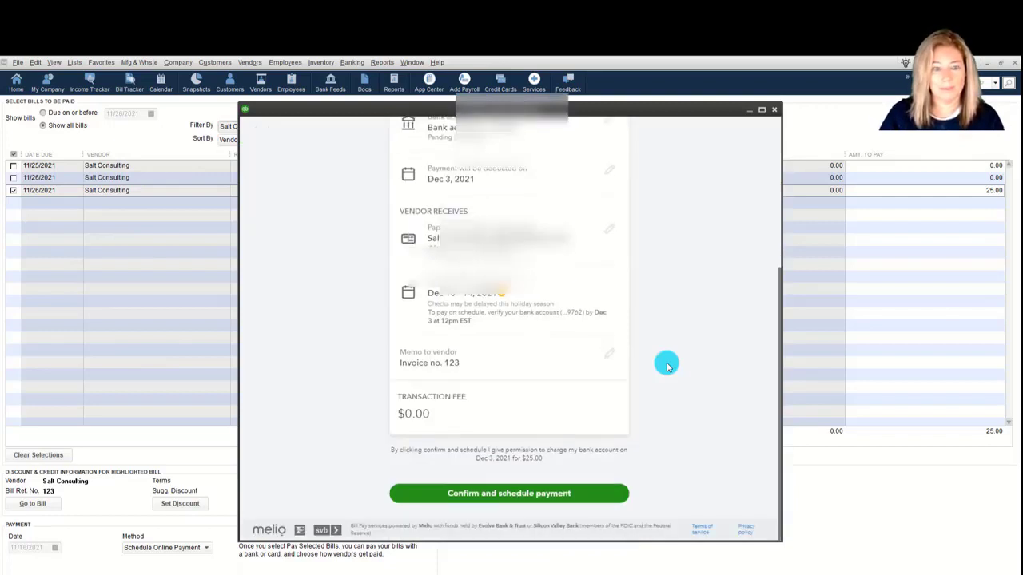
{"action": "left_click", "coordinate": [524, 497]}
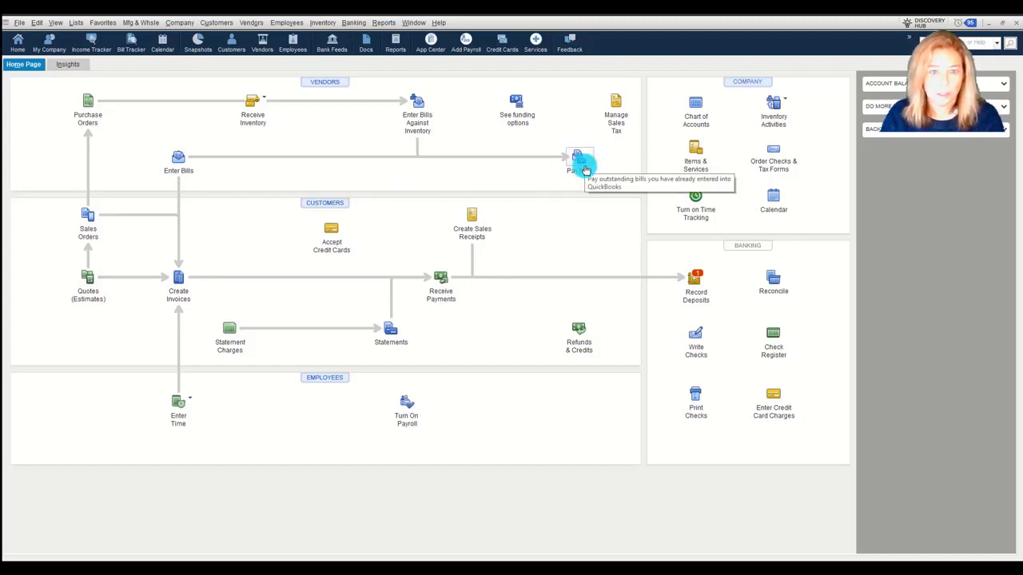
In Pay Bills, tick the $15.00 Salt Consulting bill and pay it via Schedule Online Payment.
{"action": "left_click", "coordinate": [251, 23]}
{"action": "left_click", "coordinate": [262, 85]}
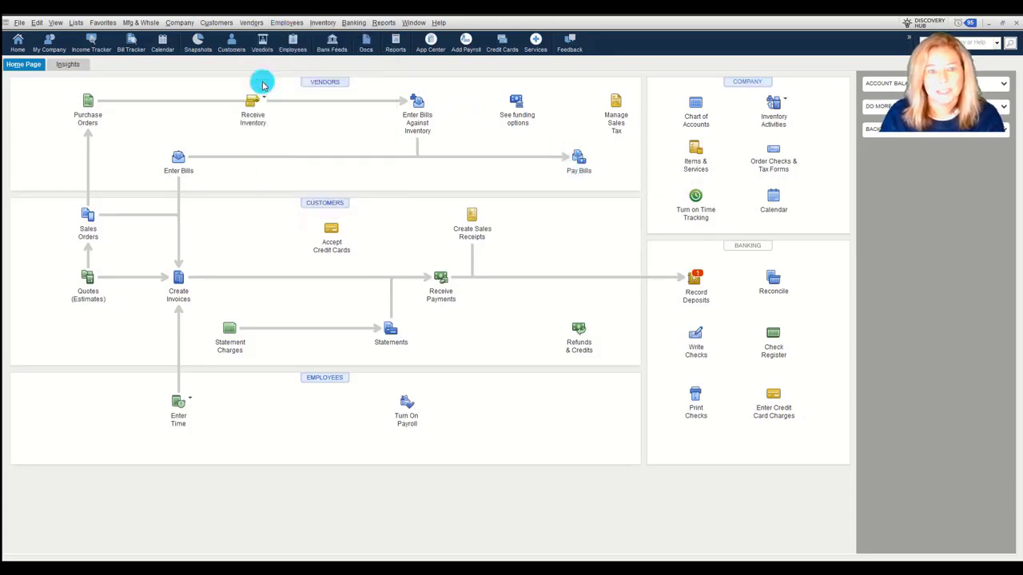
{"action": "left_click", "coordinate": [15, 370]}
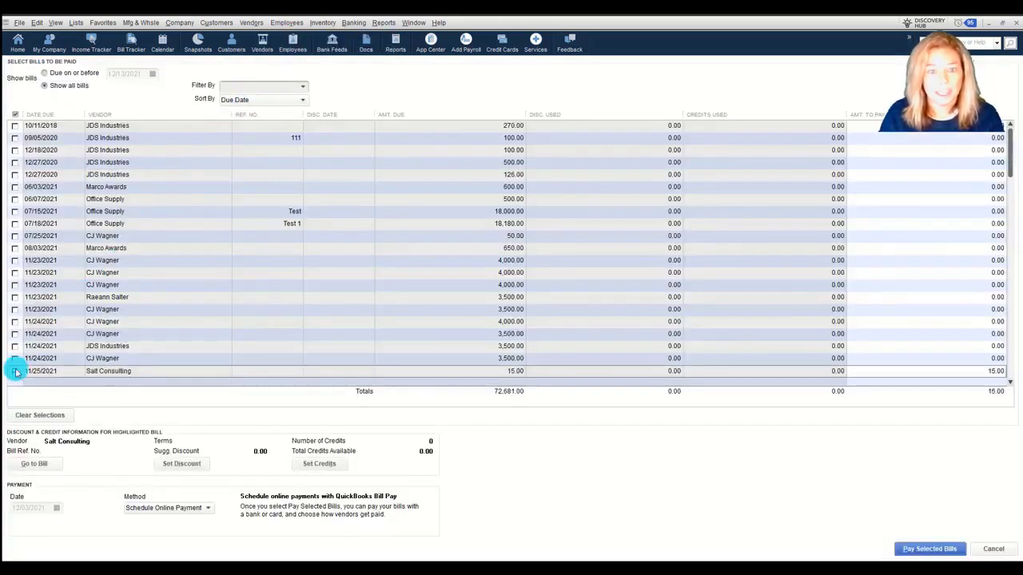
{"action": "left_click", "coordinate": [208, 511]}
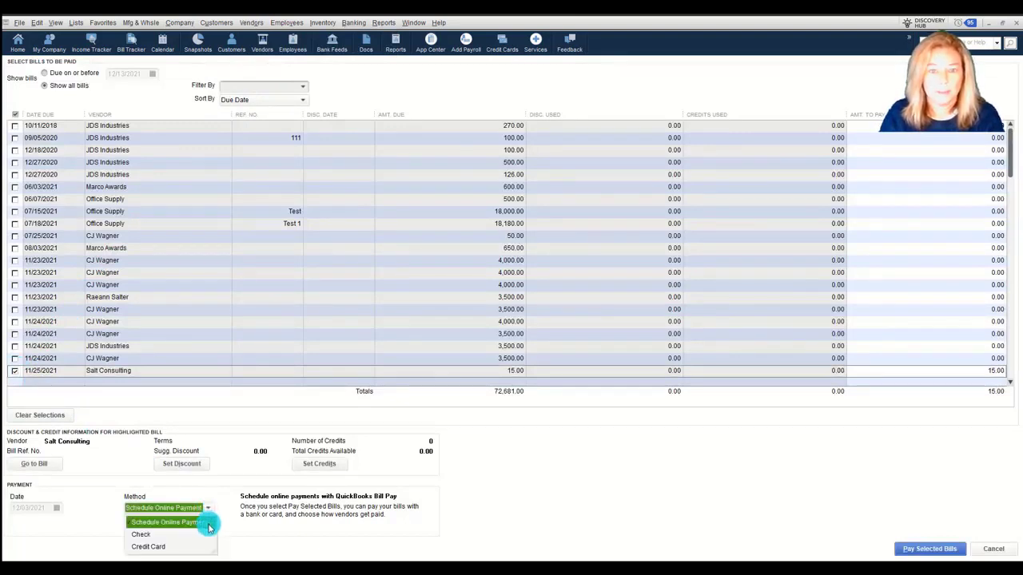
{"action": "left_click", "coordinate": [208, 526]}
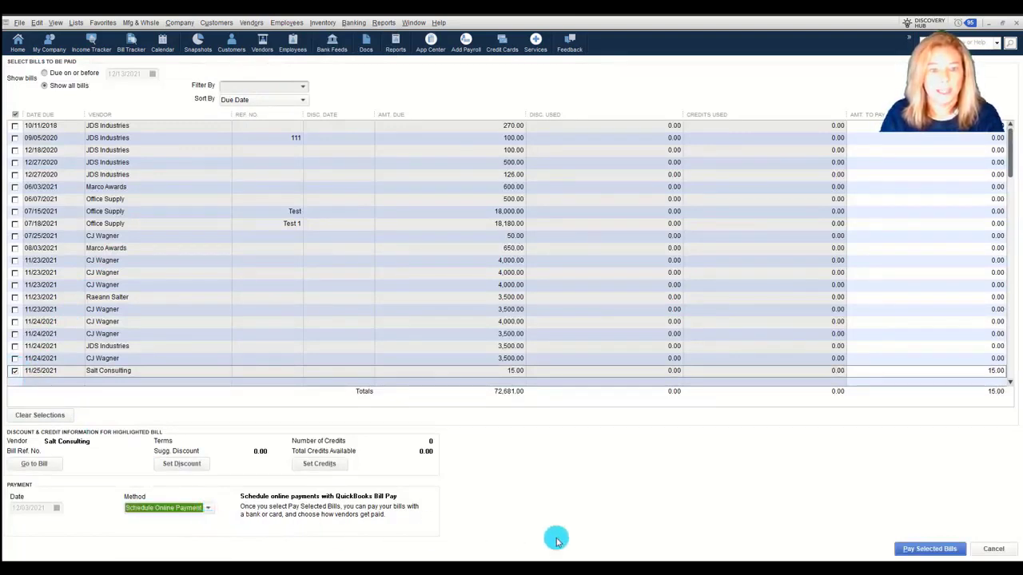
{"action": "left_click", "coordinate": [905, 552]}
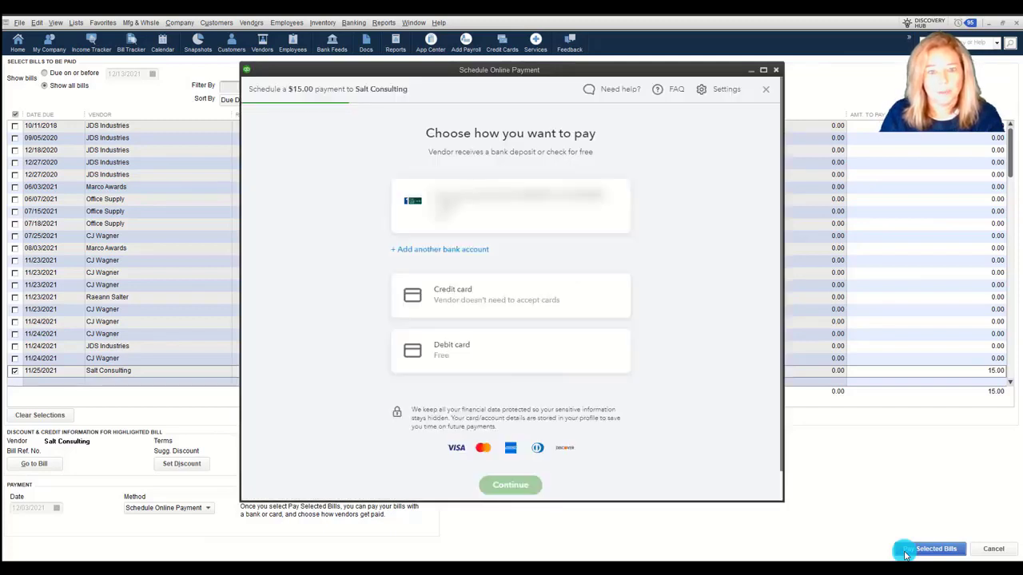
Choose card payment, enter the card number, expiry date and security code, and save the card.
{"action": "left_click", "coordinate": [601, 360]}
{"action": "left_click", "coordinate": [418, 245]}
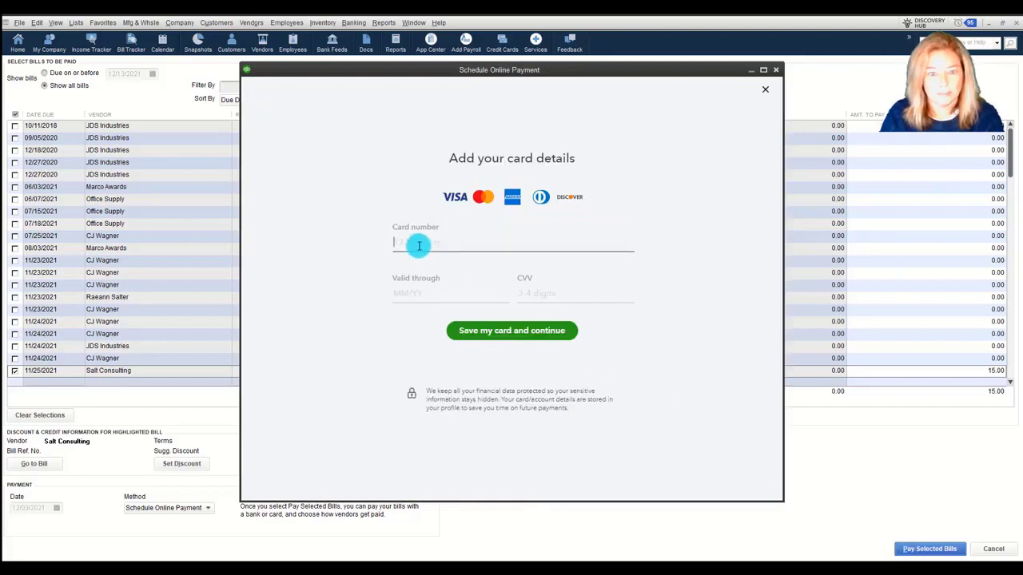
{"action": "type", "text": "55555555"}
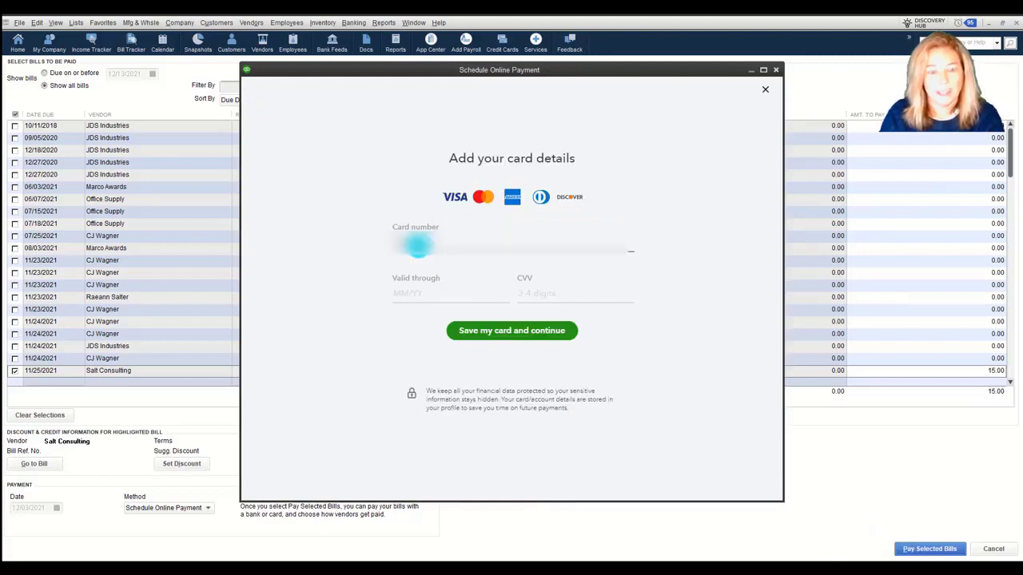
{"action": "type", "text": "5555"}
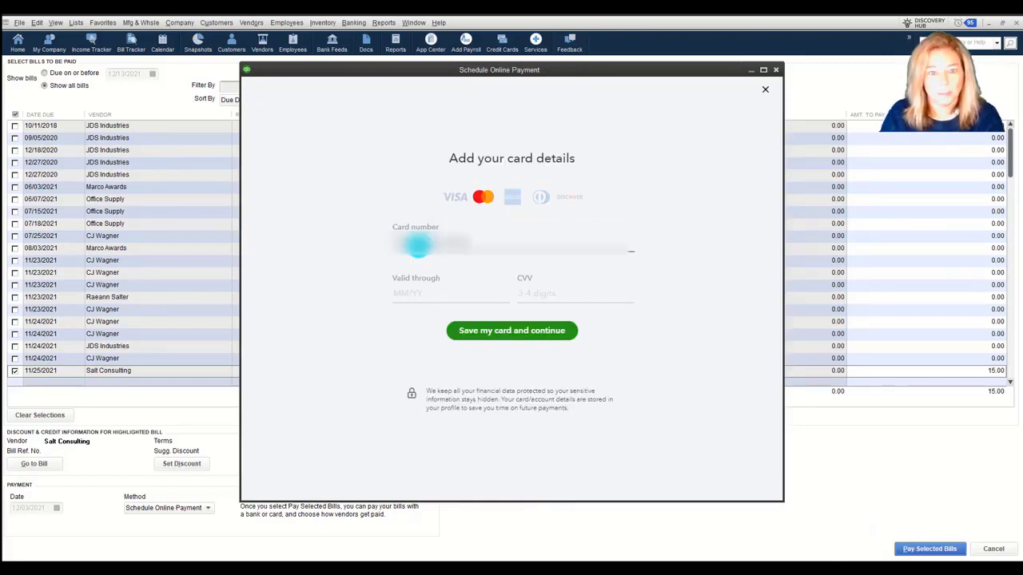
{"action": "left_click", "coordinate": [413, 293]}
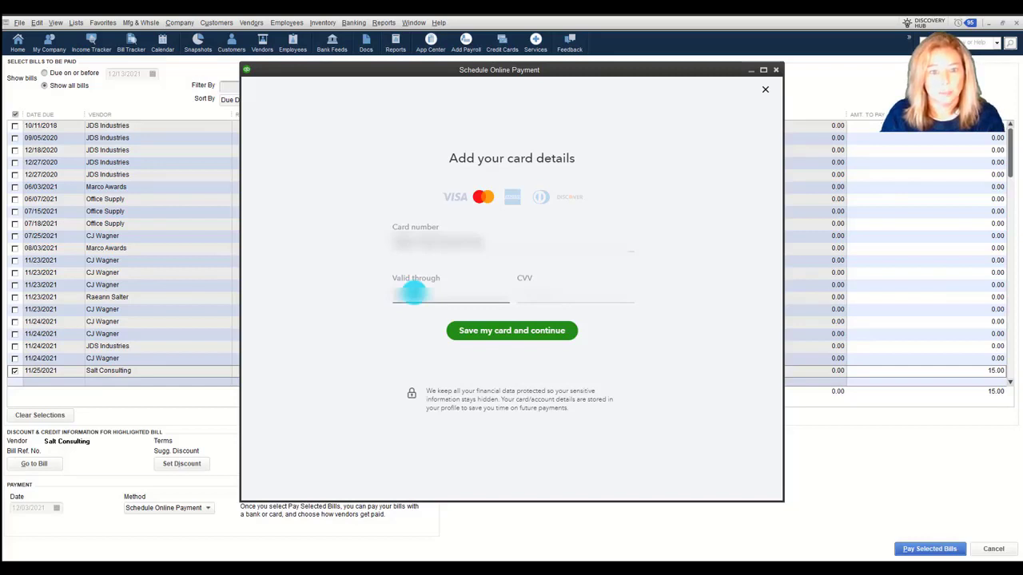
{"action": "key", "text": "Tab"}
{"action": "type", "text": "123"}
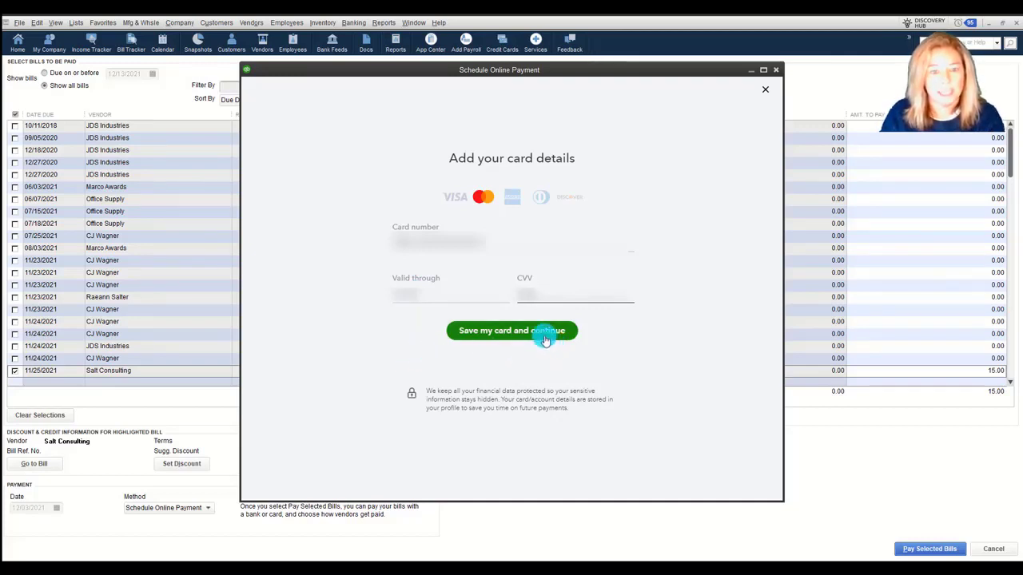
{"action": "left_click", "coordinate": [545, 339]}
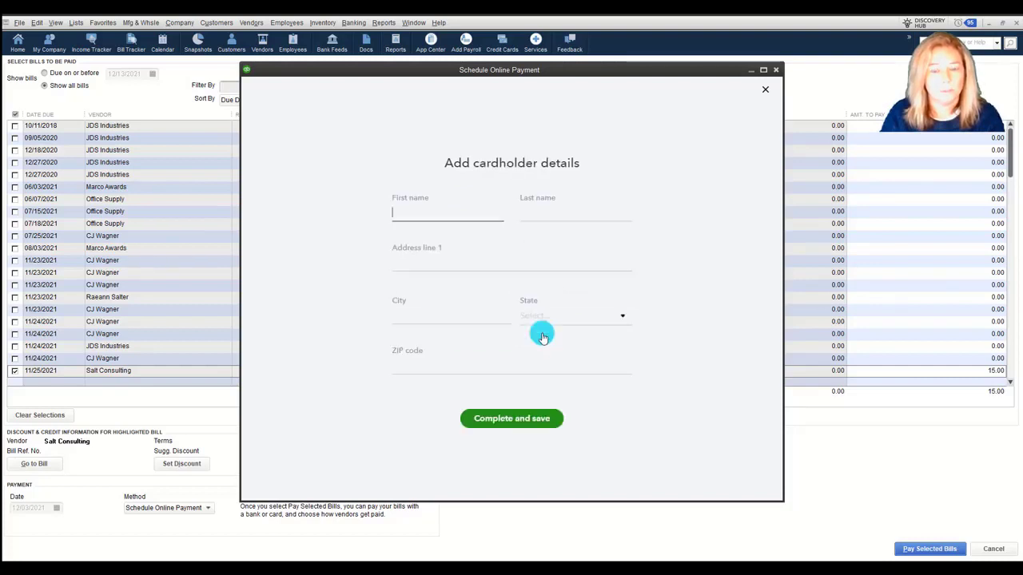
Fill in the cardholder's first and last name, save the details, and dismiss the confirmation.
{"action": "left_click", "coordinate": [429, 210]}
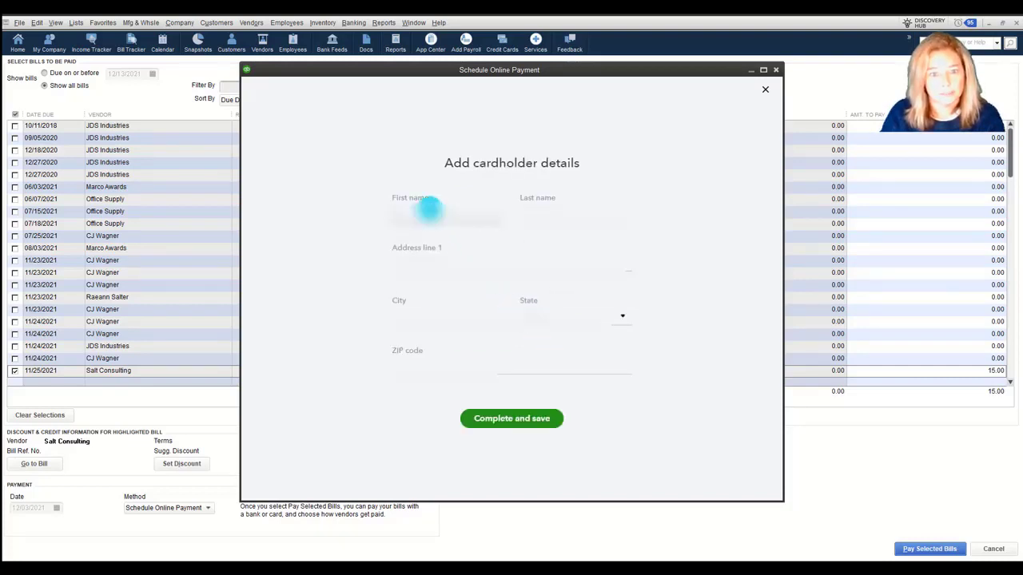
{"action": "type", "text": "Jen"}
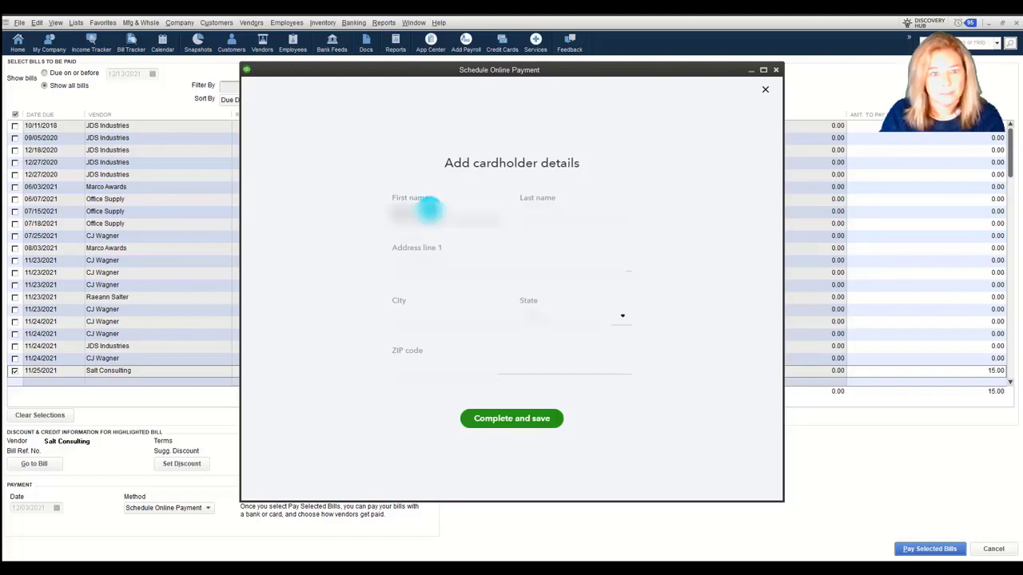
{"action": "key", "text": "Tab"}
{"action": "type", "text": "Doe"}
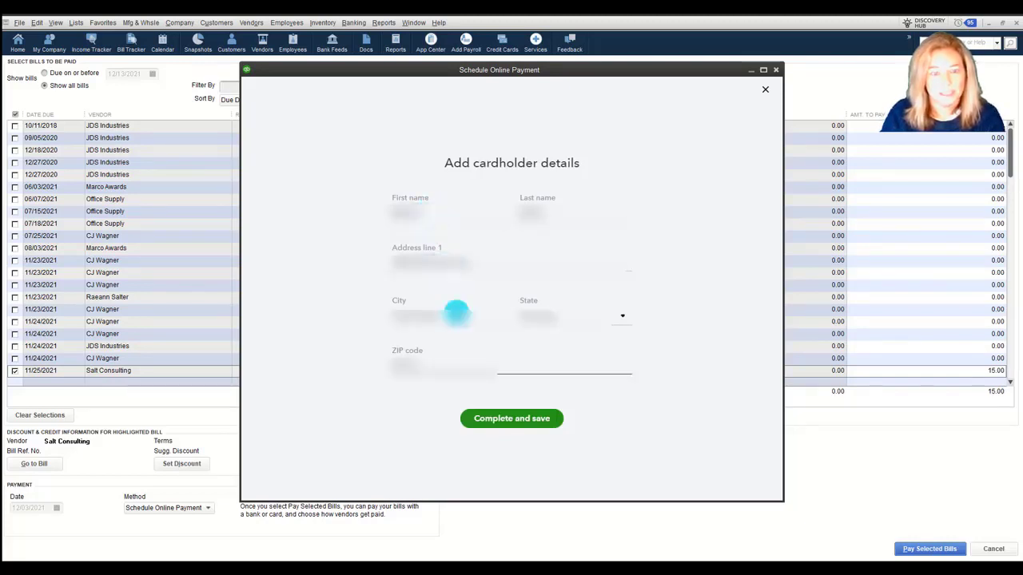
{"action": "left_click", "coordinate": [483, 418]}
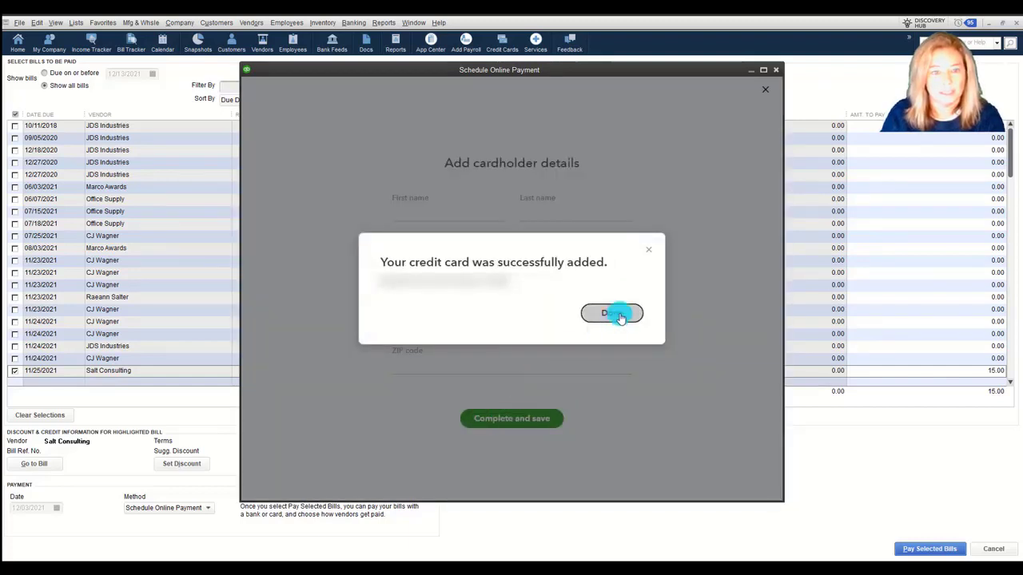
{"action": "left_click", "coordinate": [615, 314]}
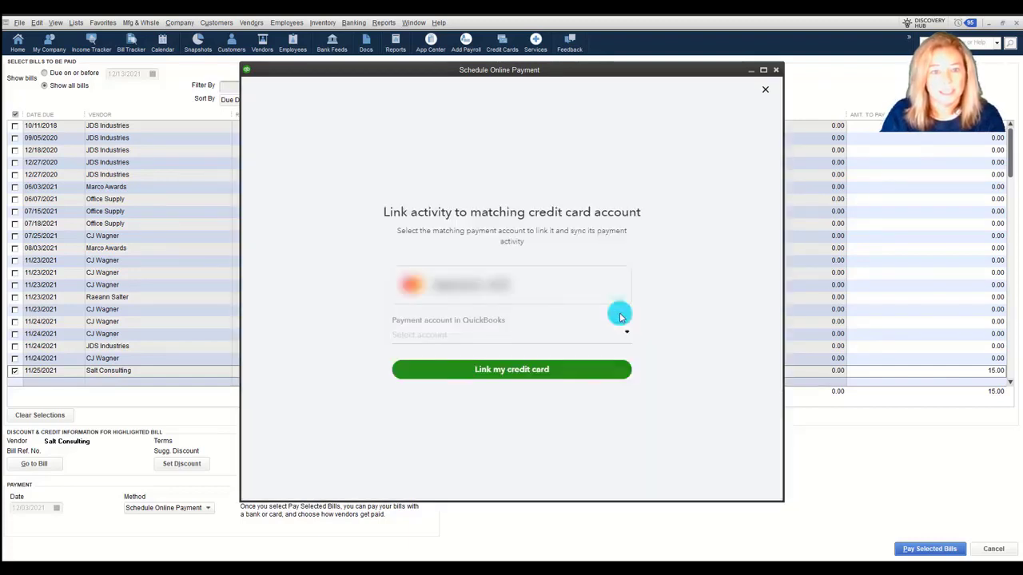
Link the card to the chosen QuickBooks payment account and continue with it as the payment source.
{"action": "left_click", "coordinate": [494, 339]}
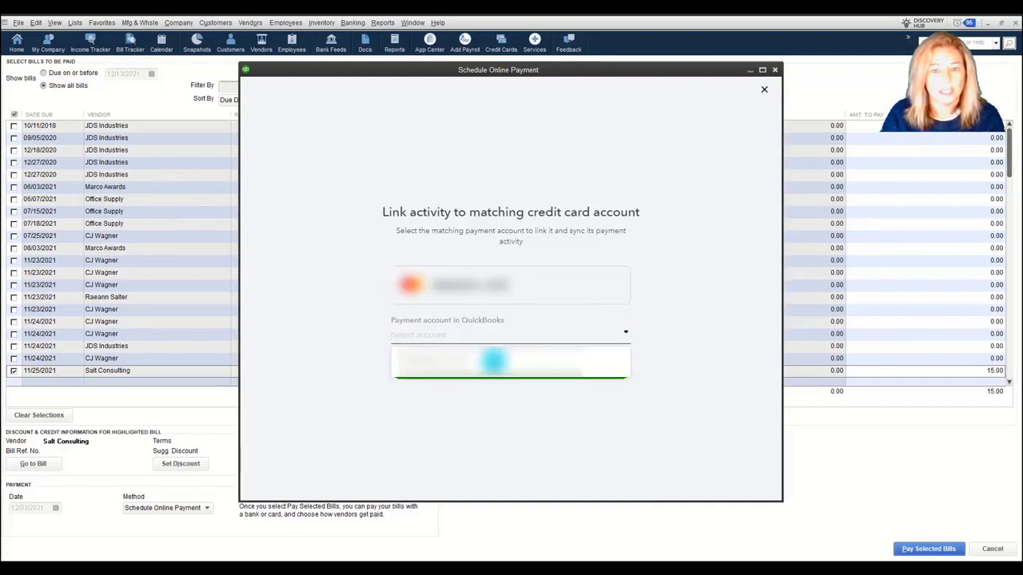
{"action": "left_click", "coordinate": [494, 361]}
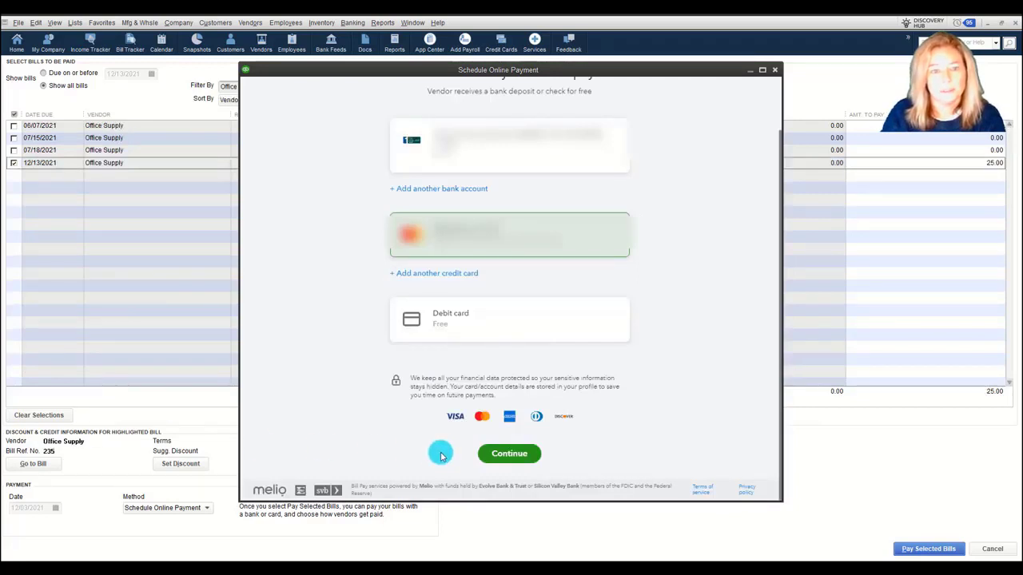
{"action": "left_click", "coordinate": [489, 461]}
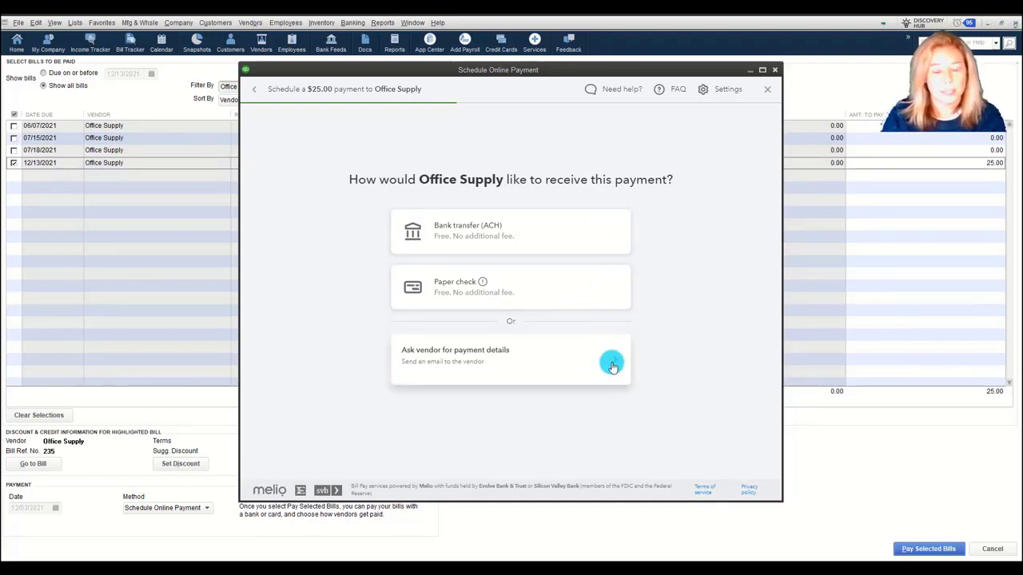
{"action": "left_click", "coordinate": [612, 367]}
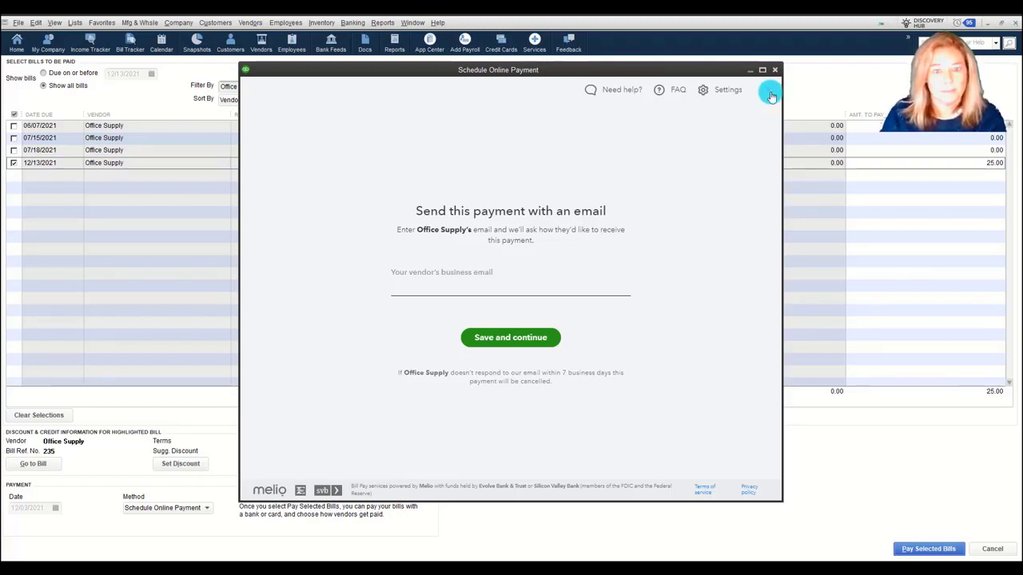
{"action": "left_click", "coordinate": [769, 93]}
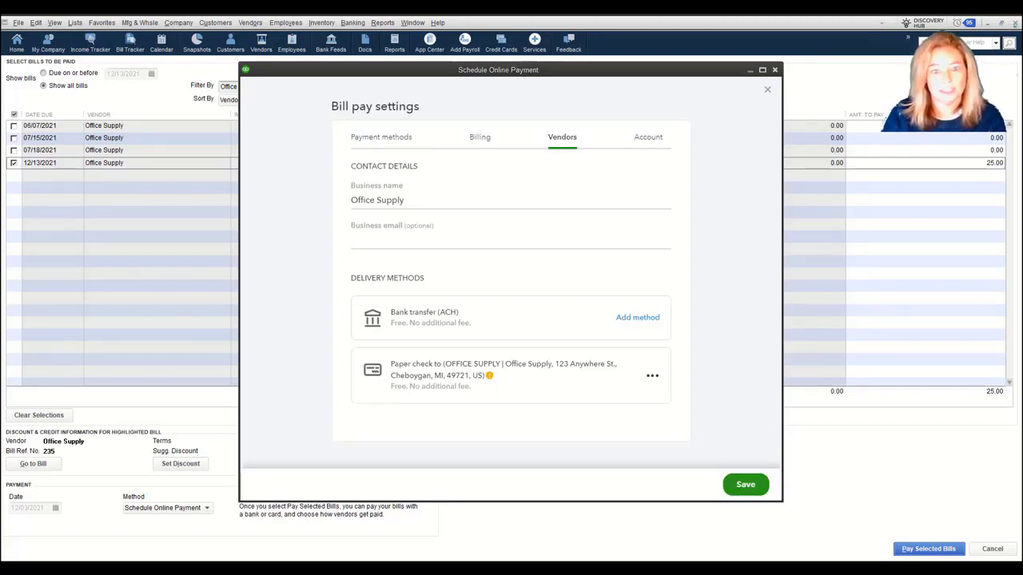
{"action": "left_click", "coordinate": [711, 301]}
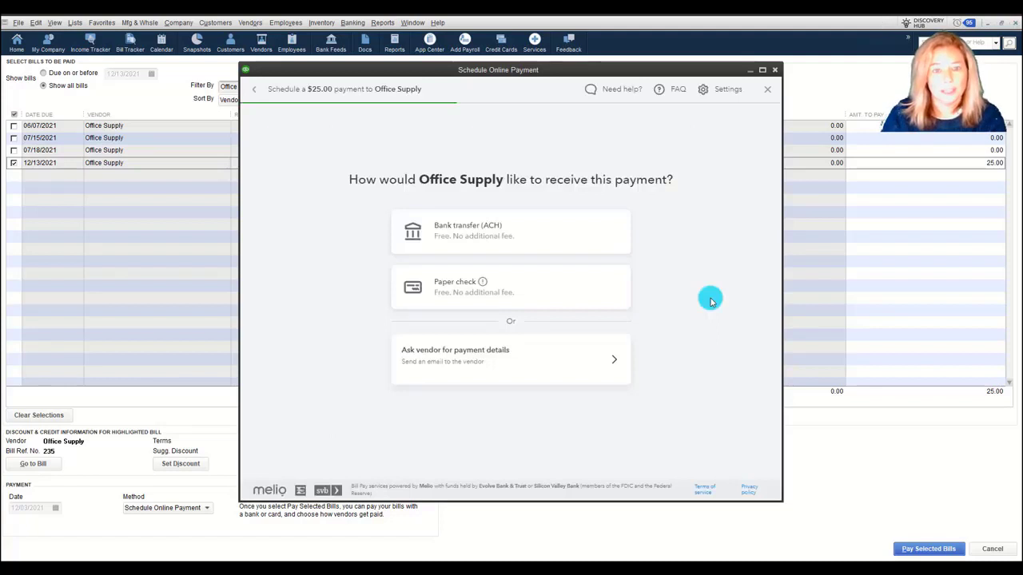
{"action": "left_click", "coordinate": [589, 237]}
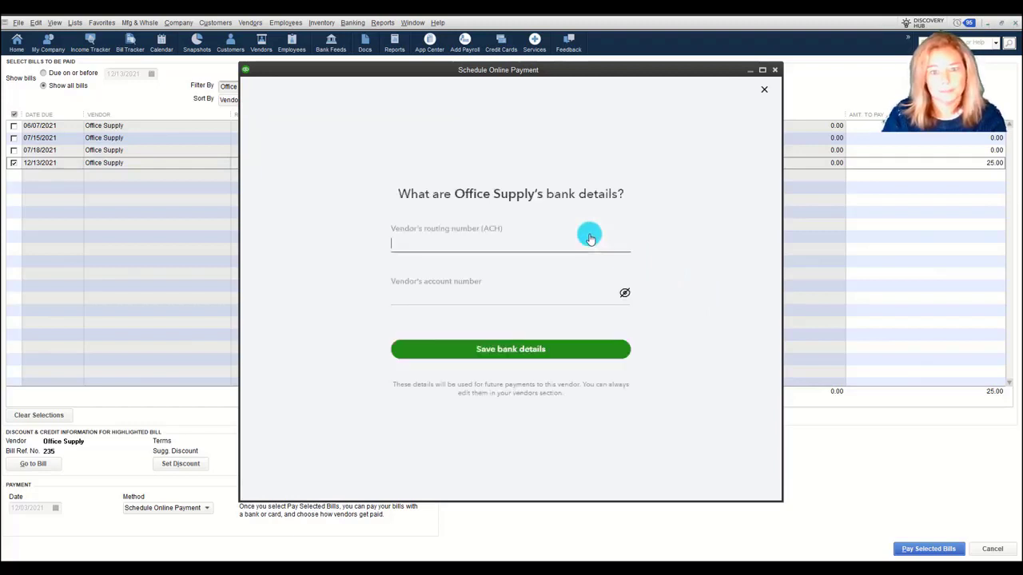
{"action": "left_click", "coordinate": [541, 348]}
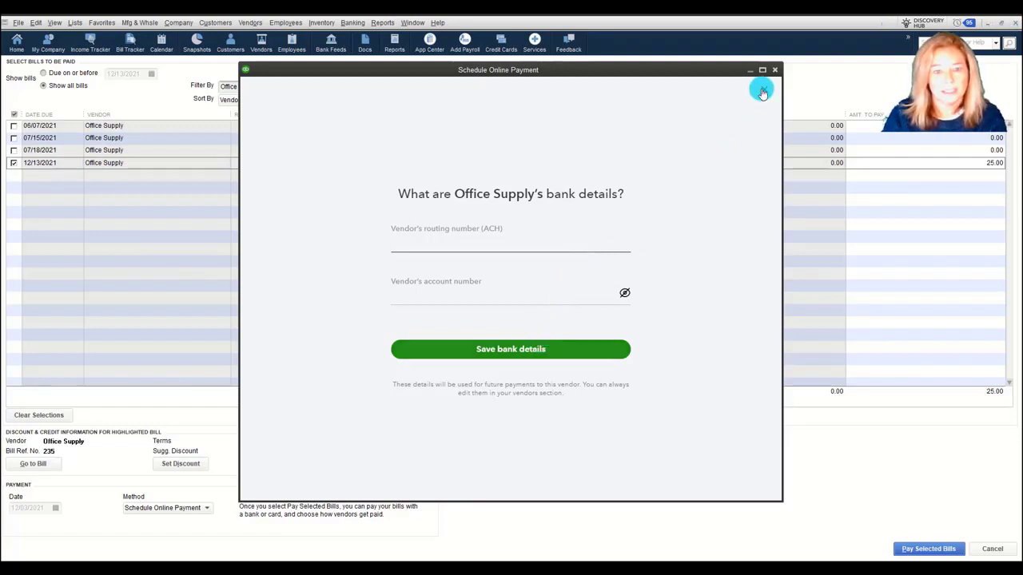
{"action": "left_click", "coordinate": [762, 93]}
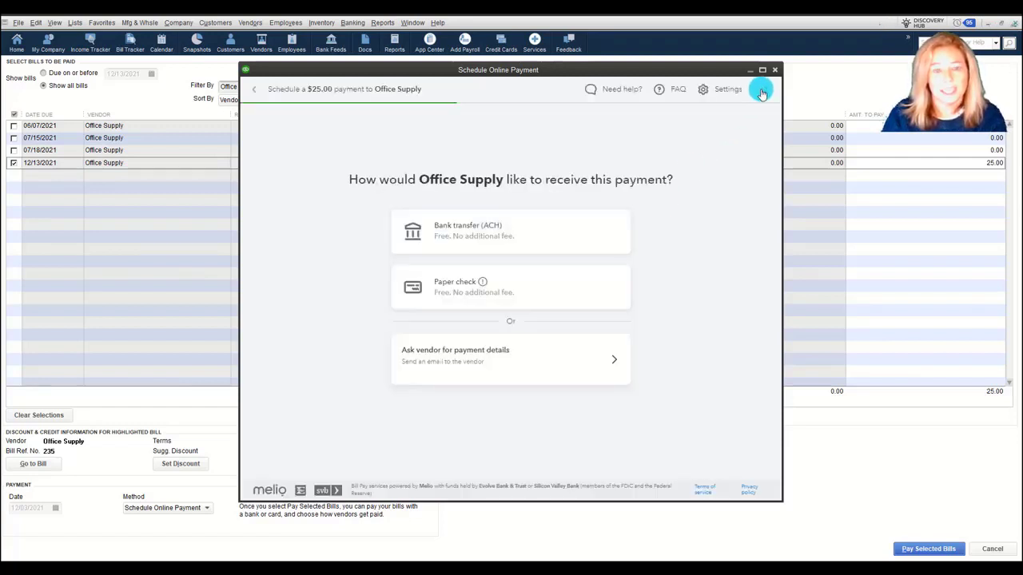
Pay Office Supply by paper check made out to OFFICE SUPPLY, mailed to its address on file.
{"action": "left_click", "coordinate": [539, 284]}
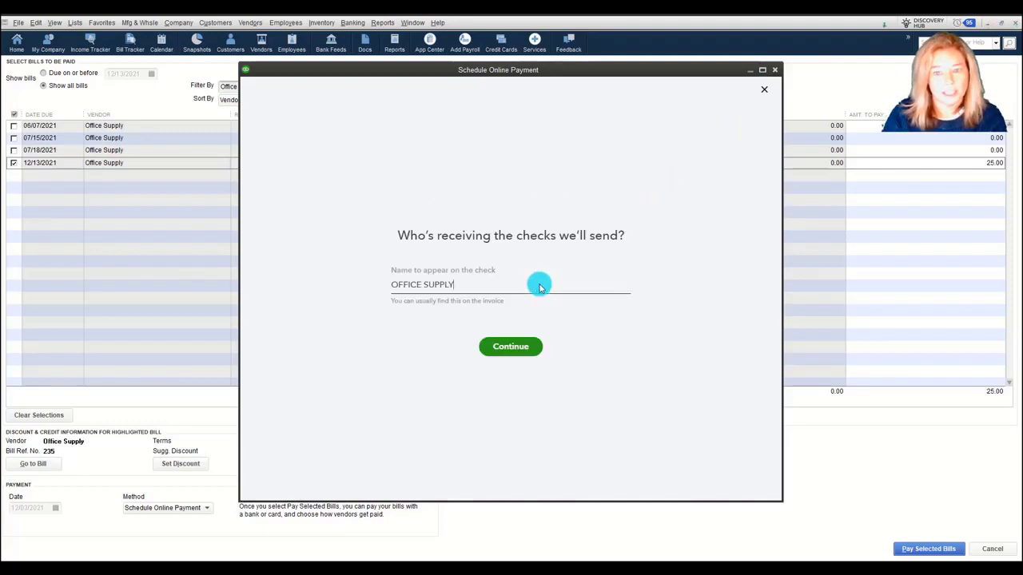
{"action": "left_click", "coordinate": [519, 345]}
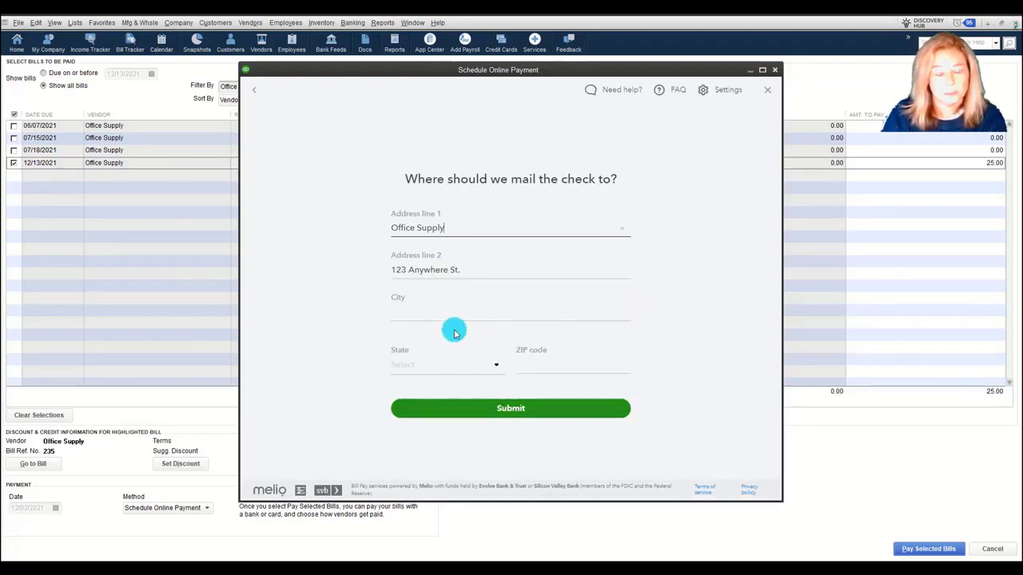
{"action": "left_click", "coordinate": [530, 406]}
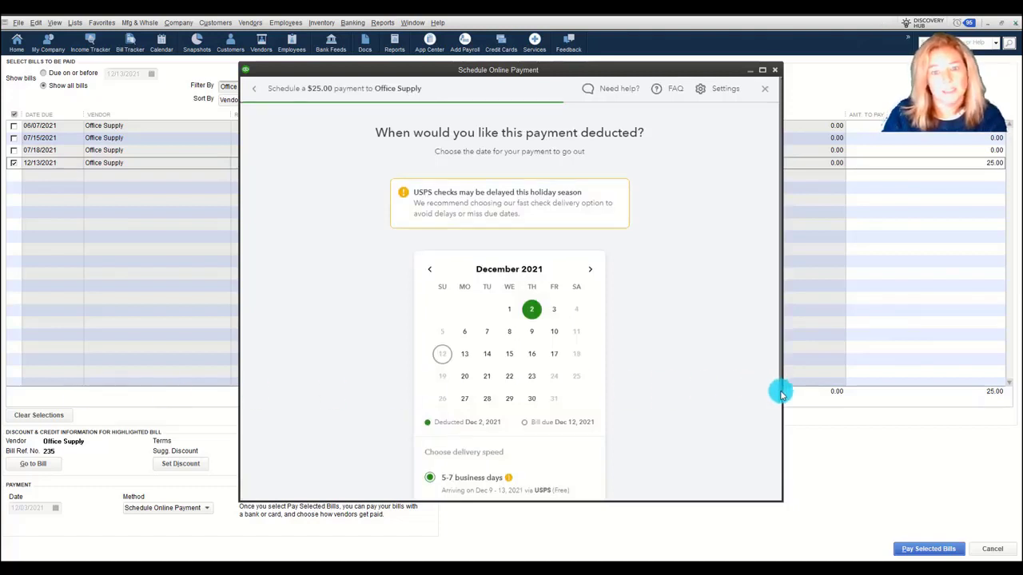
Deduct the check payment on Dec 15, 2021 with 5–7 business day delivery and note 'Invoice no. 235'.
{"action": "left_click_drag", "start_coordinate": [781, 388], "coordinate": [759, 492]}
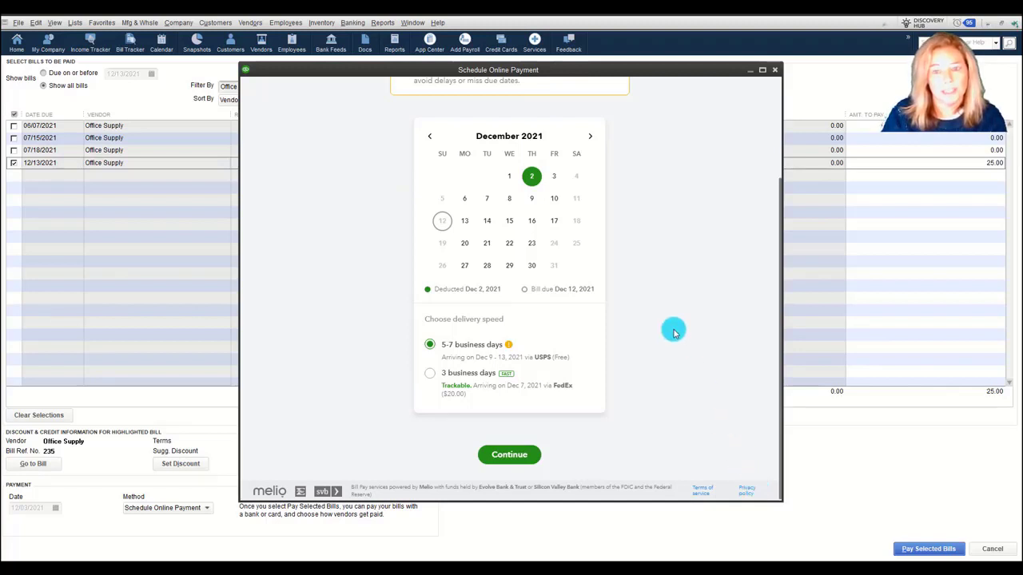
{"action": "key", "text": "Return"}
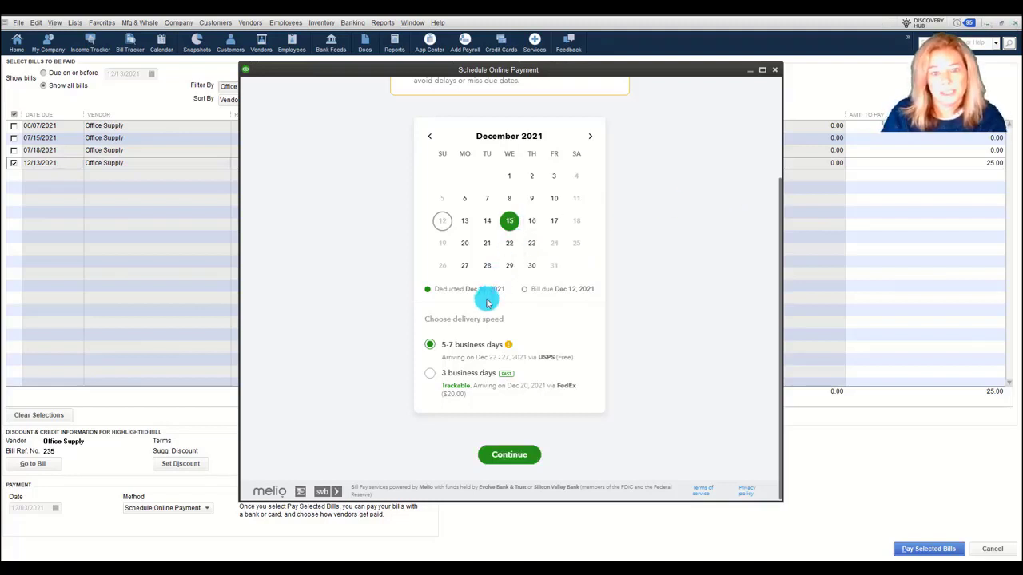
{"action": "left_click", "coordinate": [503, 459]}
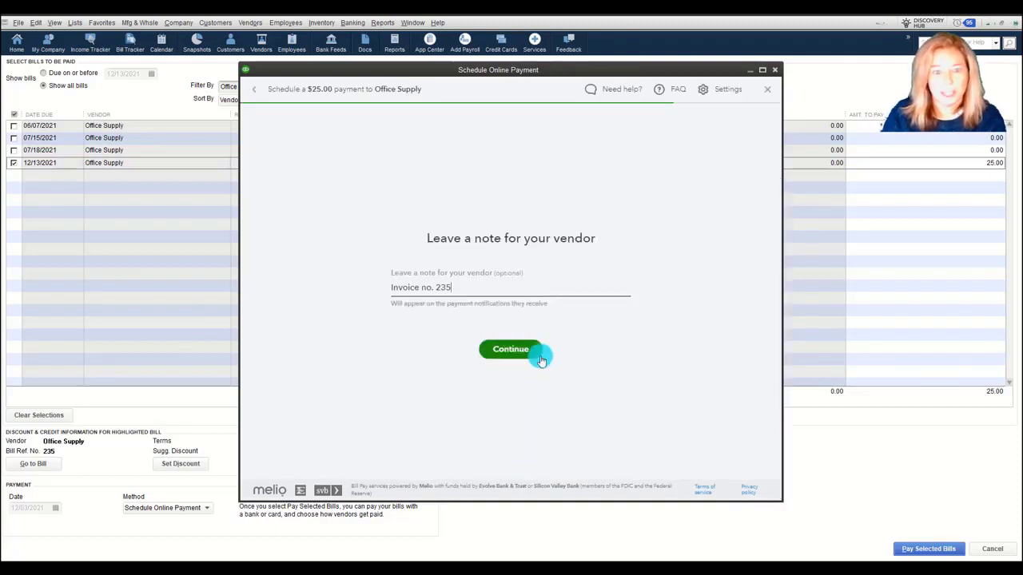
{"action": "left_click", "coordinate": [520, 350]}
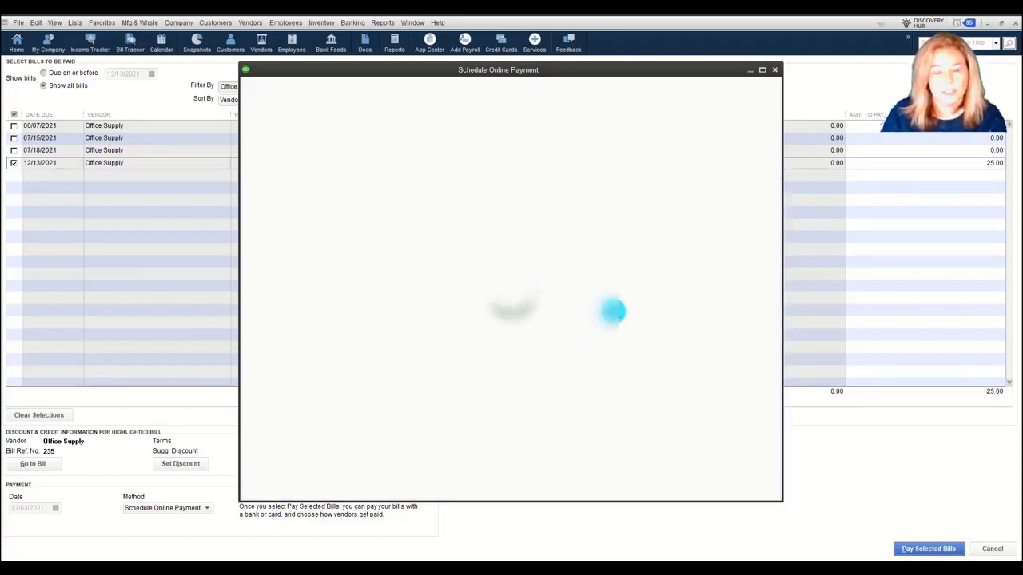
Scroll through the review page of the $25.00 Office Supply payment.
{"action": "scroll", "coordinate": [614, 313], "scroll_direction": "down", "scroll_amount": 5}
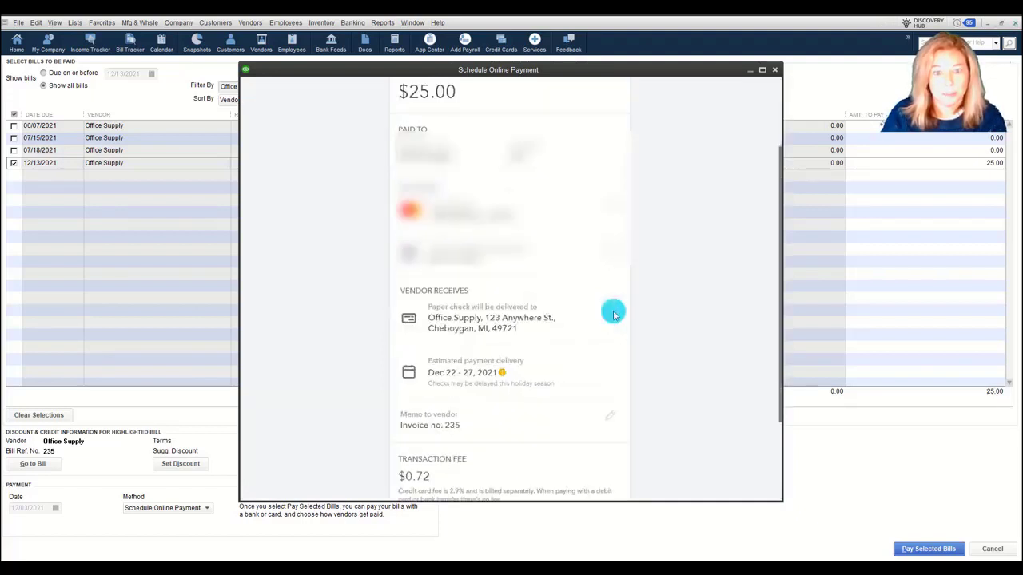
{"action": "scroll", "coordinate": [613, 313], "scroll_direction": "down", "scroll_amount": 2}
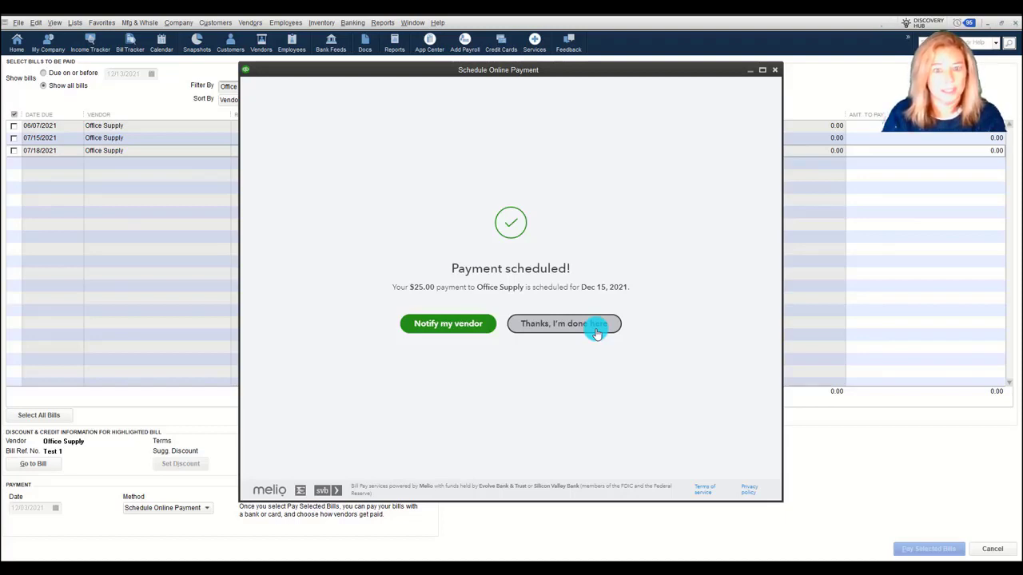
Dismiss the confirmation and Payment Summary, return to the Office Supply bill, and view its online payment.
{"action": "left_click", "coordinate": [595, 331]}
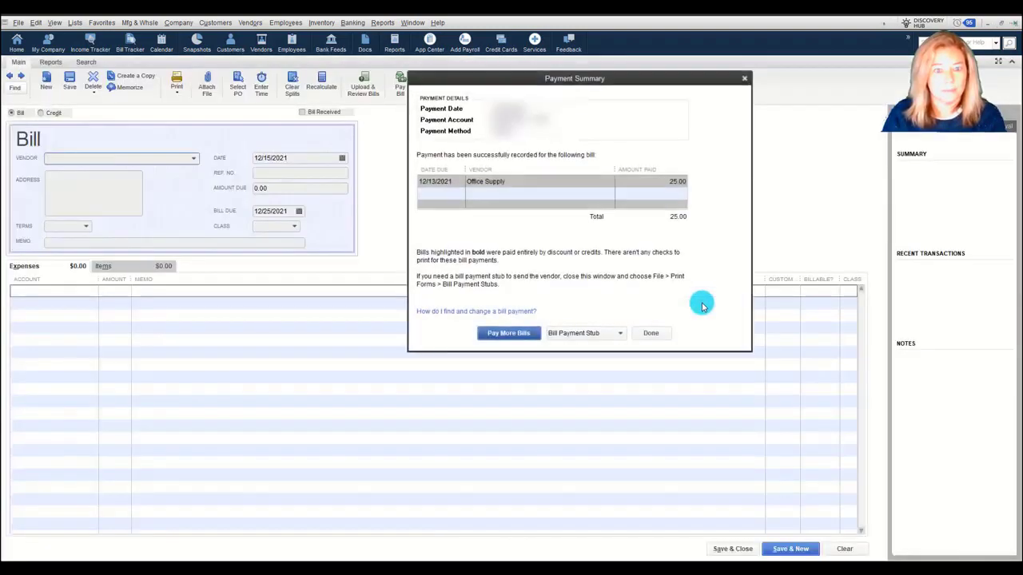
{"action": "left_click", "coordinate": [744, 78]}
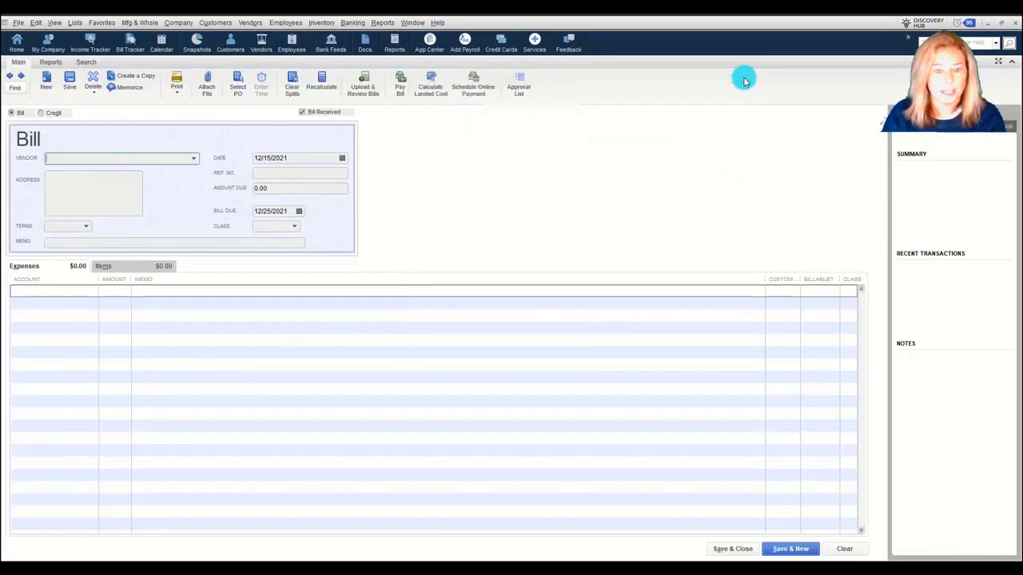
{"action": "left_click", "coordinate": [9, 75]}
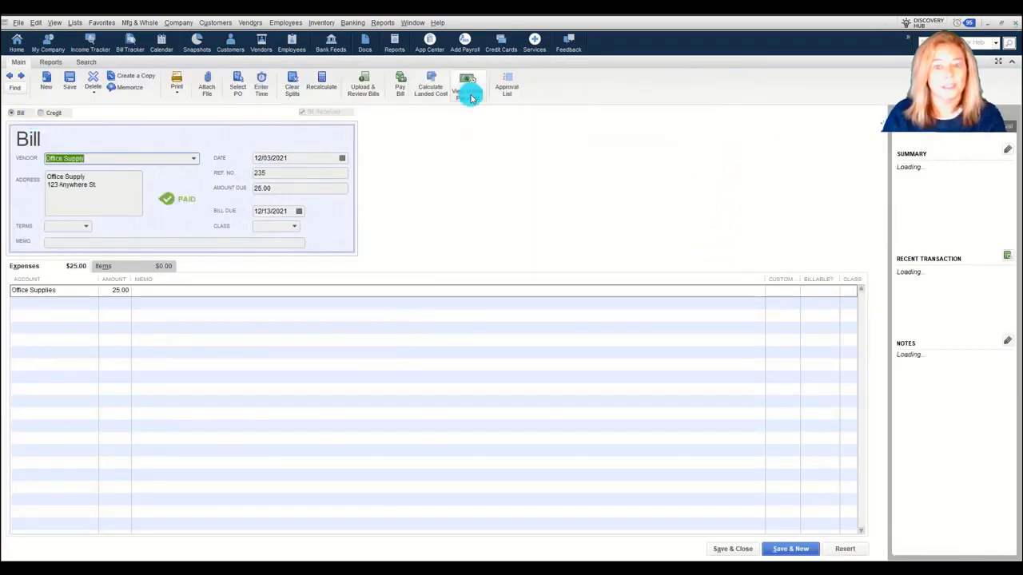
{"action": "left_click", "coordinate": [471, 96]}
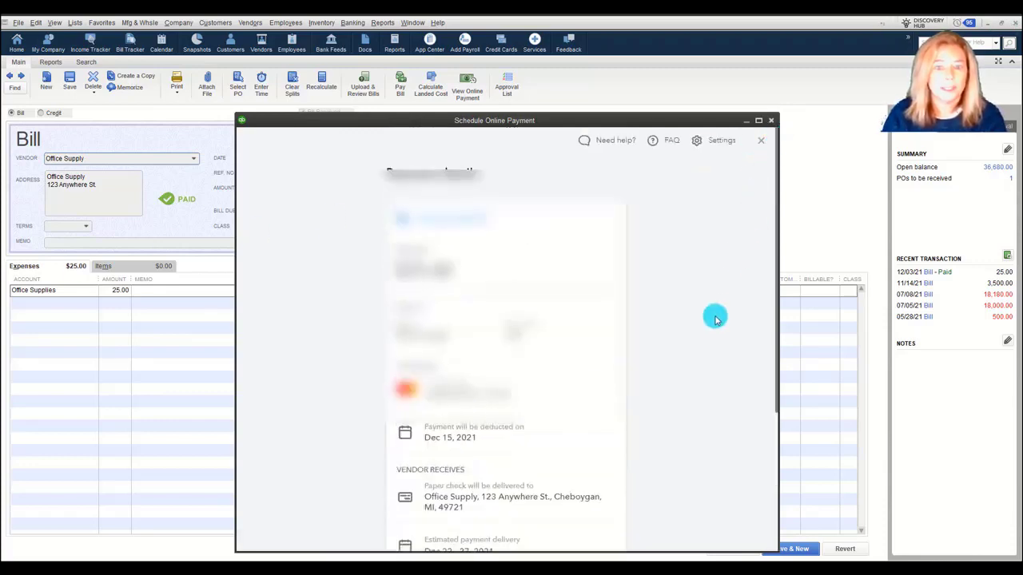
Scroll the Pay Bills list down to the 12/13/2021 JDS Industries bill.
{"action": "scroll", "coordinate": [715, 320], "scroll_direction": "down", "scroll_amount": 5}
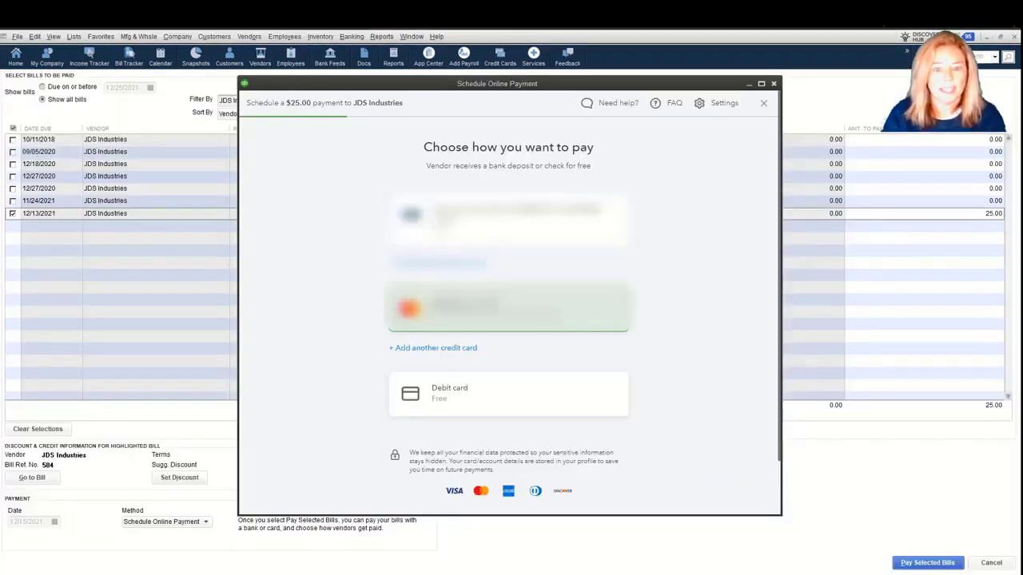
Open Salt Consulting in the bill pay vendor settings and review its bank delivery details.
{"action": "left_click", "coordinate": [724, 104]}
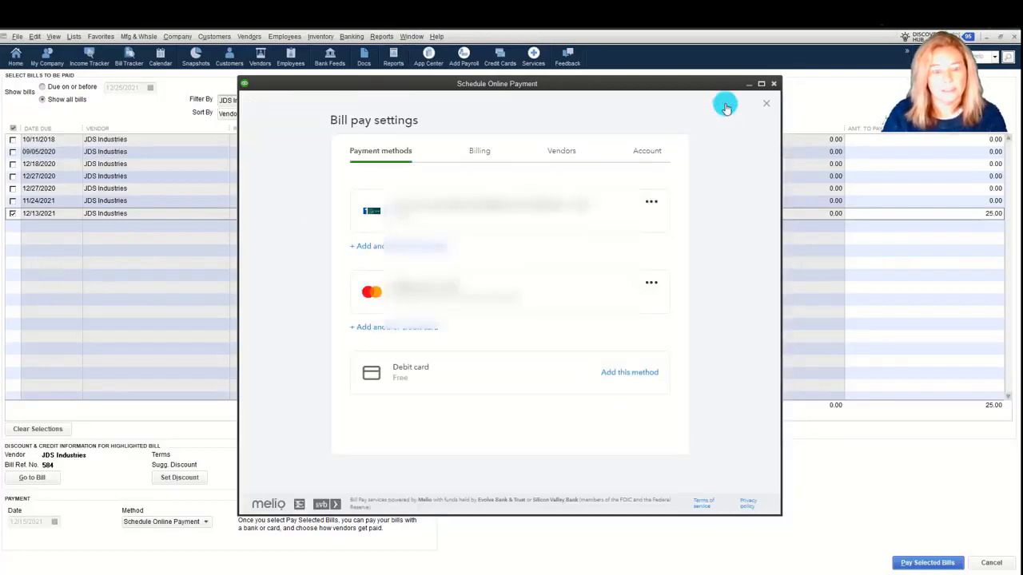
{"action": "left_click", "coordinate": [562, 152]}
{"action": "scroll", "coordinate": [533, 278], "scroll_direction": "down", "scroll_amount": 3}
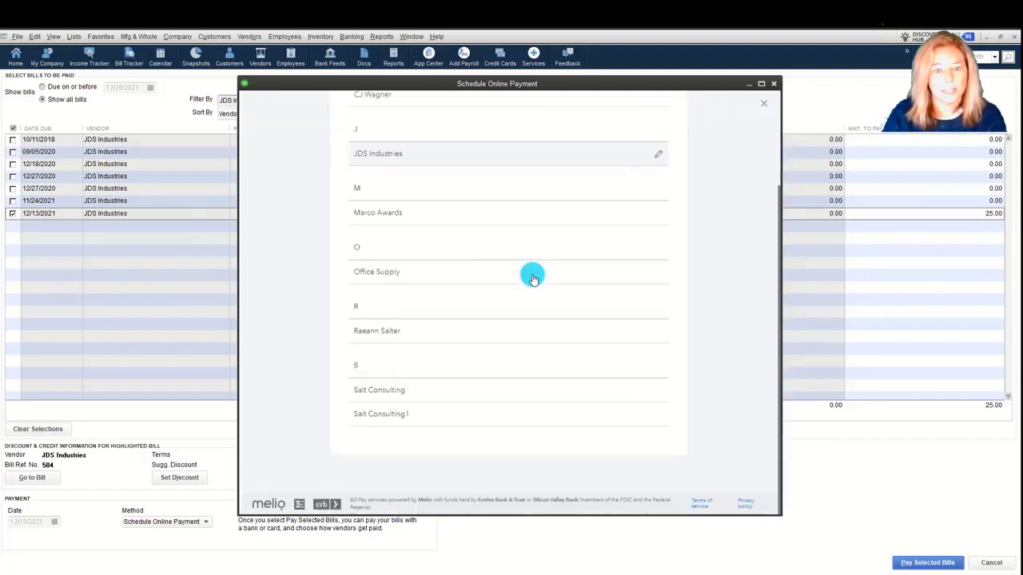
{"action": "left_click", "coordinate": [388, 392]}
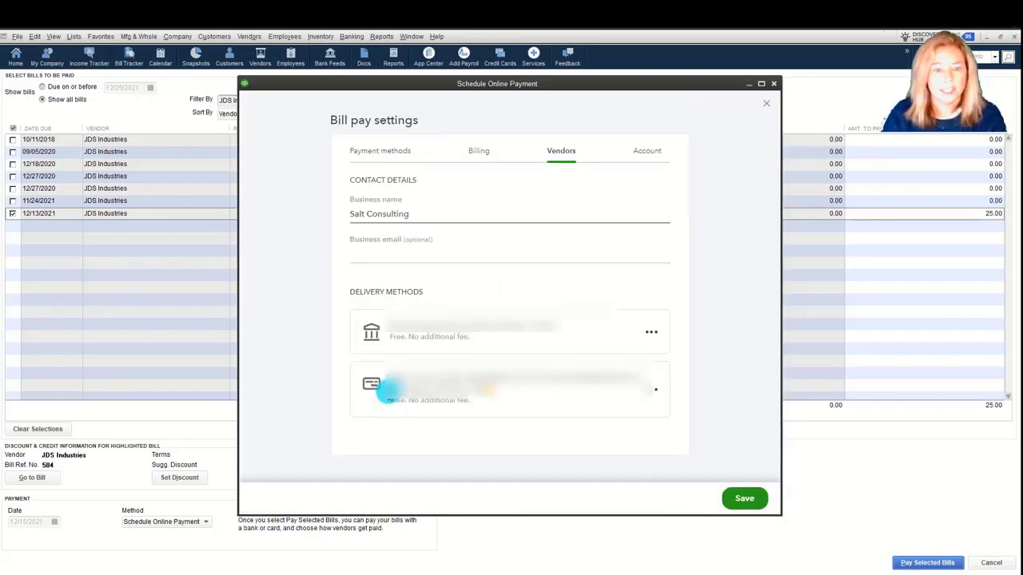
{"action": "left_click", "coordinate": [652, 331]}
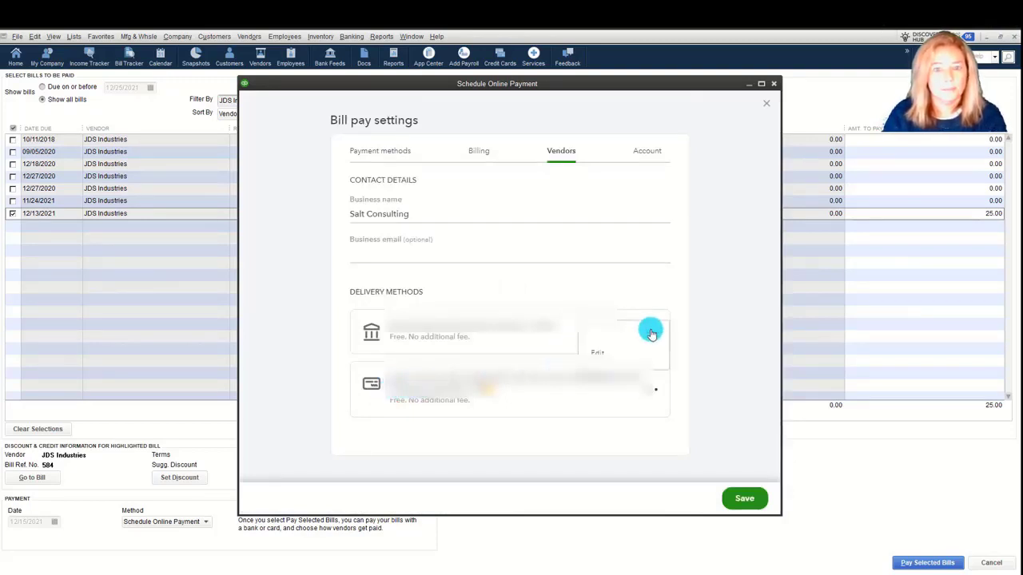
{"action": "left_click", "coordinate": [598, 352]}
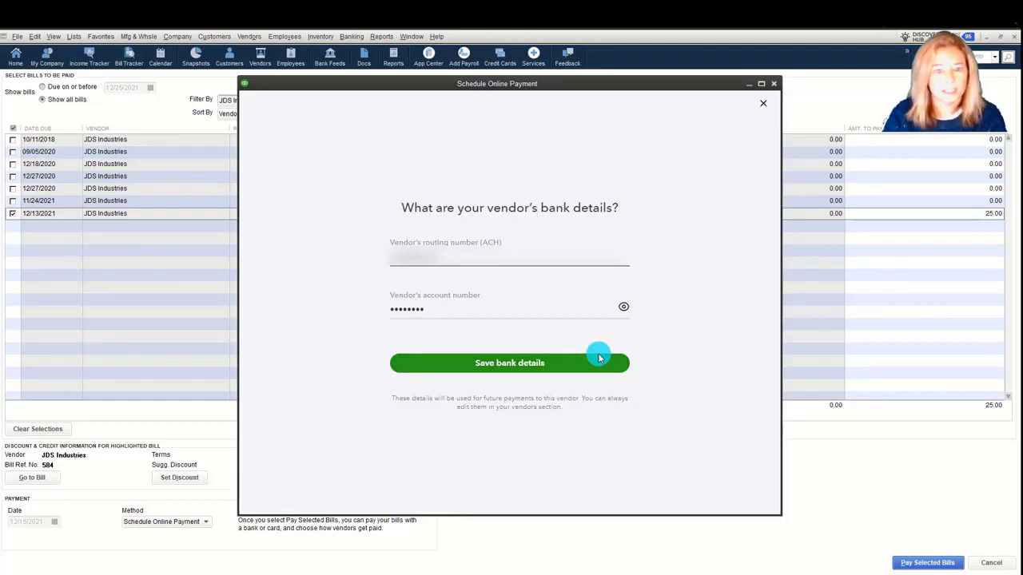
{"action": "left_click", "coordinate": [763, 107]}
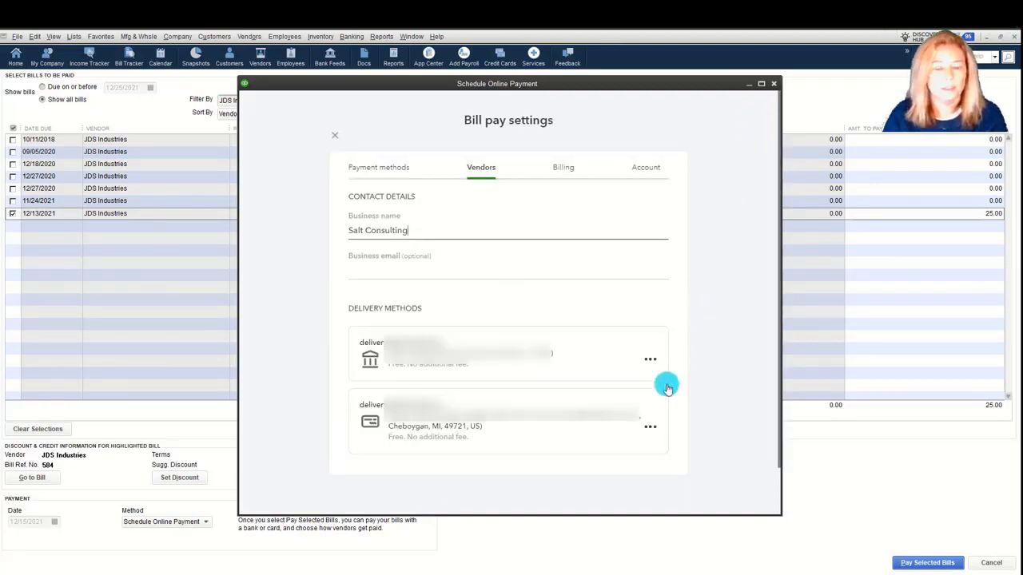
Review Salt Consulting's check delivery method, then close the Schedule Online Payment window.
{"action": "left_click", "coordinate": [650, 427]}
{"action": "left_click", "coordinate": [597, 448]}
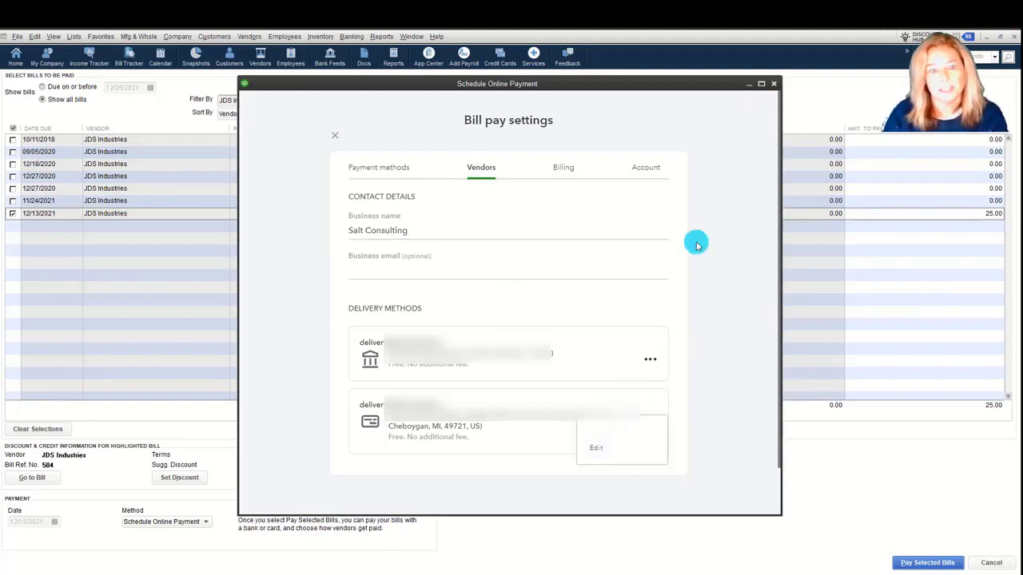
{"action": "left_click", "coordinate": [774, 85]}
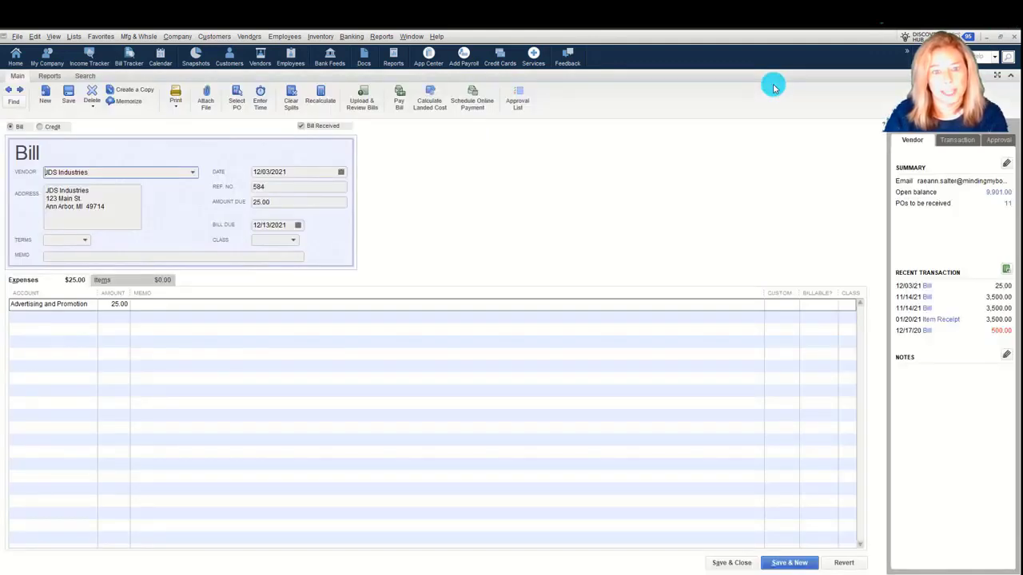
Return to the Office Supply bill and scroll through its $25.00 paper-check payment details.
{"action": "left_click", "coordinate": [9, 91]}
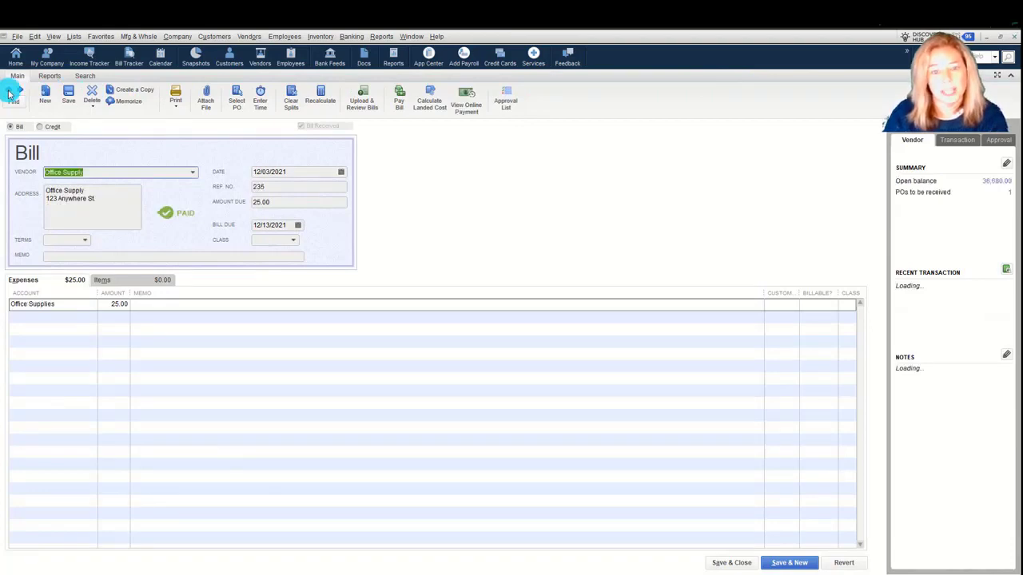
{"action": "left_click", "coordinate": [182, 212]}
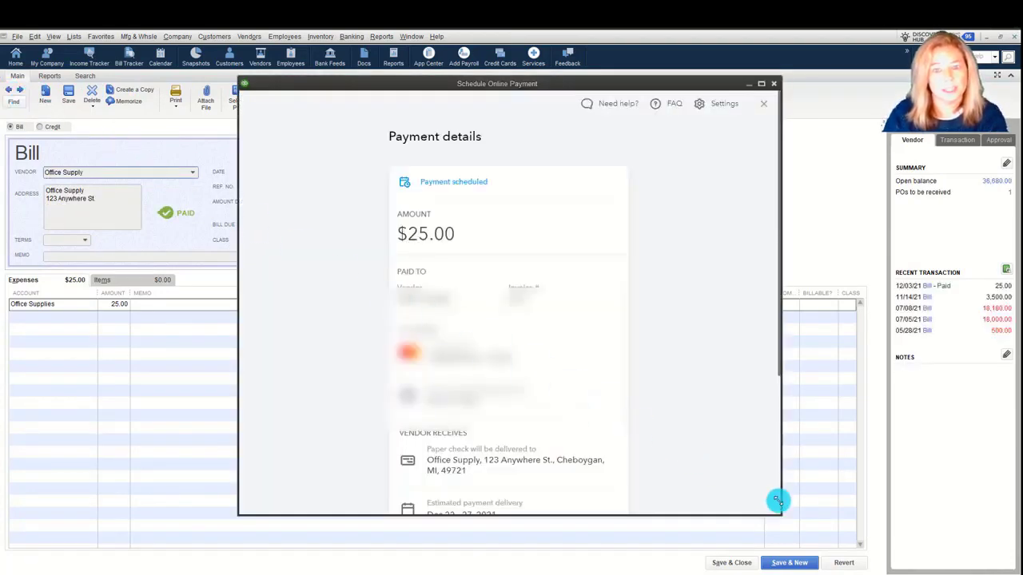
{"action": "scroll", "coordinate": [777, 501], "scroll_direction": "down", "scroll_amount": 5}
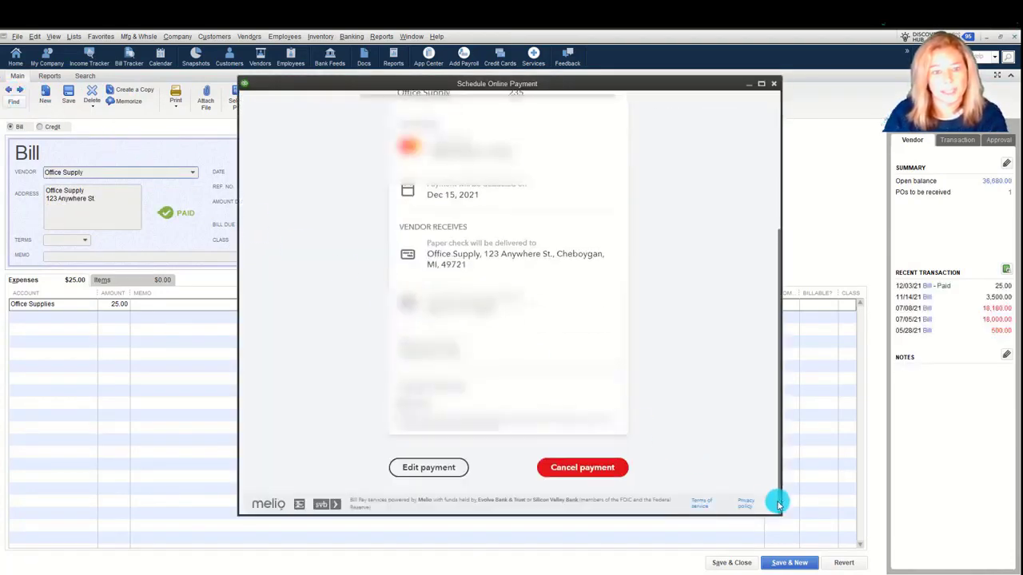
{"action": "scroll", "coordinate": [751, 423], "scroll_direction": "up", "scroll_amount": 2}
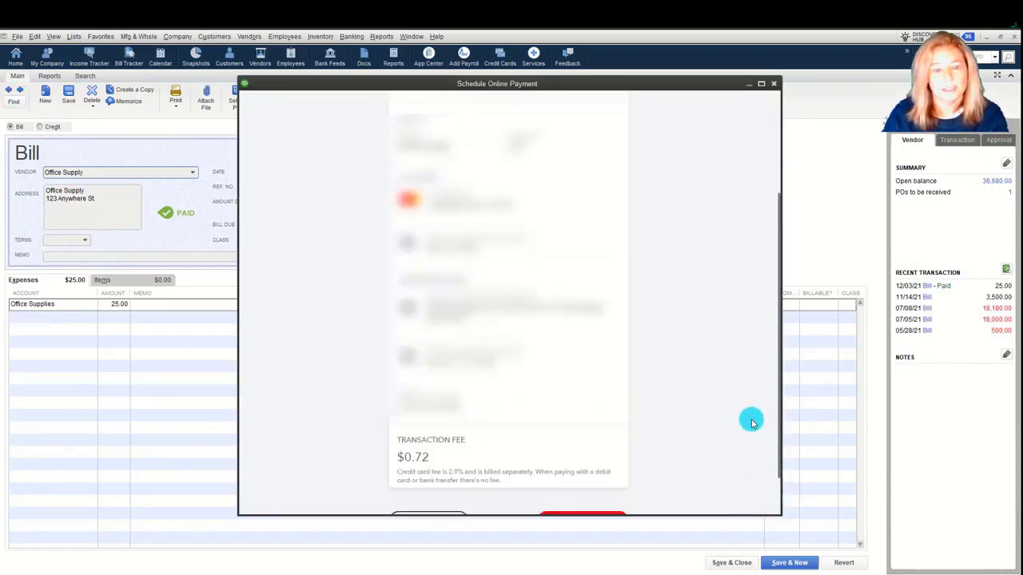
{"action": "scroll", "coordinate": [751, 423], "scroll_direction": "up", "scroll_amount": 2}
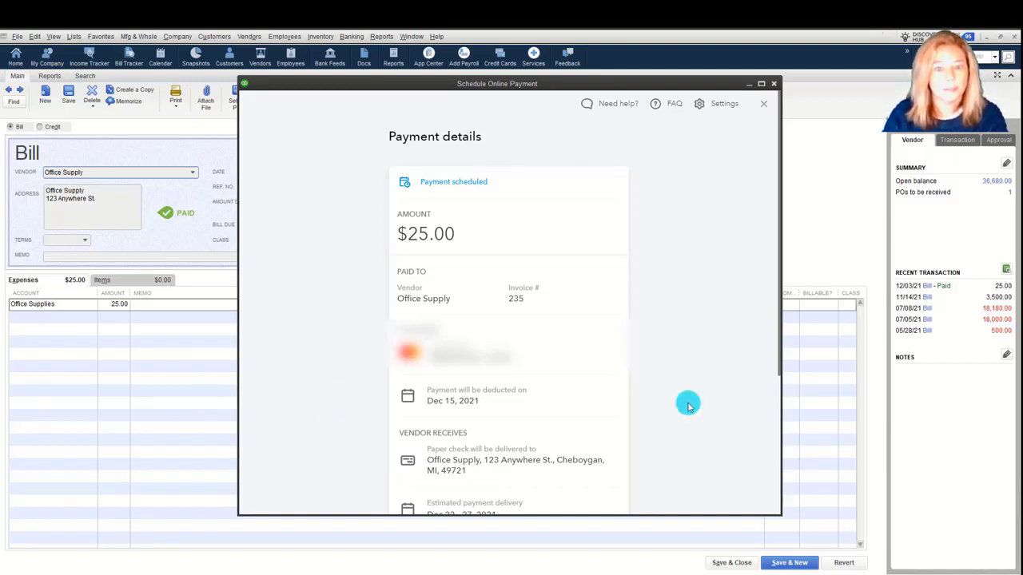
{"action": "scroll", "coordinate": [687, 405], "scroll_direction": "down", "scroll_amount": 3}
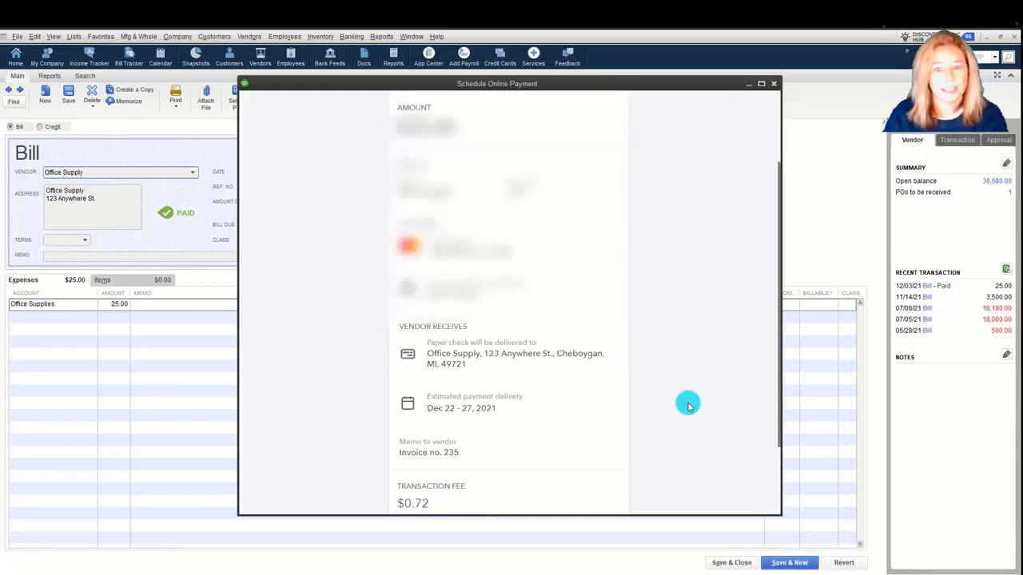
{"action": "scroll", "coordinate": [687, 405], "scroll_direction": "down", "scroll_amount": 3}
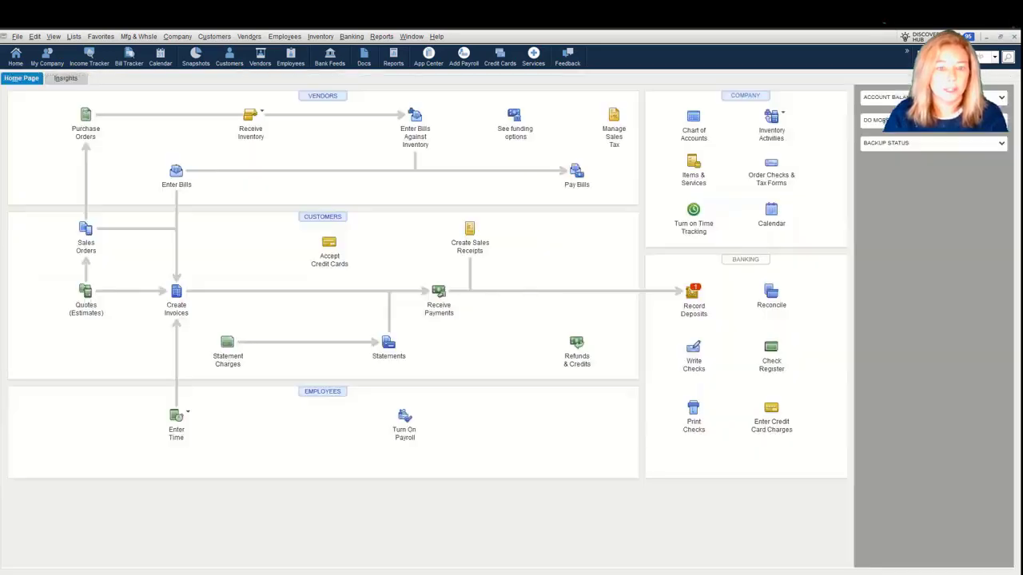
{"action": "left_click", "coordinate": [575, 171]}
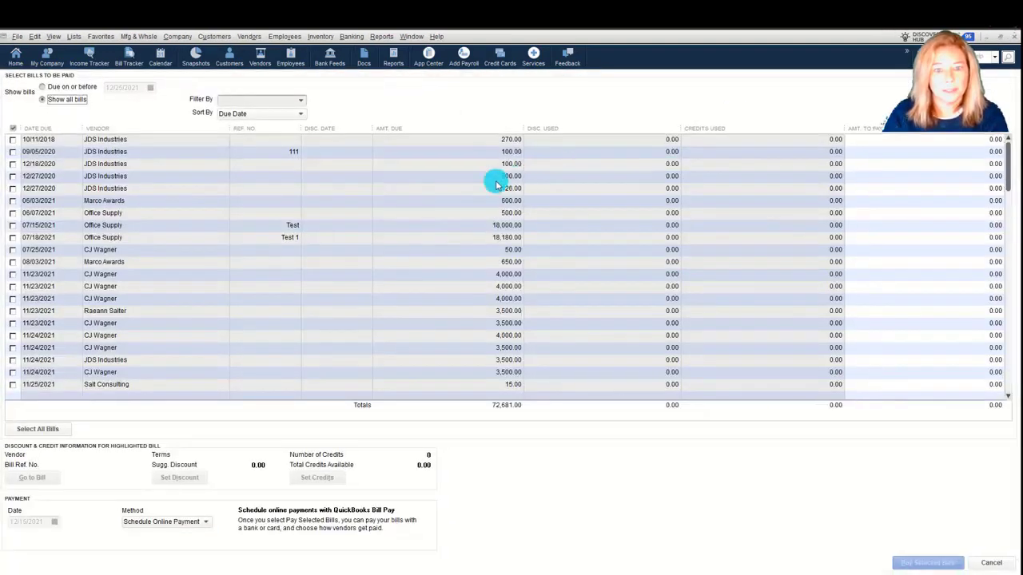
{"action": "left_click", "coordinate": [13, 262]}
{"action": "left_click", "coordinate": [12, 274]}
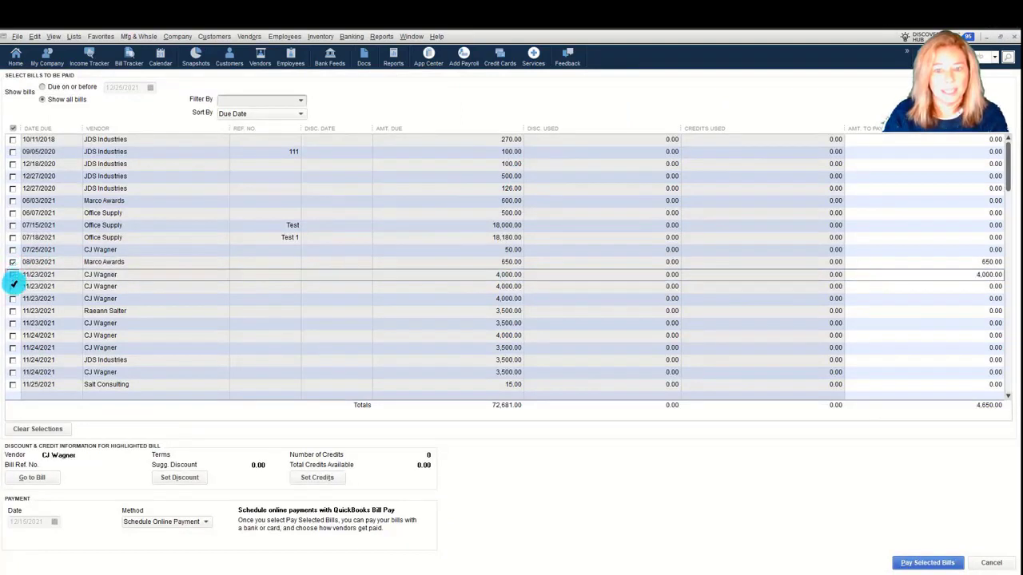
{"action": "left_click", "coordinate": [12, 286]}
{"action": "left_click", "coordinate": [12, 299]}
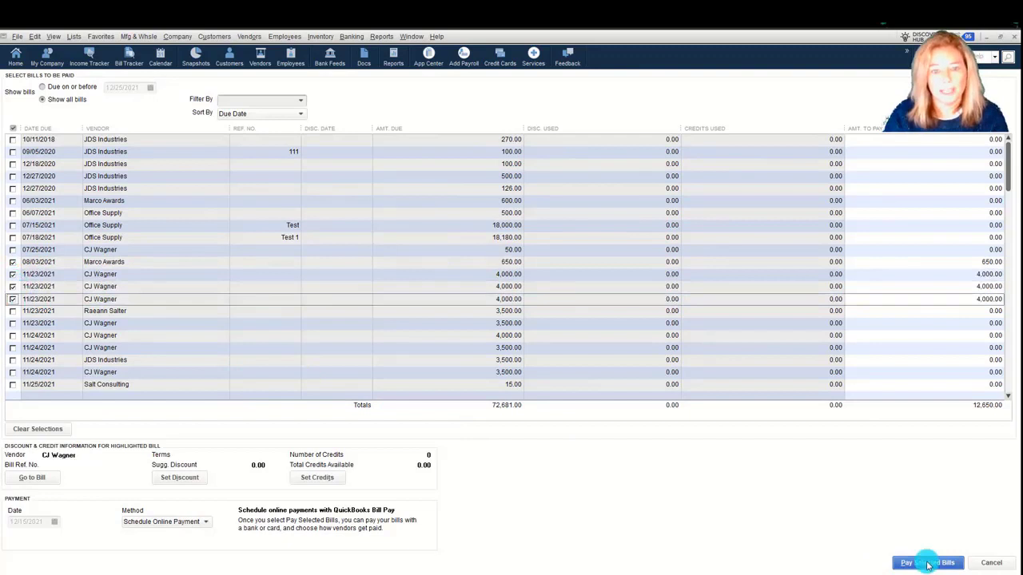
{"action": "left_click", "coordinate": [928, 563]}
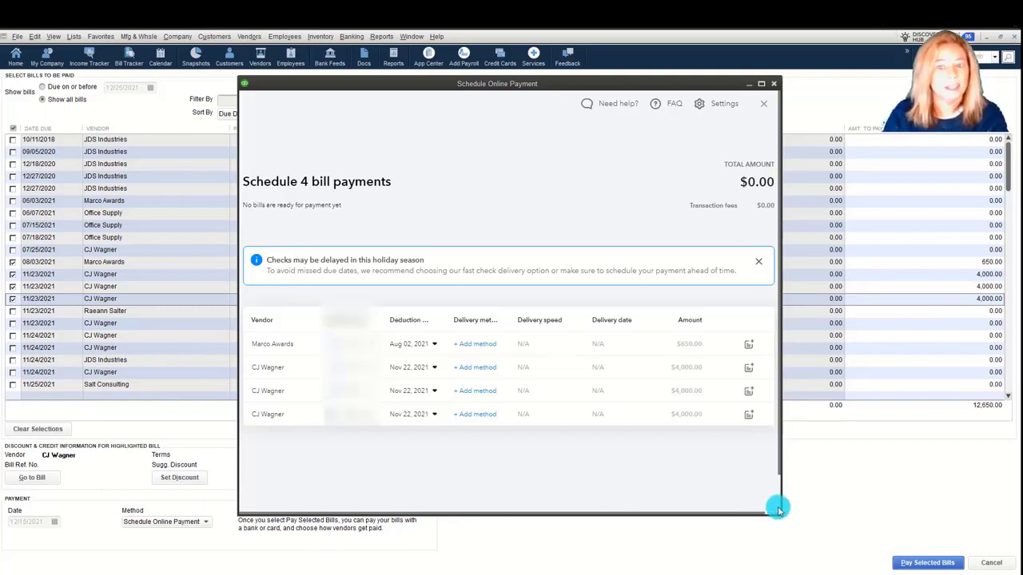
Cancel the 4-bill online payment and open the bill pay help panel.
{"action": "scroll", "coordinate": [779, 510], "scroll_direction": "down", "scroll_amount": 1}
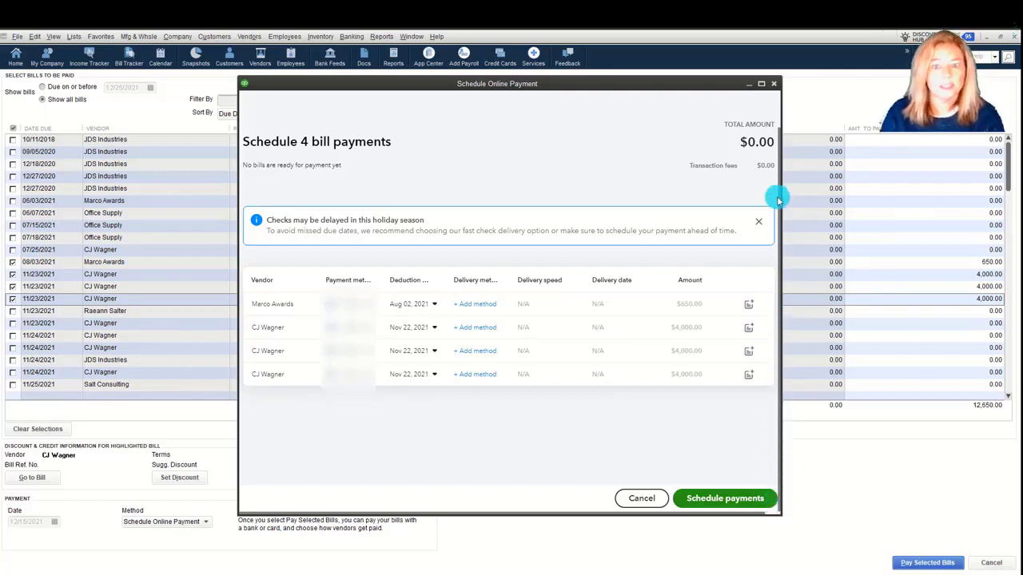
{"action": "left_click", "coordinate": [778, 85]}
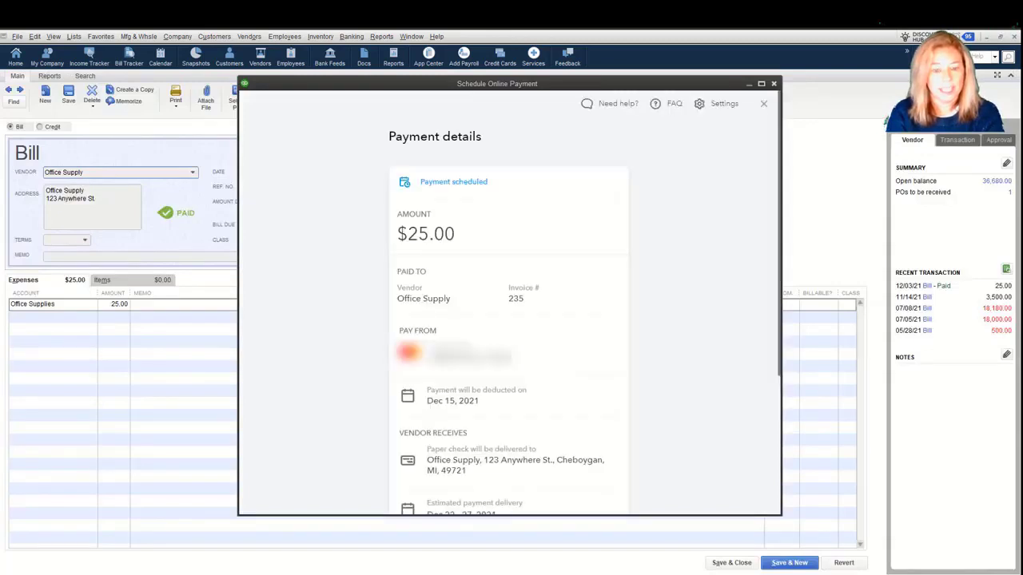
{"action": "left_click", "coordinate": [628, 105]}
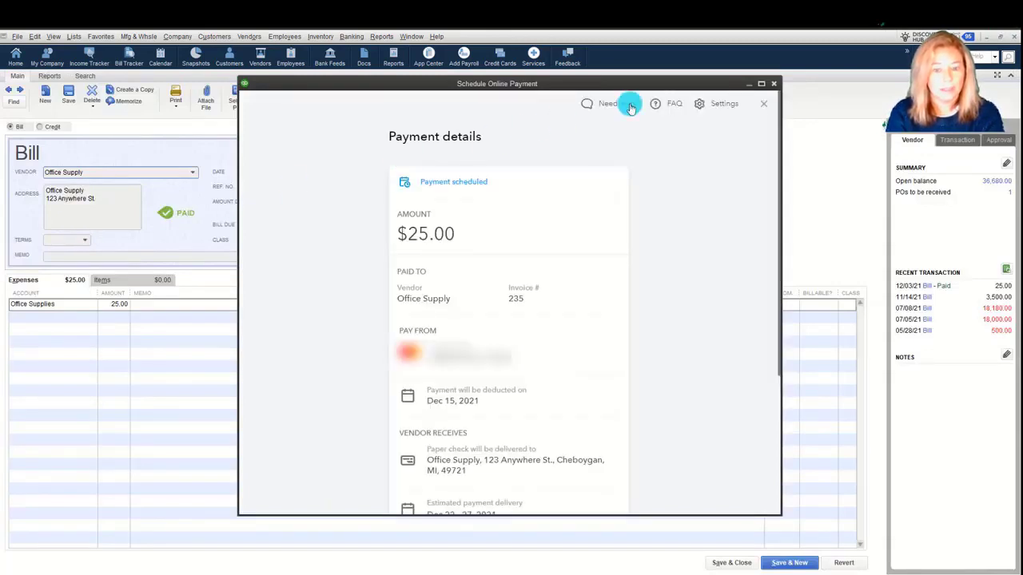